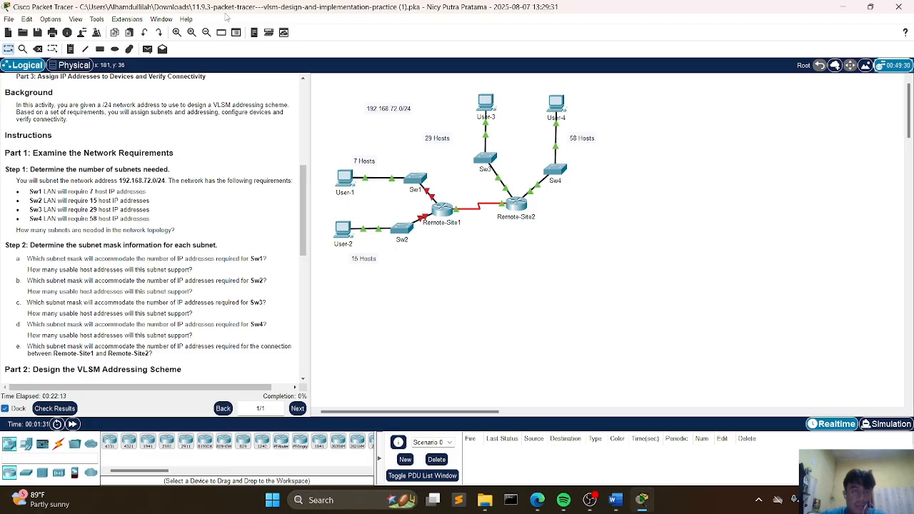
Step: Read through the activity's addressing table, objectives and network requirements in the instructions pane
scroll(160, 128, "up", 5)
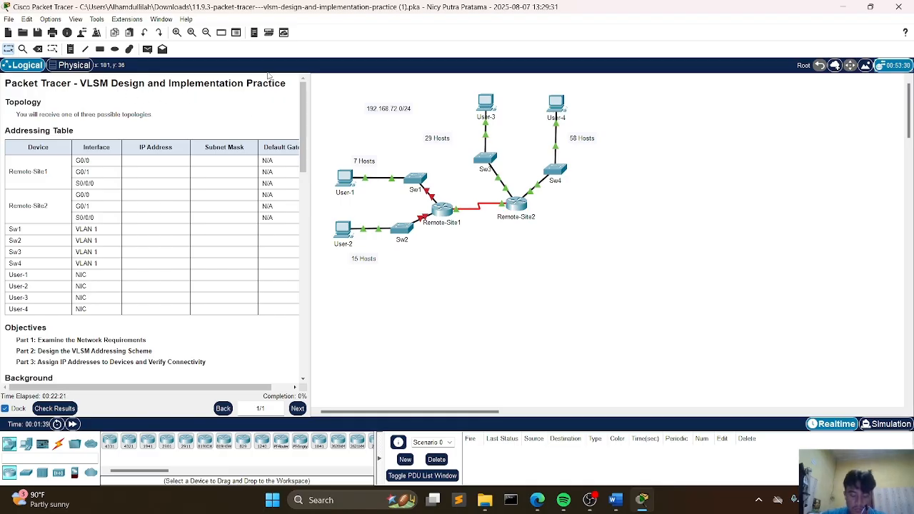
scroll(115, 227, "down", 2)
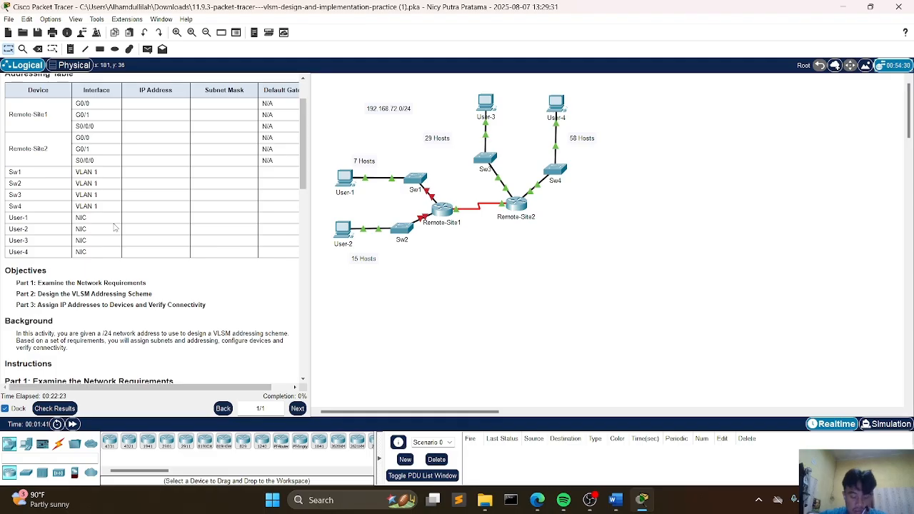
scroll(115, 227, "down", 2)
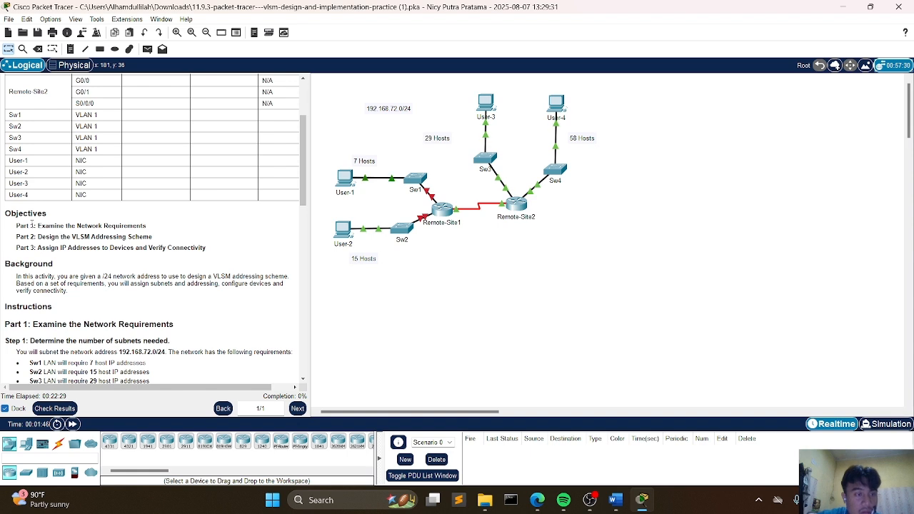
scroll(50, 238, "up", 4)
scroll(54, 238, "down", 2)
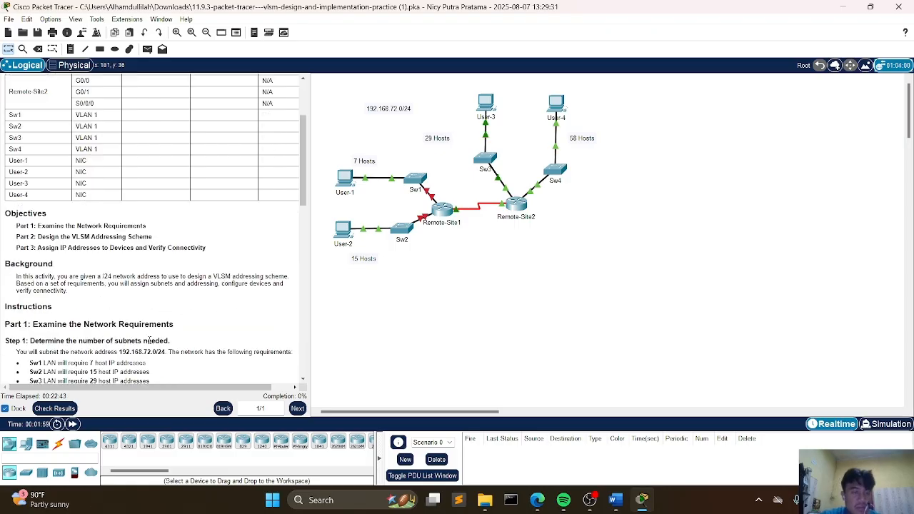
scroll(208, 338, "down", 2)
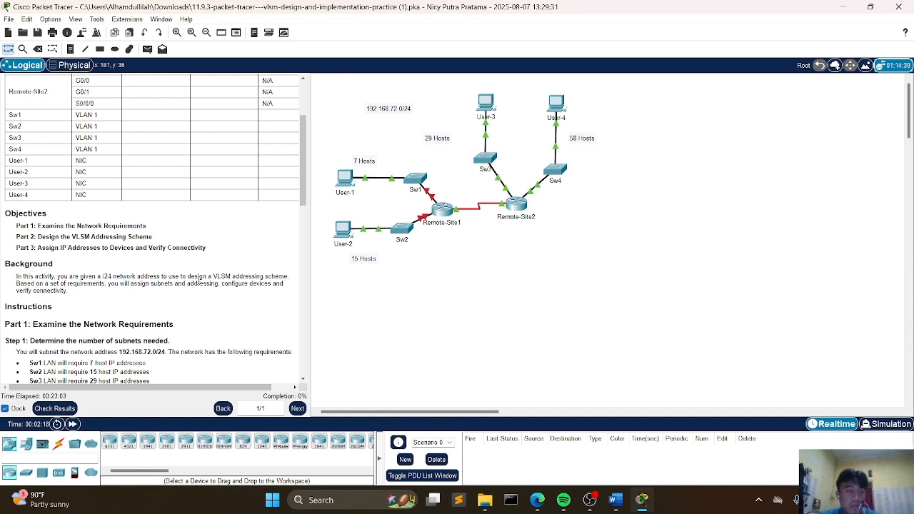
scroll(125, 341, "up", 4)
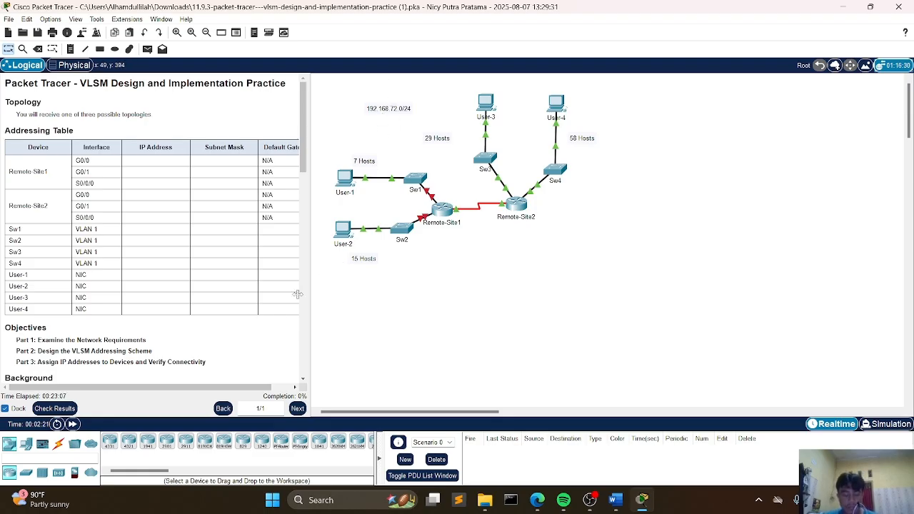
scroll(205, 322, "down", 3)
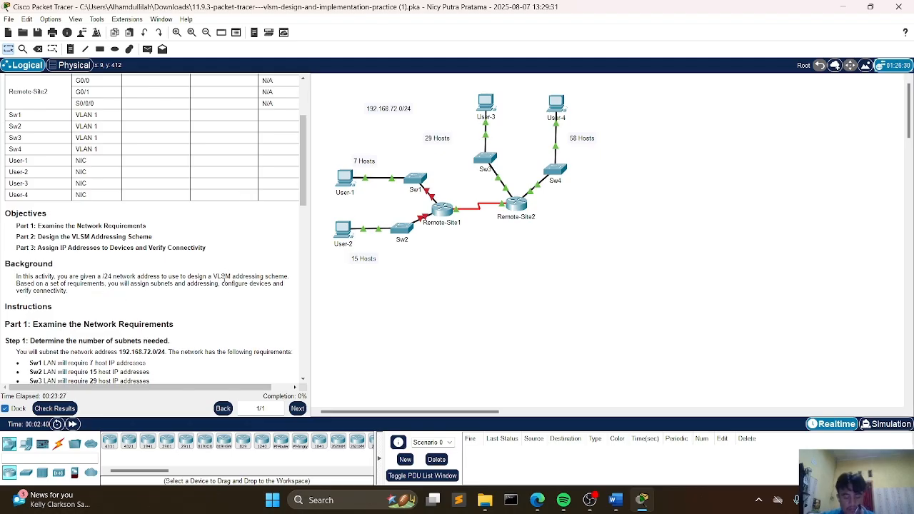
scroll(165, 270, "down", 3)
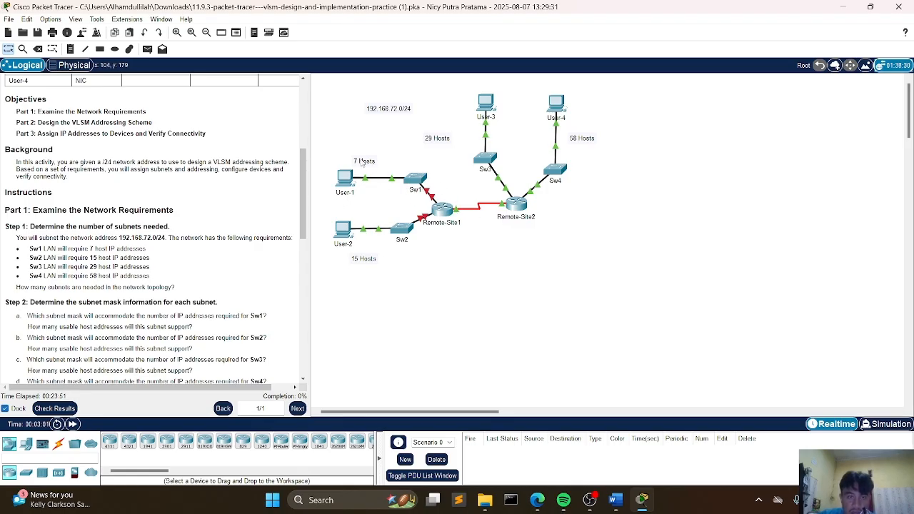
Step: Switch to the blank Word document and try starting a Sw1 line
left_click(616, 499)
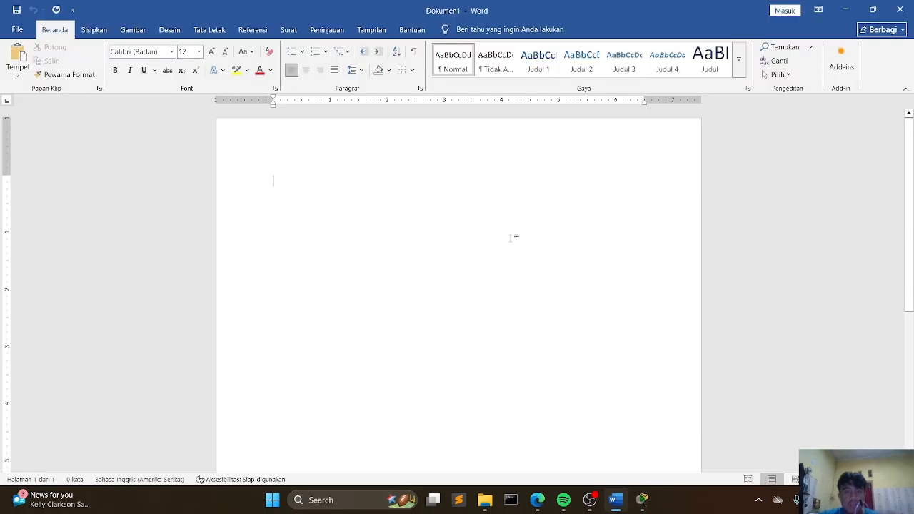
type("Sw")
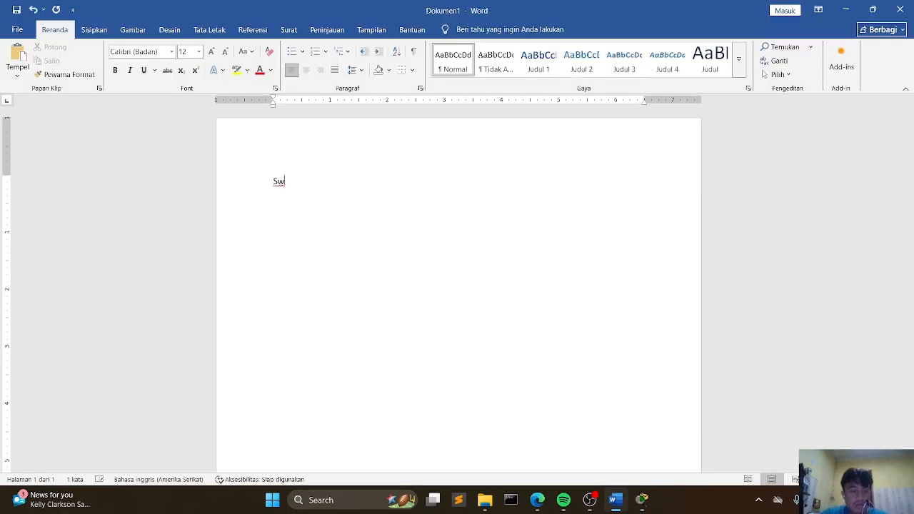
type("1 =")
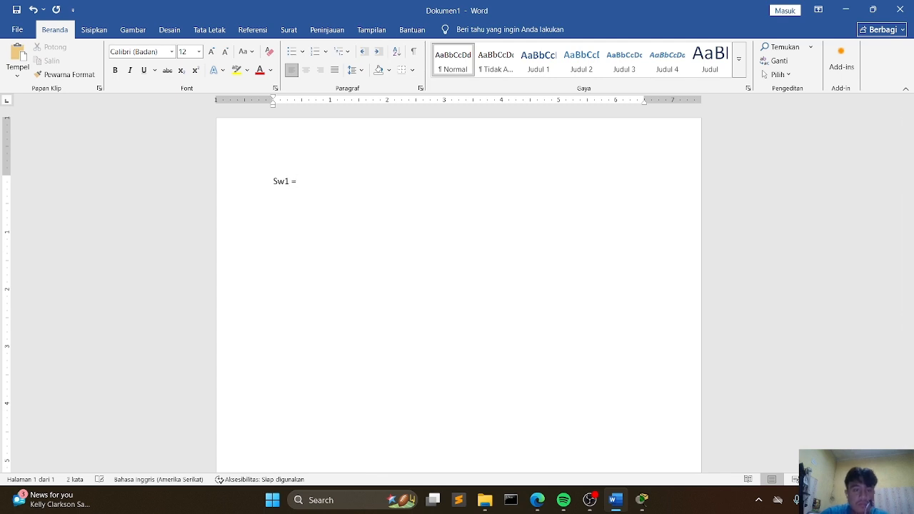
key("BackSpace")
key("BackSpace")
key("BackSpace")
key("BackSpace")
key("BackSpace")
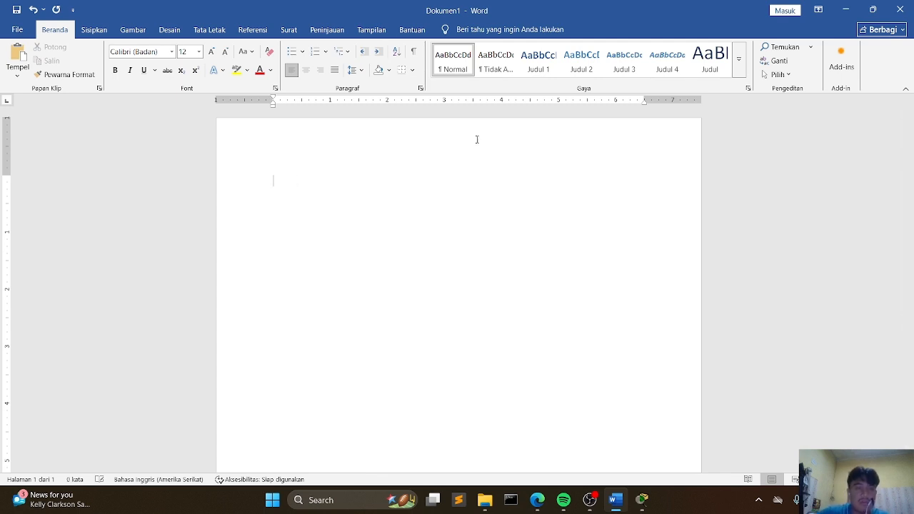
Step: Set the font size to 22 and write the line "Sw-1= 7 host"
left_click(215, 55)
left_click(215, 55)
left_click(215, 55)
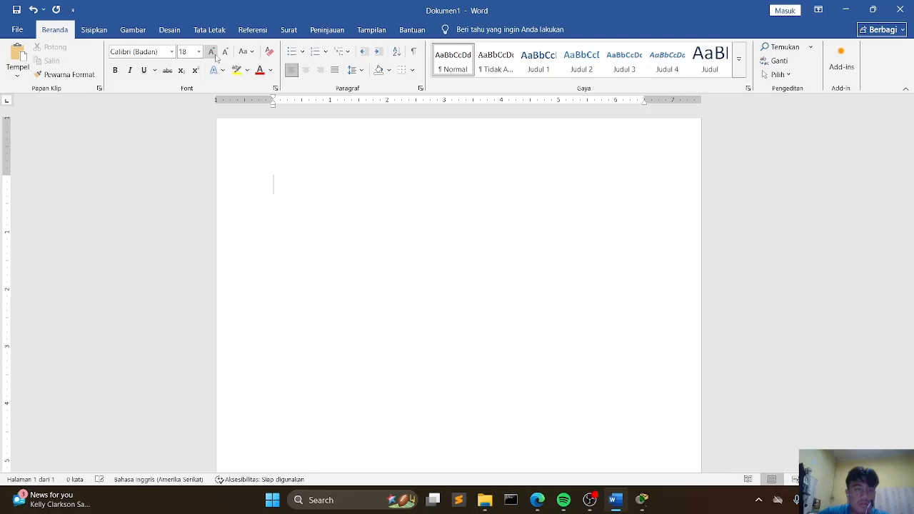
left_click(216, 55)
type("sw")
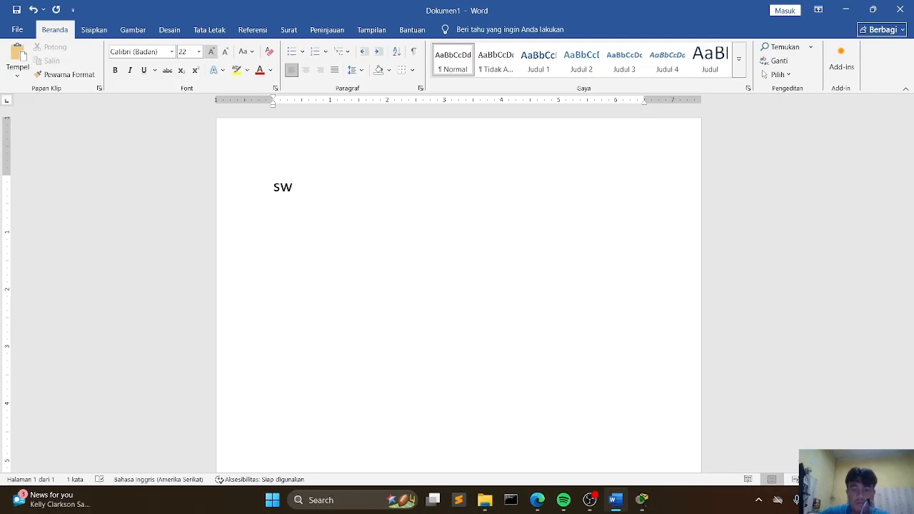
type("-1=")
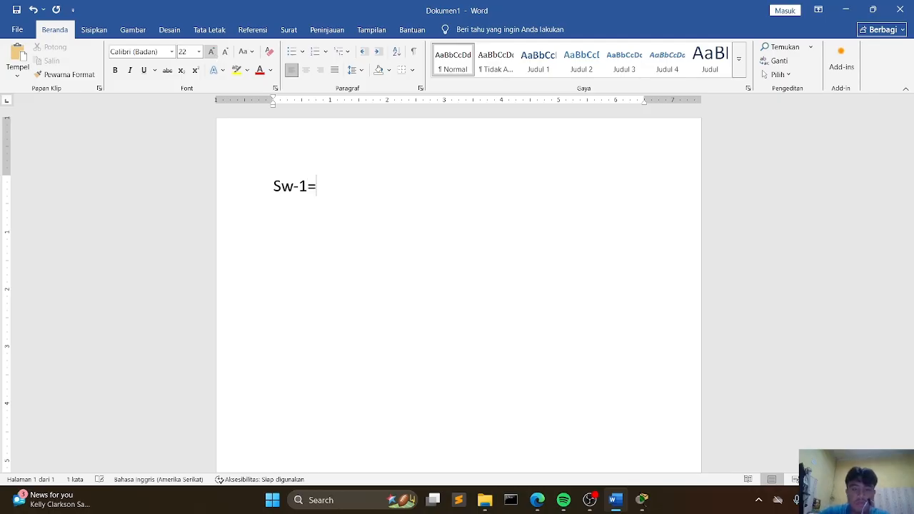
type(" 7ho")
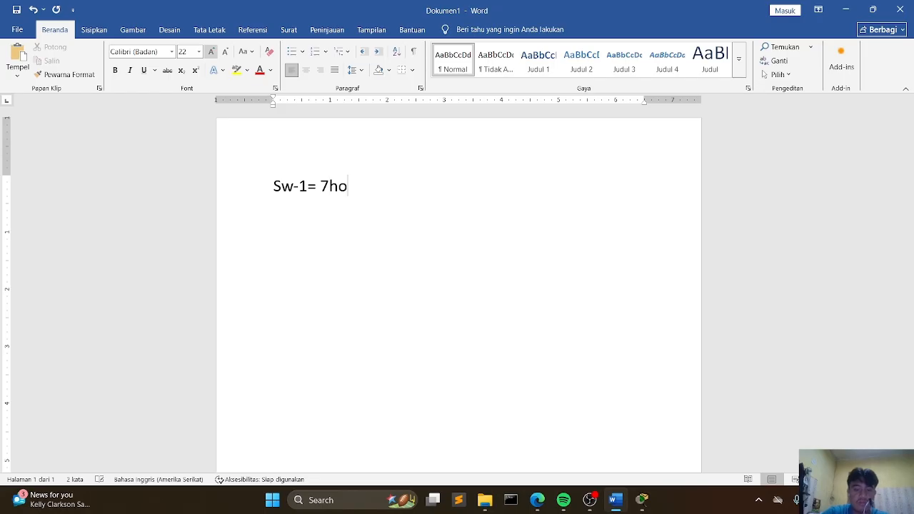
key("BackSpace")
key("BackSpace")
type("host")
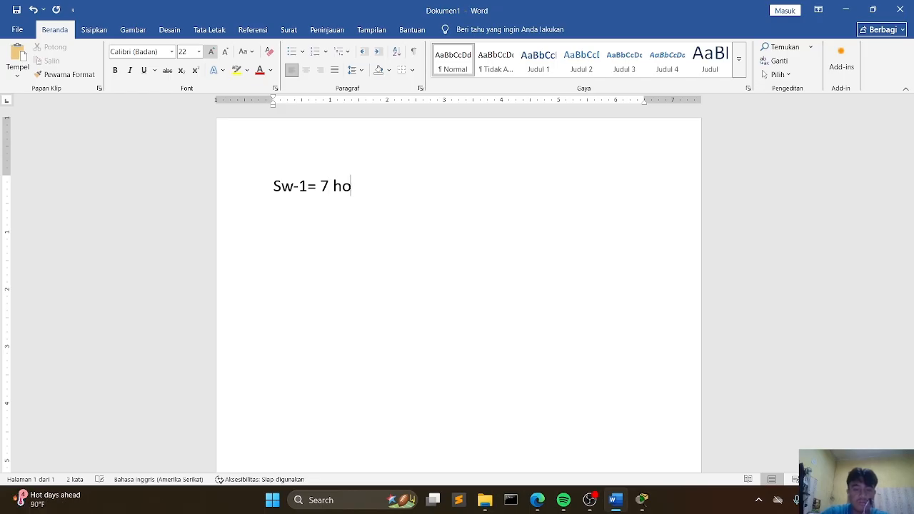
key("Return")
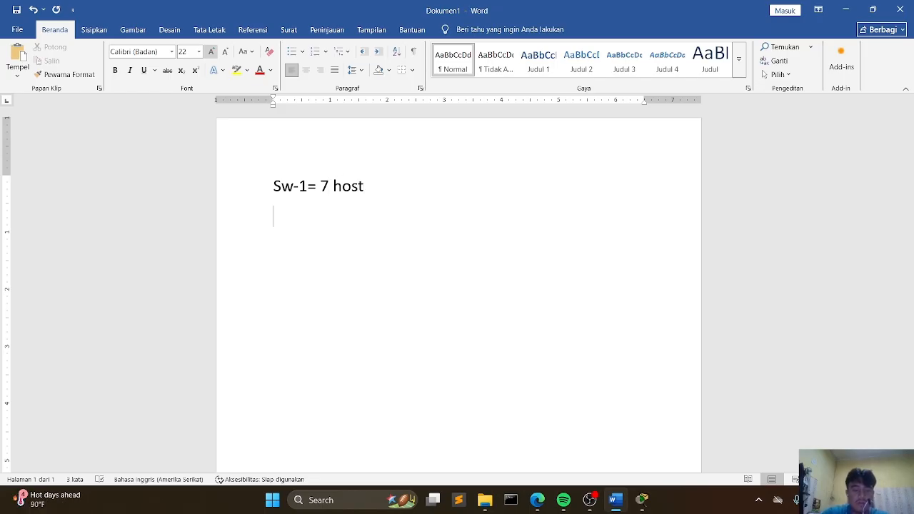
Step: Add the lines "Sw-2", "Sw-3" and "Sw-4" beneath the first line
type("sw")
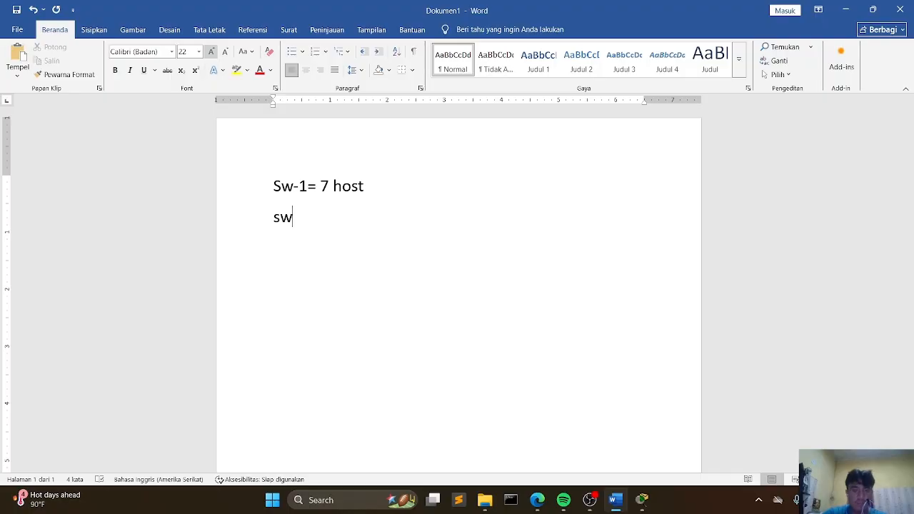
type("-2")
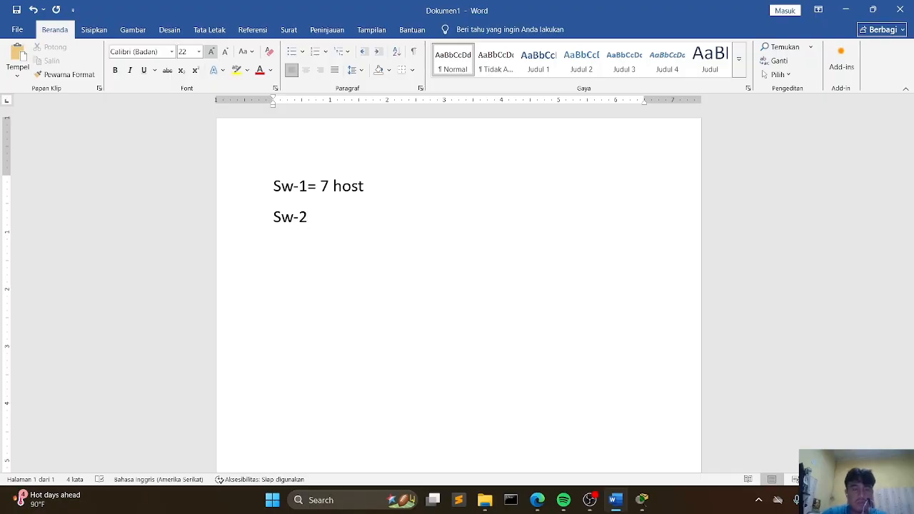
type("sw-3")
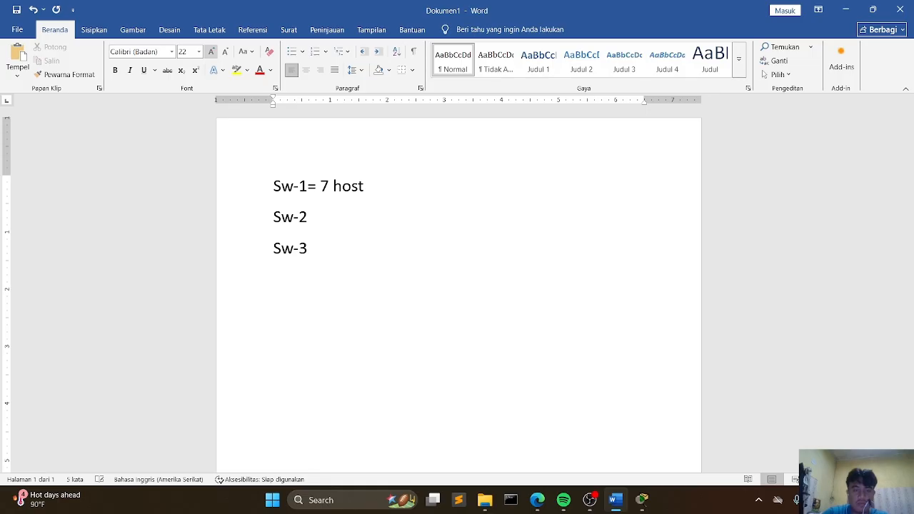
key("Return")
type("sw-4")
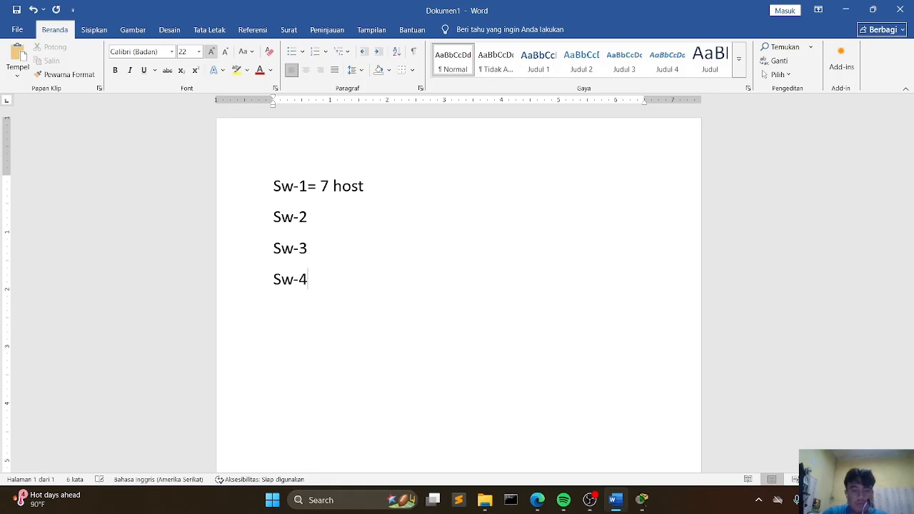
type(" =")
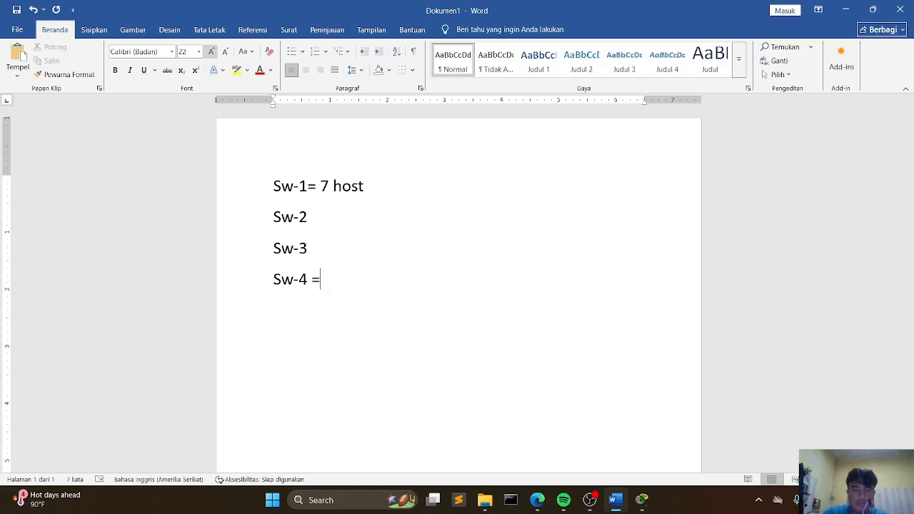
Step: Append an equals sign to the Sw-4, Sw-3 and Sw-2 lines
left_click(316, 255)
type("=")
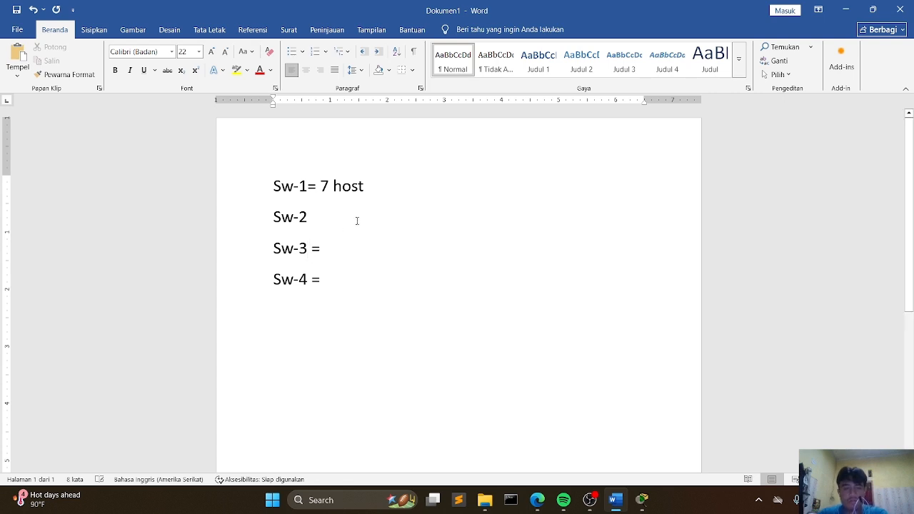
left_click(321, 222)
type("=")
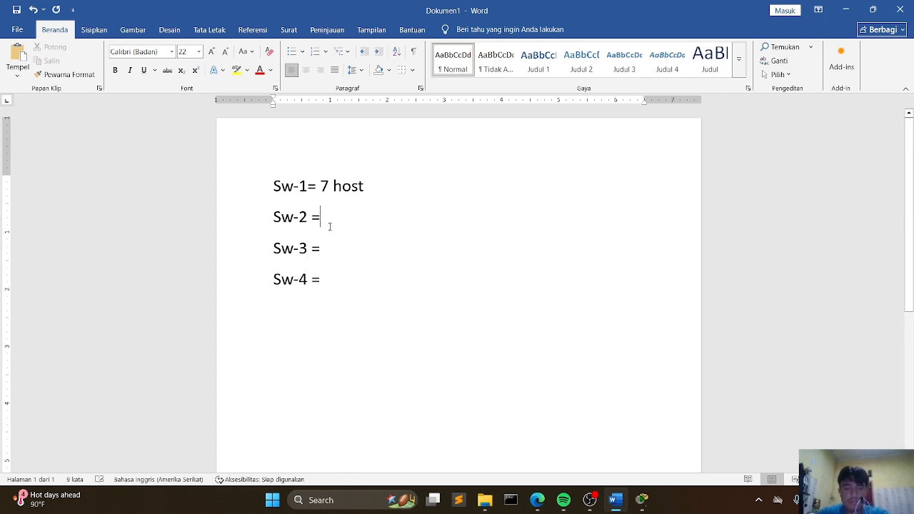
Step: Check the host counts in the topology and fill in 15, 29 and 58 after Sw-2, Sw-3 and Sw-4
left_click(641, 500)
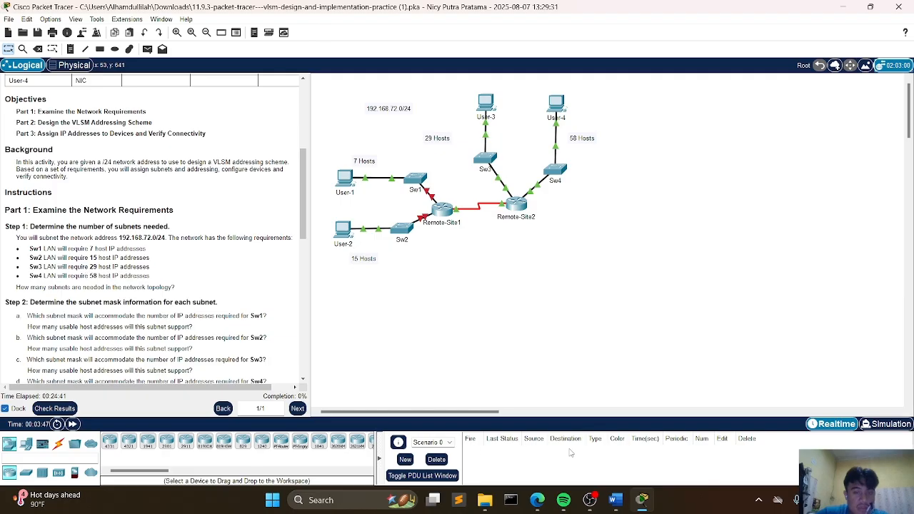
left_click(615, 500)
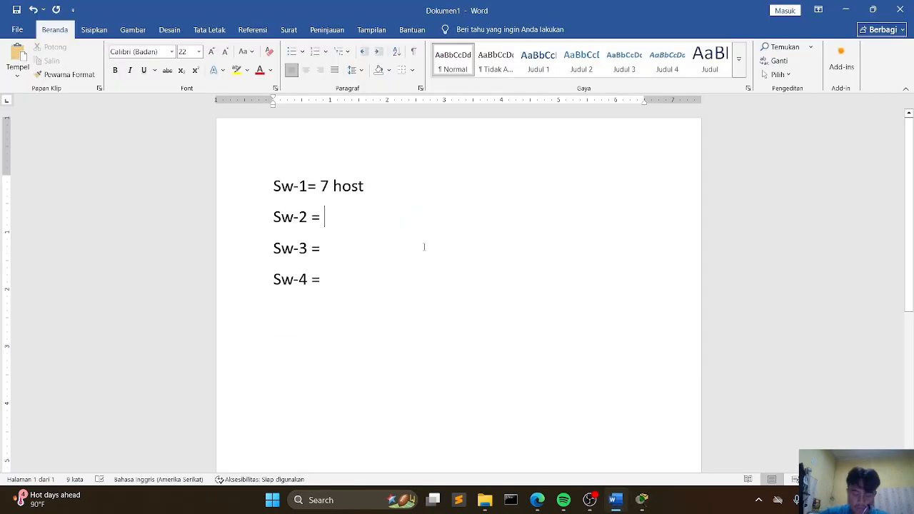
type("15")
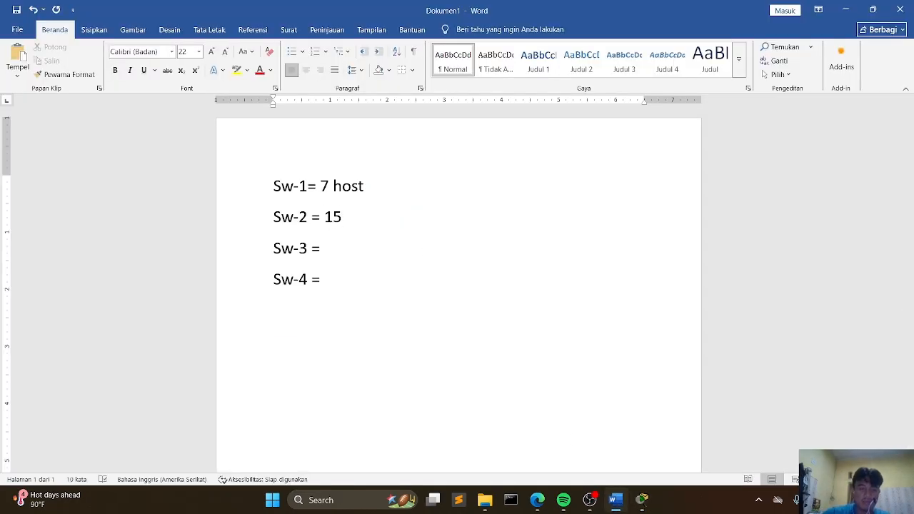
key("Down")
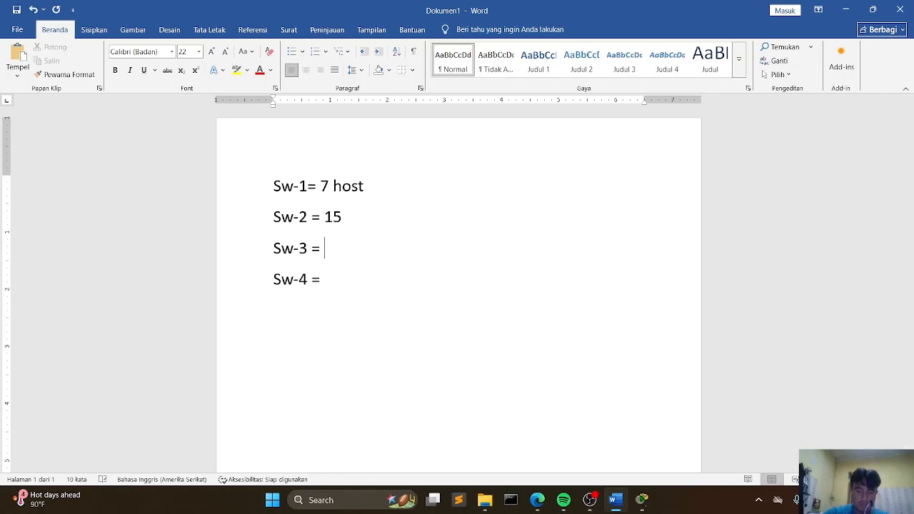
type("29")
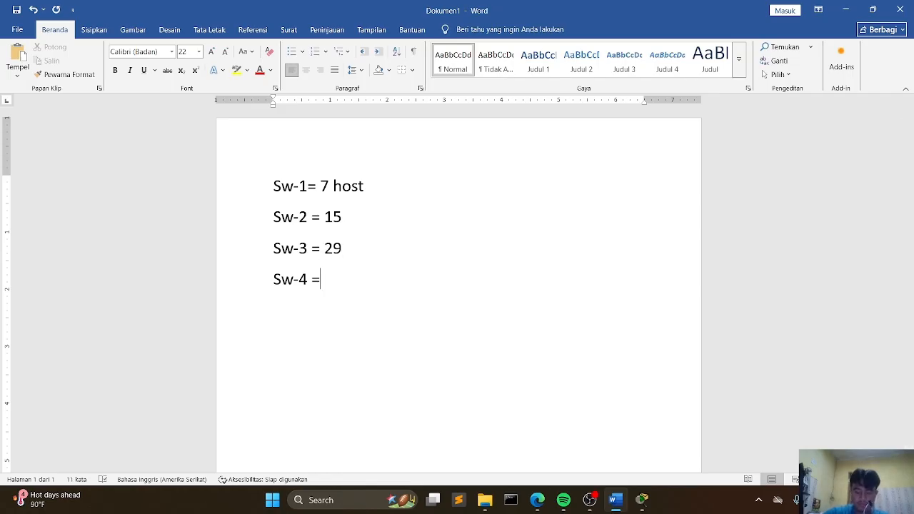
type("58")
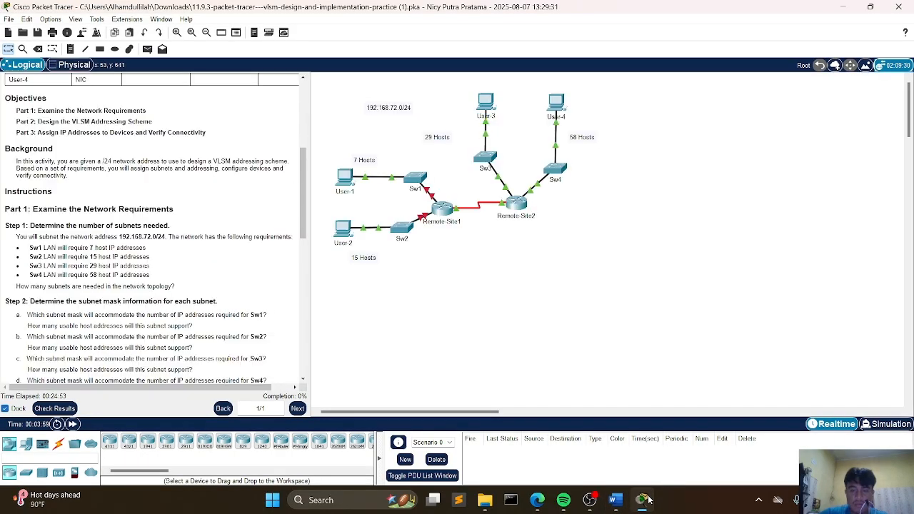
Step: Return to the Packet Tracer activity and review the subnet mask questions in the instructions
left_click(642, 500)
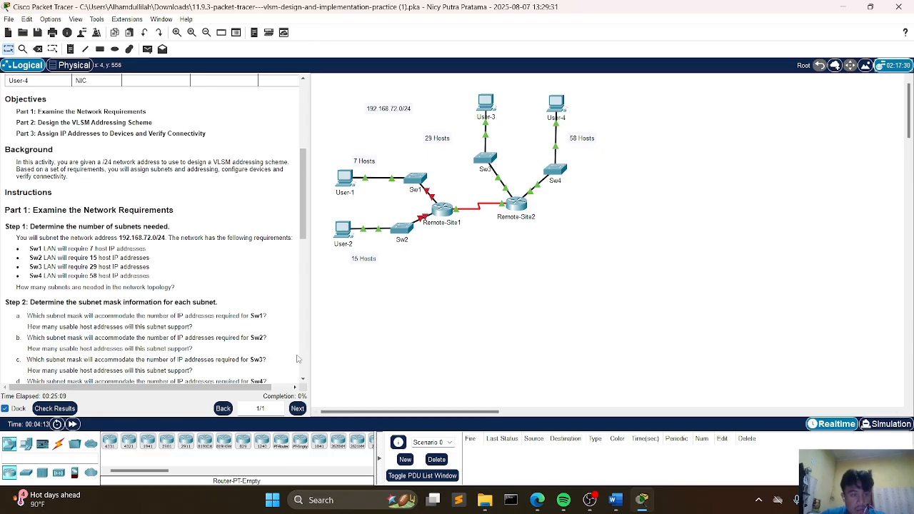
scroll(16, 315, "down", 2)
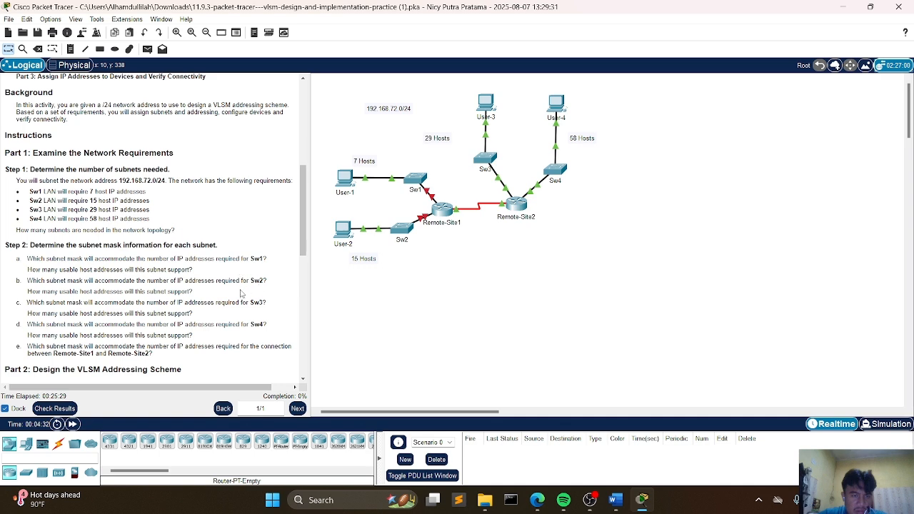
left_click(615, 500)
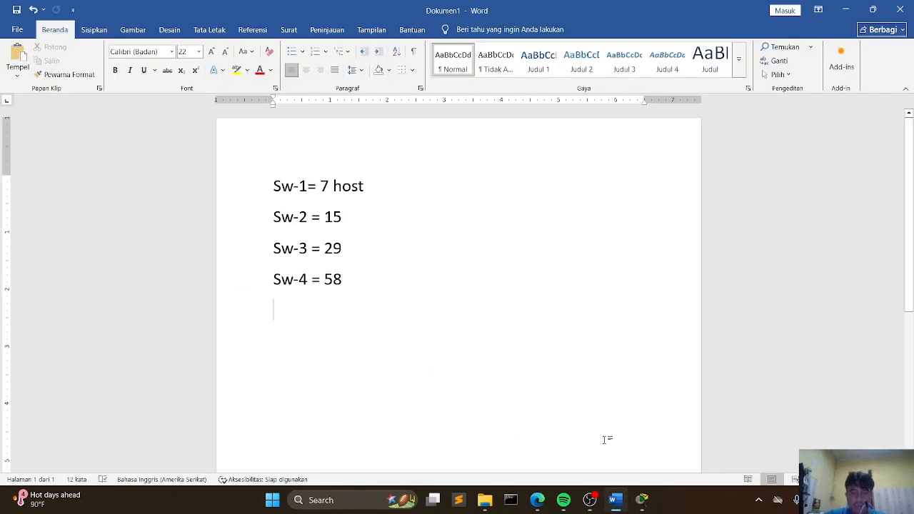
left_click(643, 500)
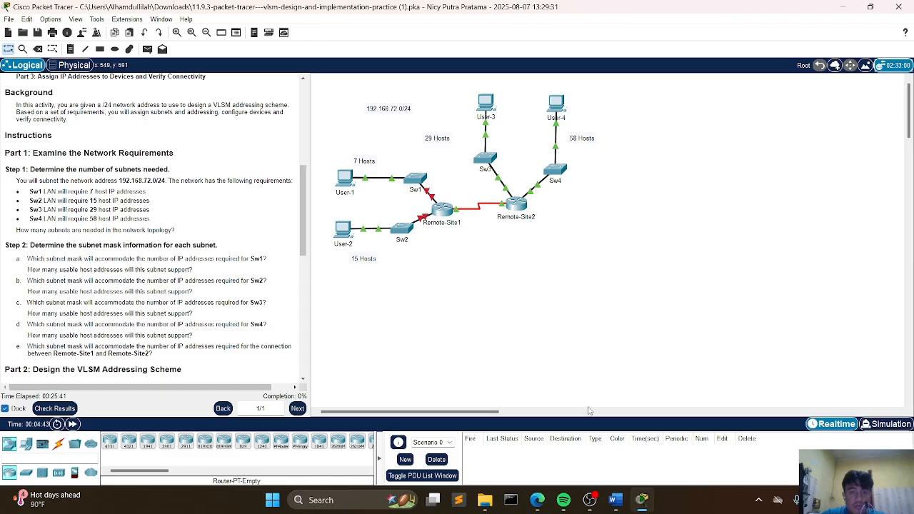
Step: Switch back to the Word document and start a new line reading "Sw- 1= /28"
left_click(618, 501)
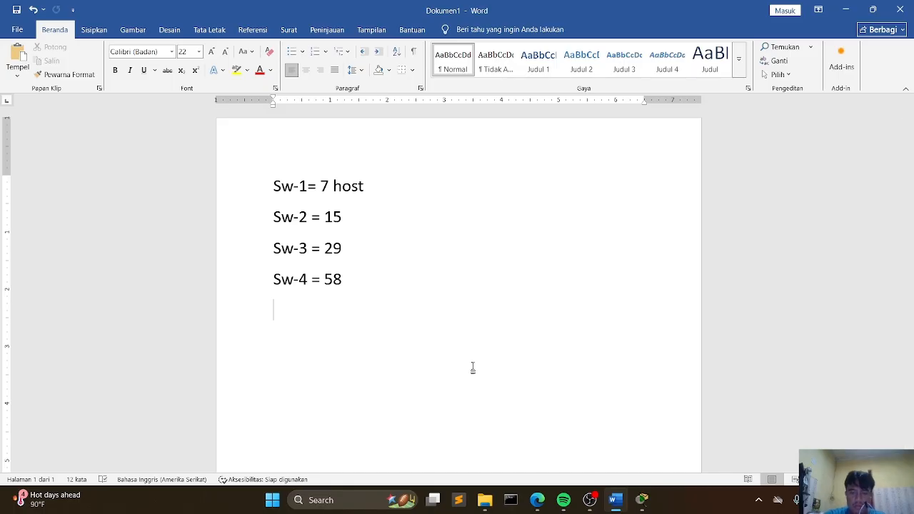
type("/28")
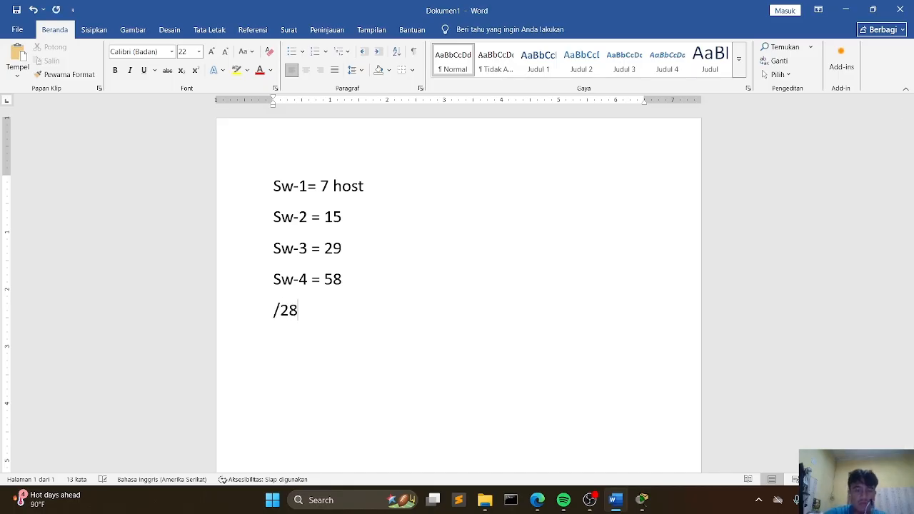
key("Left")
key("Left")
key("Left")
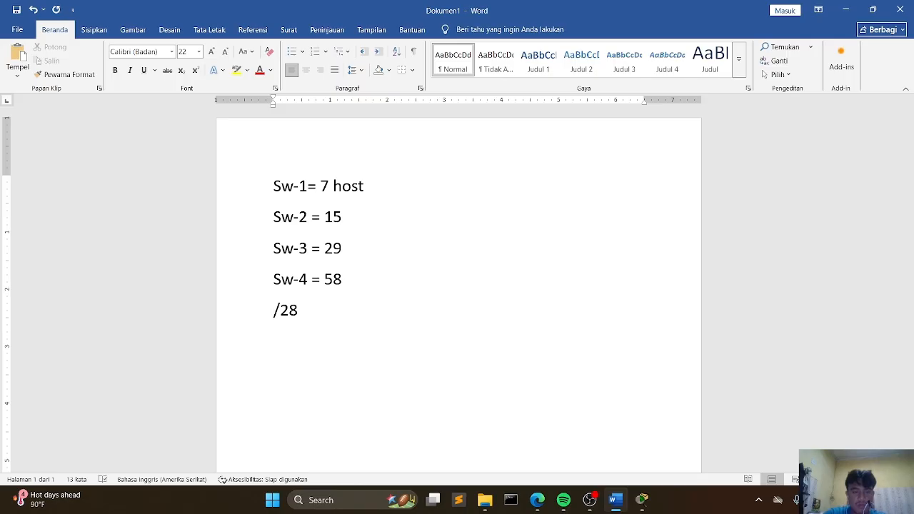
type("sw- 1")
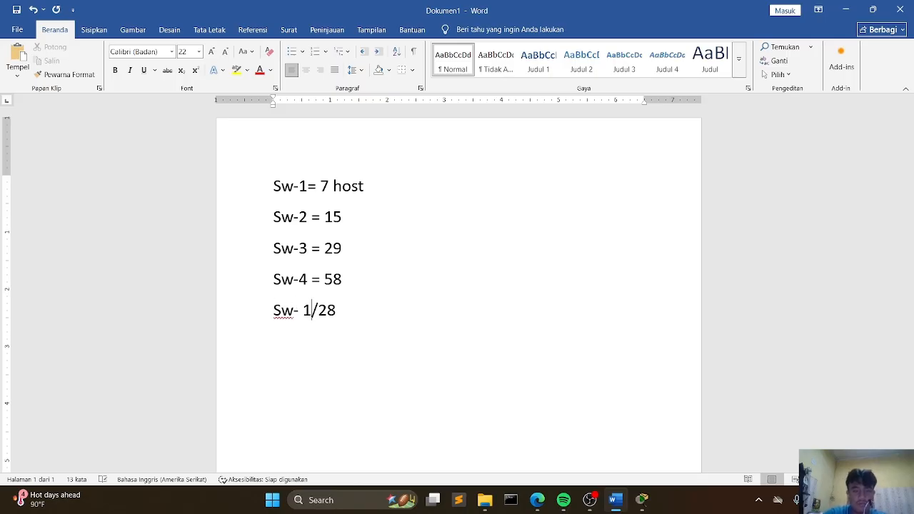
type("=")
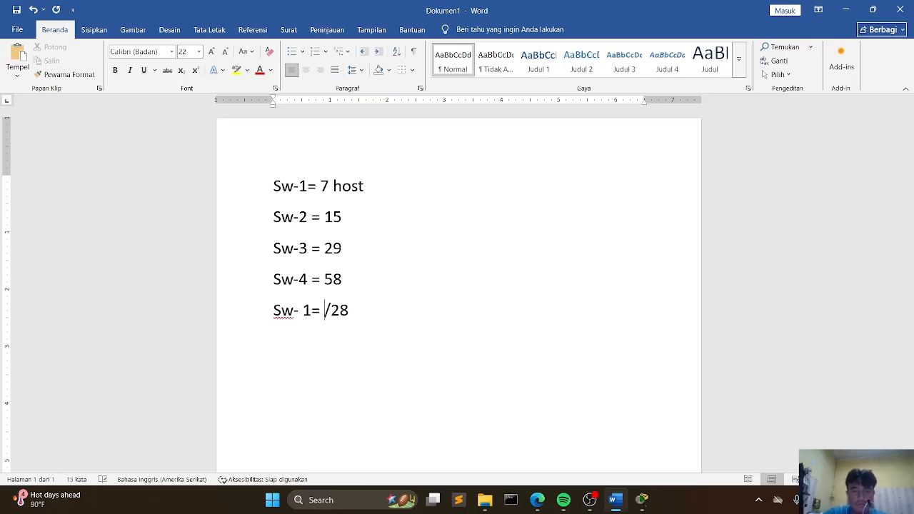
Step: Add the subnet mask 255.255.255.240 after /28 on the Sw- 1 line
key("End")
type("1")
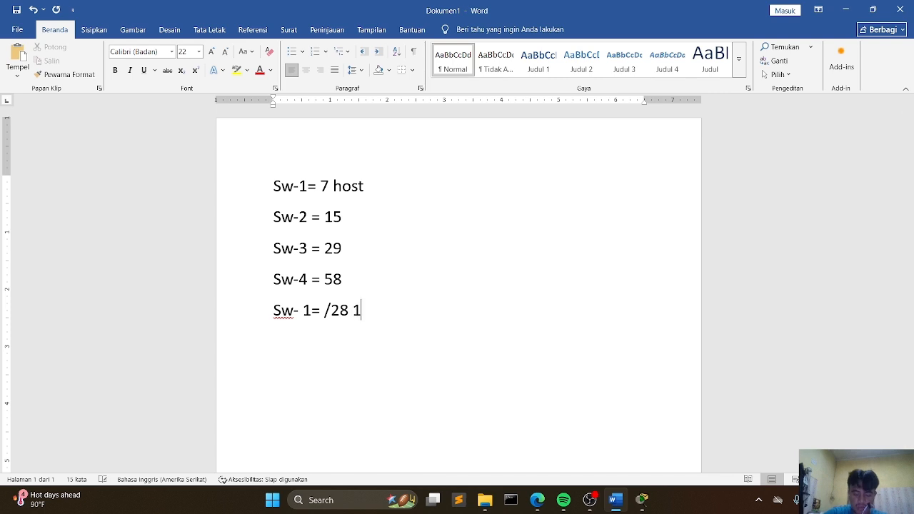
key("BackSpace")
type("255")
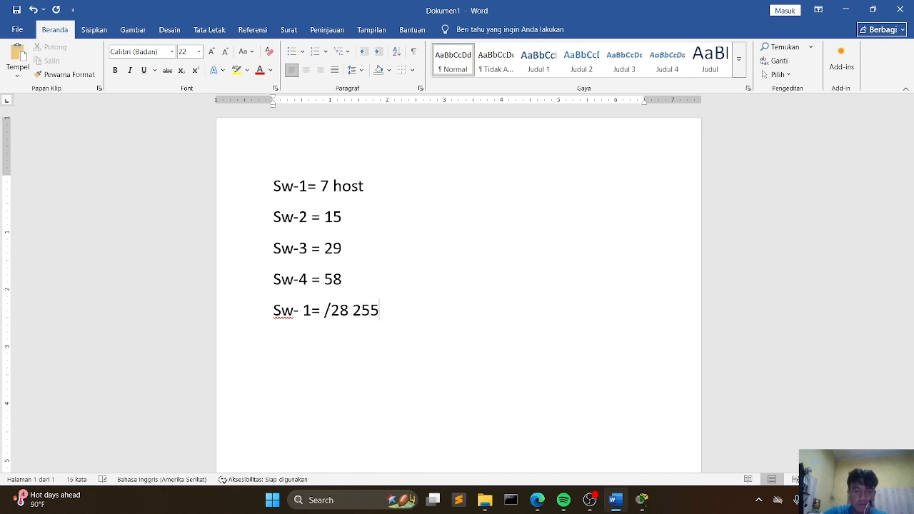
type(".255.")
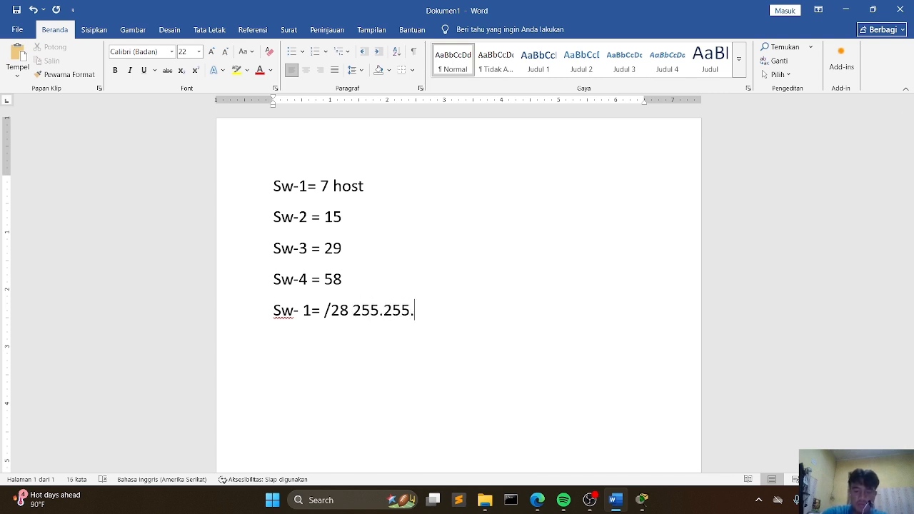
type("255.24")
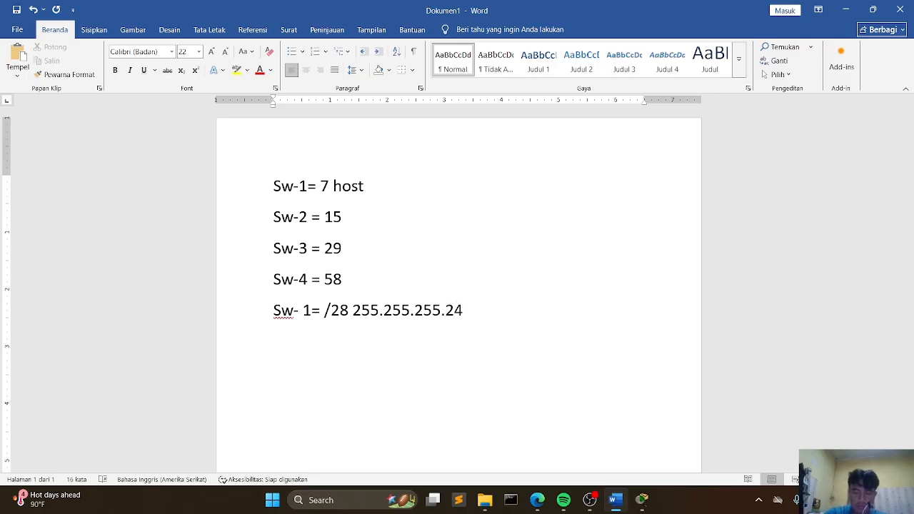
type("0")
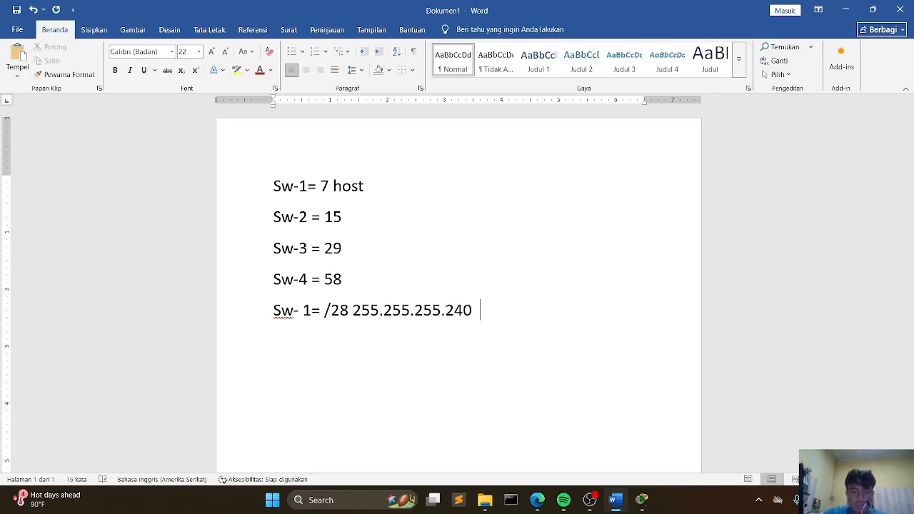
type(" ju")
Step: Append "jml tersedia ; 14 host" to the end of the Sw- 1 line
key("BackSpace")
key("BackSpace")
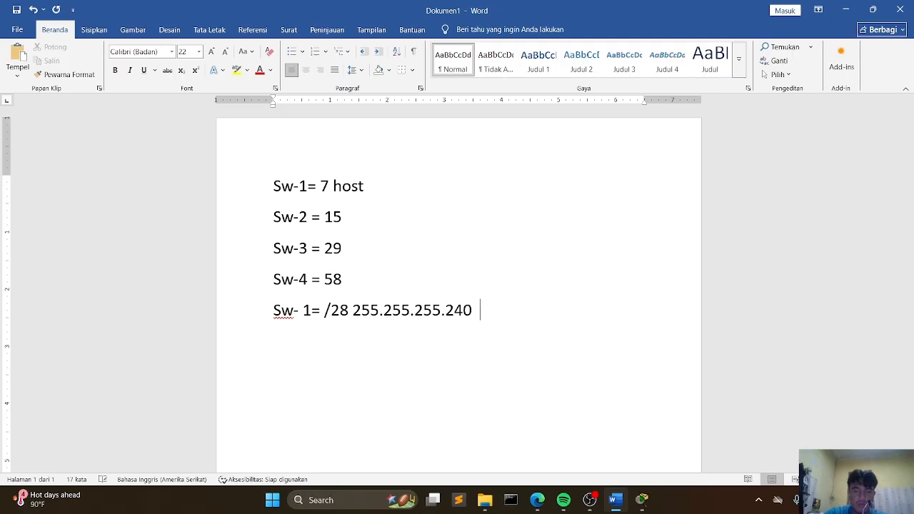
type("jml")
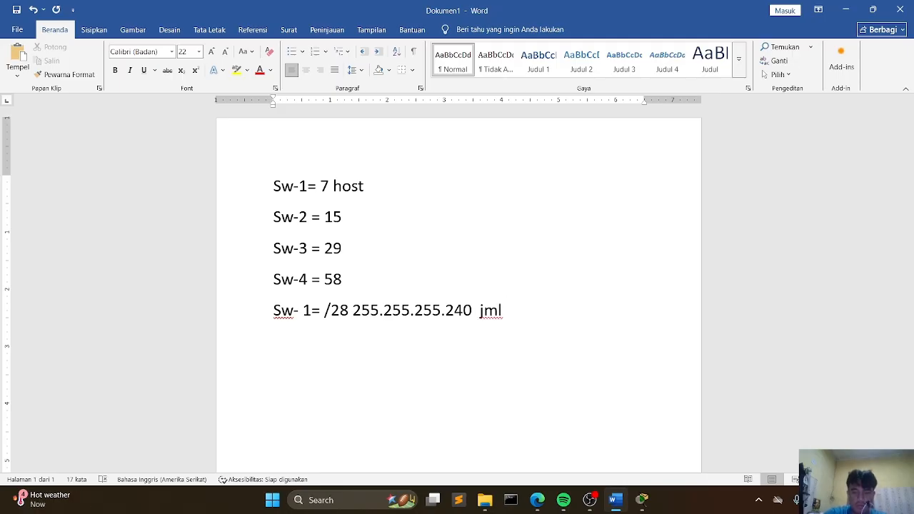
type(" tersedia")
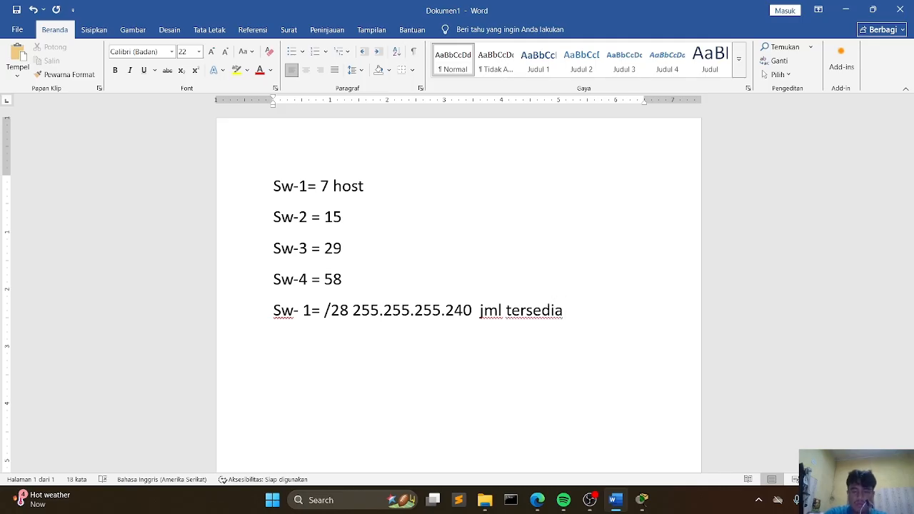
type(" ; 14 hs")
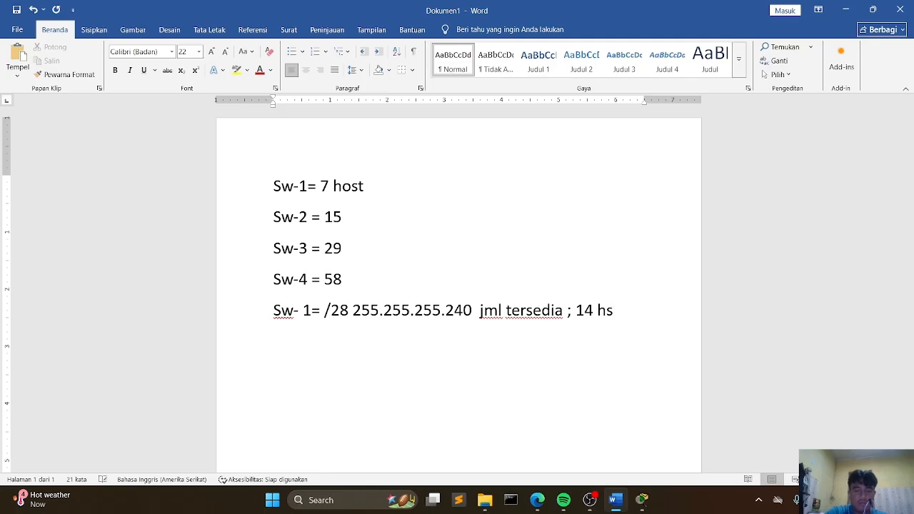
key("BackSpace")
type("ost")
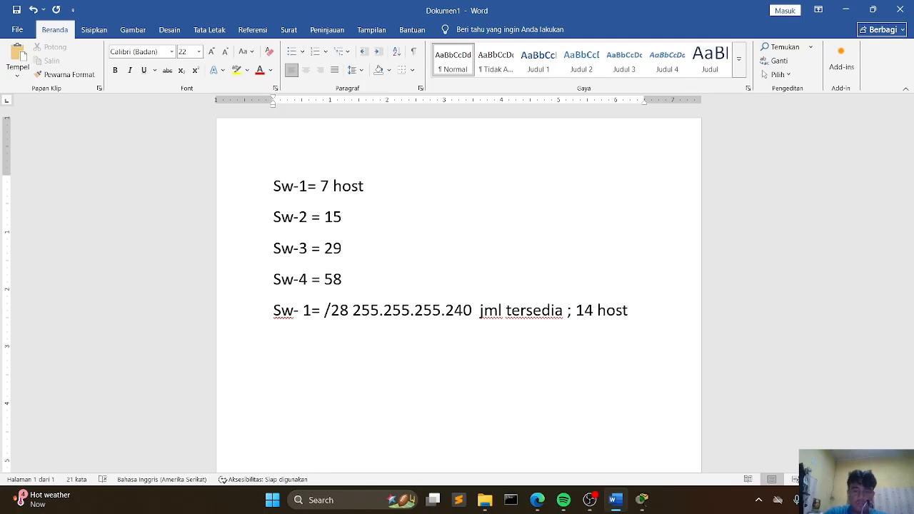
Step: Add the lines "Sw- 2", "Sw- 3" and "Sw- 4" beneath the Sw- 1 line
key("Return")
type("se")
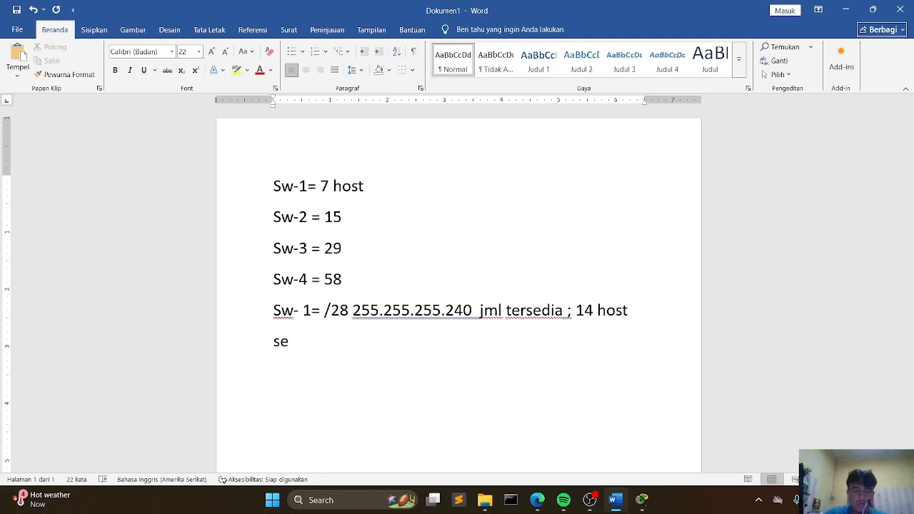
key("BackSpace")
key("BackSpace")
type("Sw- 2")
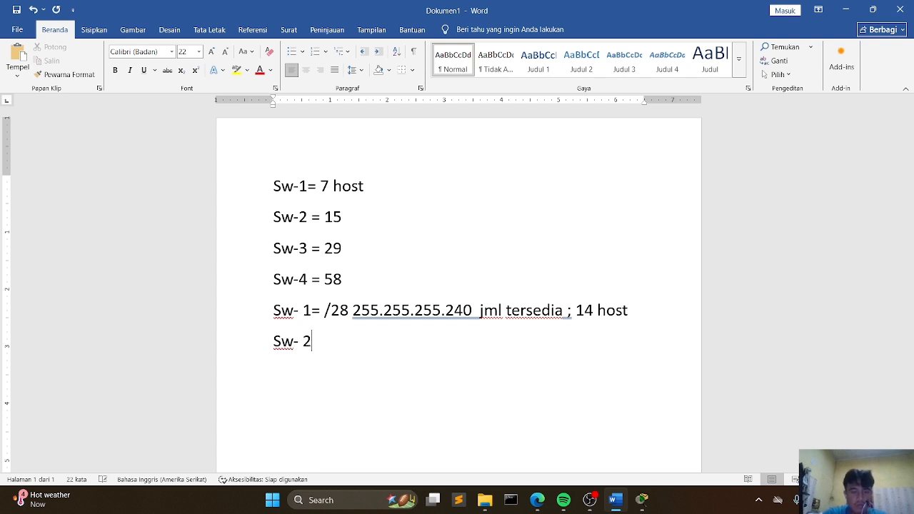
key("Return")
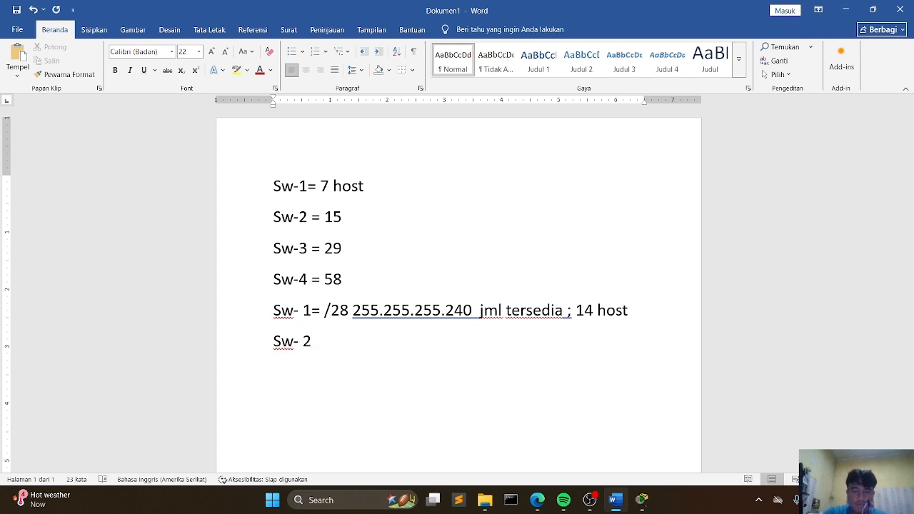
type("sw- 3")
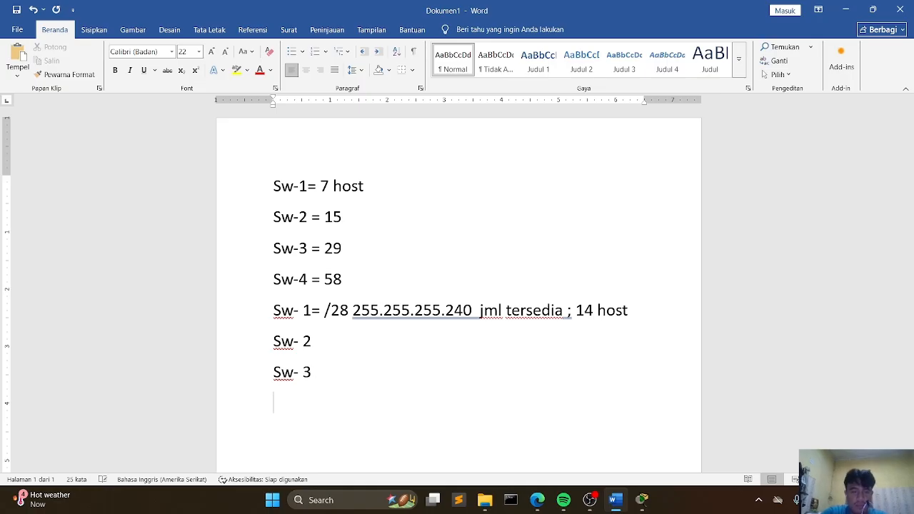
type("sw - 4")
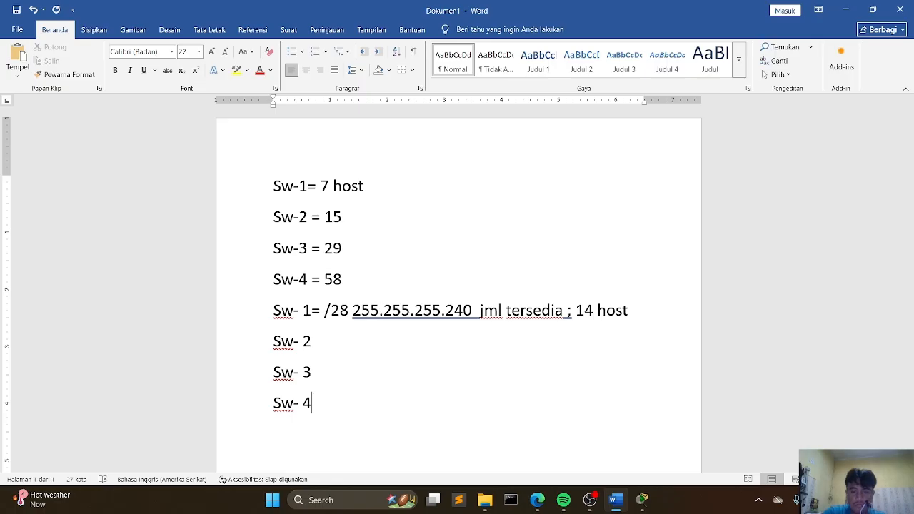
type("=")
Step: Append an equals sign to the Sw- 4, Sw- 3 and Sw- 2 lines
key("Up")
type("=")
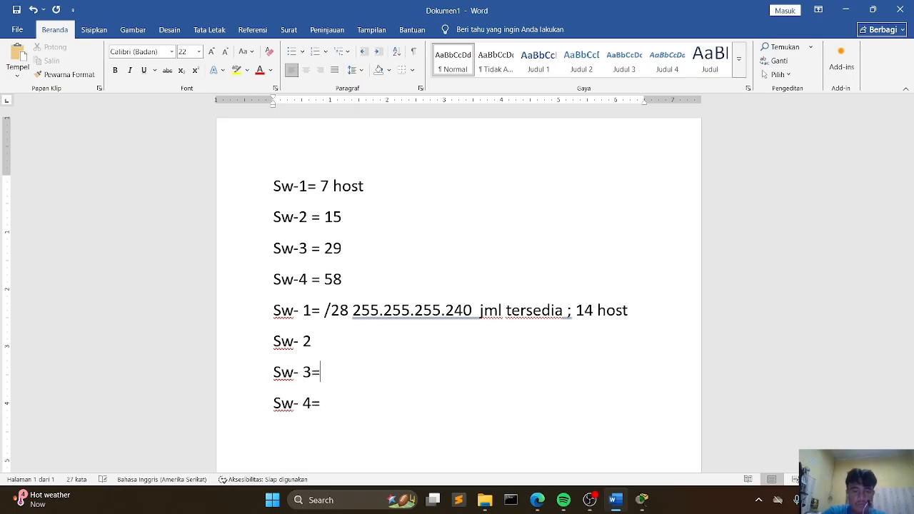
key("Up")
type("= ")
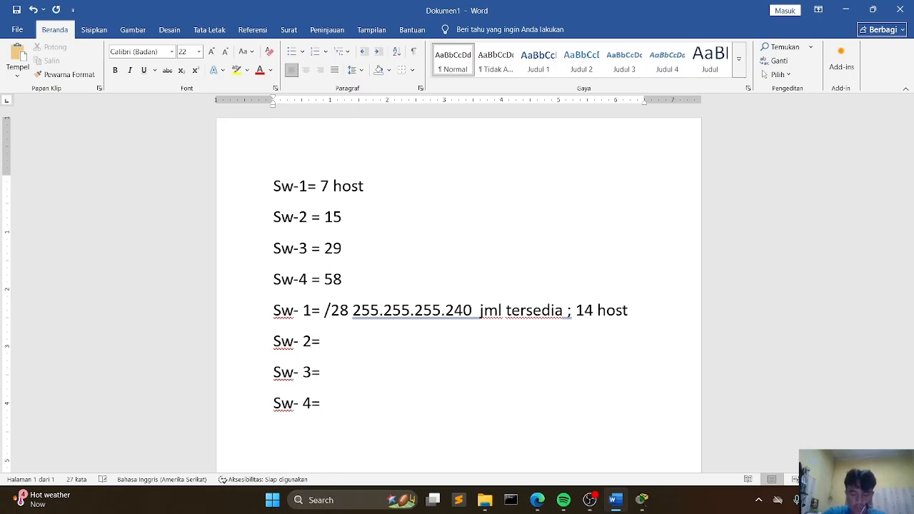
type("/")
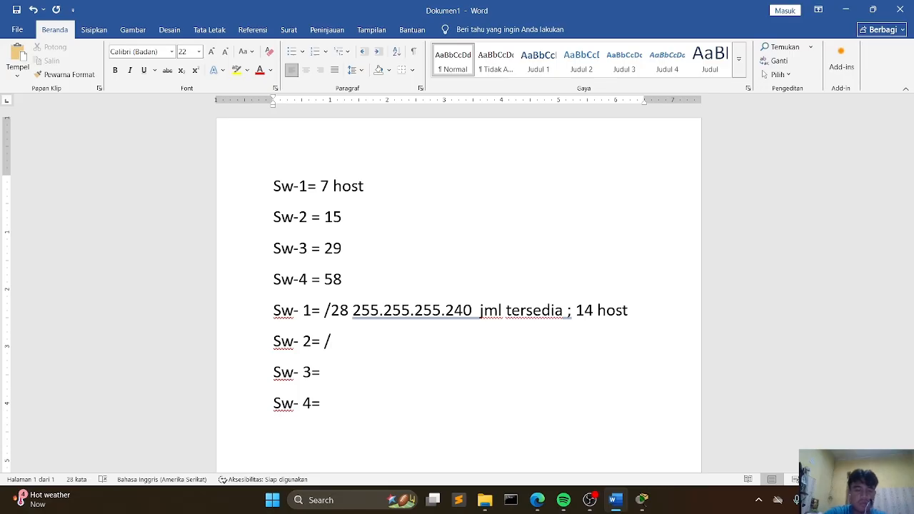
type("27 ")
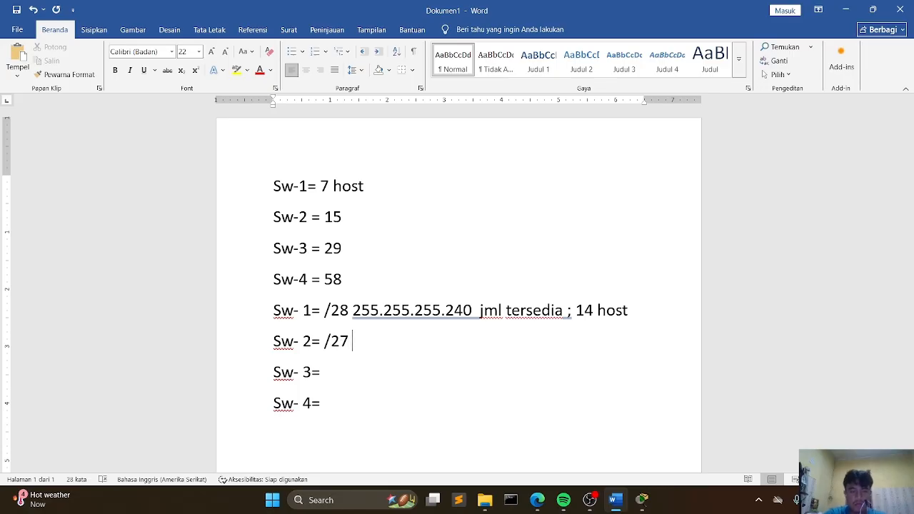
type("255.255")
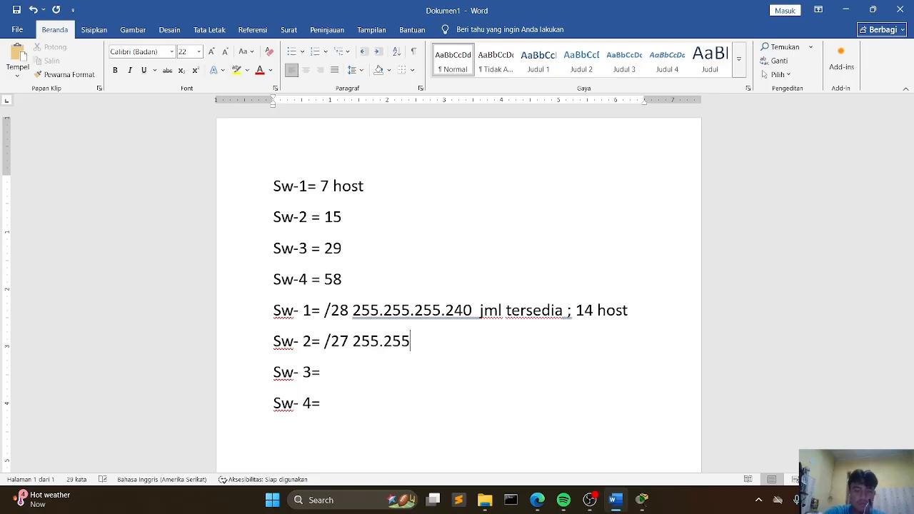
type(".255.")
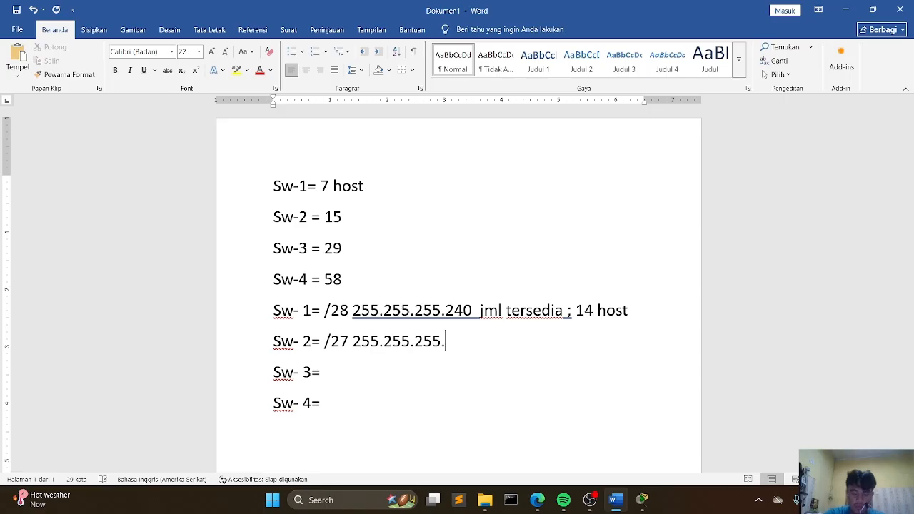
type("224")
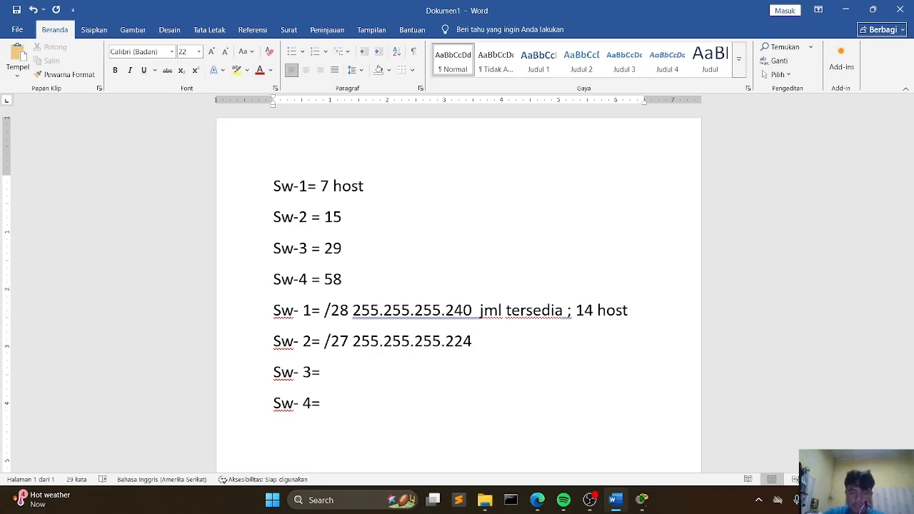
type(" = ")
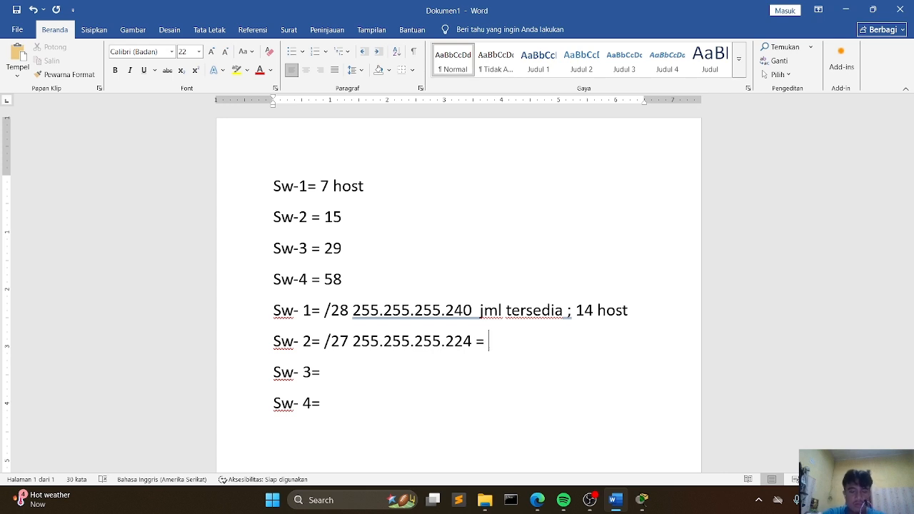
type("30")
Step: Complete the Sw- 3 line with "/27 255.255.255.224 = 30"
key("Return")
key("BackSpace")
key("Down")
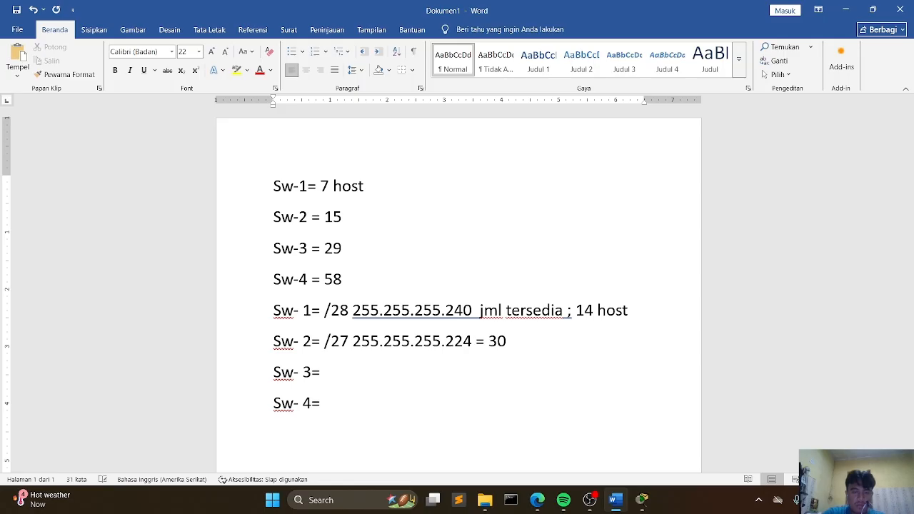
key("BackSpace")
type("/")
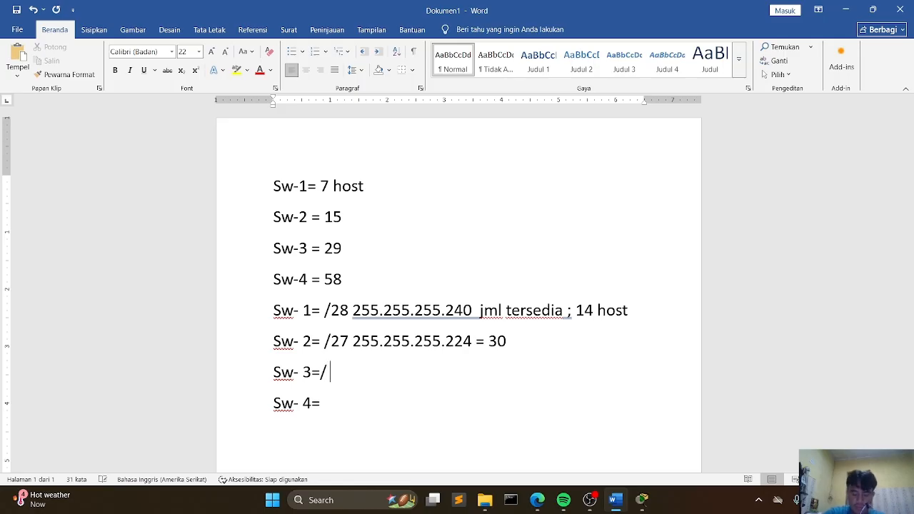
type(" 27")
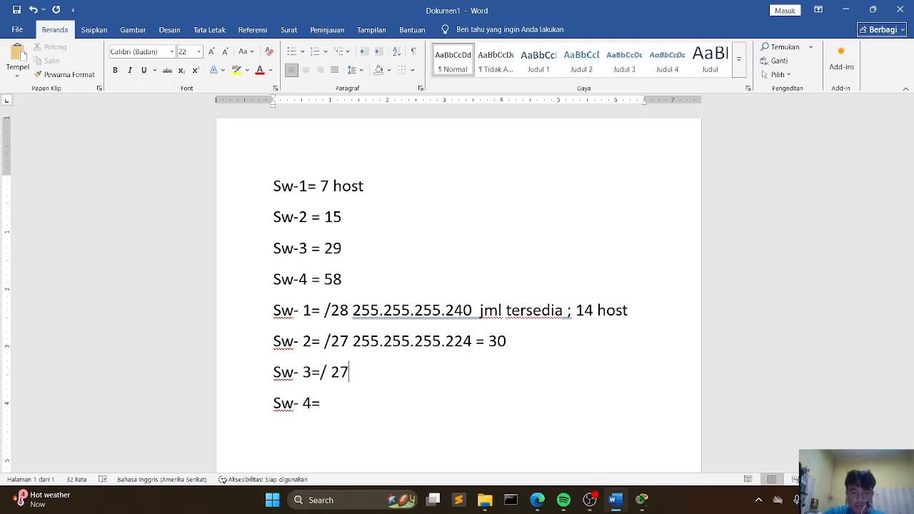
key("Left")
key("BackSpace")
key("End")
type("255.2")
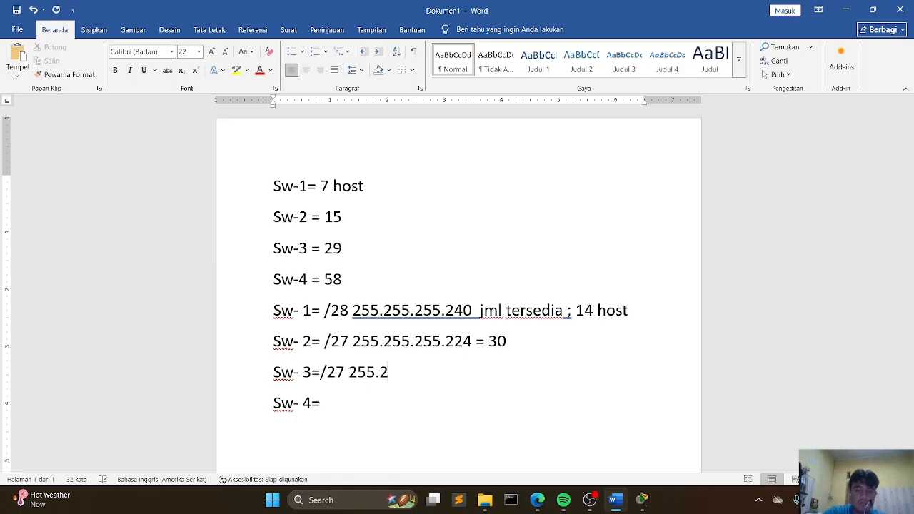
type("55.255.")
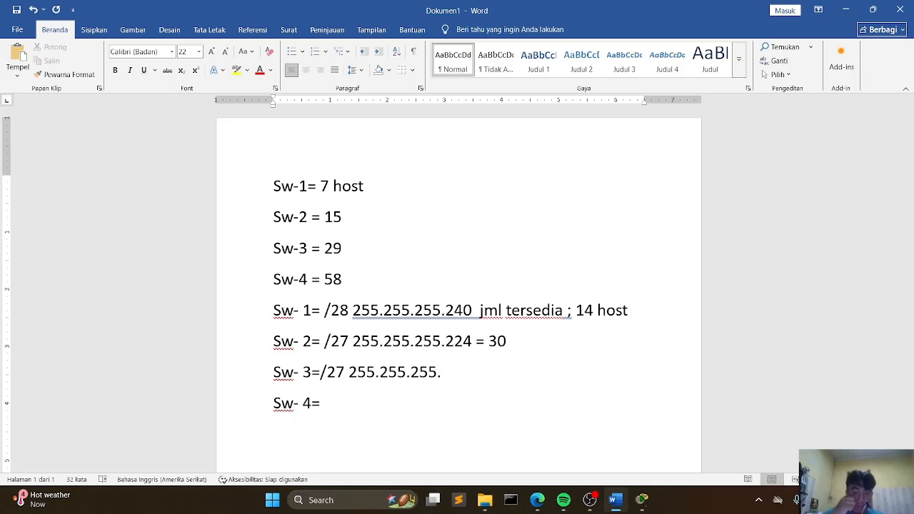
type("224 = ")
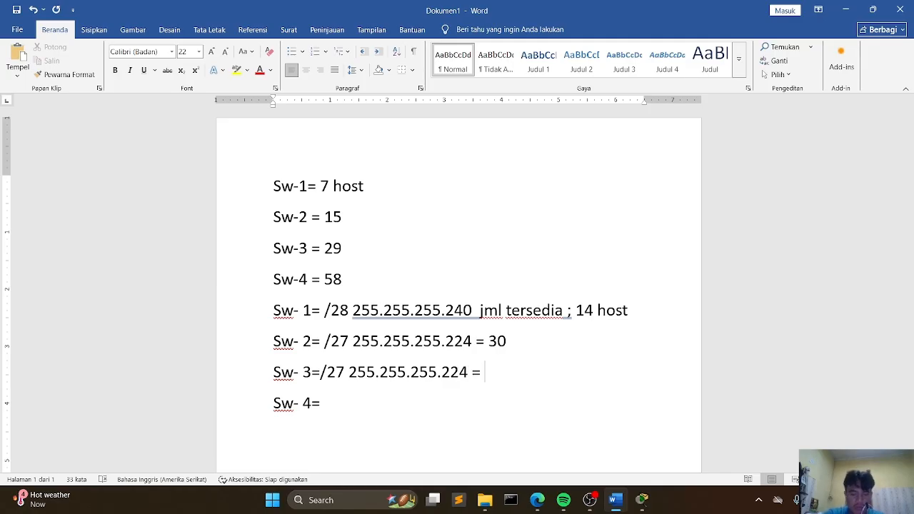
type("30")
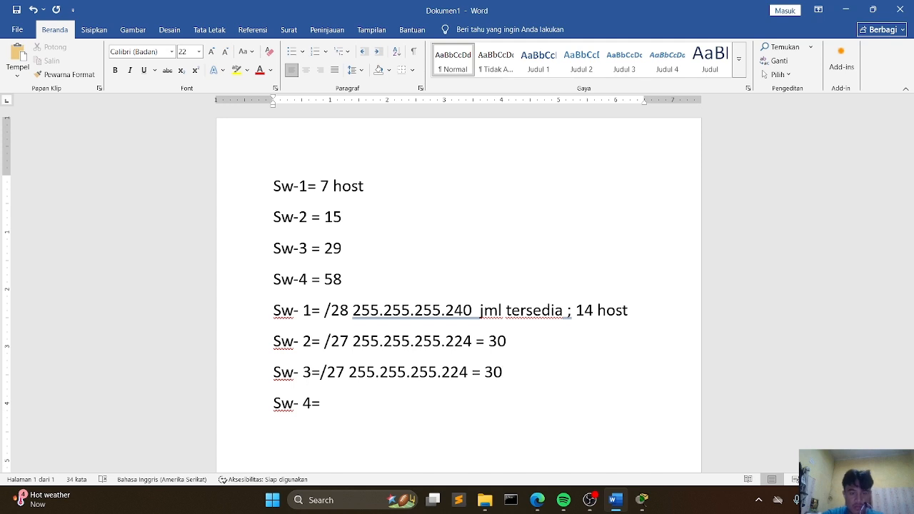
Step: Complete the Sw- 4 line with "/26 255.255.255.192 = 62"
key("BackSpace")
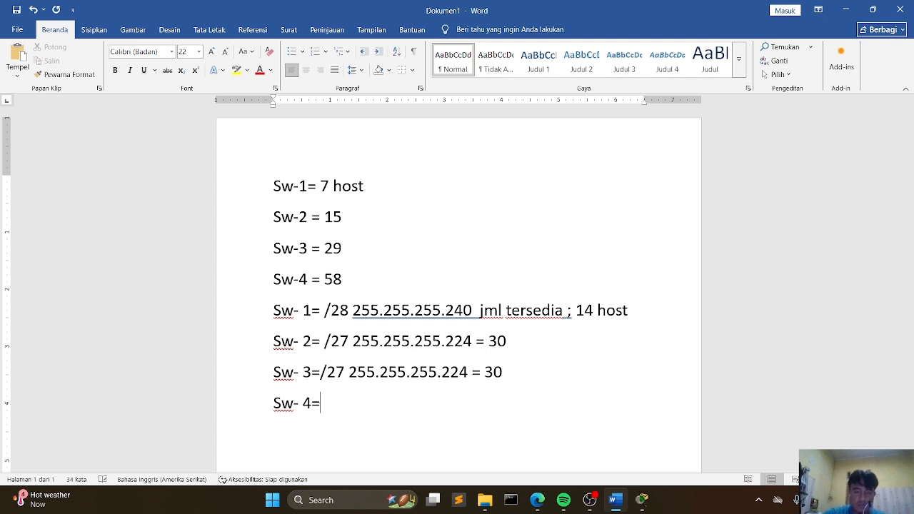
type("/")
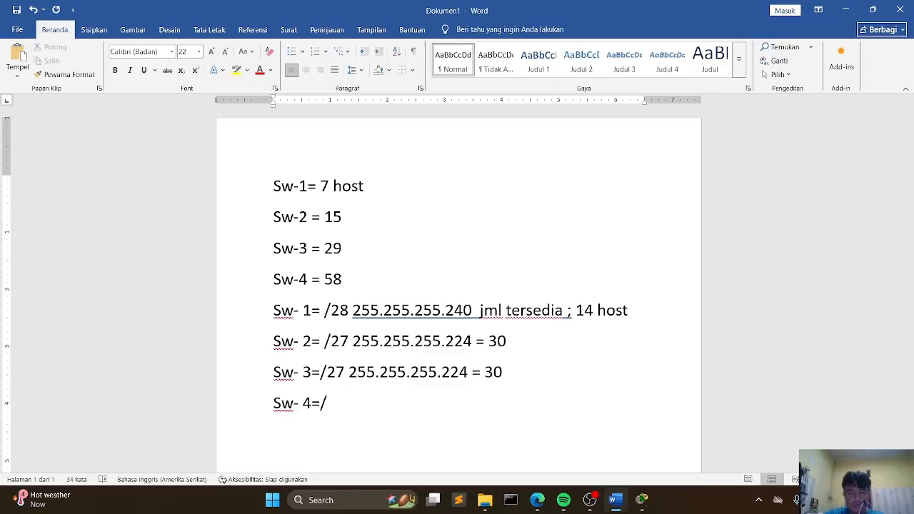
type("26")
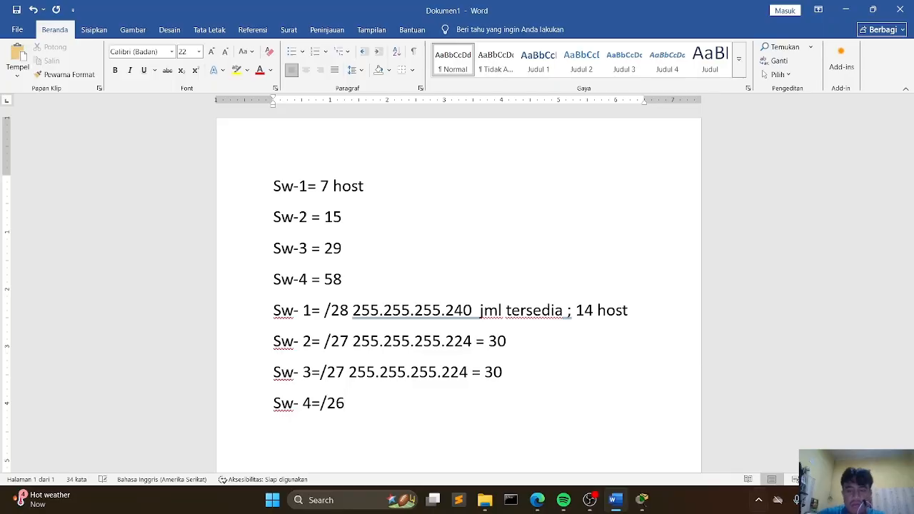
left_click(642, 500)
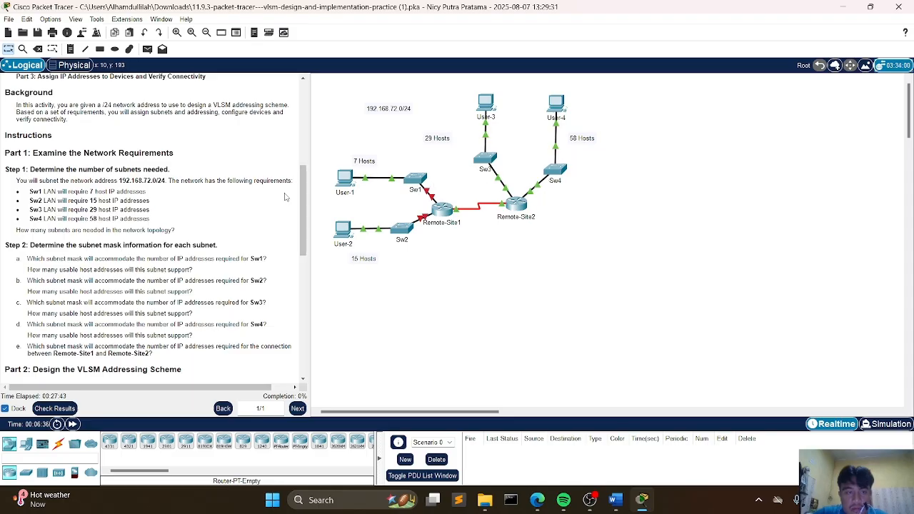
left_click(619, 503)
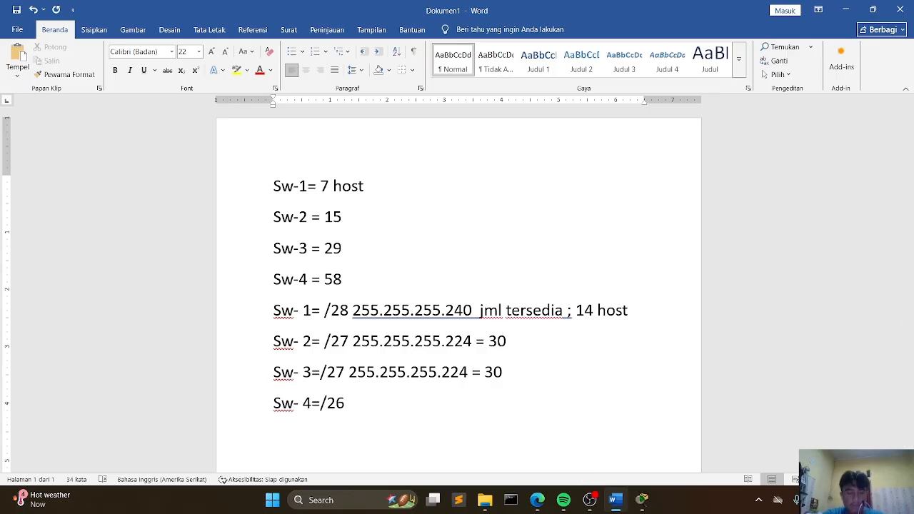
type("255.255")
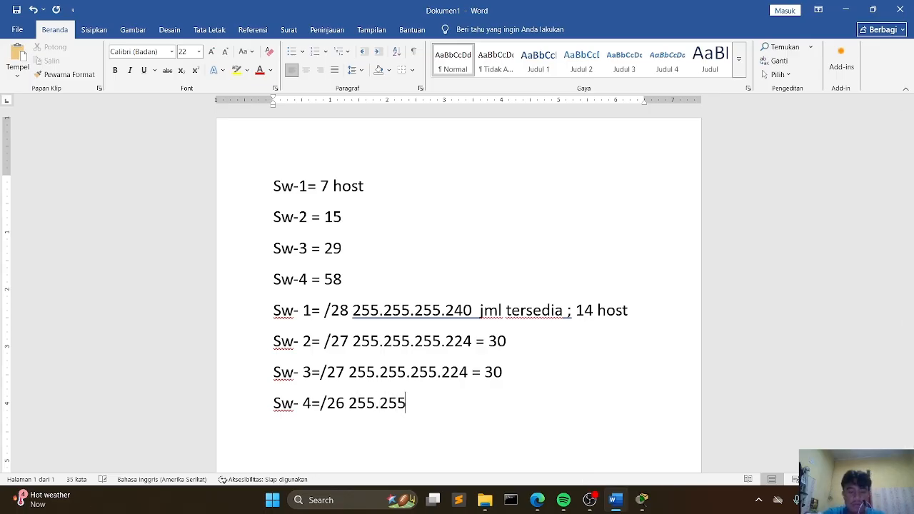
type(".255.192")
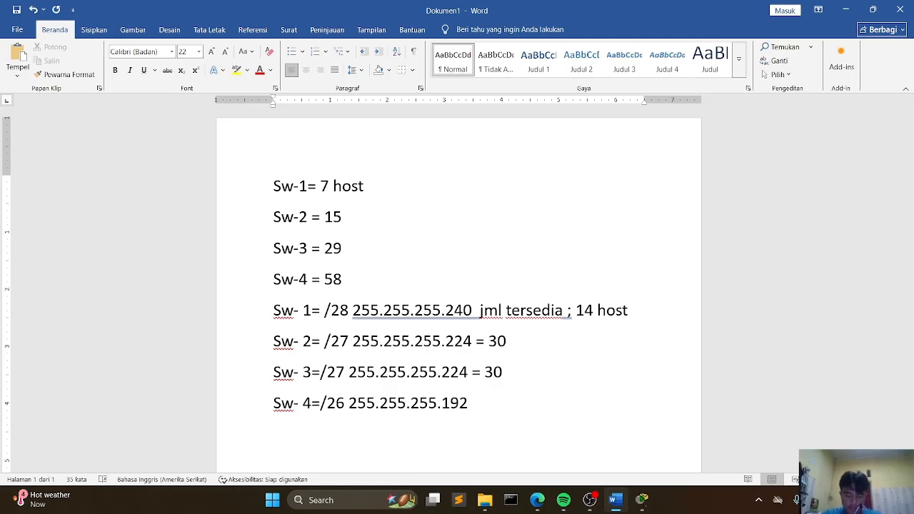
type(" = ")
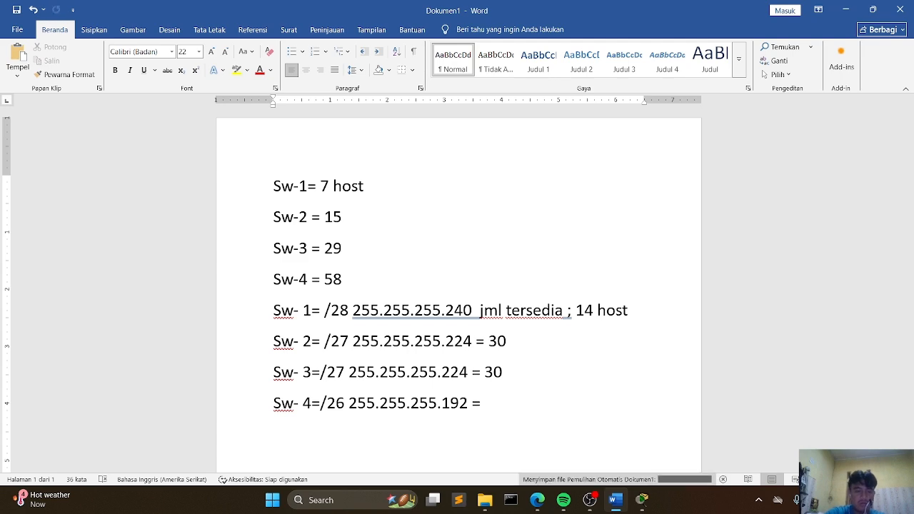
type("62")
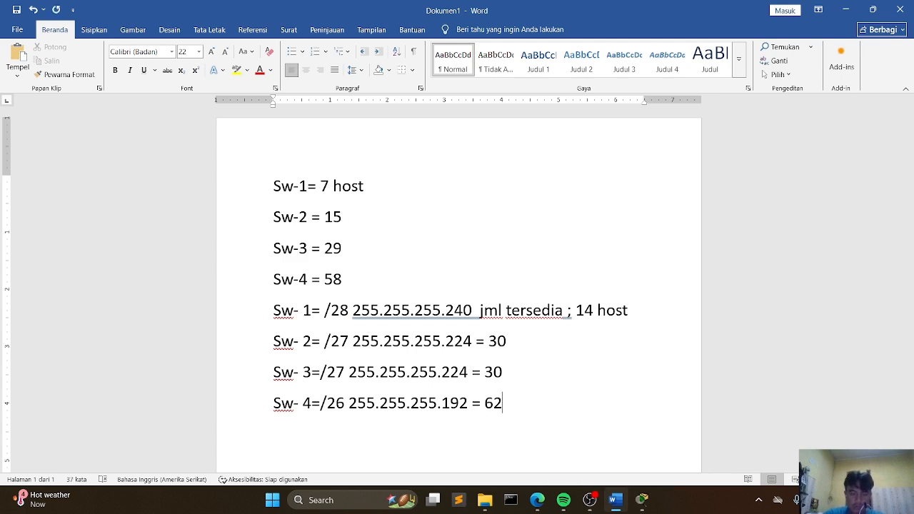
Step: Add a "Wan link host" line beneath the Sw- 4 line
key("alt+Tab")
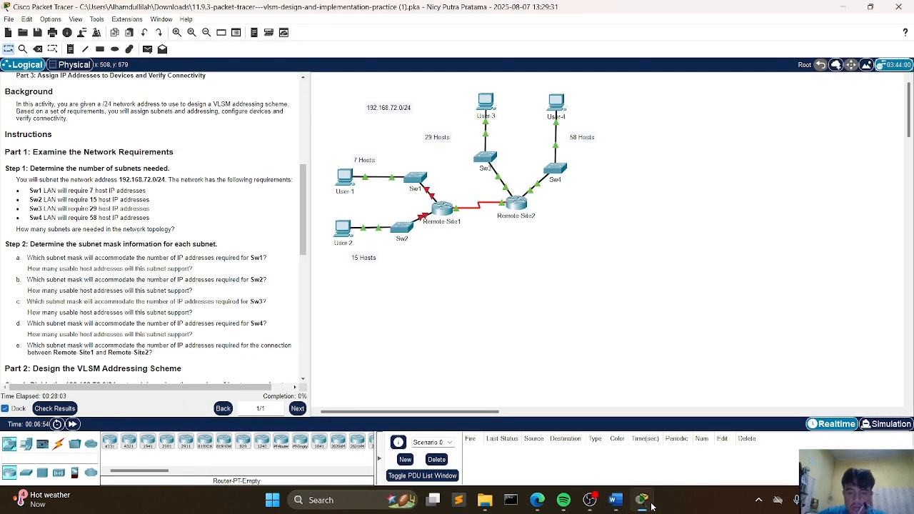
scroll(147, 345, "down", 2)
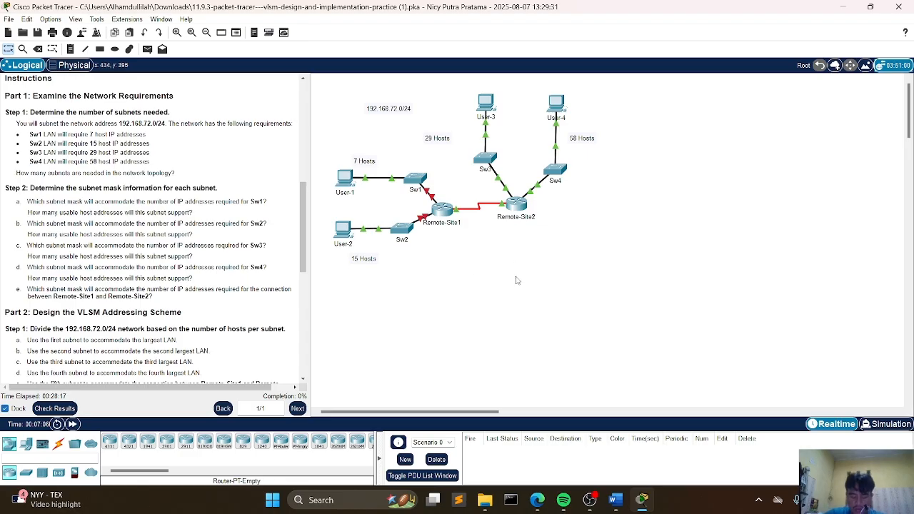
left_click(615, 500)
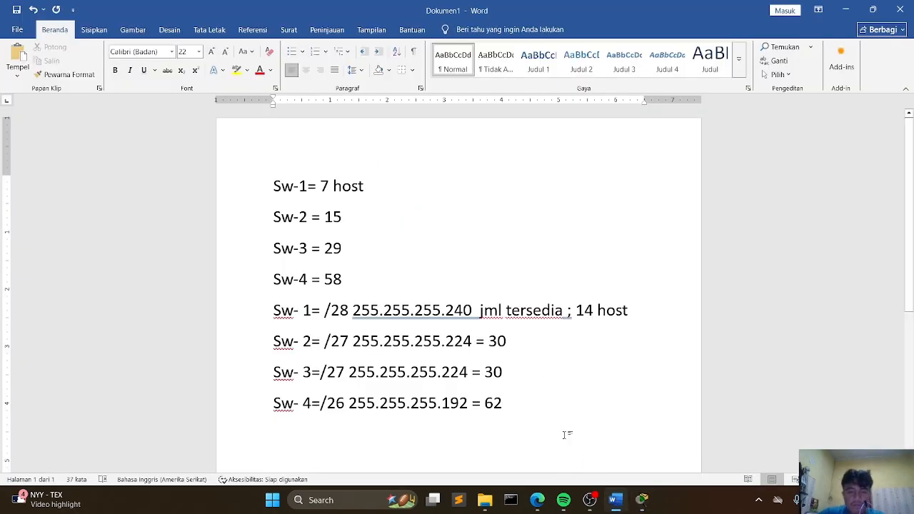
key("Return")
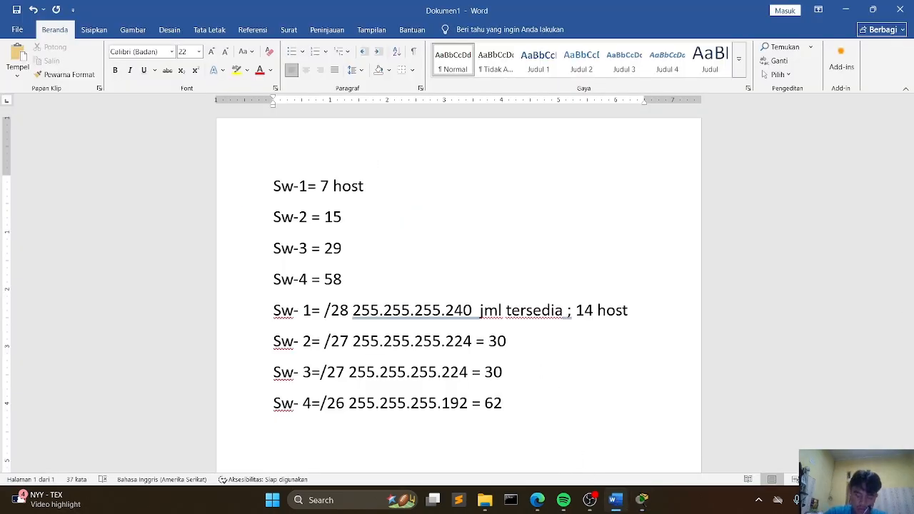
type("W")
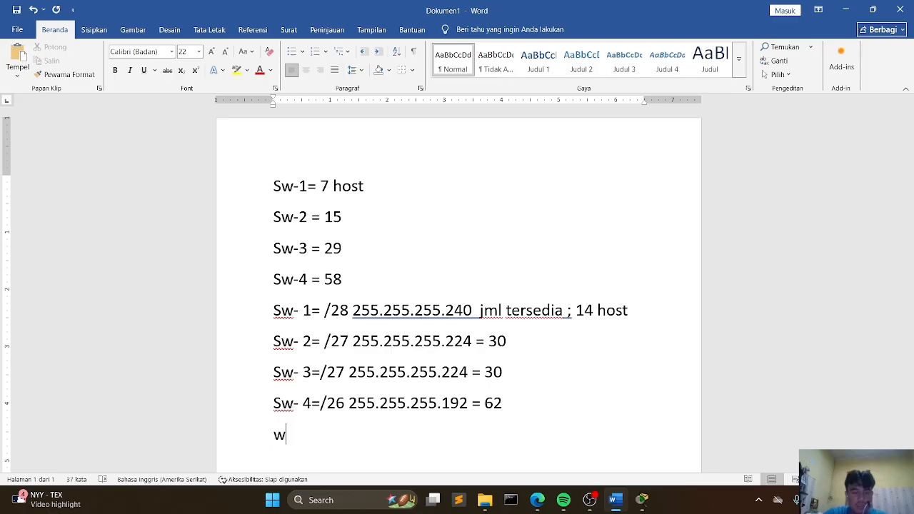
type("an link =")
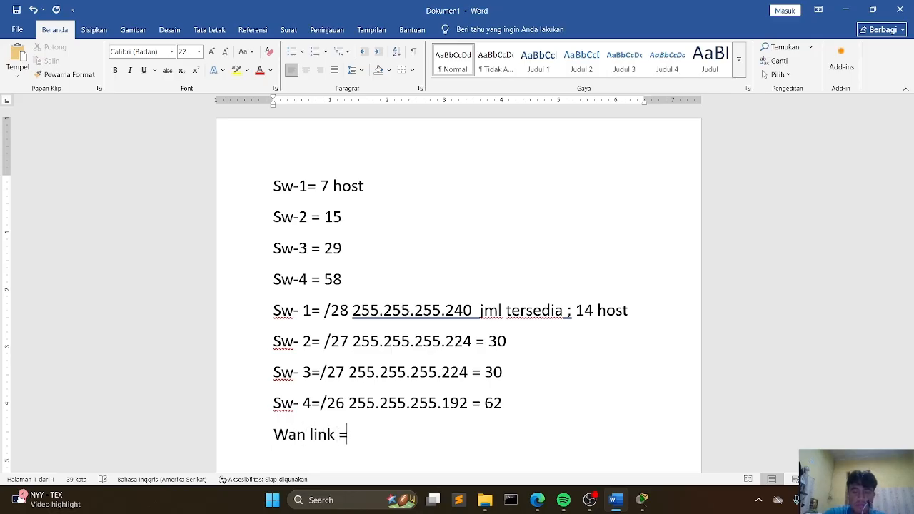
key("BackSpace")
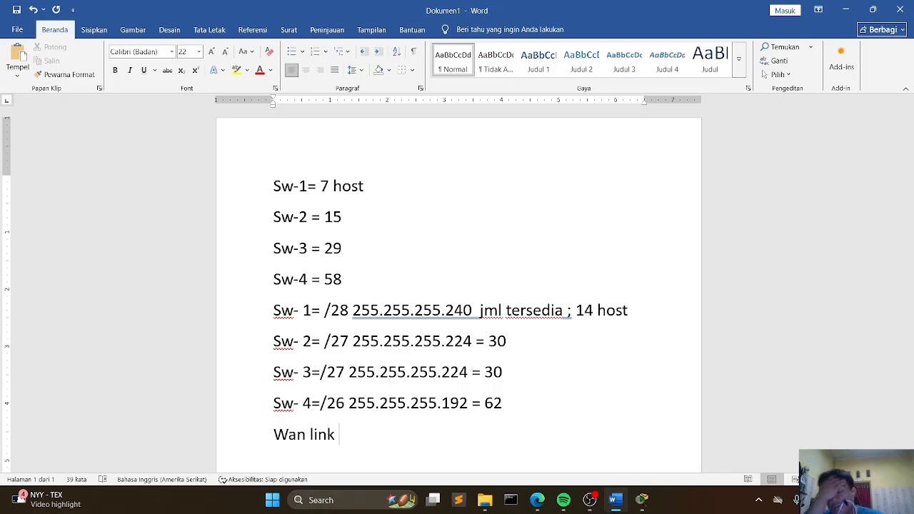
type("host")
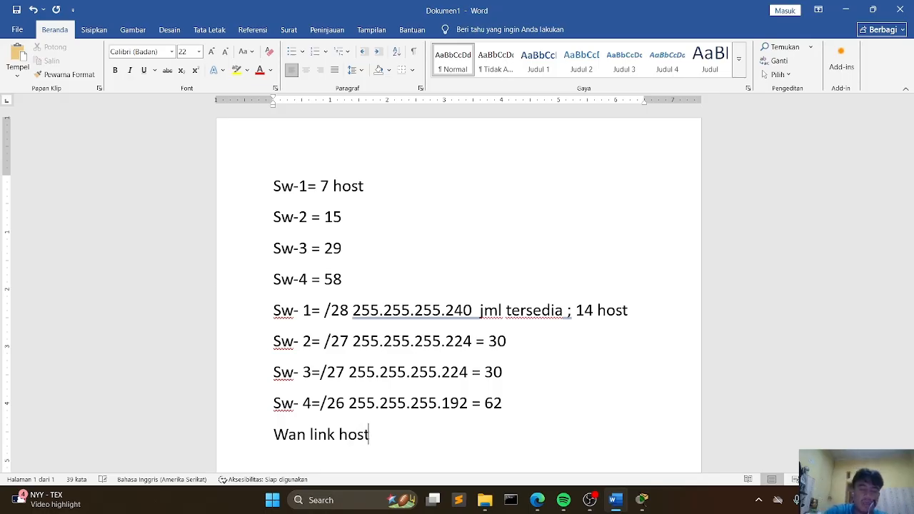
left_click(642, 500)
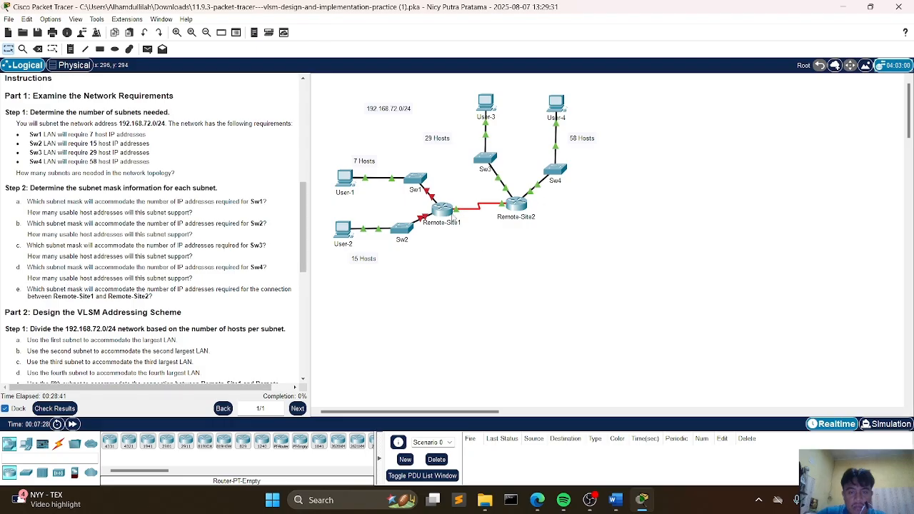
left_click(615, 501)
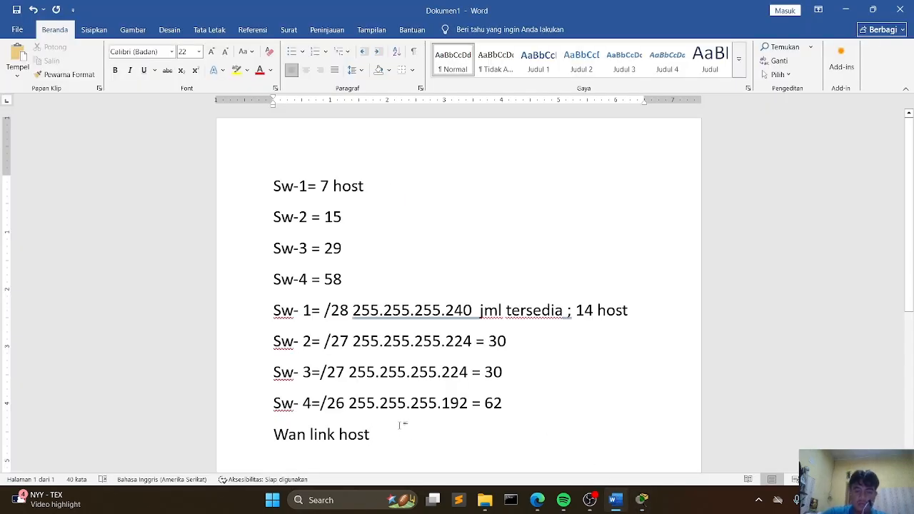
Step: Complete the Wan link line with "= 2 = /30 = 255.255.255.252= 2"
type("= 2 =")
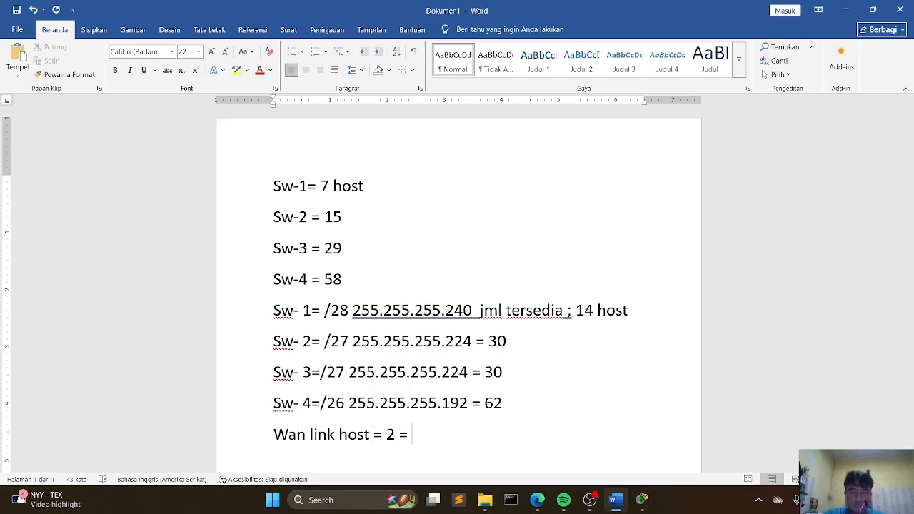
type("/30 ")
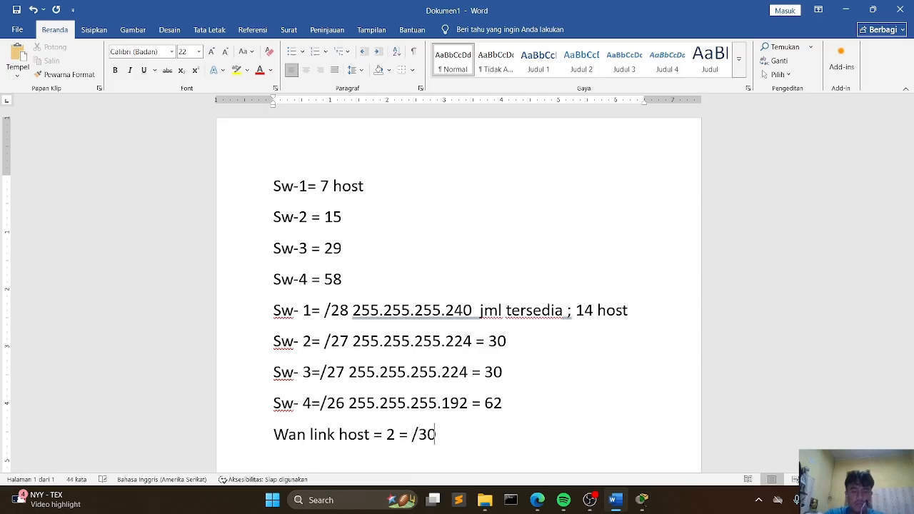
type("= 255")
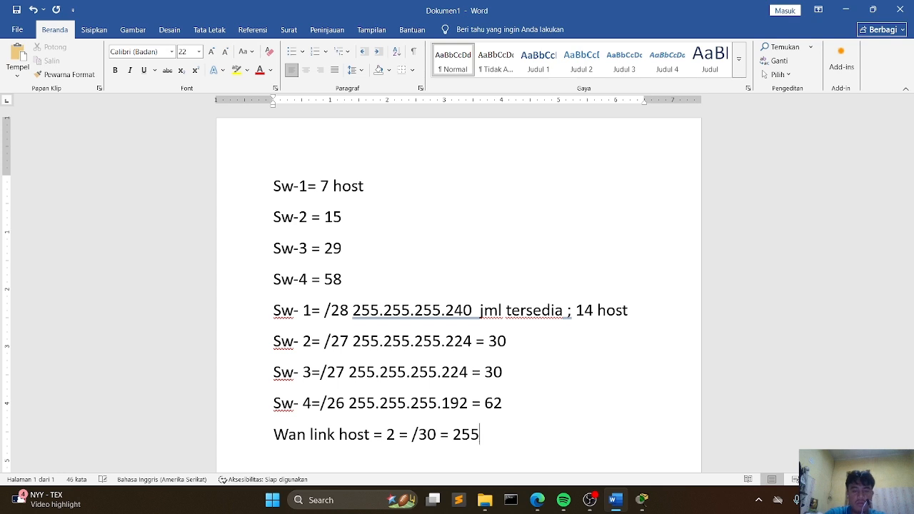
type(".255.255.")
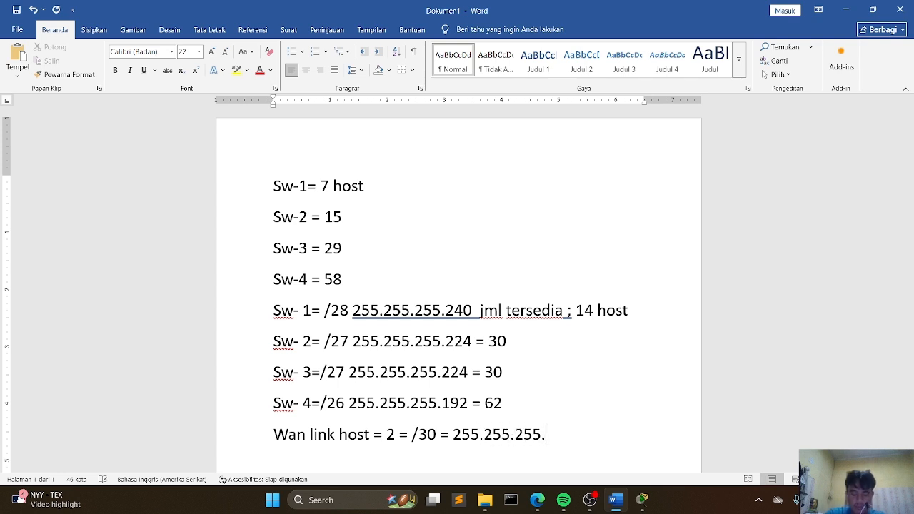
type("252")
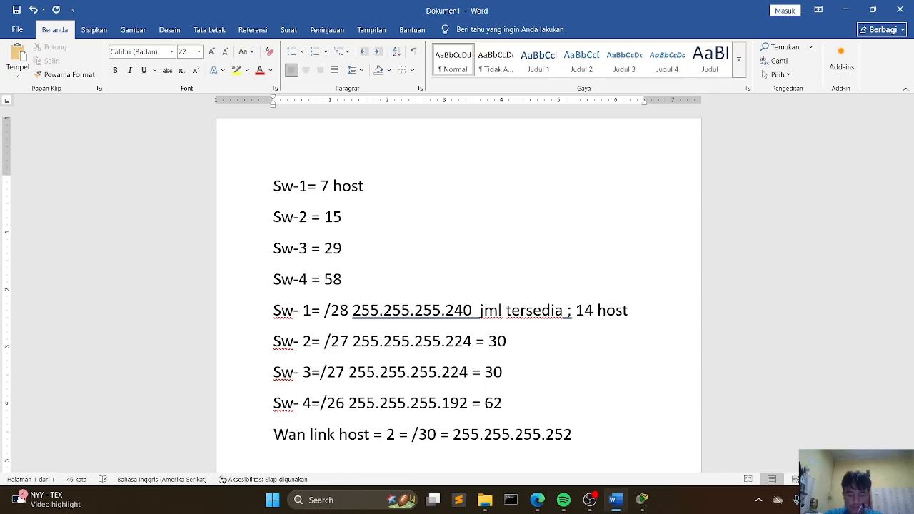
type("= 2")
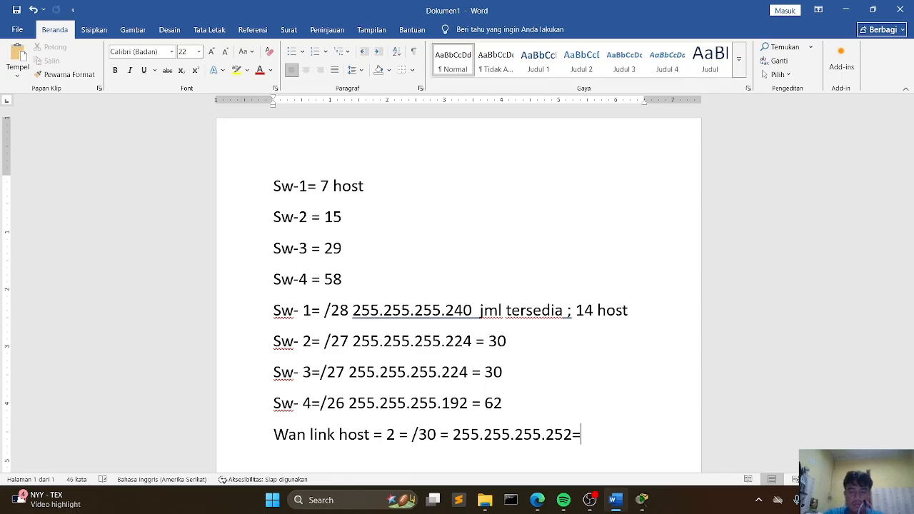
Step: Review the VLSM design instructions in the Packet Tracer activity and return to the Word notes
left_click(642, 500)
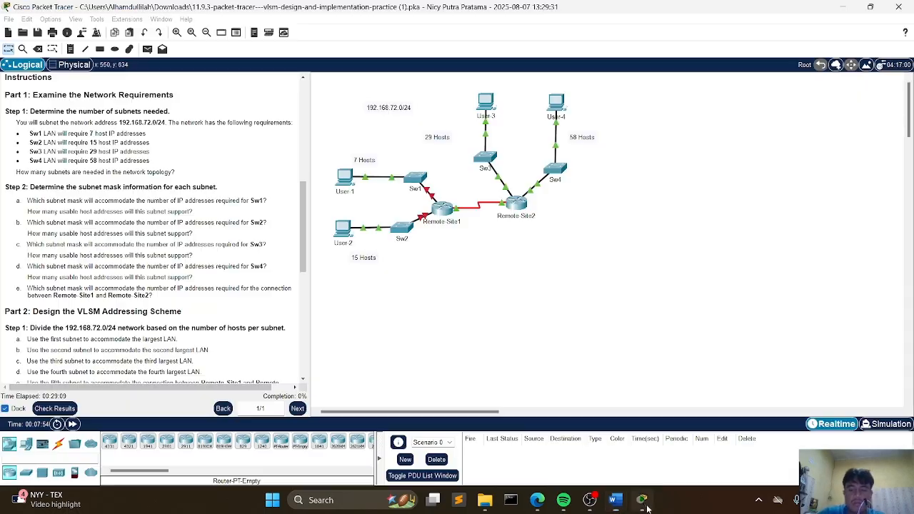
scroll(113, 212, "down", 2)
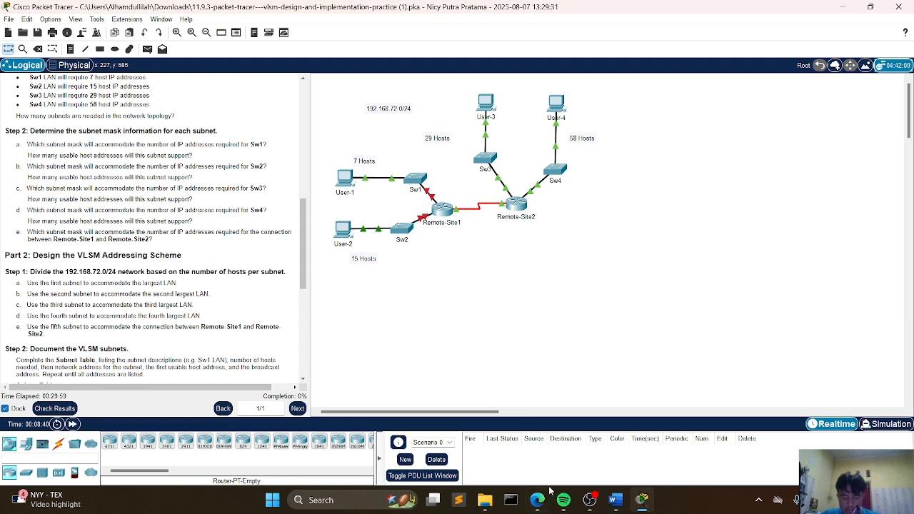
left_click(643, 501)
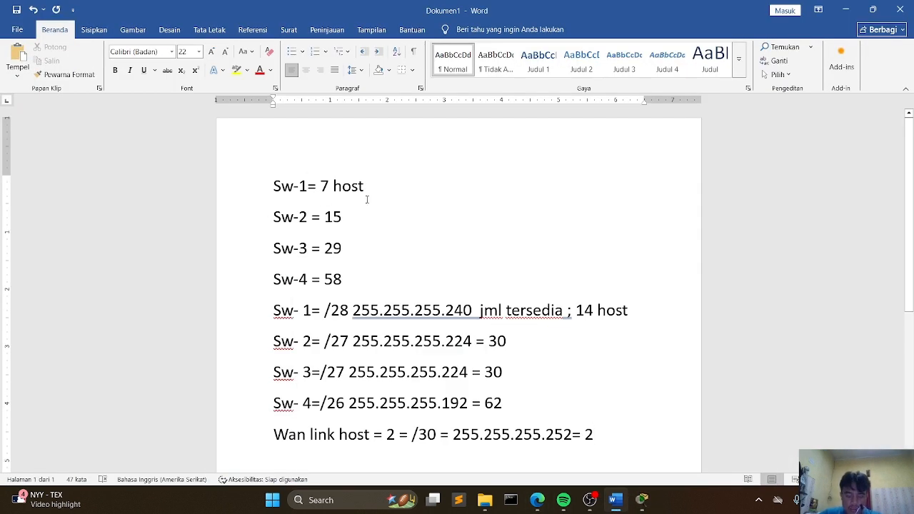
scroll(329, 236, "down", 2)
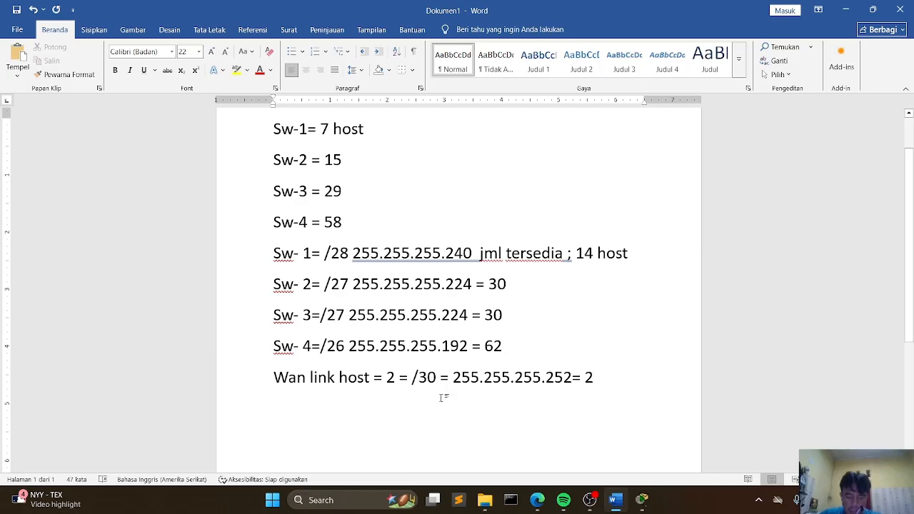
scroll(441, 398, "down", 2)
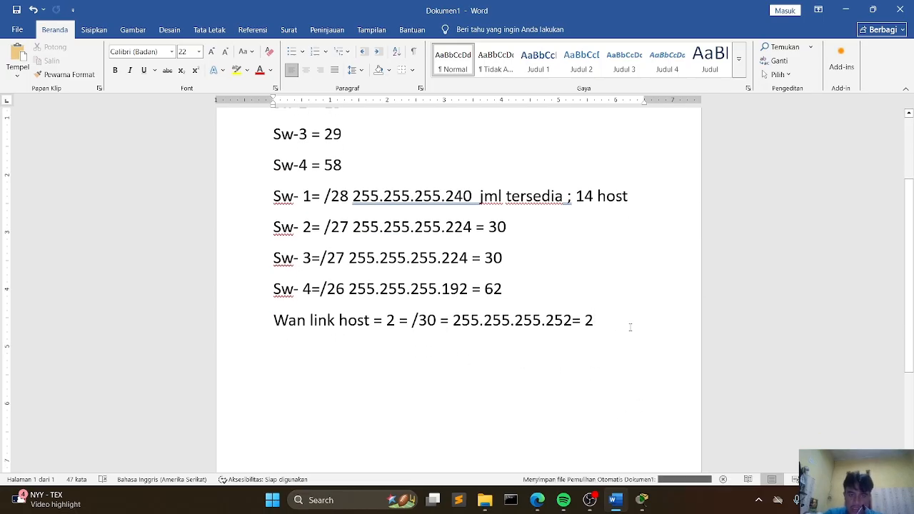
Step: Start a "User 4 =" line below a blank line under the Wan link line
key("Return")
key("Return")
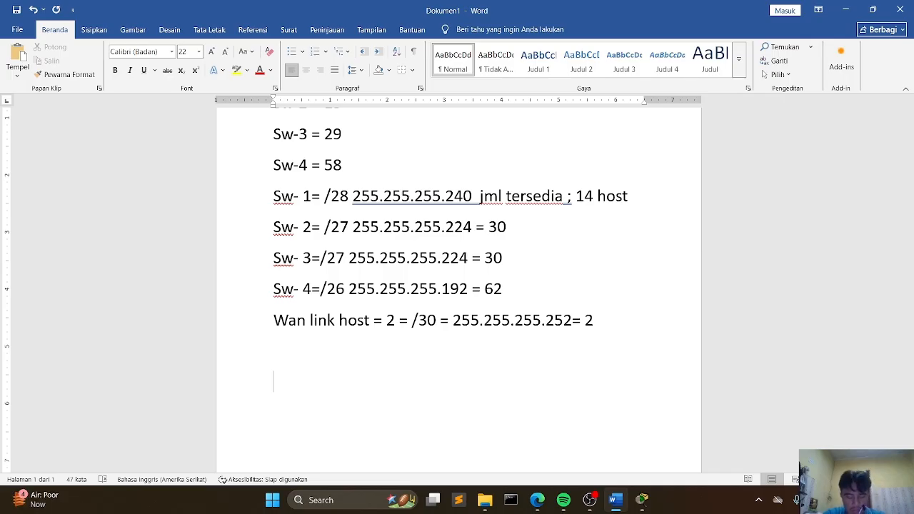
type("user ")
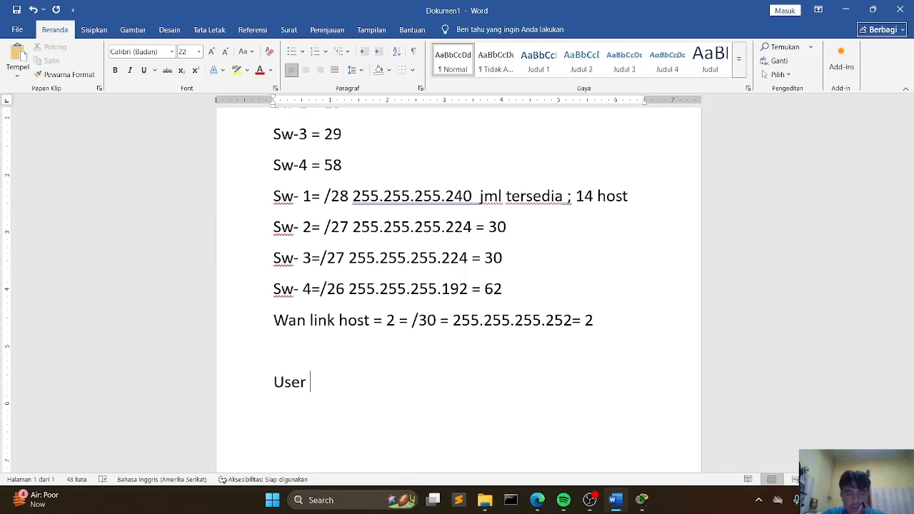
type("4")
left_click(642, 500)
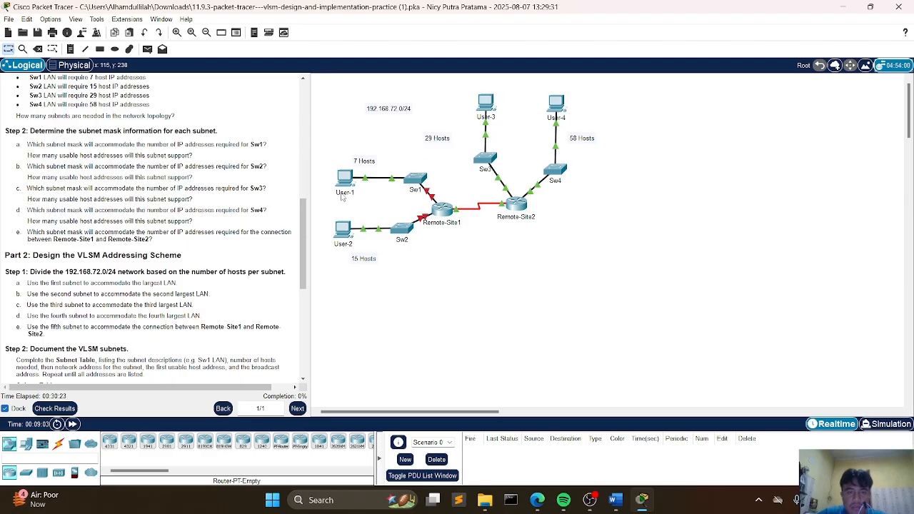
left_click(615, 504)
mouse_move(624, 493)
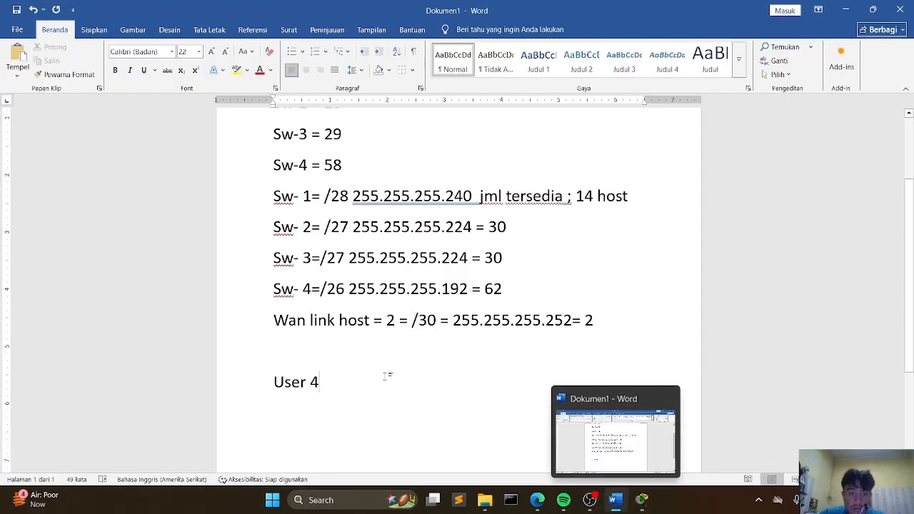
type("=")
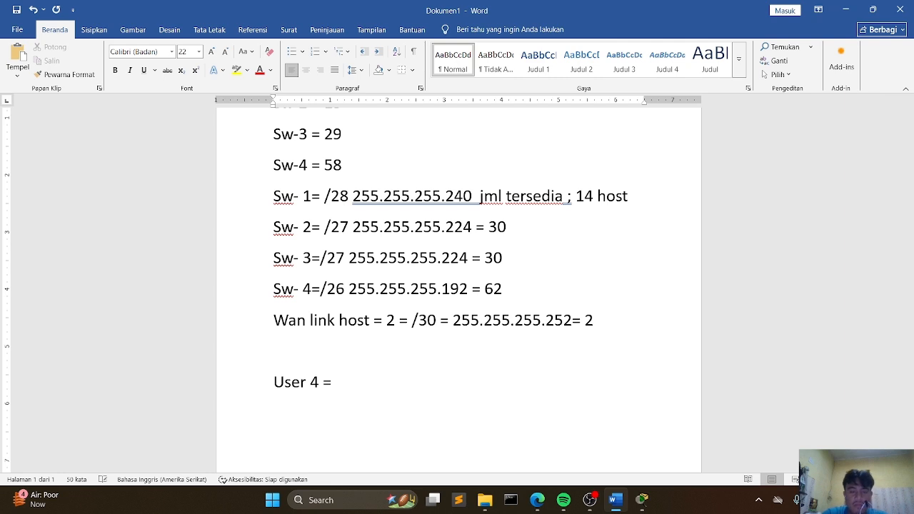
Step: Add "User 3 =", "User 2 =" and "User 1 =" lines beneath the User 4 line
key("Return")
type("user ")
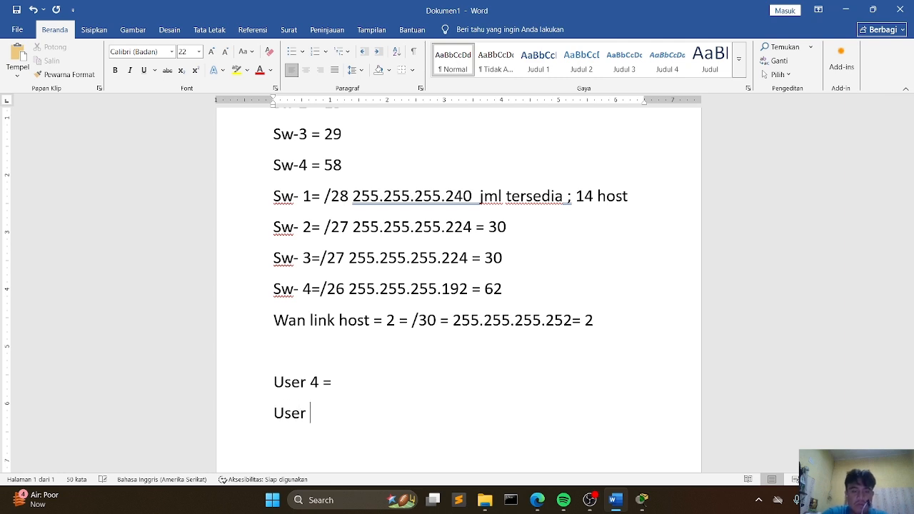
type("3")
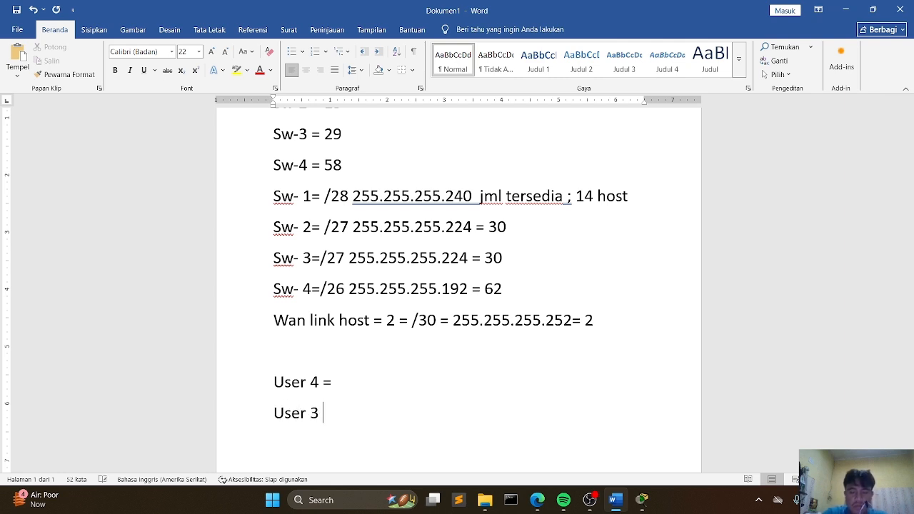
type(" =")
key("Return")
type("user 2")
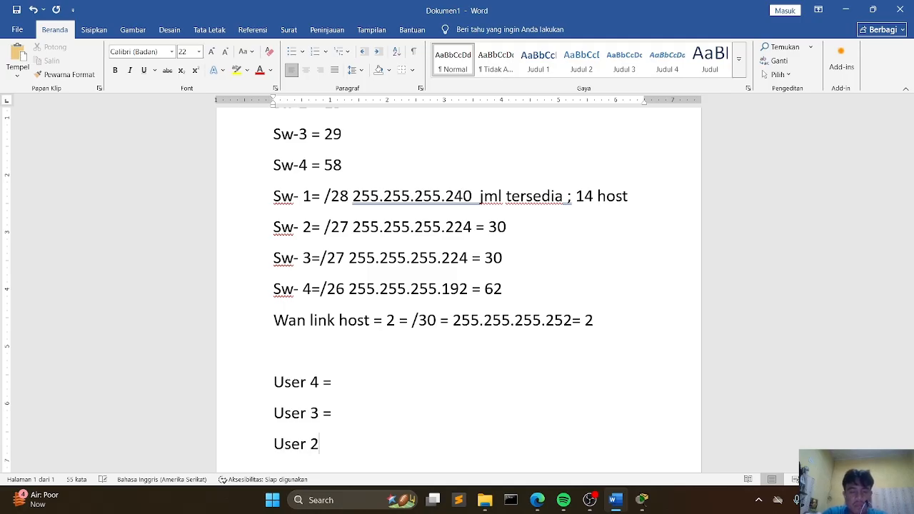
type(" =")
key("Return")
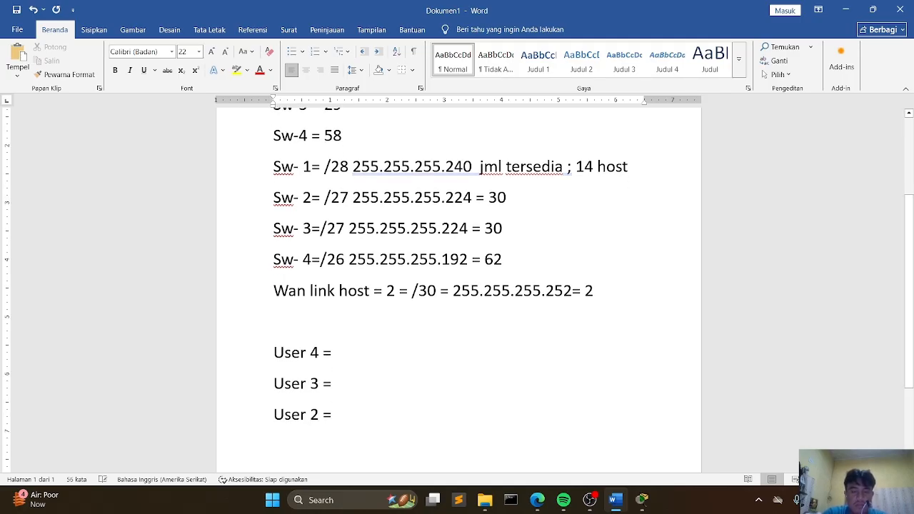
type("user 1 =")
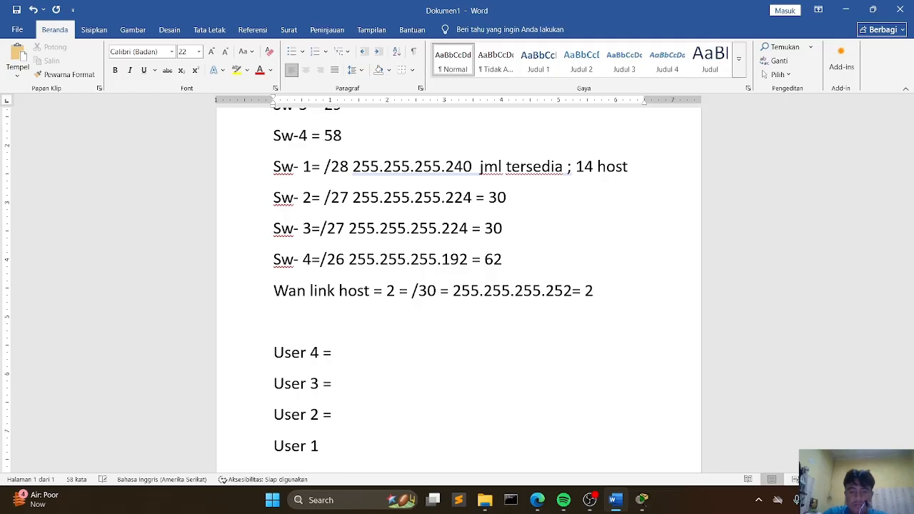
Step: Insert "(sw4)" after "User 4" on the first user line
key("Up")
key("Up")
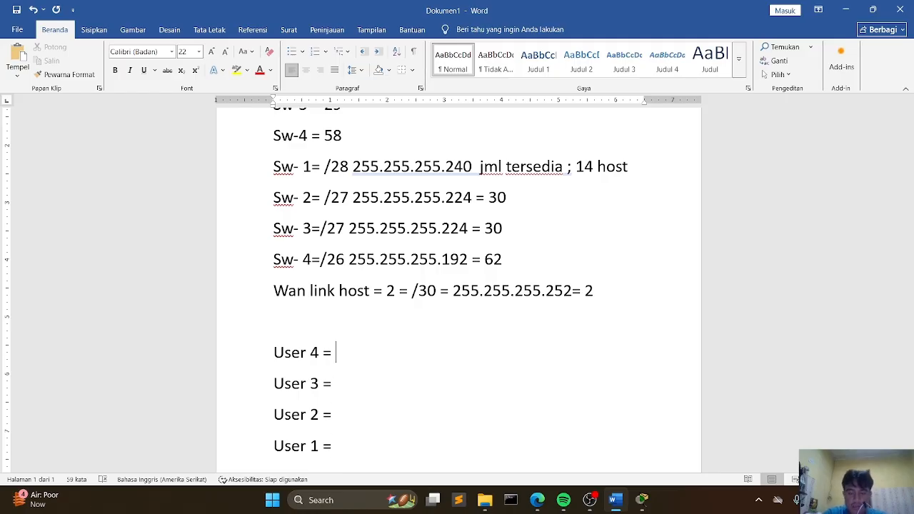
key("Left")
key("Left")
key("Left")
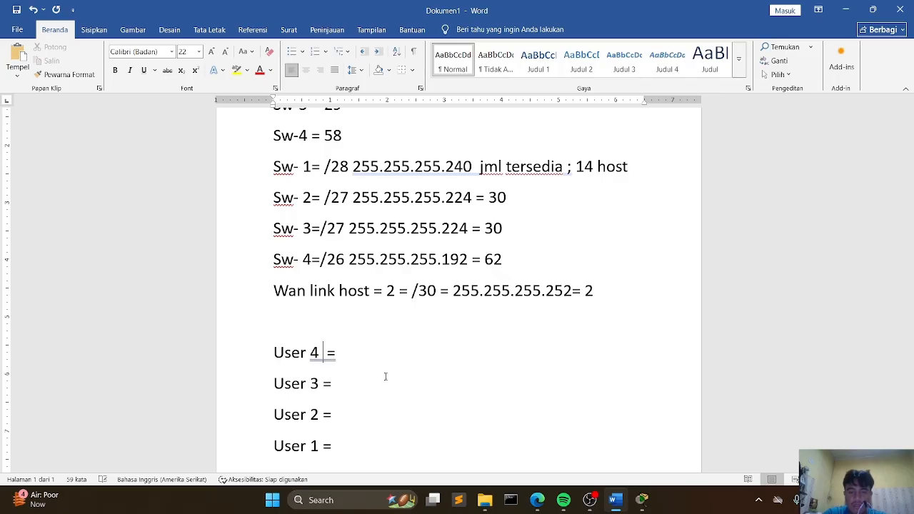
type("()sw")
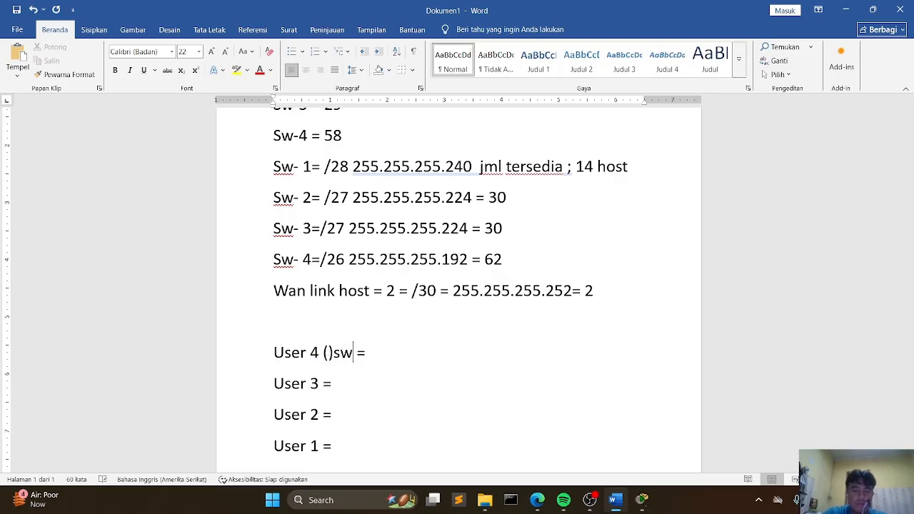
key("BackSpace")
key("BackSpace")
key("Left")
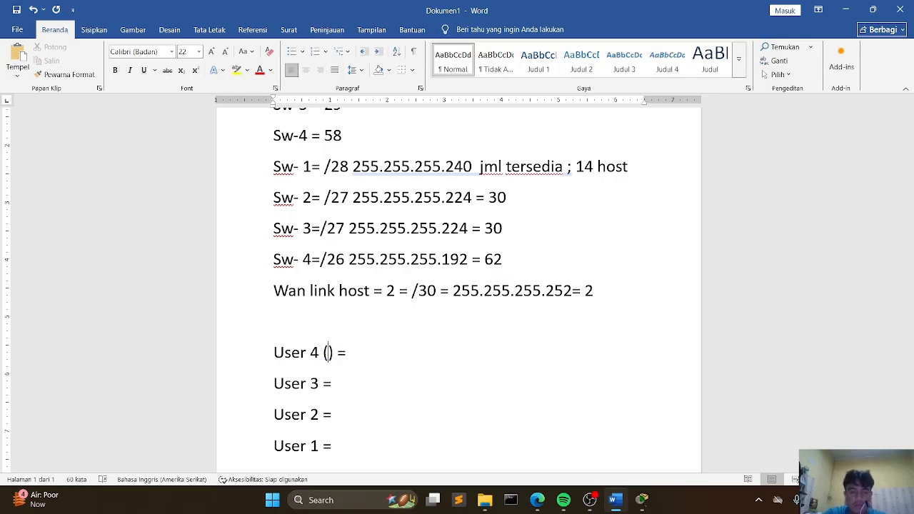
type("sw4")
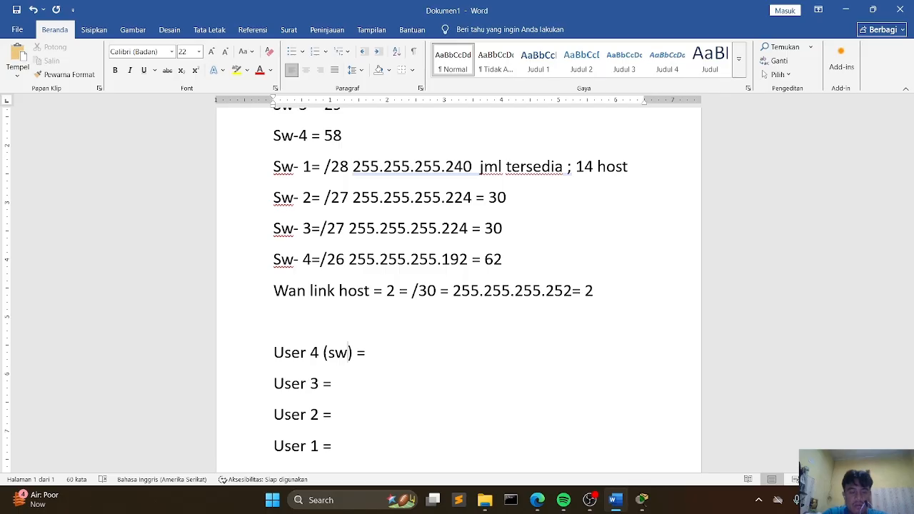
key("Right")
key("Down")
key("Left")
Step: Complete the User 4 (sw4) line with the network address "192.168.72.0/26"
left_click(326, 417)
triple_click(315, 447)
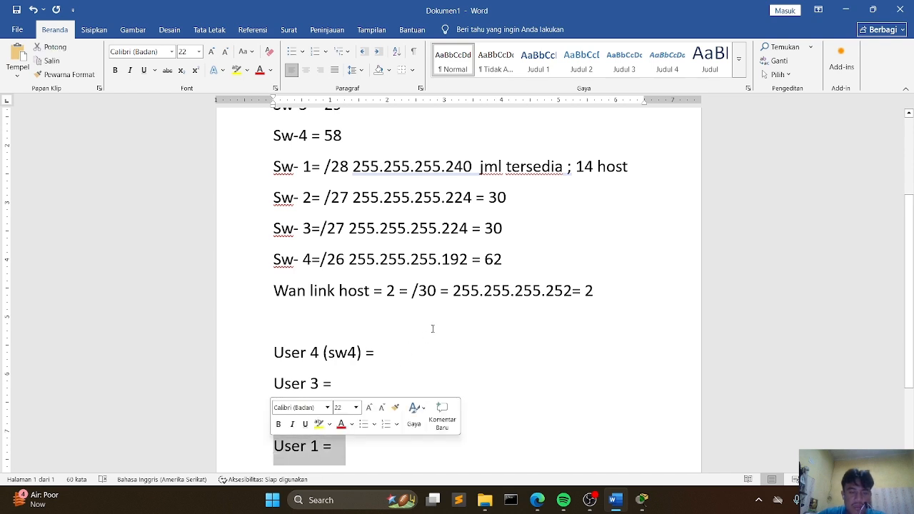
left_click(380, 352)
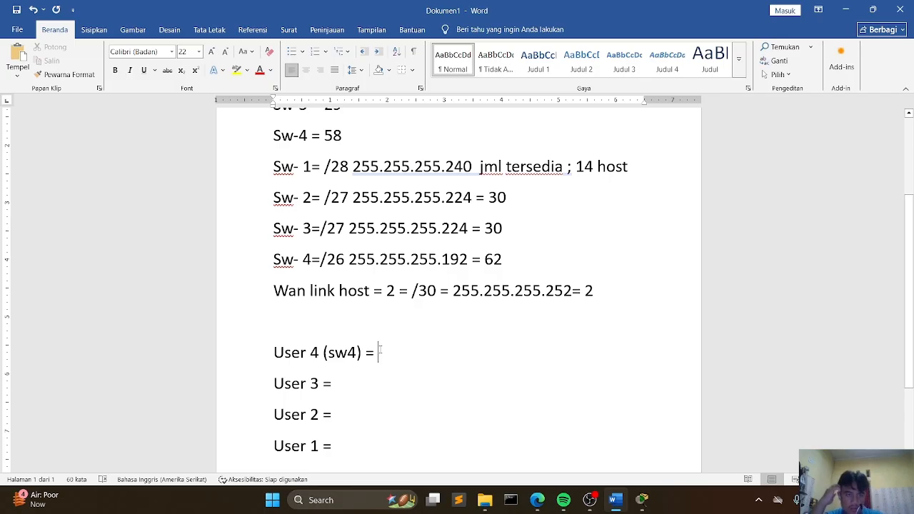
scroll(283, 128, "up", 1)
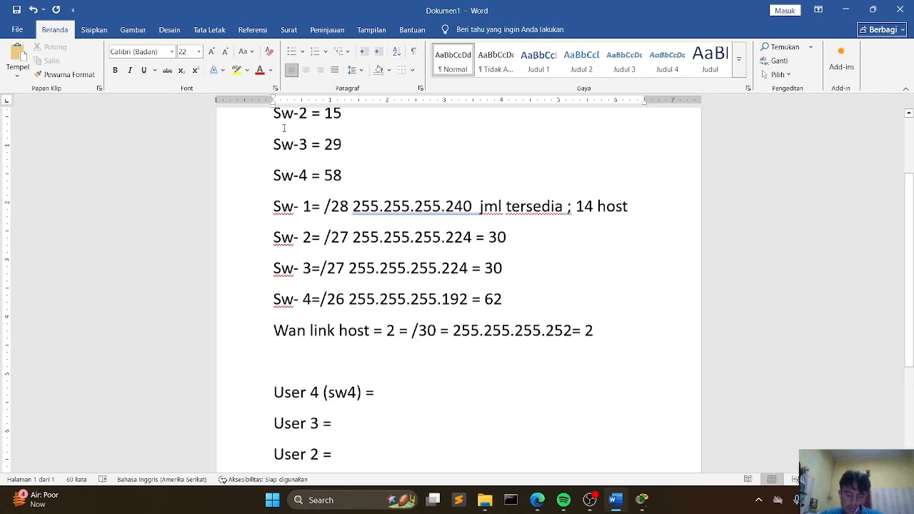
scroll(390, 182, "down", 1)
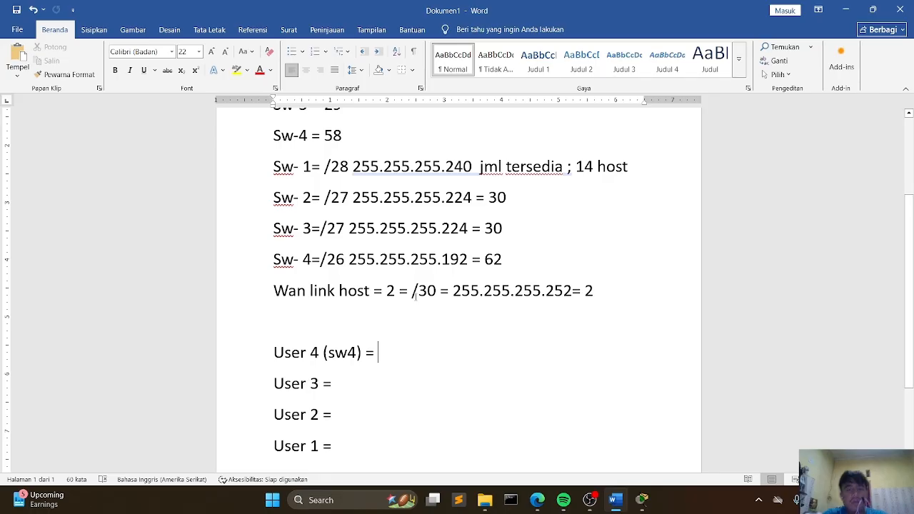
type("192.168.")
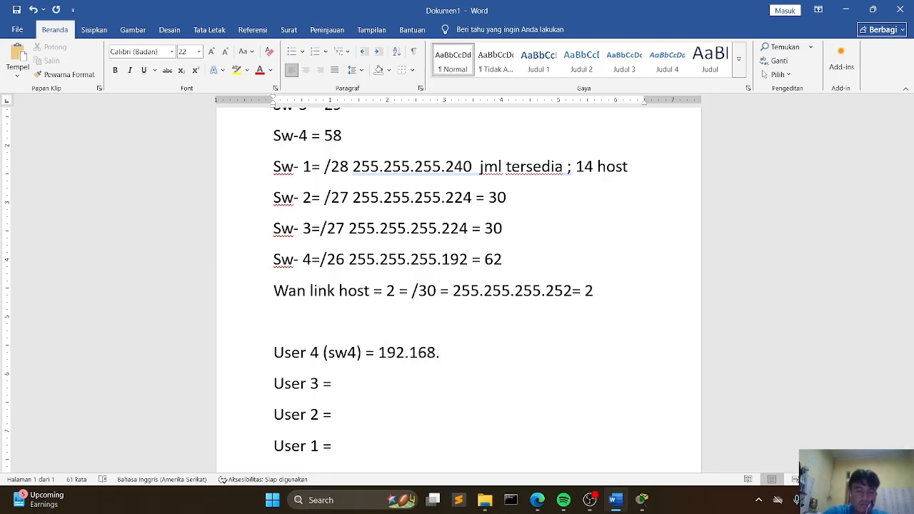
type("72.0")
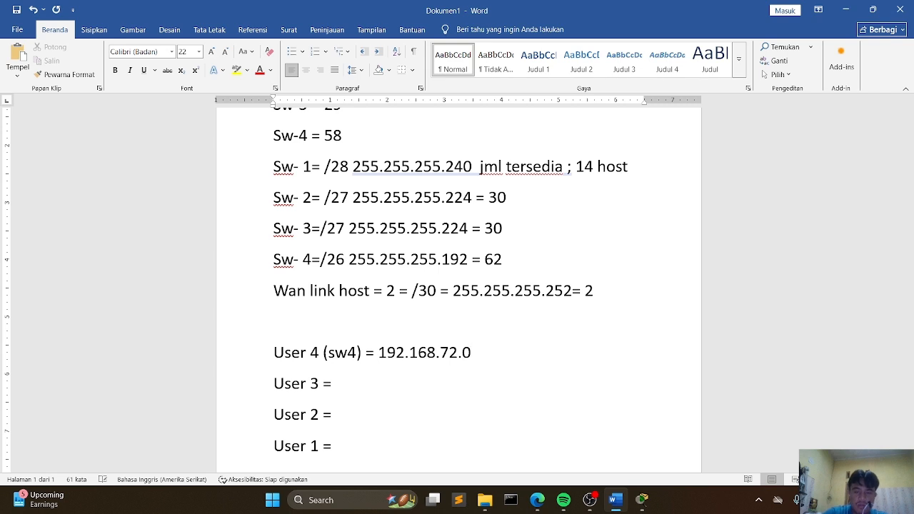
type("/26")
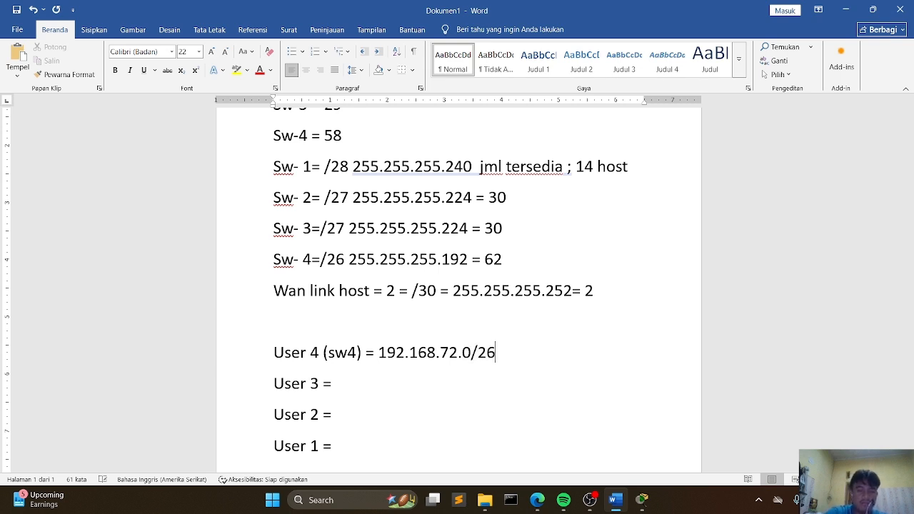
Step: Complete the User 3 line with the network address "192.168.72.64/27"
left_click(373, 377)
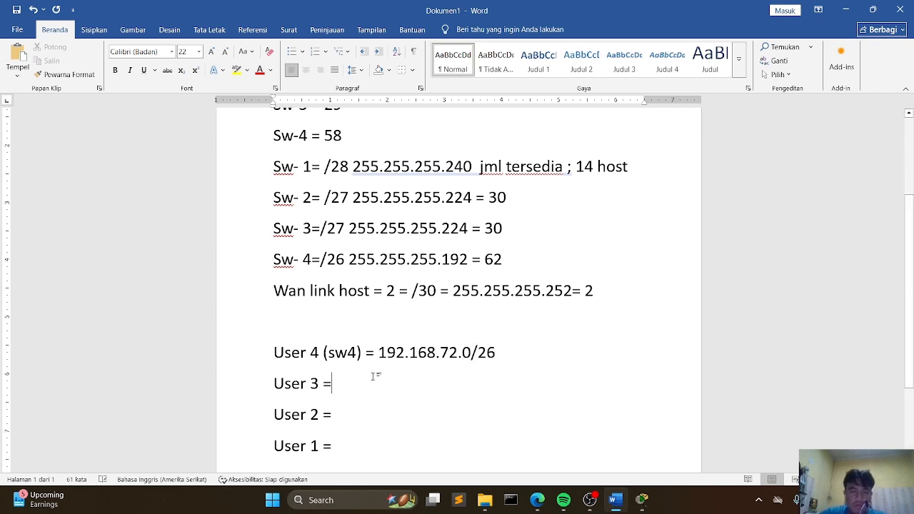
type("192")
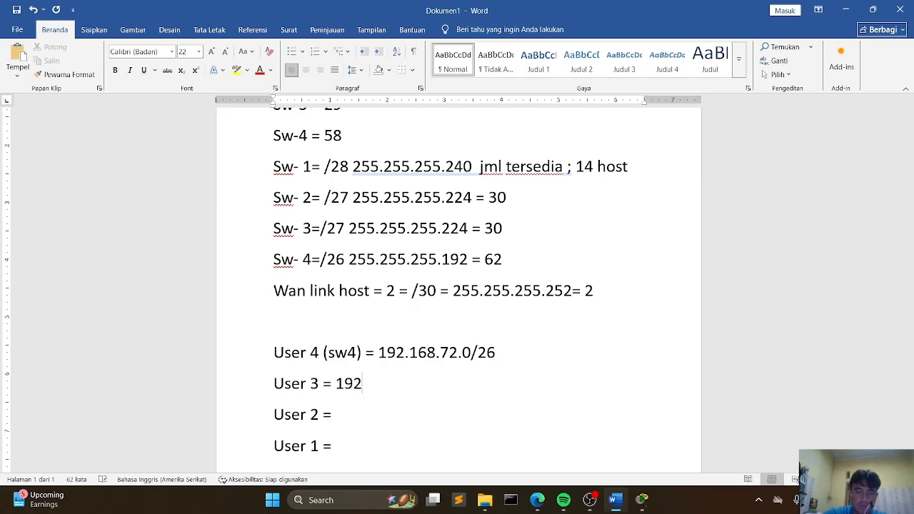
type(".168")
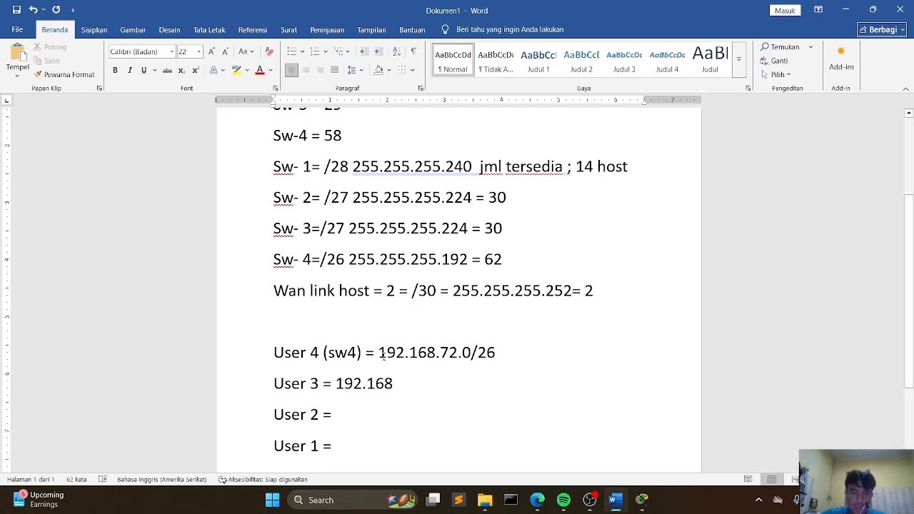
type(".")
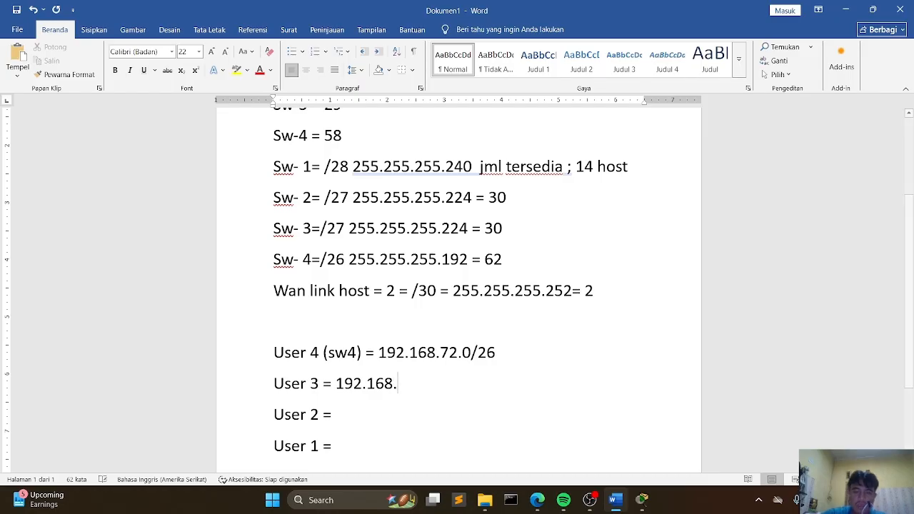
type("72.")
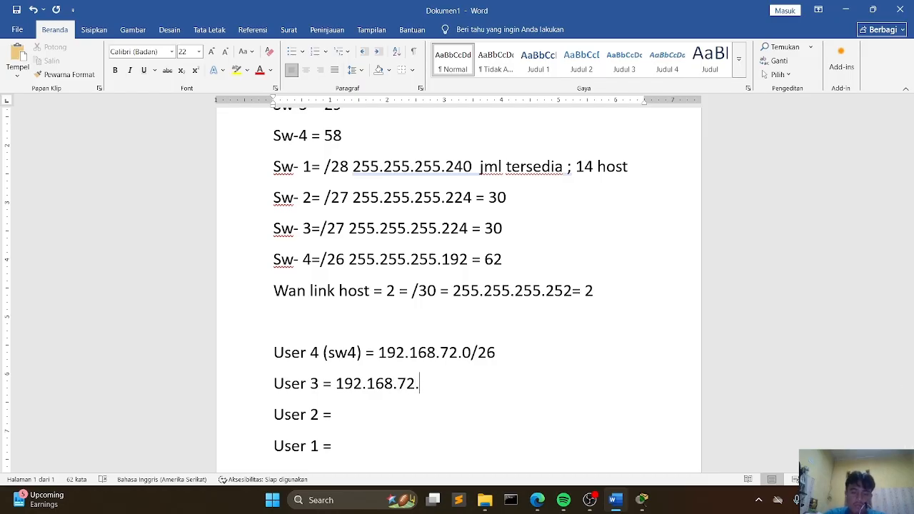
type("64")
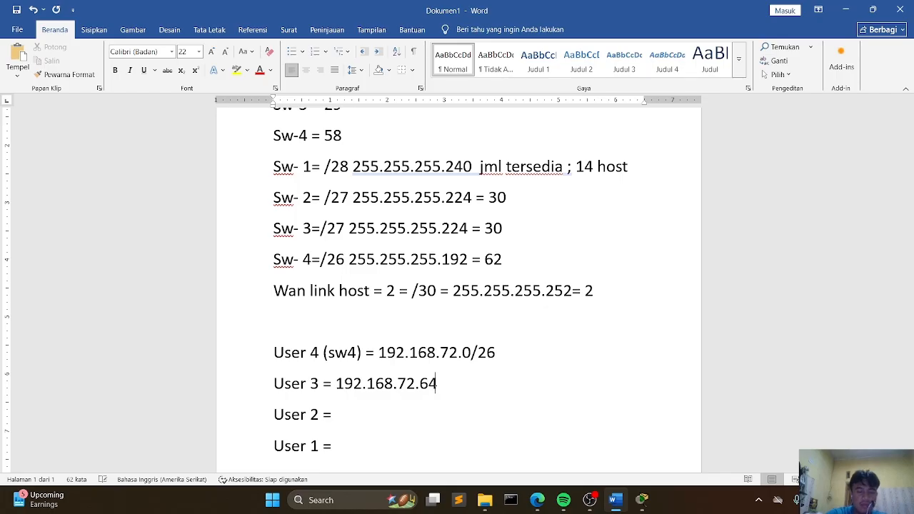
type("/27")
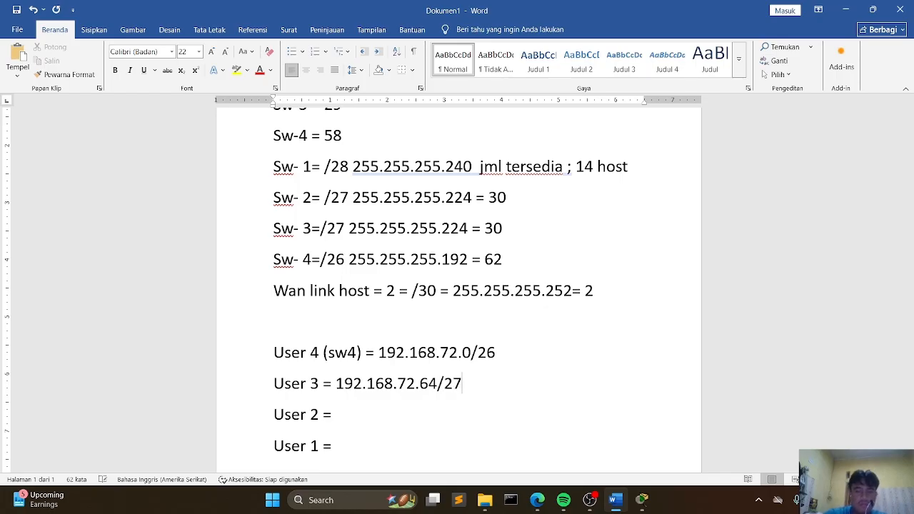
Step: Complete the User 2 line with the network address "192.168.72.96/27"
key("Return")
key("BackSpace")
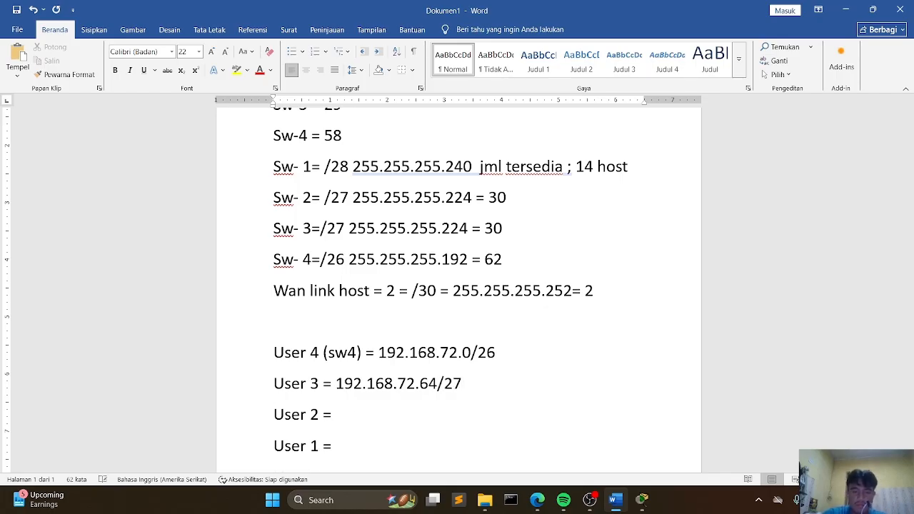
type("192")
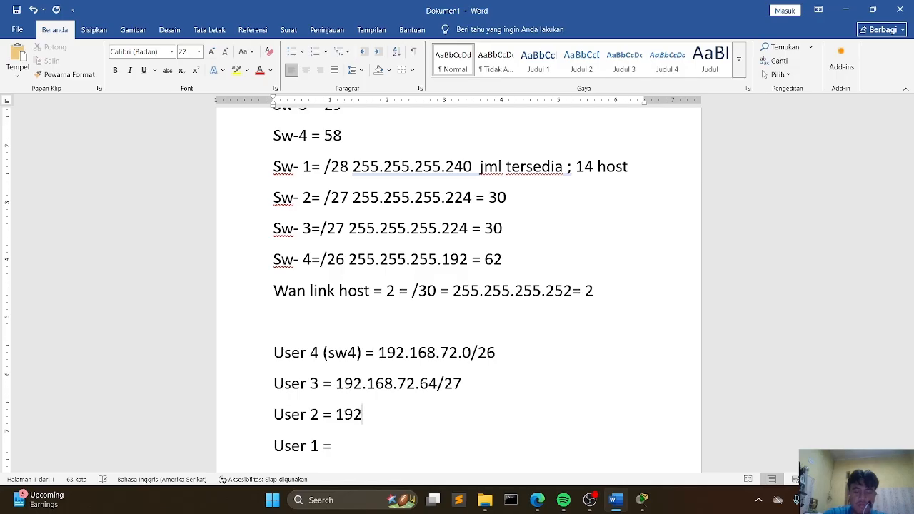
type(".168.")
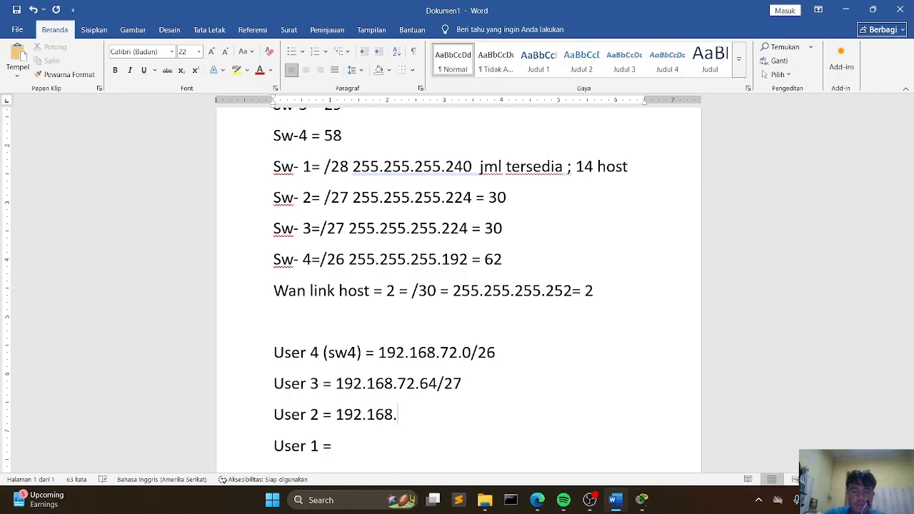
type("72.")
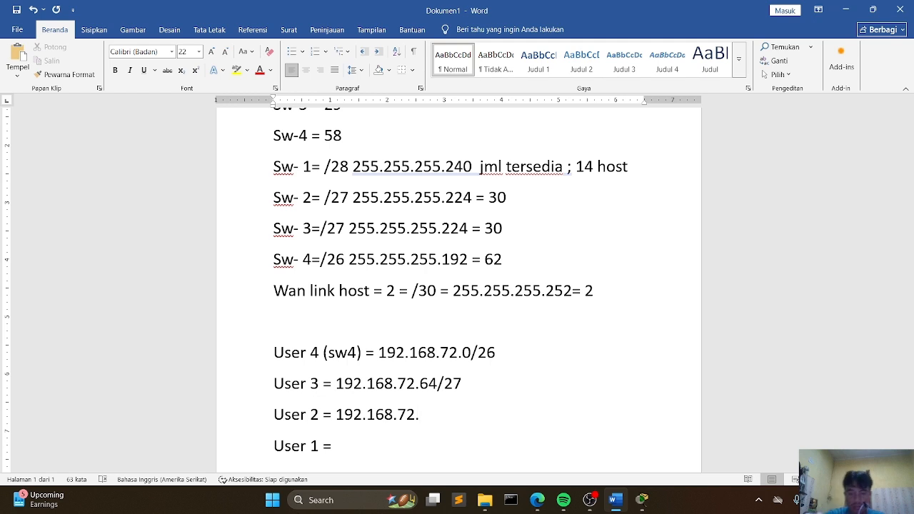
type("96/")
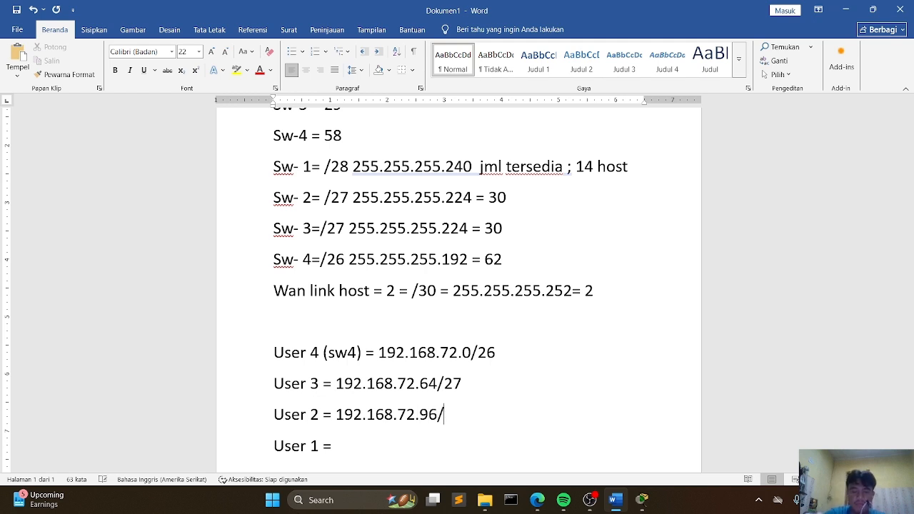
type("27")
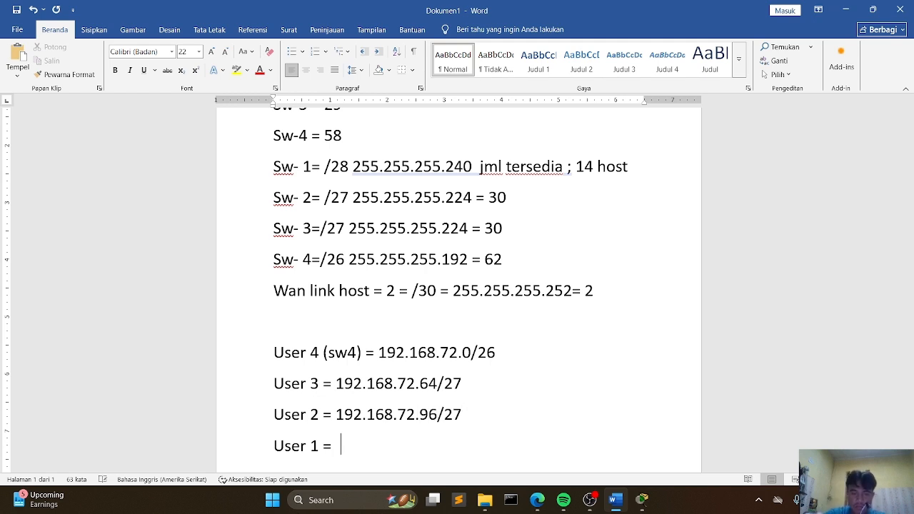
Step: Complete the User 1 line with the network address "192.168.72.128/28"
key("BackSpace")
type("19")
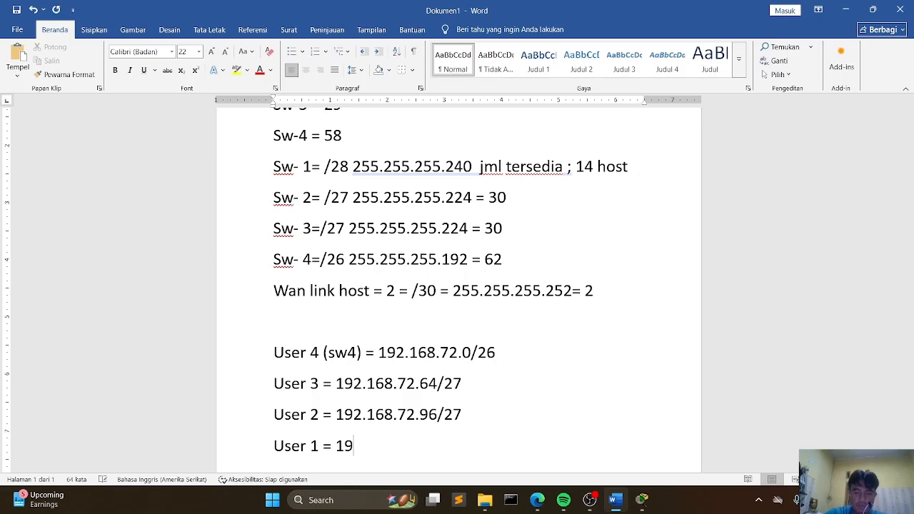
type("2.168")
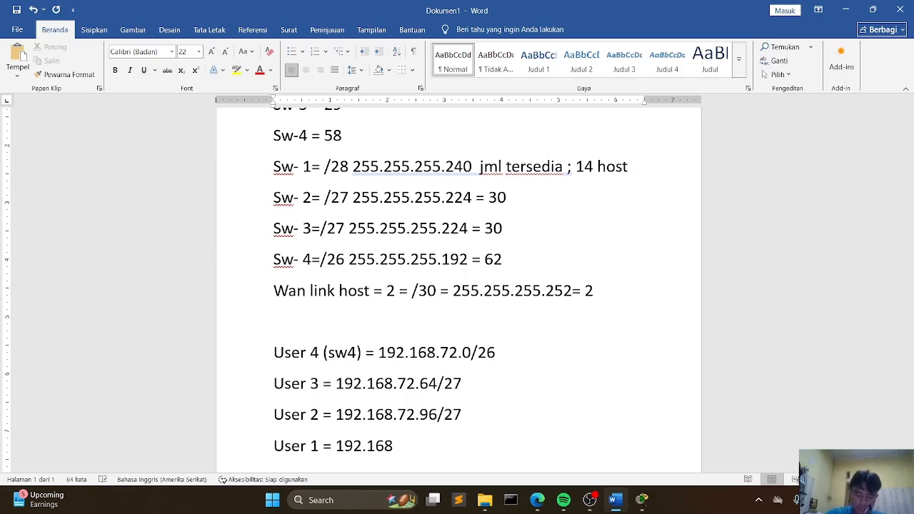
type(".72.1")
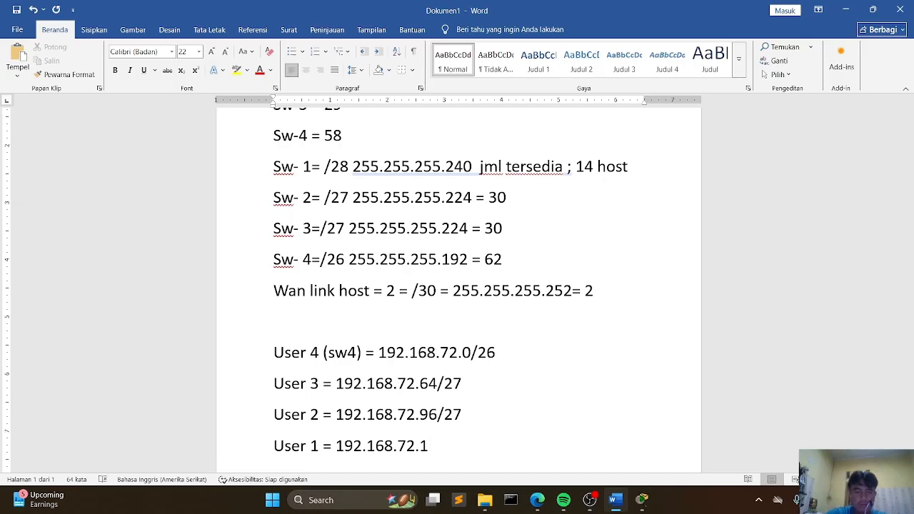
type("28")
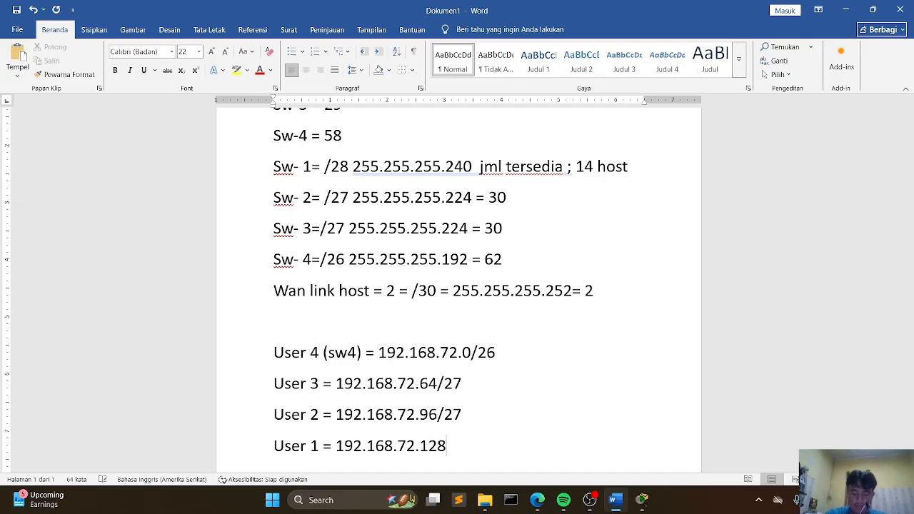
type("/28")
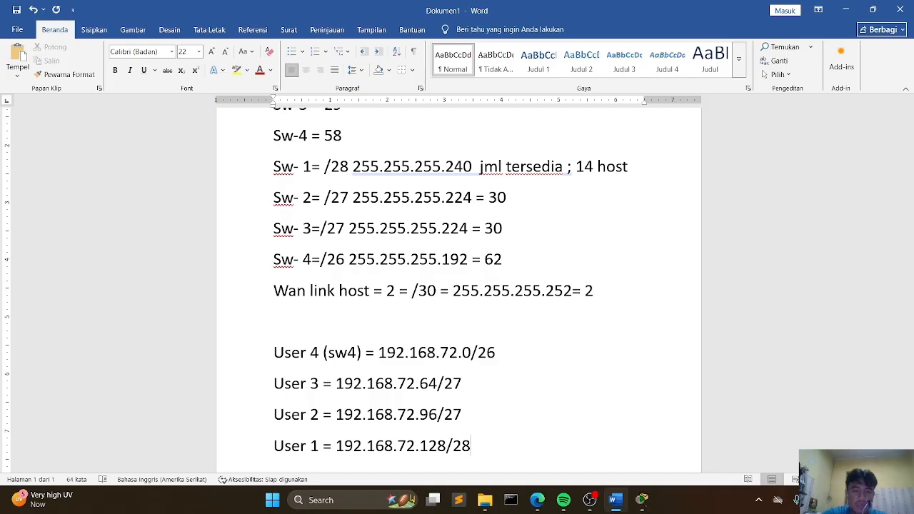
Step: Add a new line "Wan link = 192.168.72.144/30" below the User 1 line
key("Return")
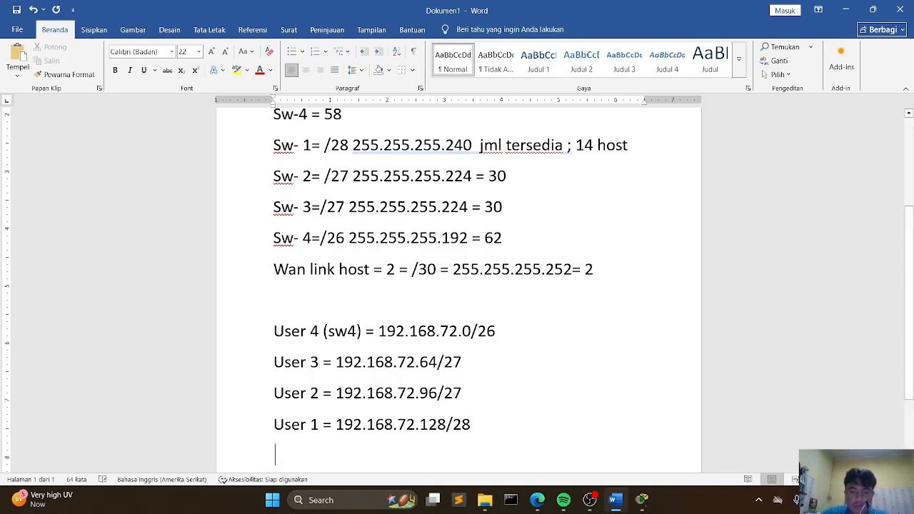
type("wan linik")
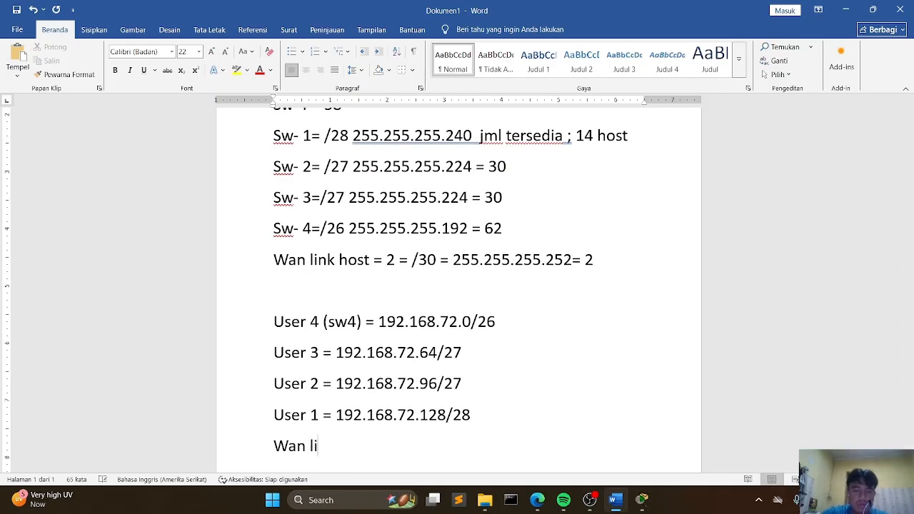
key("BackSpace")
key("BackSpace")
type("l")
key("BackSpace")
type("k = ")
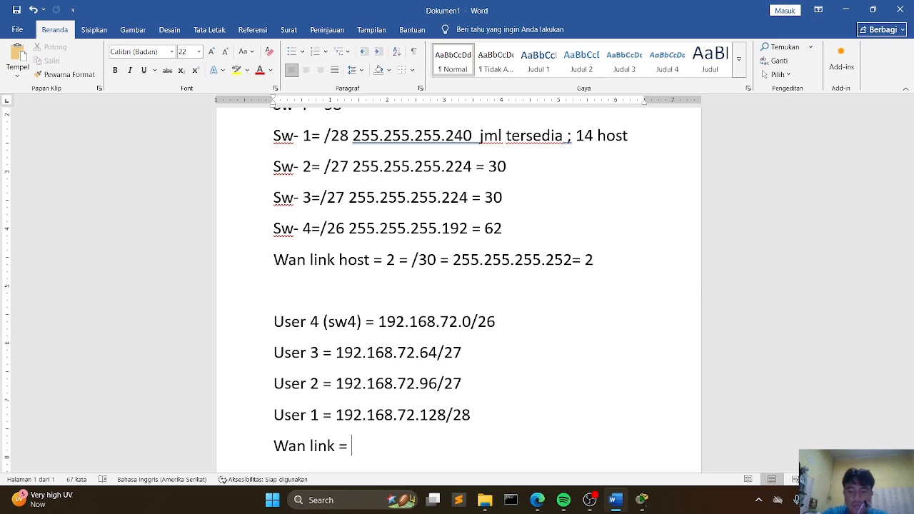
type("192.168")
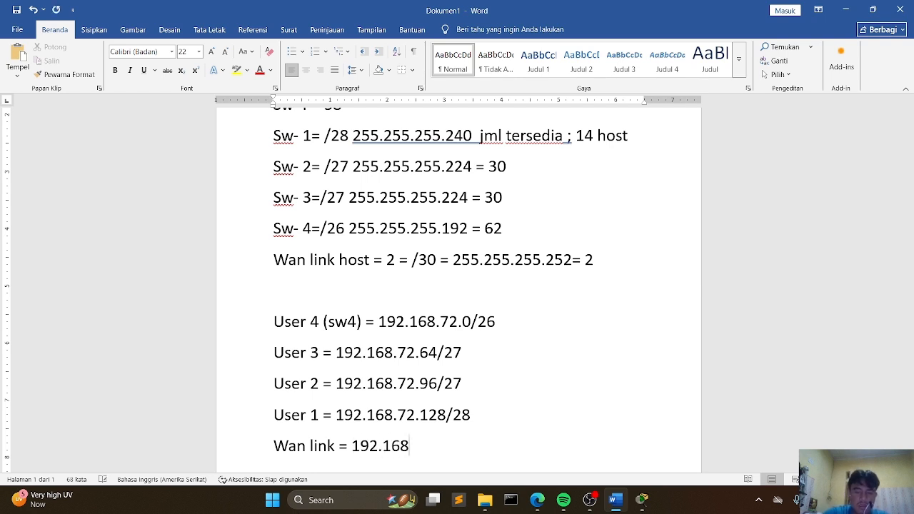
type(".")
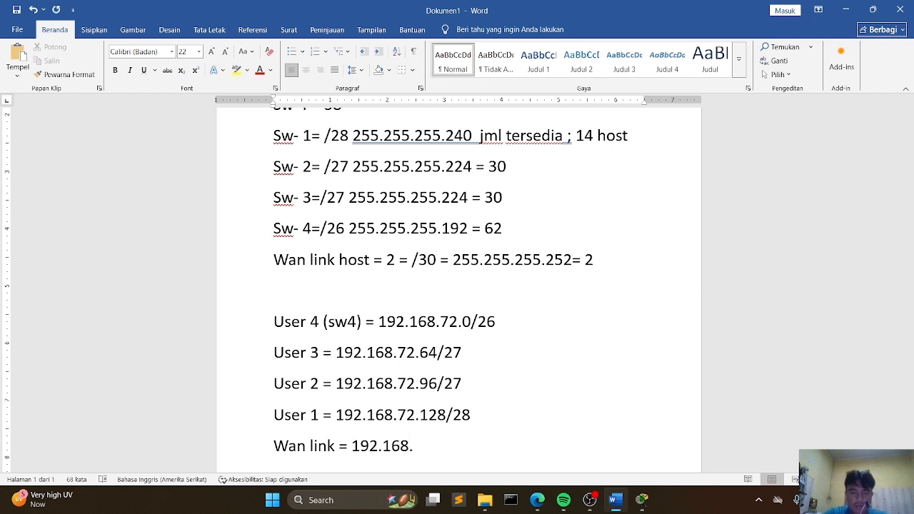
type("72.1")
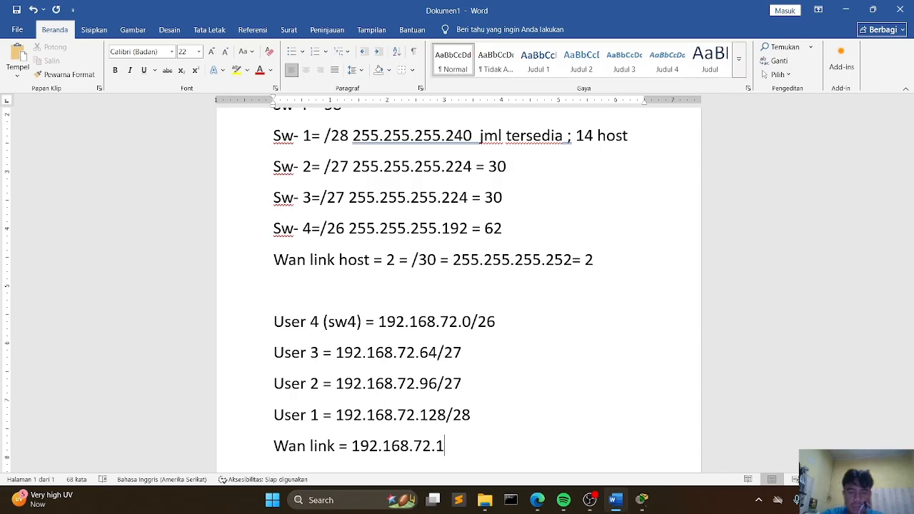
type("44")
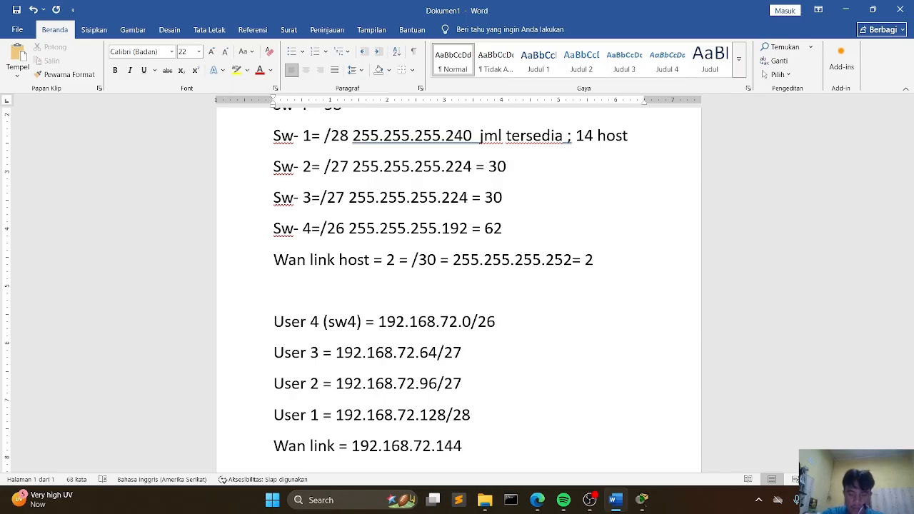
type("/30")
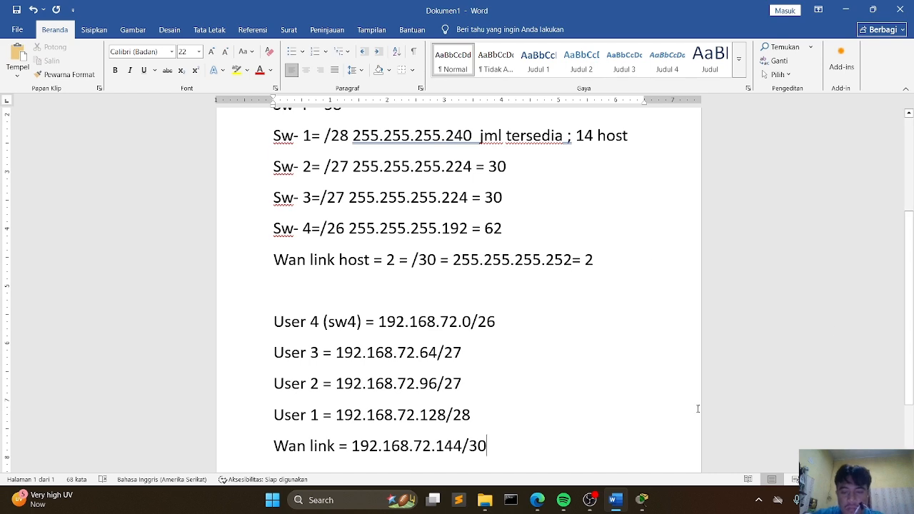
Step: Switch to Packet Tracer and copy the whole Subnet Table from the activity instructions
left_click(647, 497)
scroll(134, 272, "down", 5)
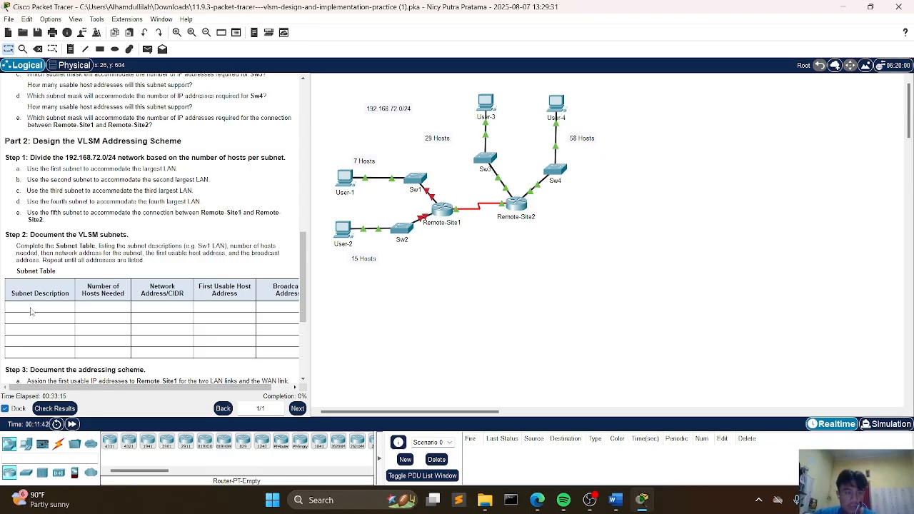
left_click_drag(9, 287, 83, 310)
left_click(17, 284)
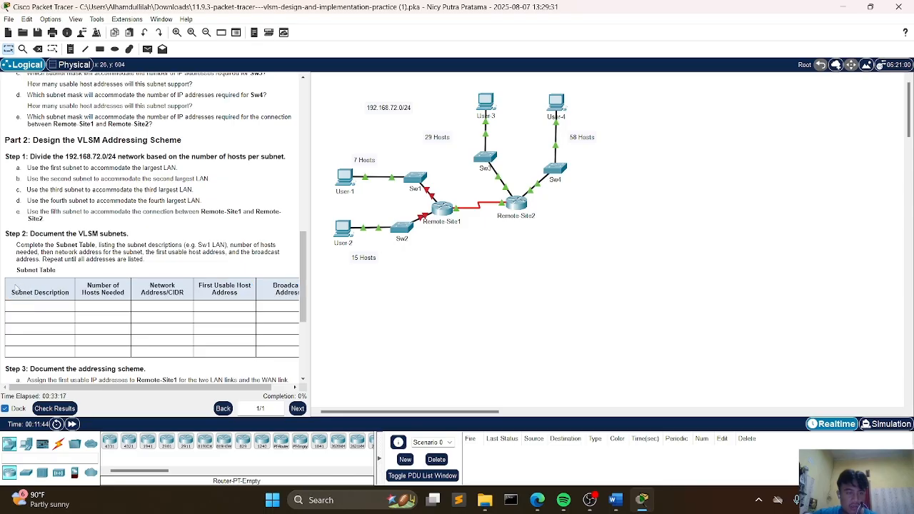
left_click_drag(8, 285, 285, 352)
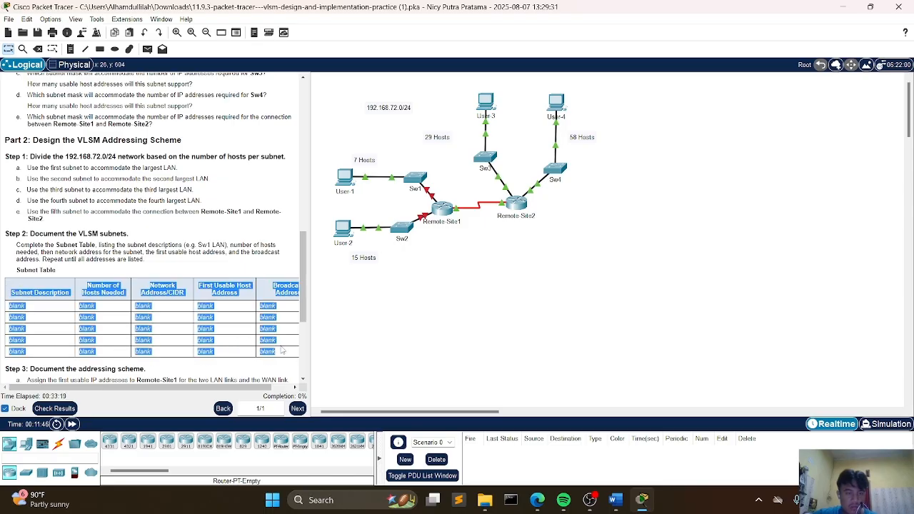
right_click(284, 352)
left_click(303, 352)
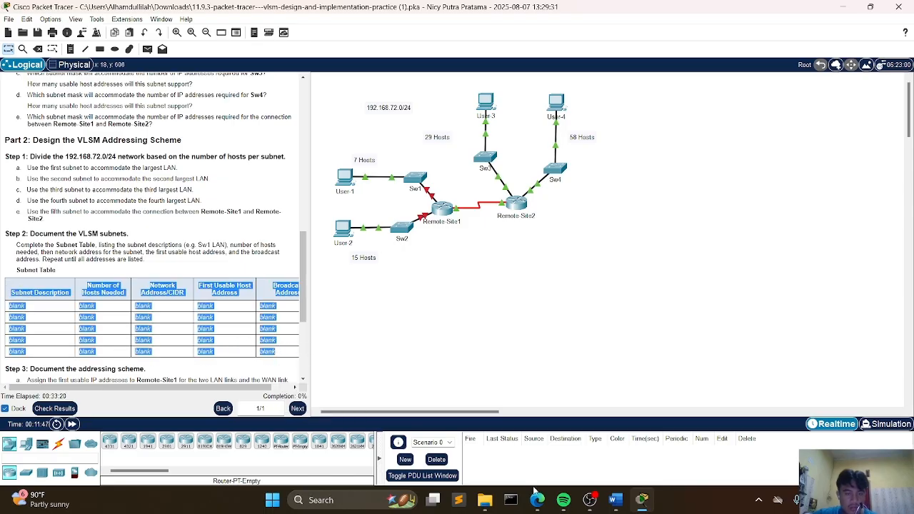
Step: Return to Word, insert a page break after the Wan link line, and paste the subnet table on the new page
left_click(615, 500)
scroll(516, 391, "down", 1)
scroll(516, 391, "down", 1)
key("Return")
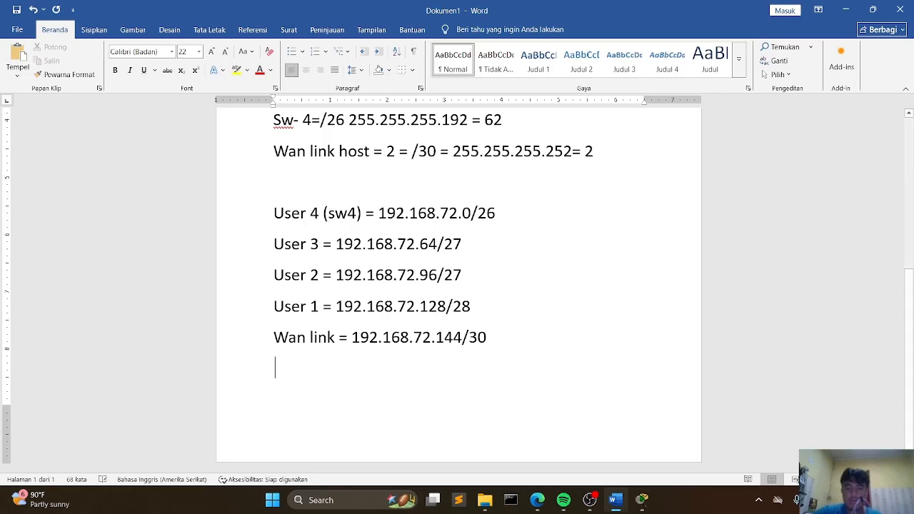
left_click(93, 30)
left_click(85, 71)
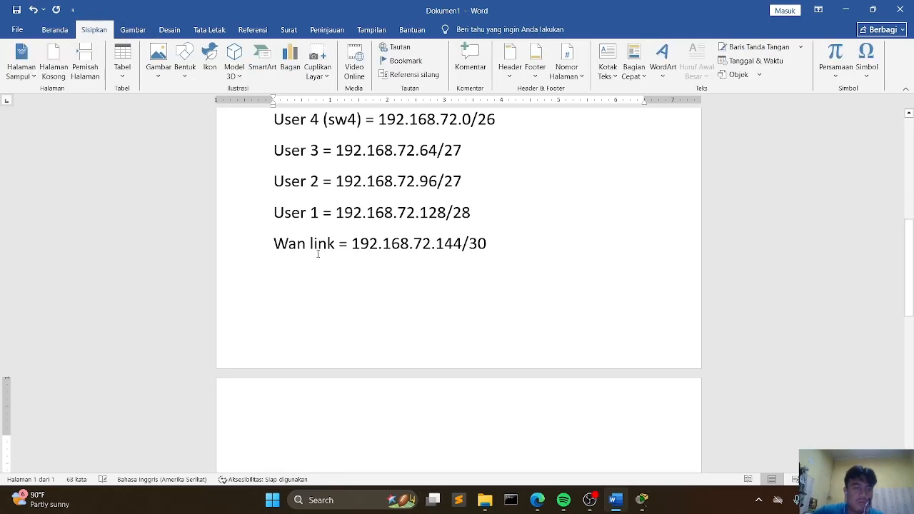
key("ctrl+v")
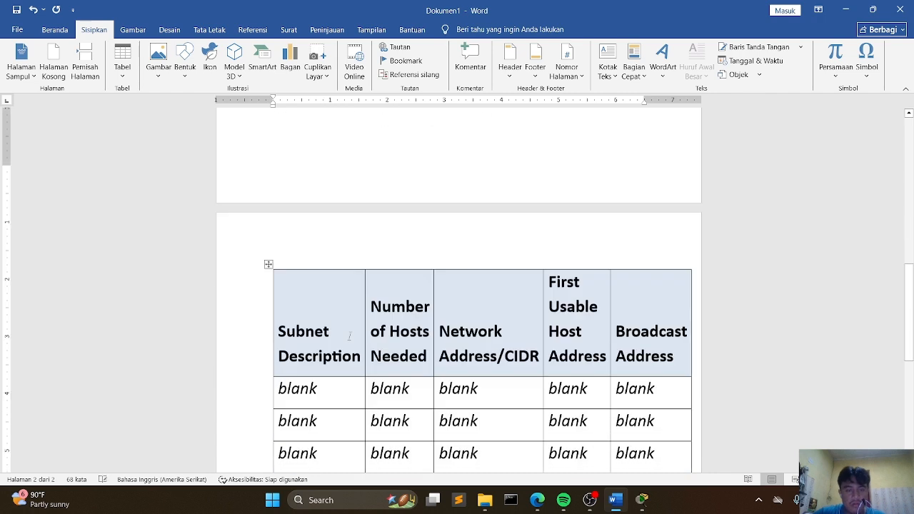
Step: Replace the first two Subnet Description entries with "User 4" and "User 3"
left_click(332, 279)
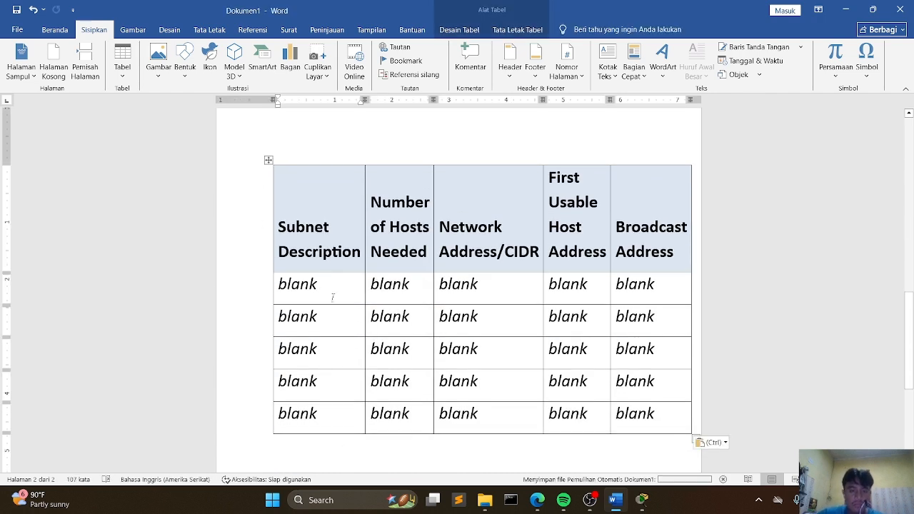
left_click_drag(321, 285, 244, 284)
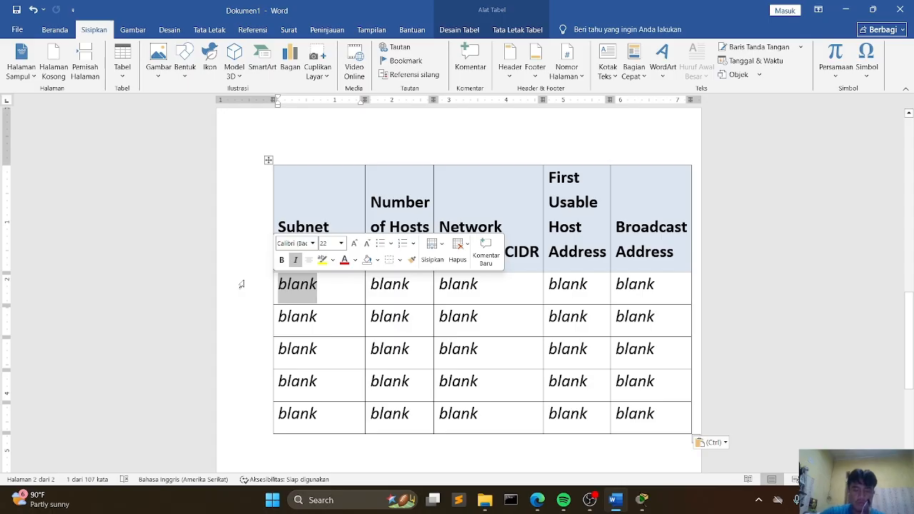
type("user 4")
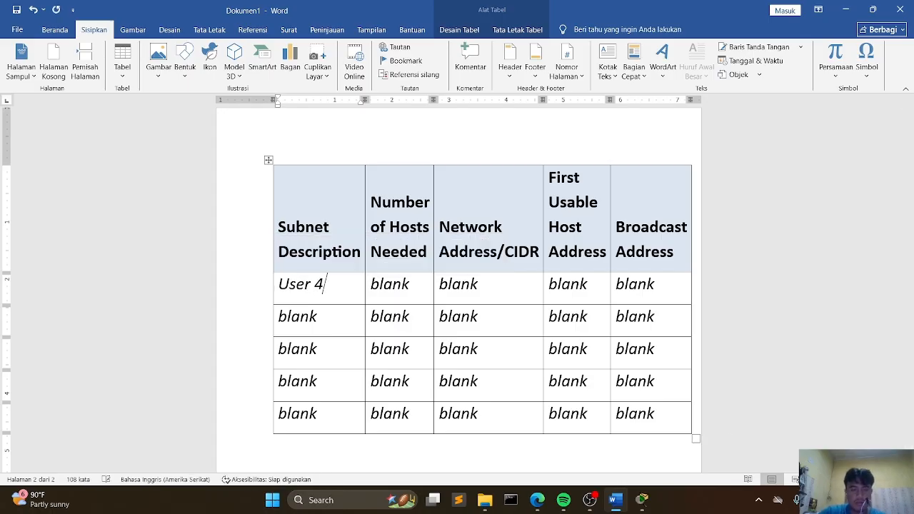
key("Down")
key("BackSpace")
key("BackSpace")
key("BackSpace")
key("BackSpace")
key("BackSpace")
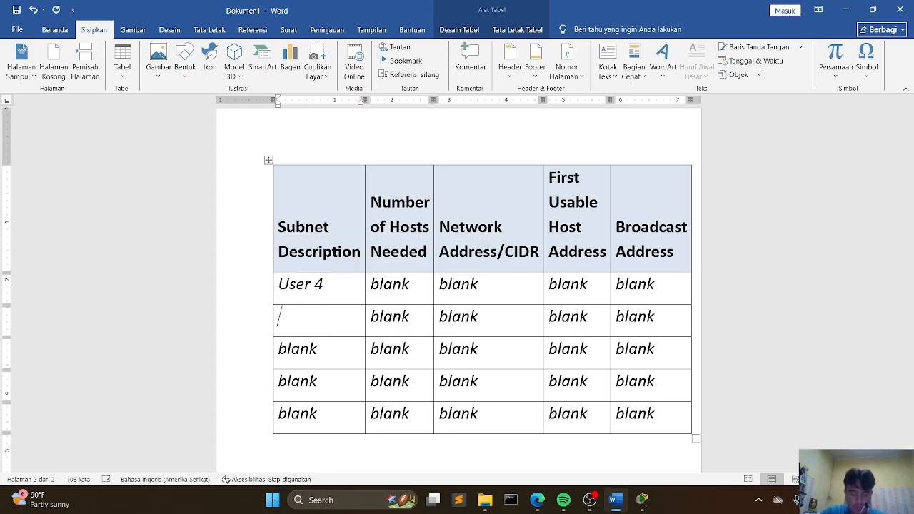
type("user 3")
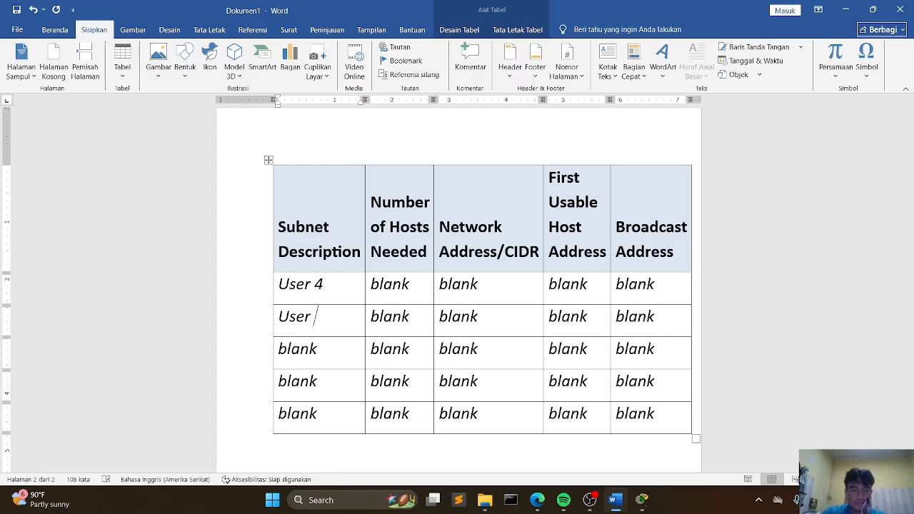
Step: Replace the third and fourth Subnet Description entries with "User 2" and "User 1"
key("Down")
key("BackSpace")
key("BackSpace")
key("BackSpace")
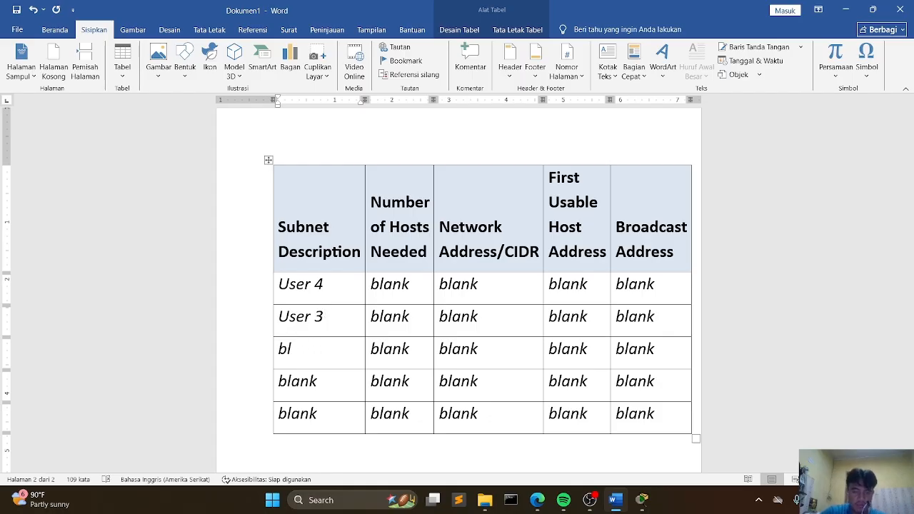
key("BackSpace")
key("BackSpace")
type("user ")
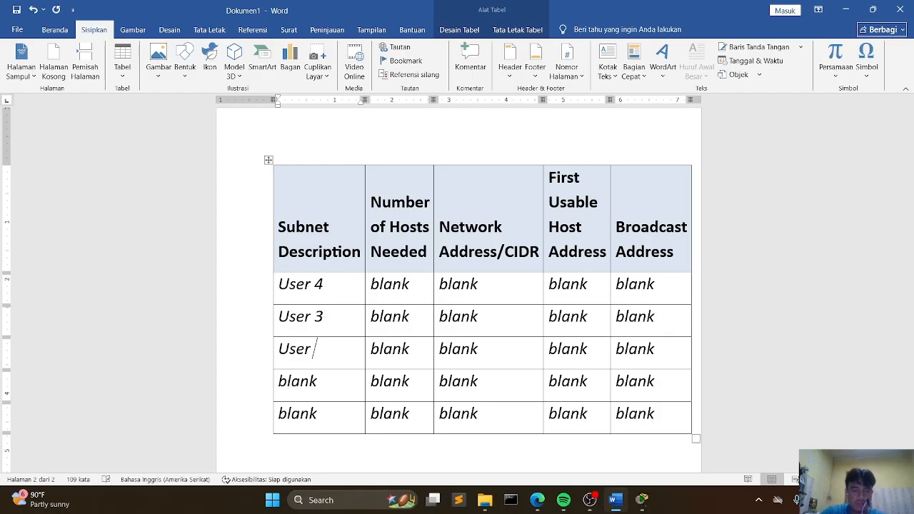
type("2")
key("BackSpace")
key("BackSpace")
key("BackSpace")
key("BackSpace")
key("BackSpace")
type("user ")
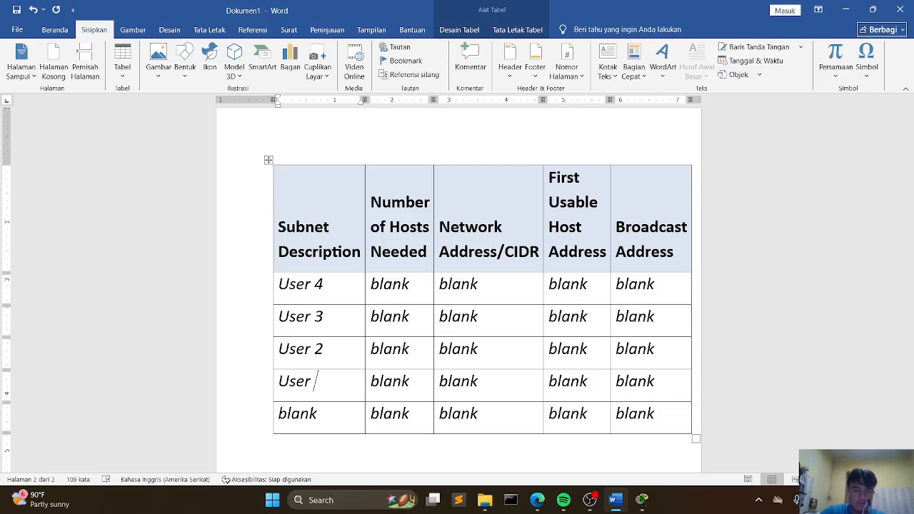
type("1")
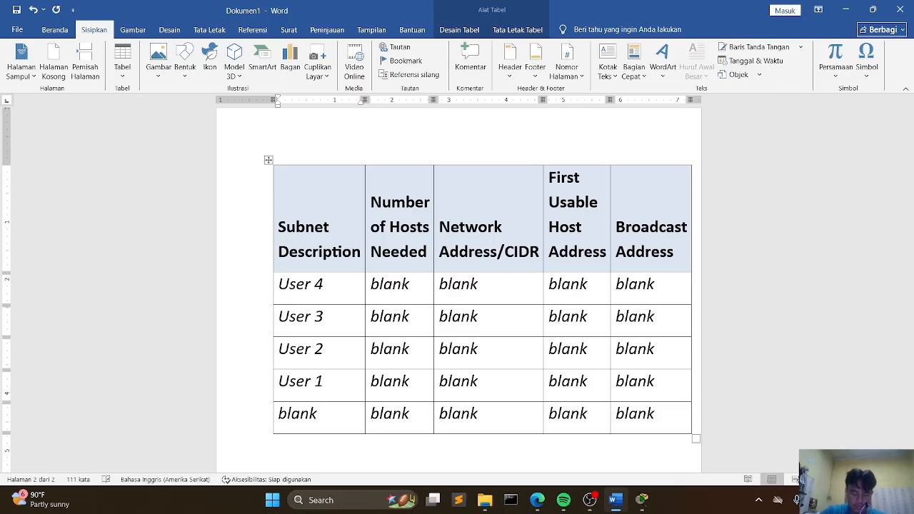
Step: Replace the fifth Subnet Description entry with "Wan link"
key("BackSpace")
key("BackSpace")
key("BackSpace")
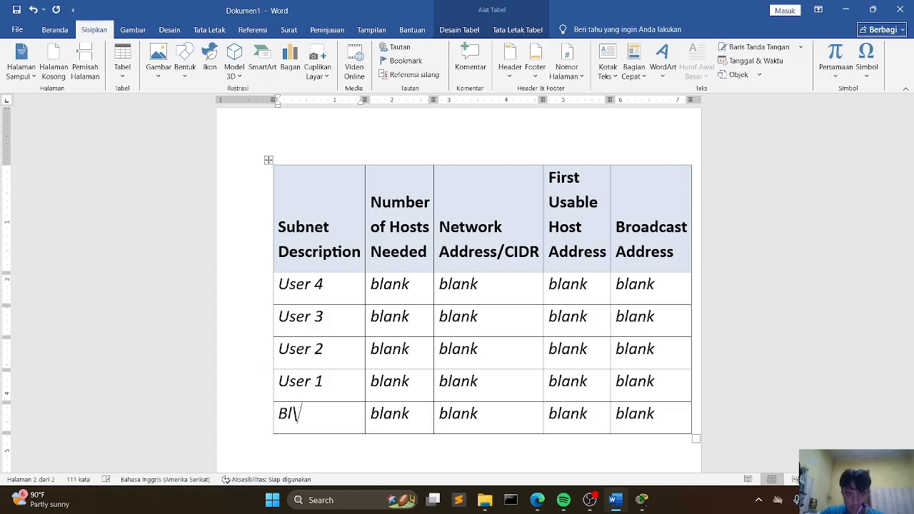
key("BackSpace")
key("BackSpace")
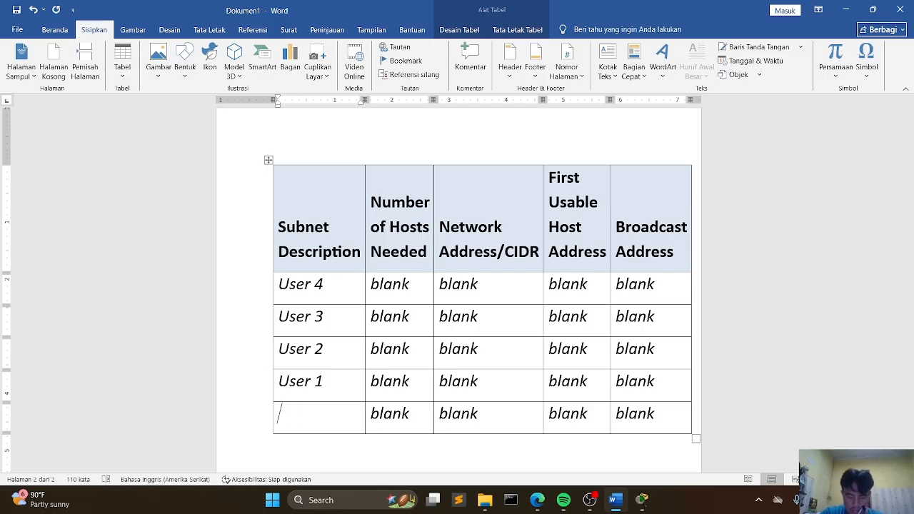
type("wan")
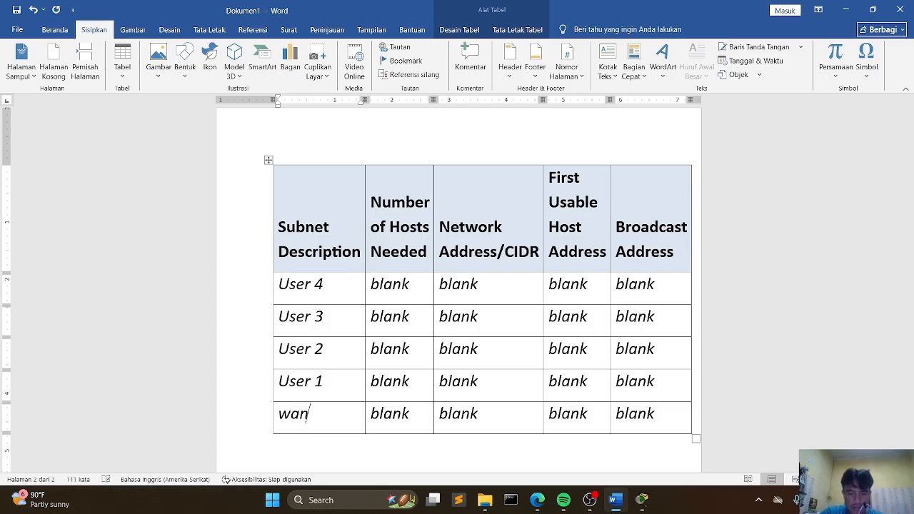
type(" linik")
key("BackSpace")
key("BackSpace")
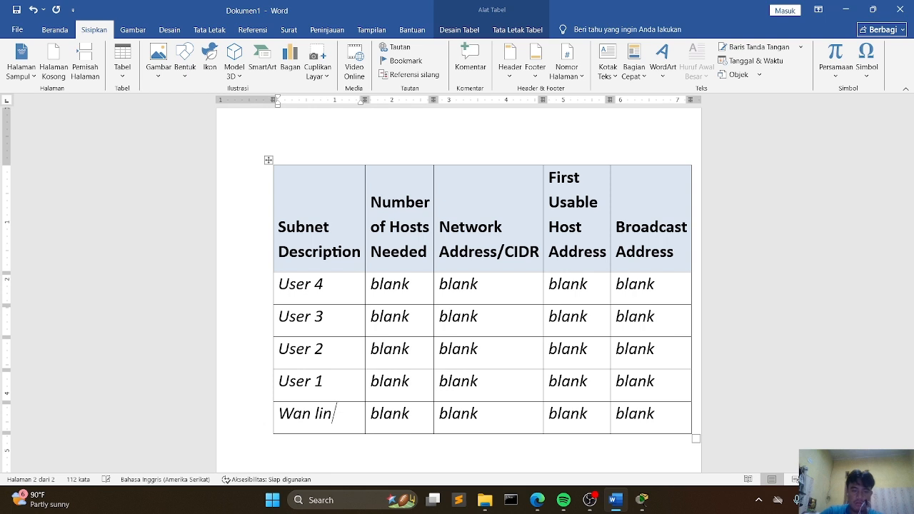
type("k")
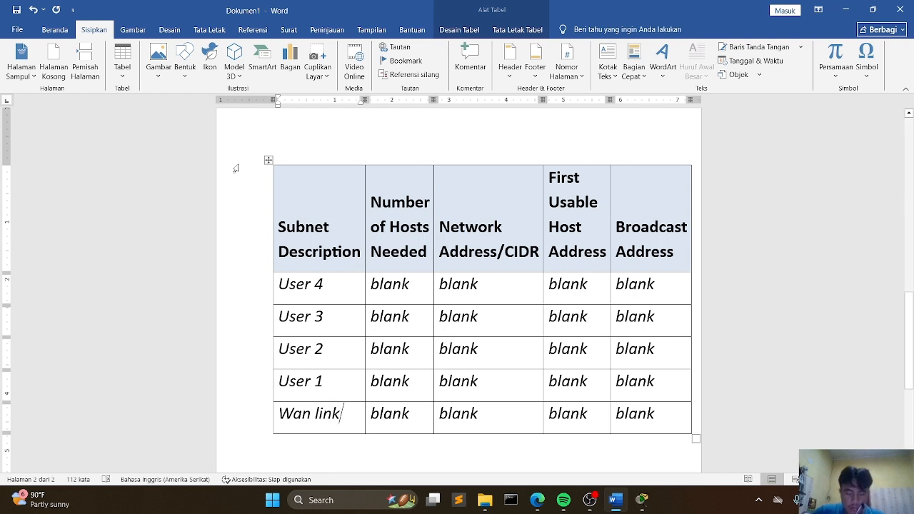
Step: Set User 4's Number of Hosts Needed to 58
left_click_drag(373, 287, 417, 288)
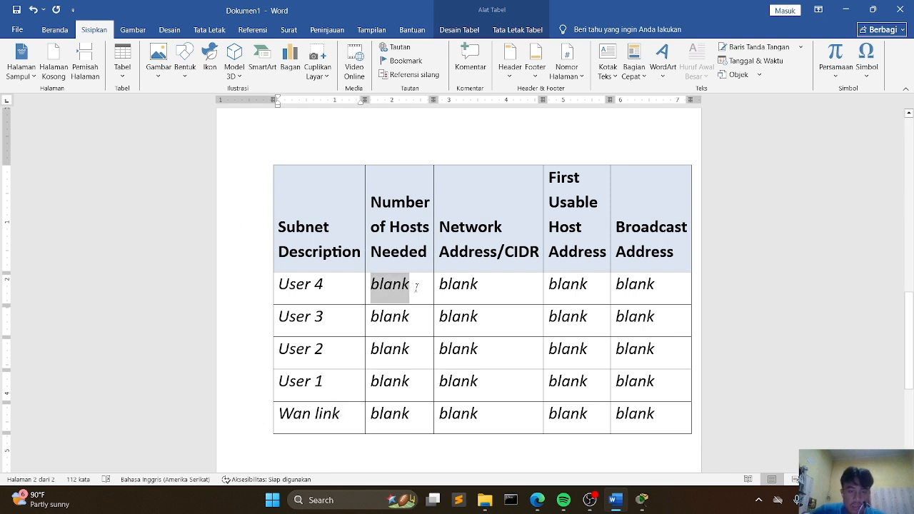
scroll(340, 225, "up", 3)
scroll(339, 225, "up", 10)
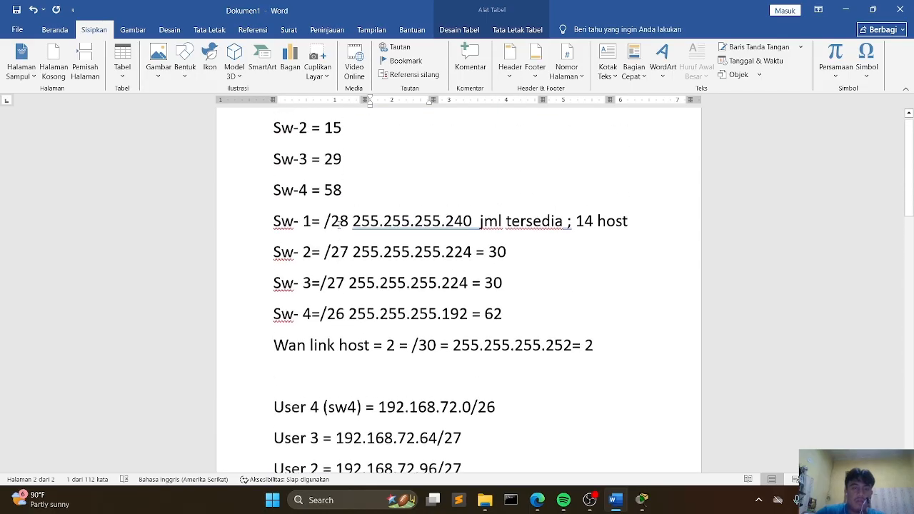
scroll(342, 236, "down", 10)
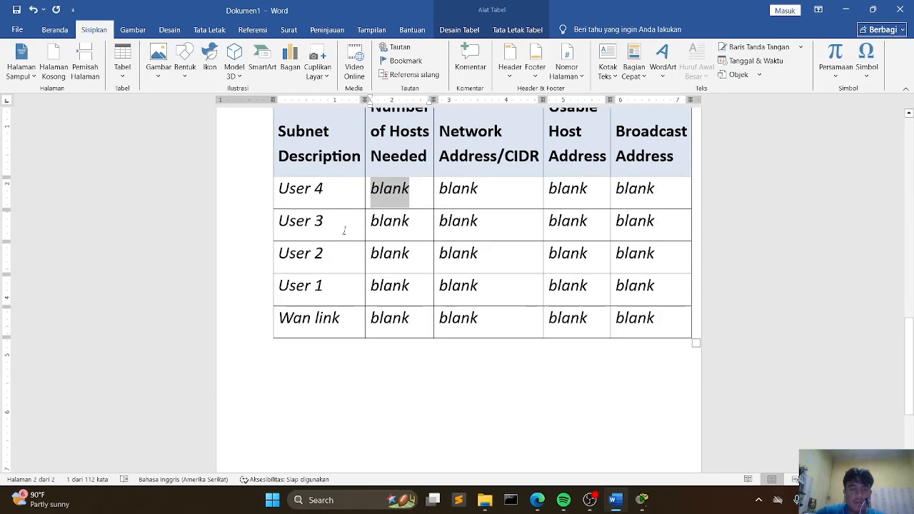
key("BackSpace")
type("58")
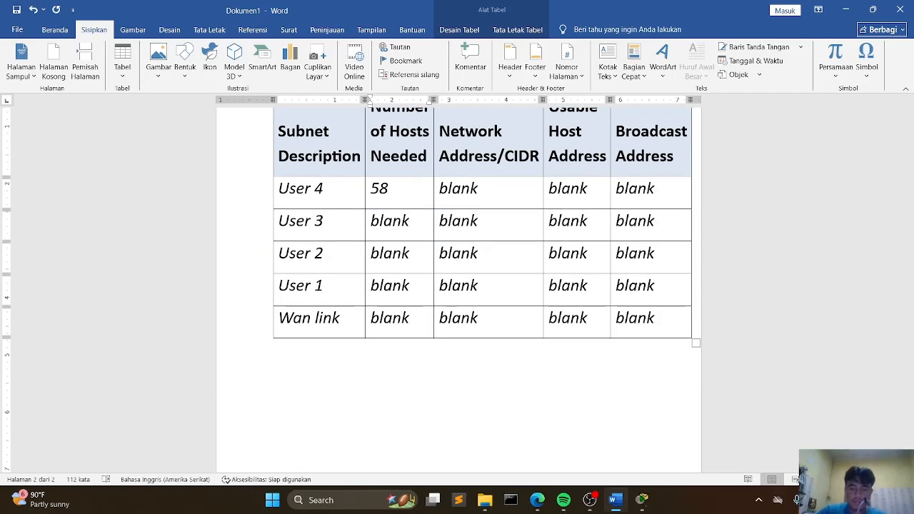
Step: Set User 3's Number of Hosts Needed to 29
left_click(409, 222)
key("BackSpace")
key("BackSpace")
key("BackSpace")
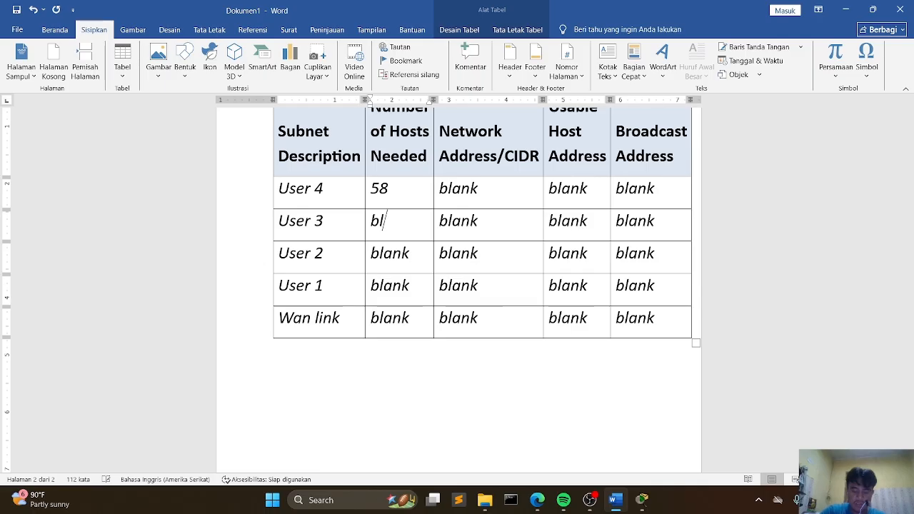
key("BackSpace")
key("BackSpace")
scroll(313, 171, "up", 10)
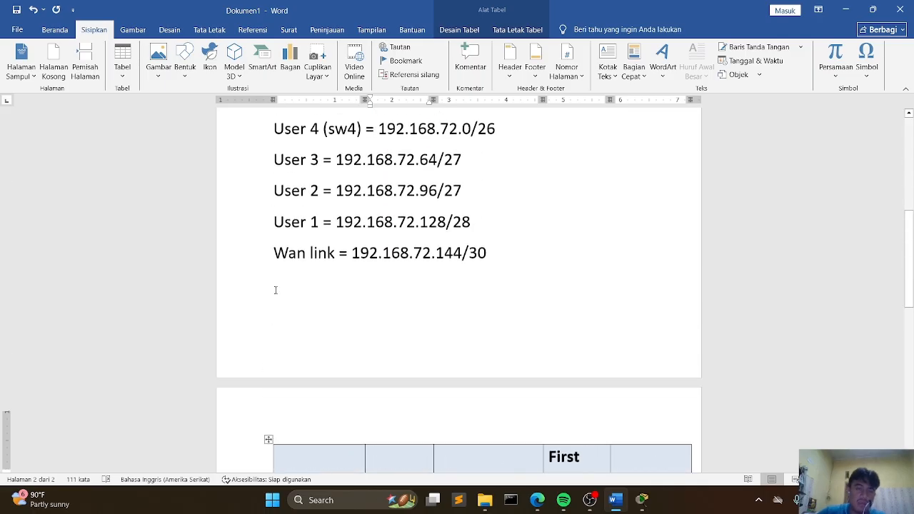
scroll(313, 171, "up", 1)
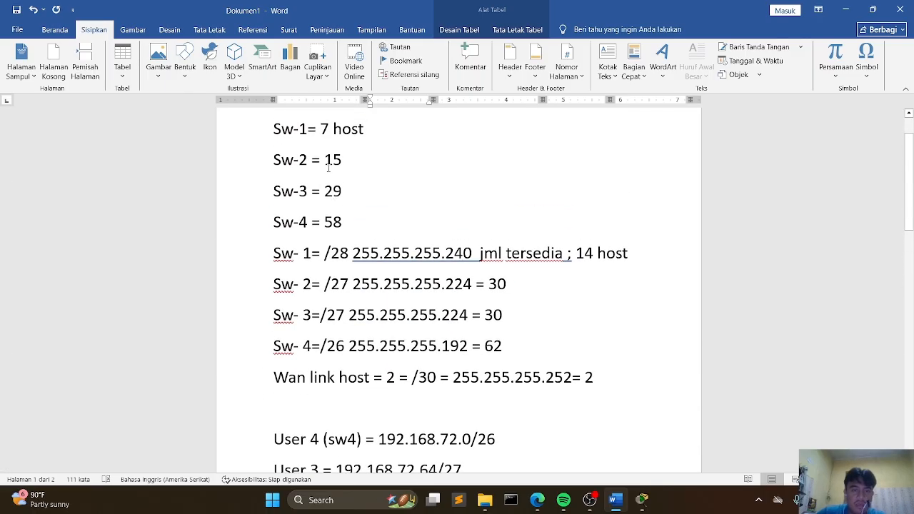
scroll(320, 150, "down", 10)
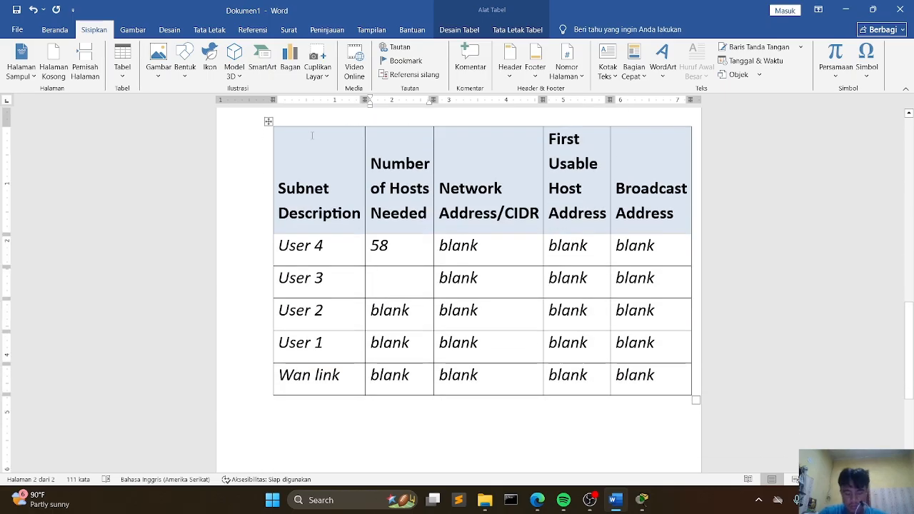
type("29")
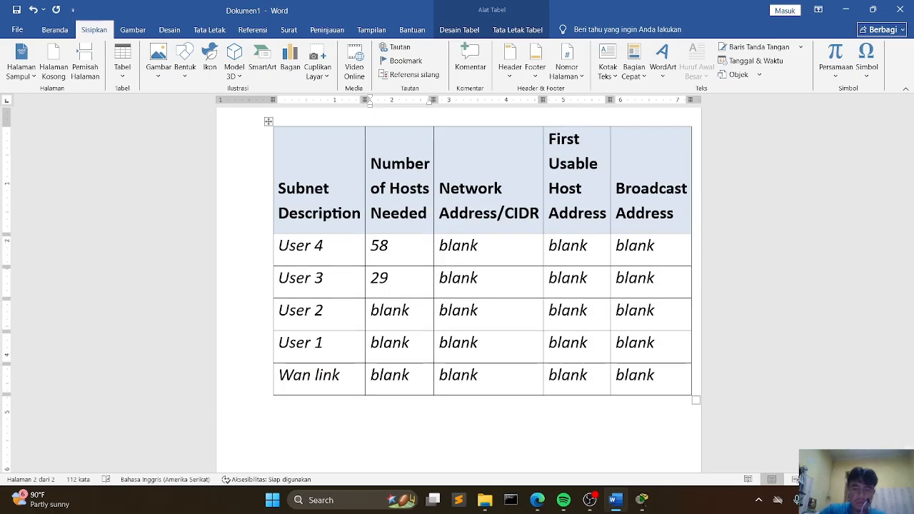
Step: Set User 2's Number of Hosts Needed to 15
key("Right")
key("Right")
key("Right")
key("BackSpace")
key("BackSpace")
key("BackSpace")
key("BackSpace")
key("BackSpace")
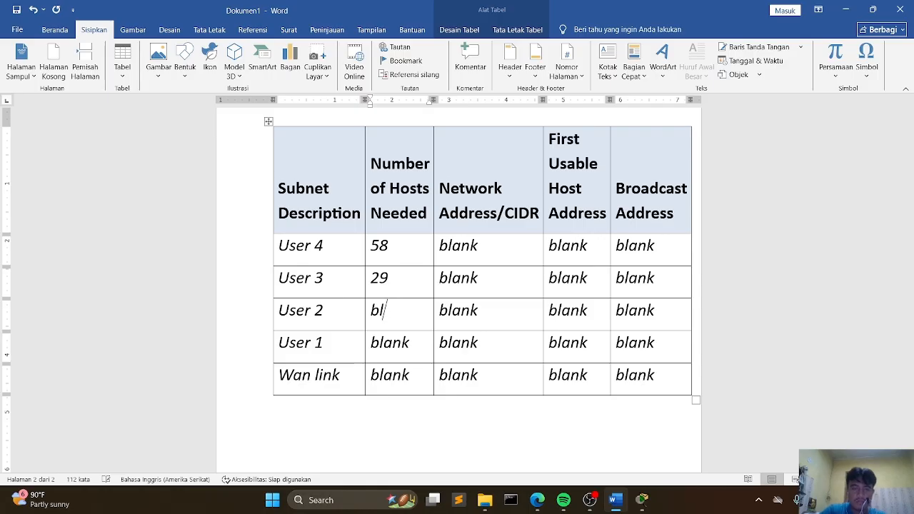
type("15")
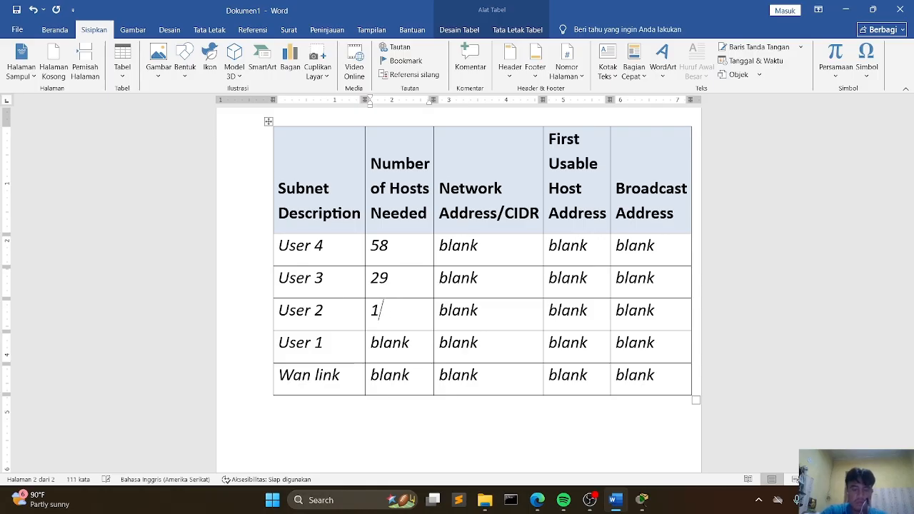
Step: Set User 1's Number of Hosts Needed to 7
key("Right")
key("Right")
key("Right")
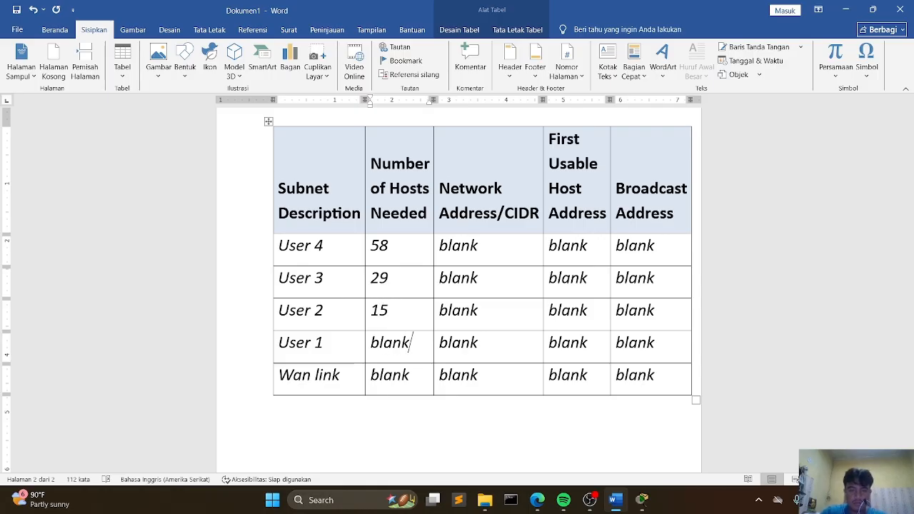
key("BackSpace")
key("BackSpace")
key("BackSpace")
key("BackSpace")
key("BackSpace")
type("7")
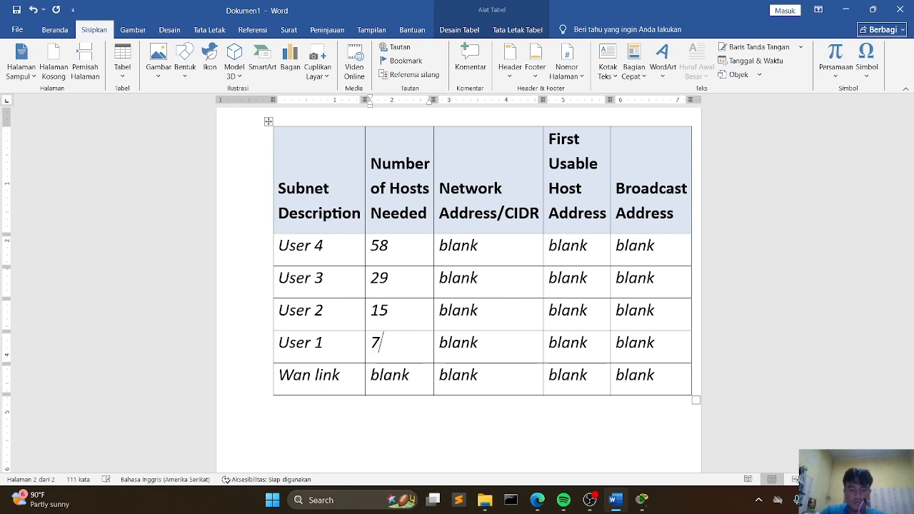
Step: Set the Wan link's Number of Hosts Needed to 2
key("Down")
key("Right")
key("Right")
key("Right")
key("Right")
key("BackSpace")
key("BackSpace")
key("BackSpace")
key("BackSpace")
key("BackSpace")
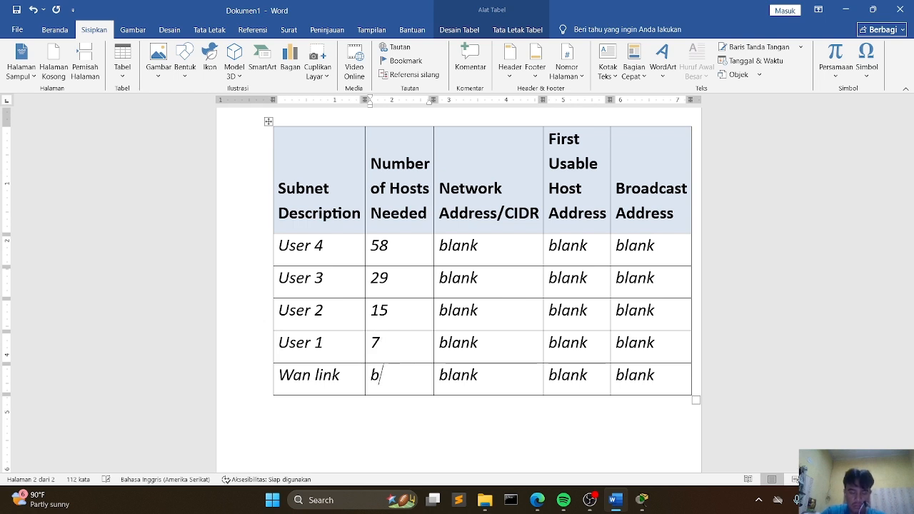
type("2")
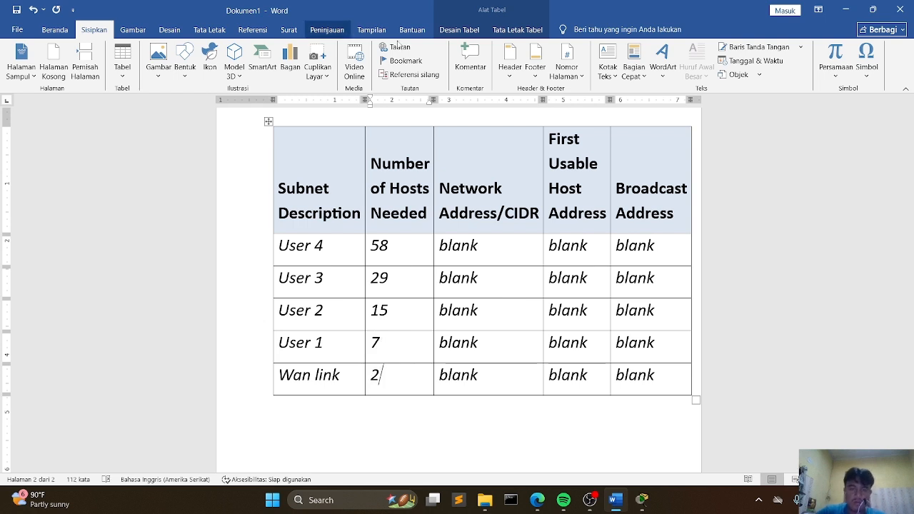
Step: Copy the User 4 address 192.168.72.0/26 from the notes into User 4's Network Address/CIDR cell
left_click_drag(482, 247, 441, 246)
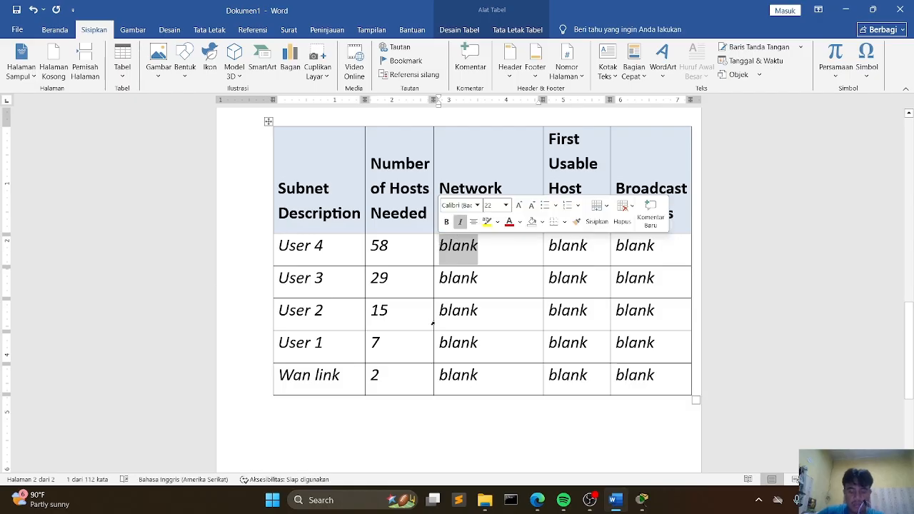
scroll(432, 324, "up", 10)
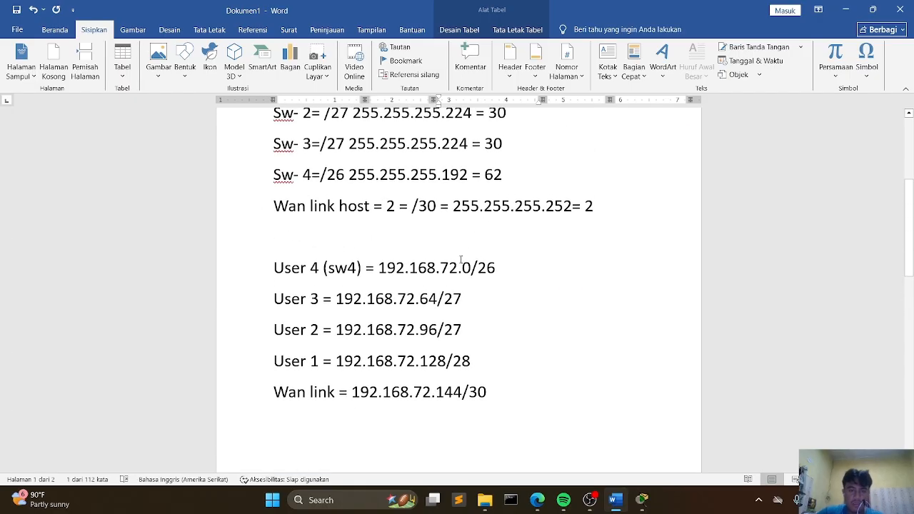
left_click_drag(378, 268, 516, 269)
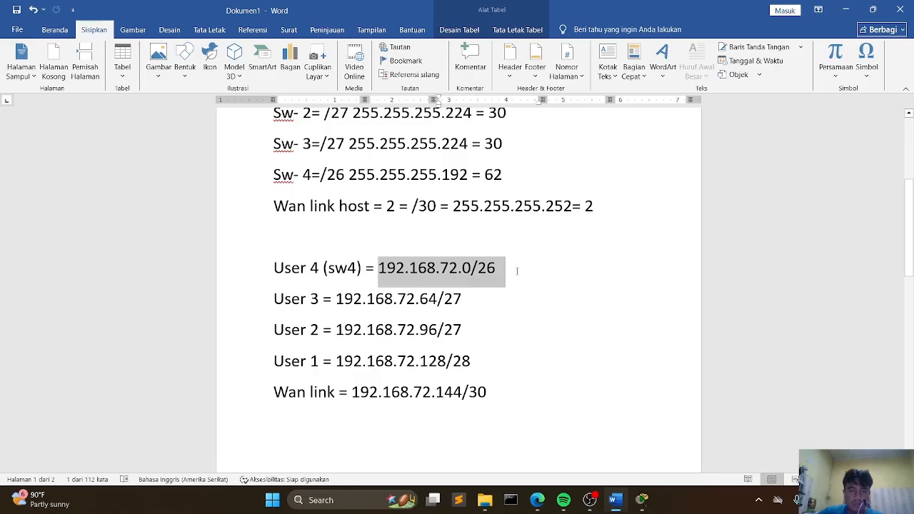
key("ctrl+c")
scroll(516, 269, "down", 10)
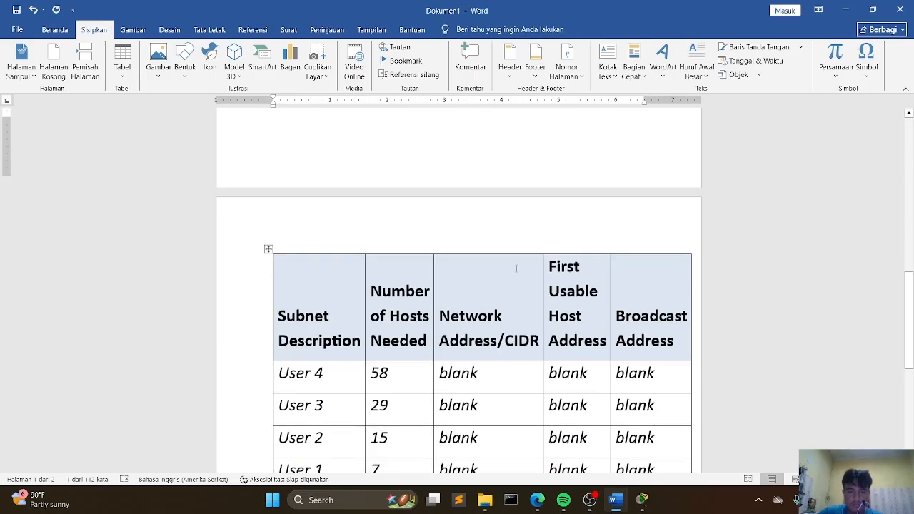
left_click_drag(475, 248, 386, 250)
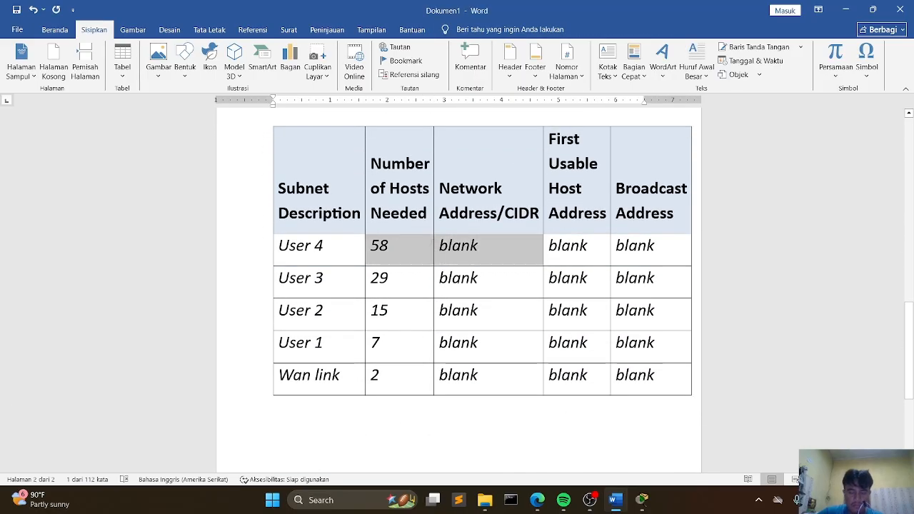
left_click(440, 247)
key("ctrl+v")
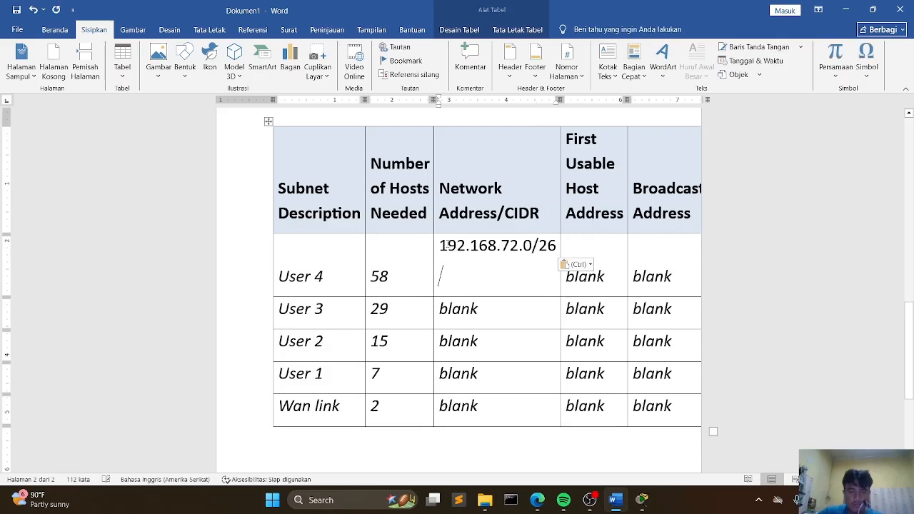
key("BackSpace")
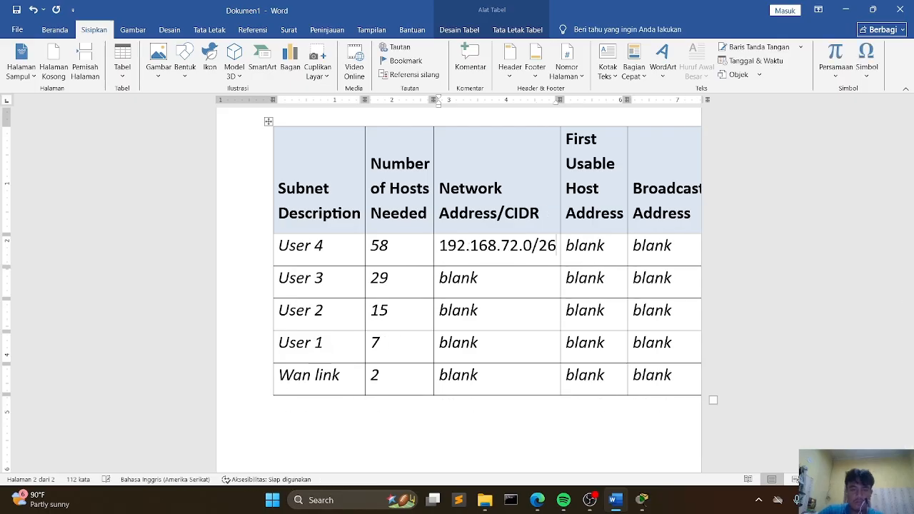
Step: Copy the User 3 address 192.168.72.64/27 from the notes into User 3's Network Address/CIDR cell
scroll(470, 205, "up", 5)
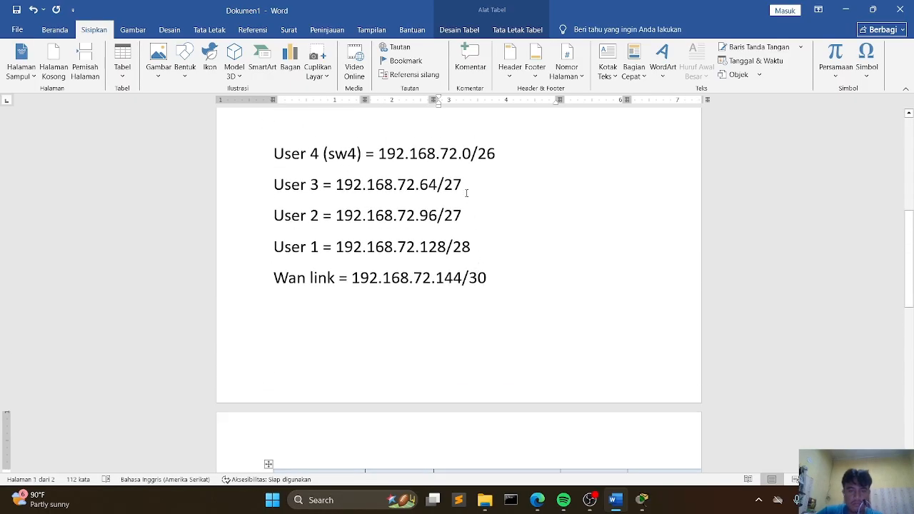
scroll(470, 205, "down", 1)
scroll(470, 205, "down", 3)
scroll(470, 205, "up", 3)
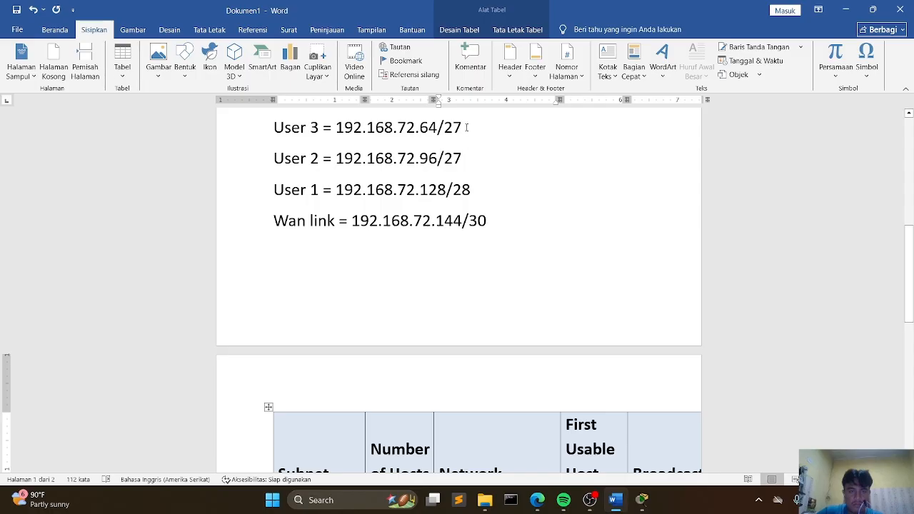
left_click_drag(466, 129, 336, 128)
scroll(501, 334, "down", 3)
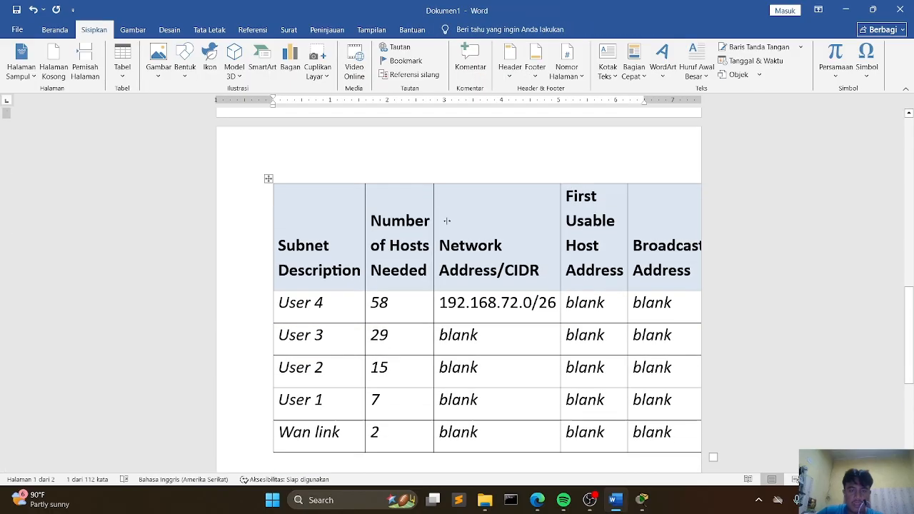
double_click(481, 334)
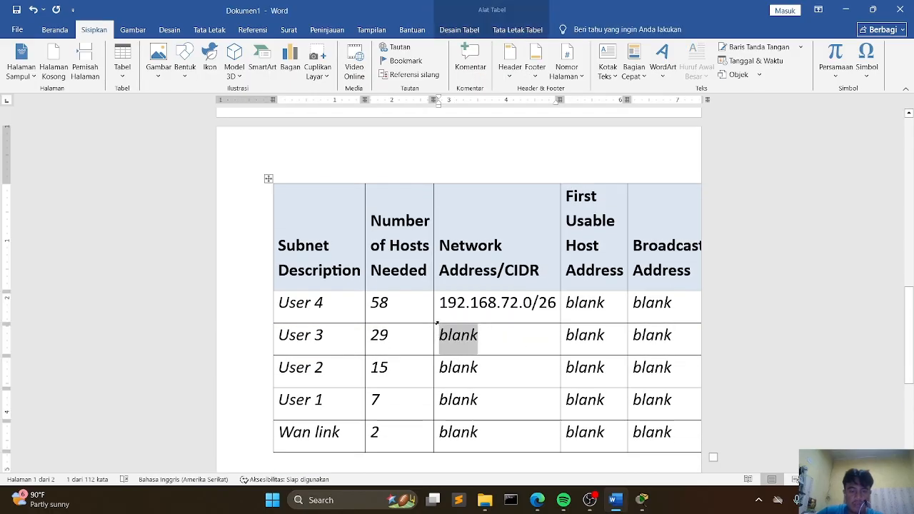
key("ctrl+v")
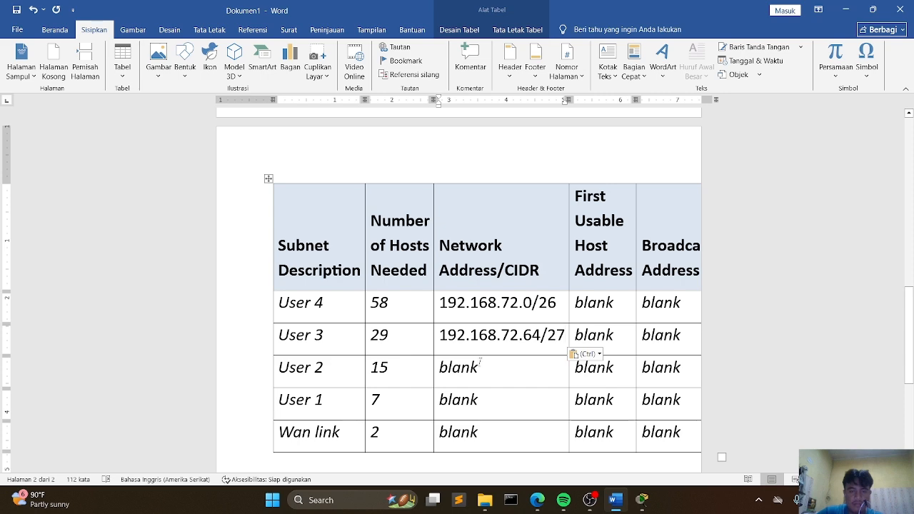
Step: Copy the User 2 address 192.168.72.96/27 from the notes into User 2's Network Address/CIDR cell
scroll(437, 258, "up", 5)
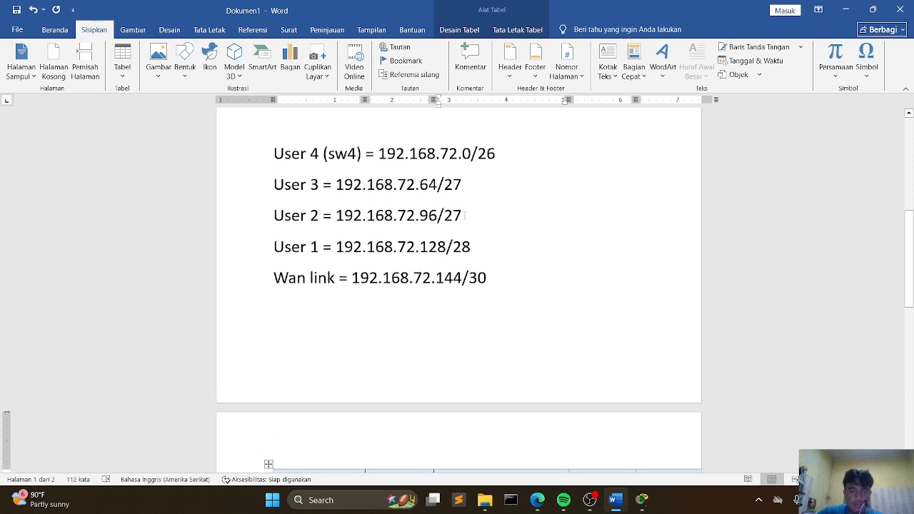
left_click_drag(465, 216, 336, 216)
scroll(363, 249, "down", 3)
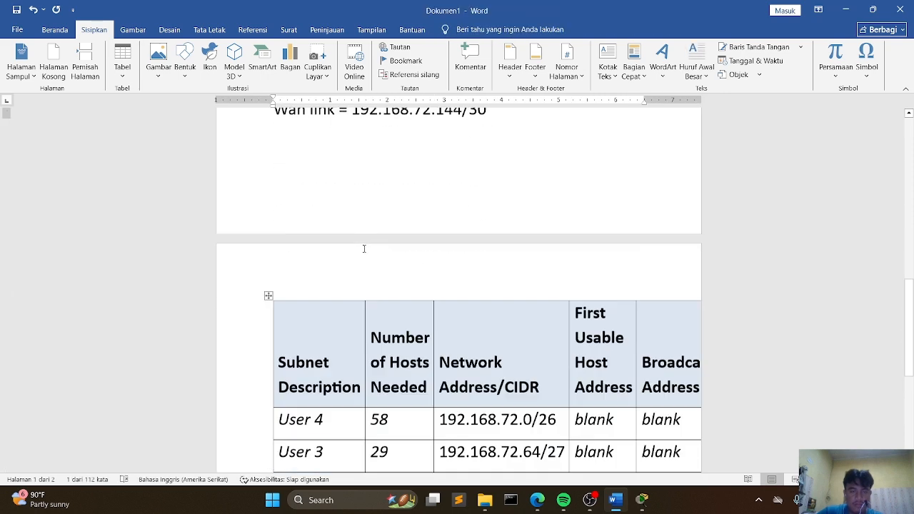
scroll(363, 249, "down", 3)
left_click_drag(481, 311, 427, 312)
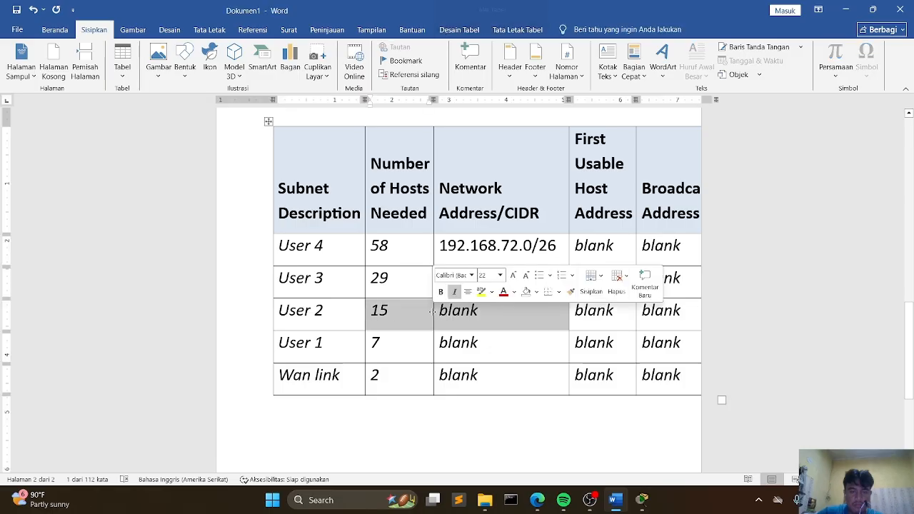
left_click(453, 312)
double_click(476, 311)
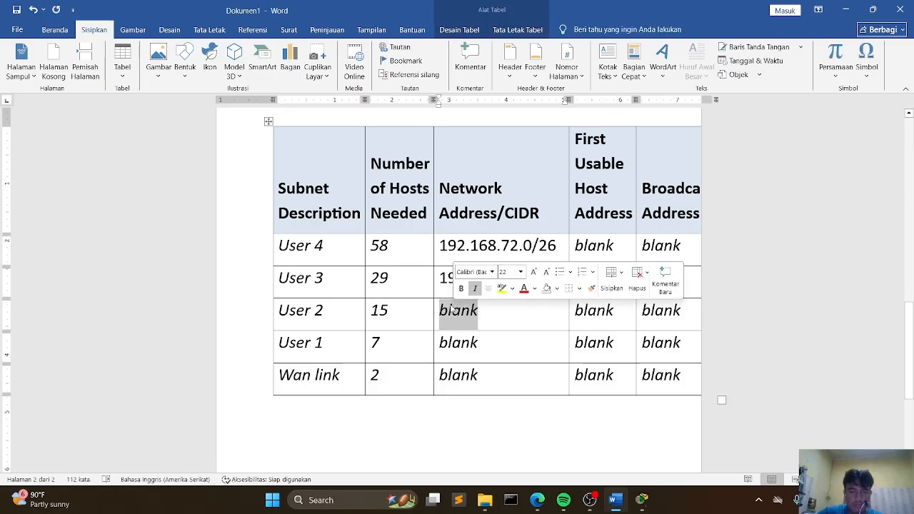
key("ctrl+v")
Step: Copy the User 1 address 192.168.72.128/28 from the notes into User 1's Network Address/CIDR cell
scroll(472, 290, "up", 5)
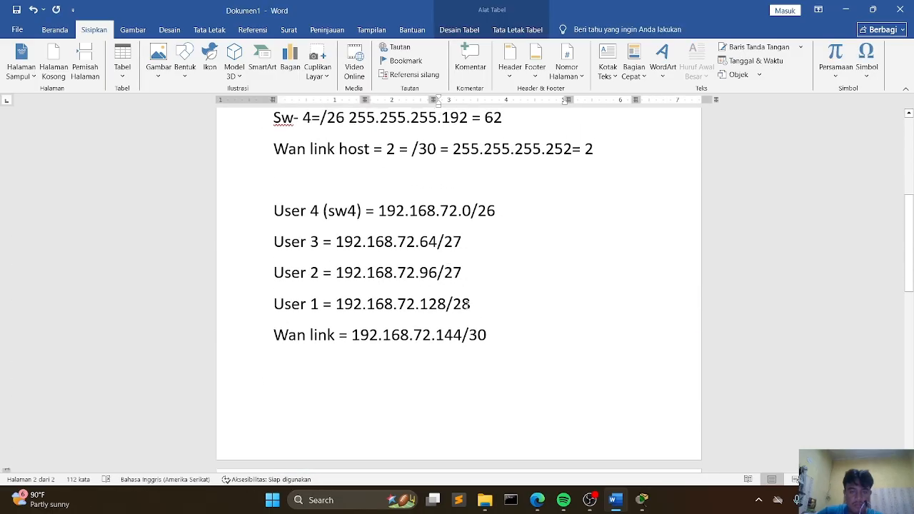
left_click_drag(473, 309, 336, 309)
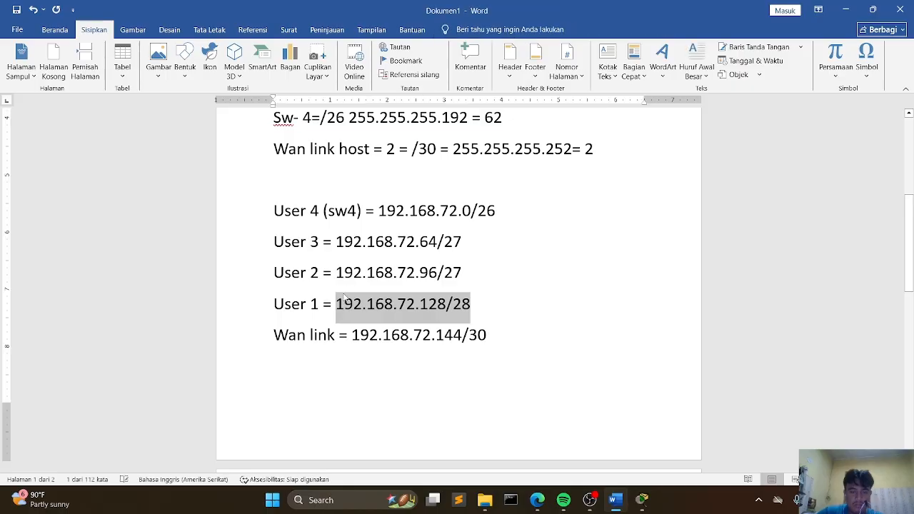
scroll(351, 298, "down", 4)
scroll(351, 298, "down", 5)
left_click_drag(480, 290, 439, 289)
key("ctrl+v")
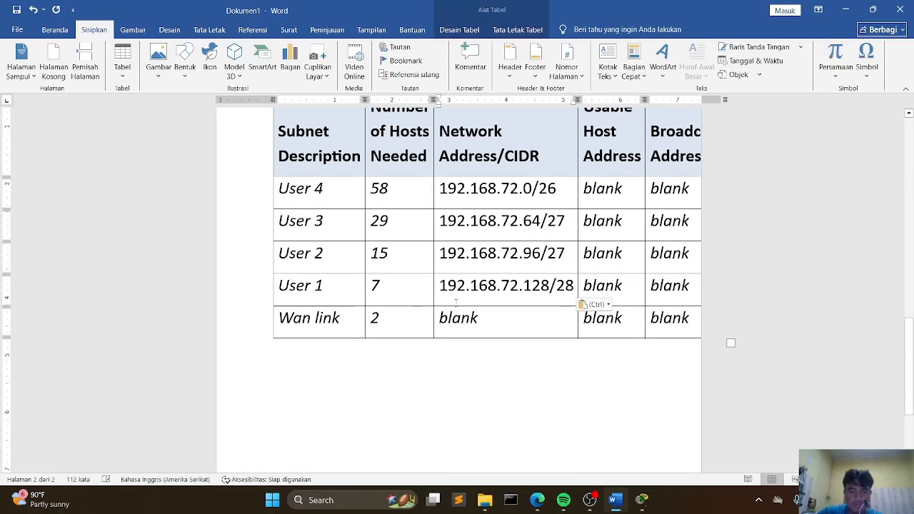
Step: Copy the Wan link address 192.168.72.144/30 from the notes into the Wan link's Network Address/CIDR cell
scroll(456, 303, "up", 5)
left_click_drag(490, 334, 371, 331)
key("ctrl+v")
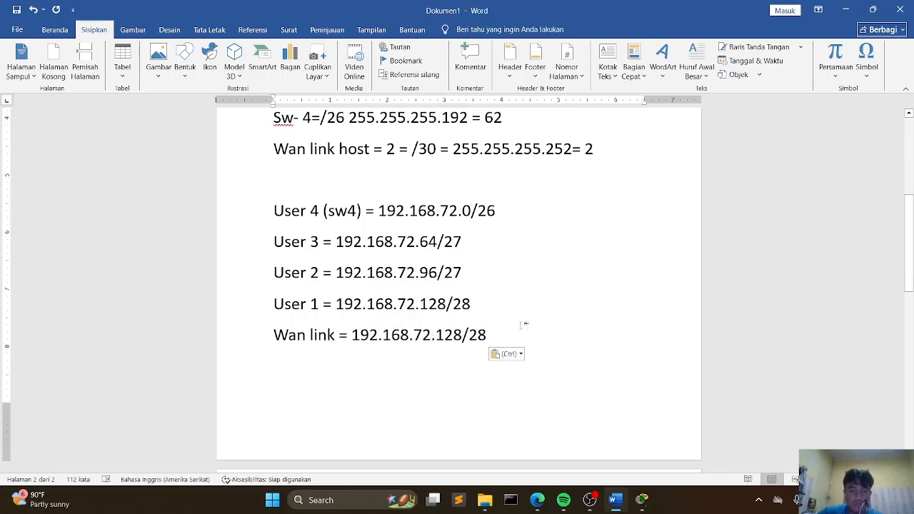
key("ctrl+z")
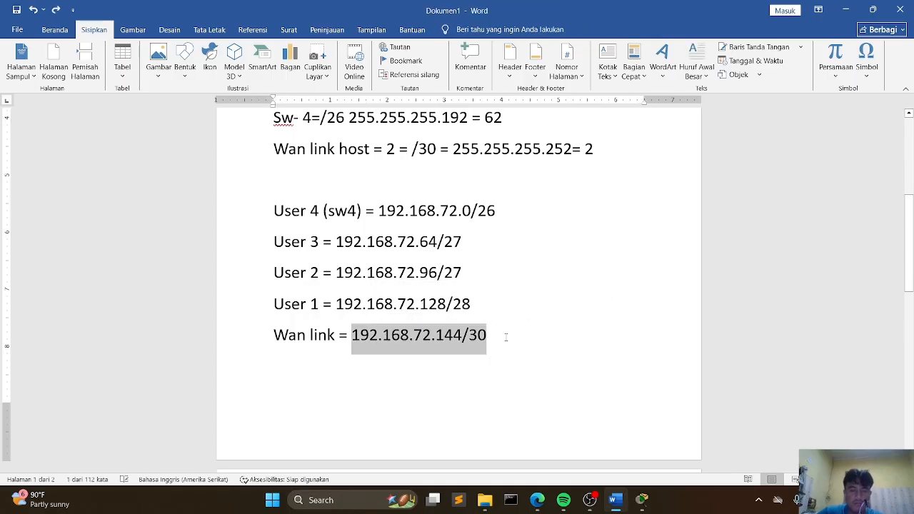
scroll(494, 337, "up", 10)
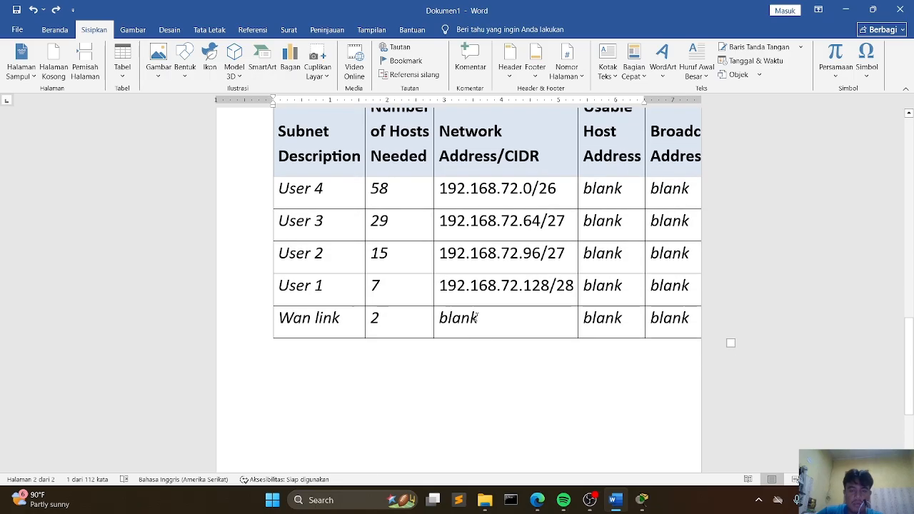
left_click_drag(479, 318, 440, 318)
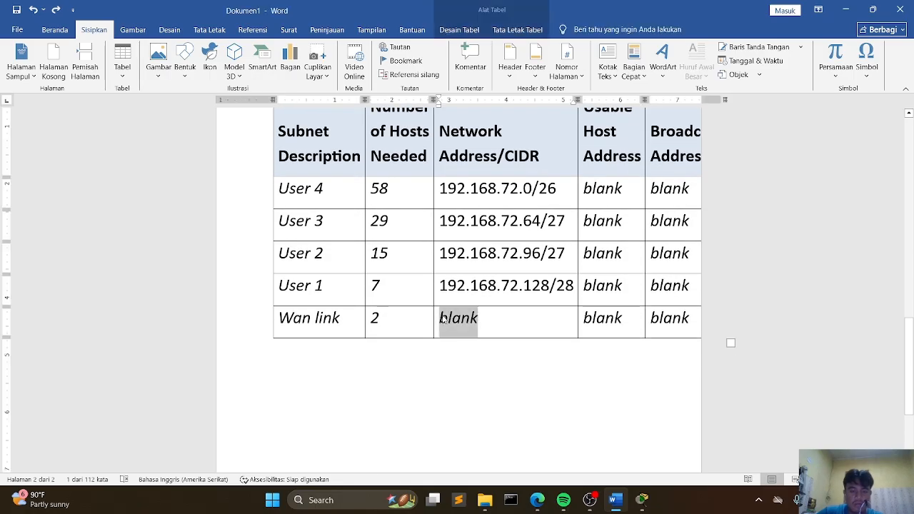
key("ctrl+v")
Step: Replace User 4's First Usable Host Address placeholder with a copy of its network address 192.168.72.0/26
scroll(598, 239, "up", 1)
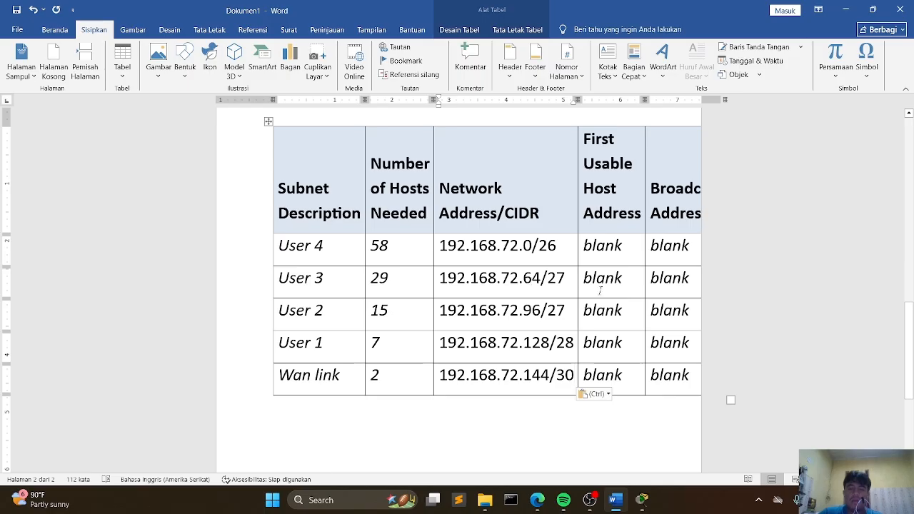
left_click(626, 247)
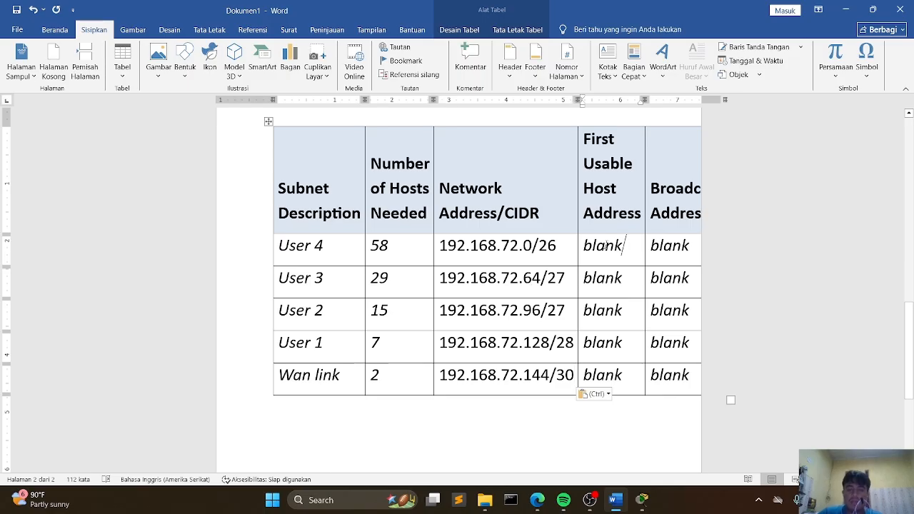
key("BackSpace")
key("BackSpace")
key("BackSpace")
key("BackSpace")
key("BackSpace")
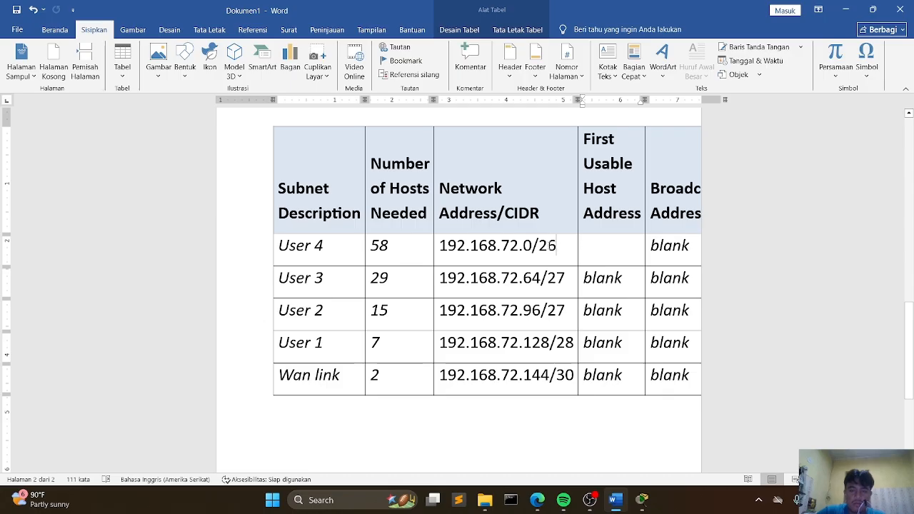
left_click_drag(552, 245, 443, 252)
key("ctrl+c")
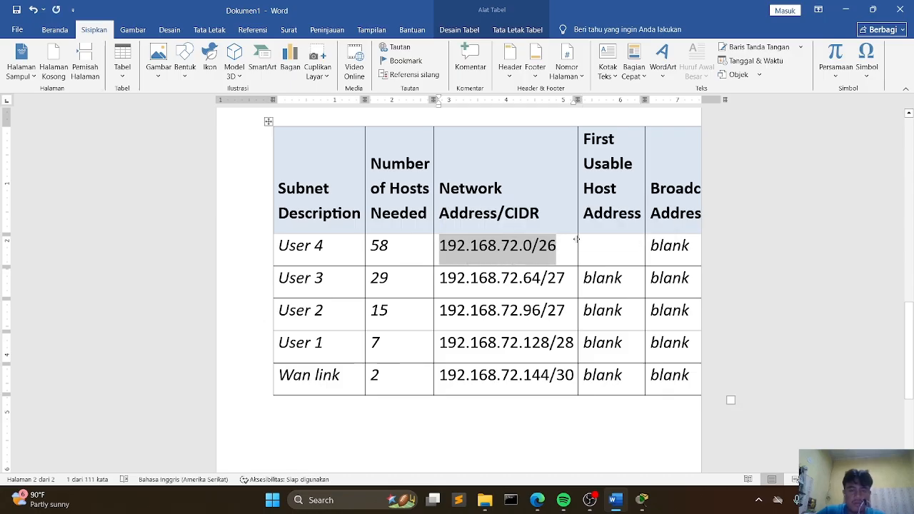
left_click(585, 245)
key("ctrl+v")
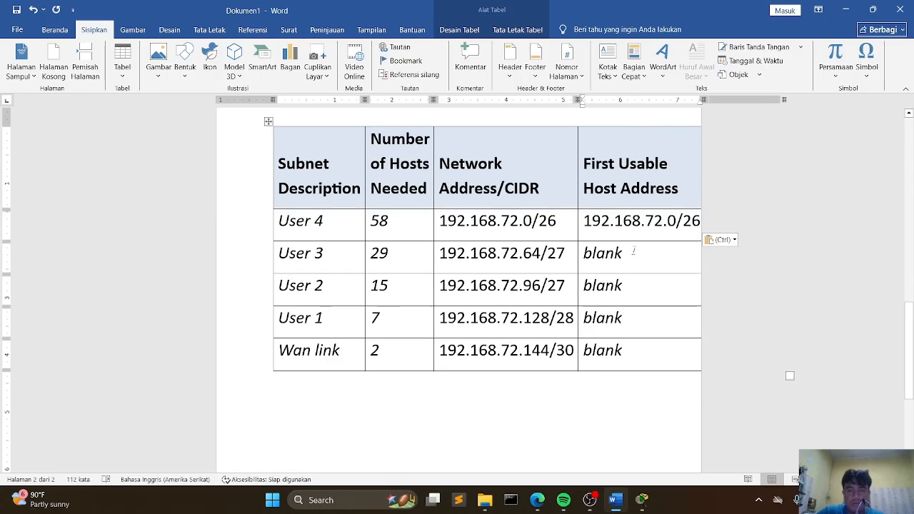
Step: Move and shrink the subnet table so all its columns fit within the page
scroll(526, 364, "up", 5)
scroll(535, 327, "down", 2)
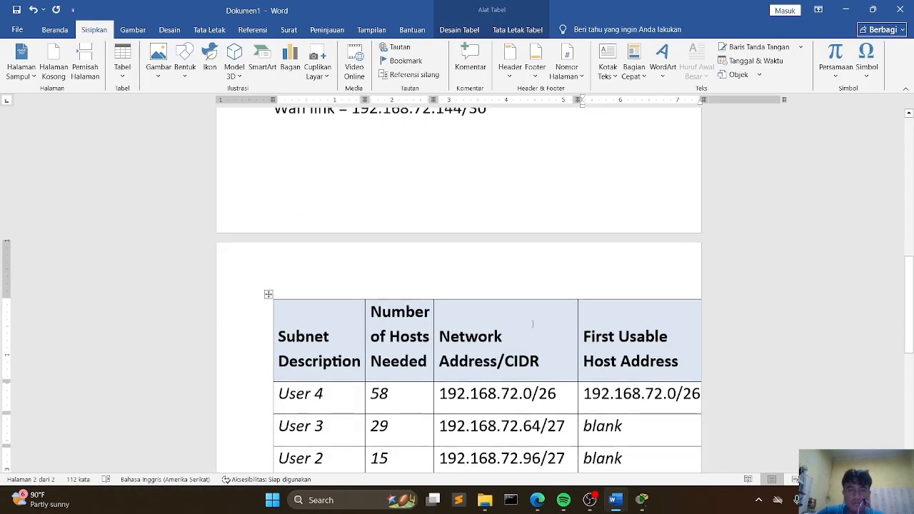
left_click_drag(268, 293, 221, 283)
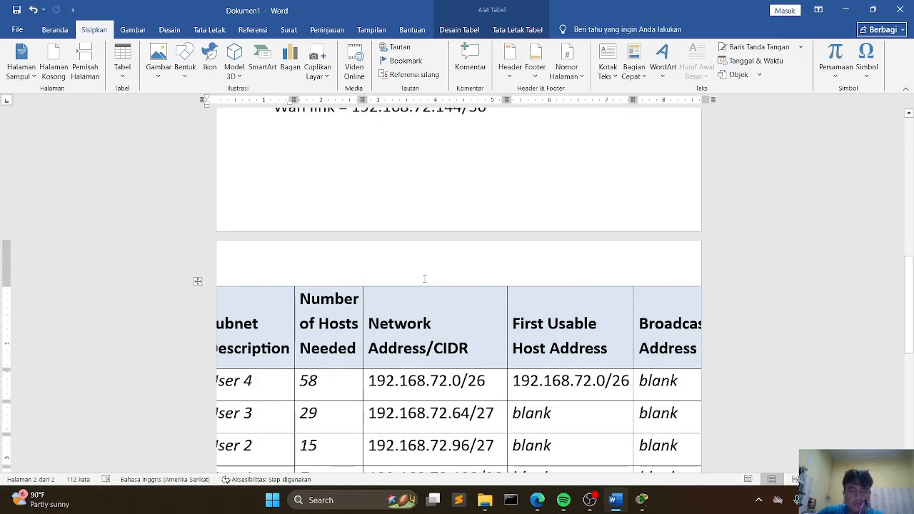
scroll(335, 307, "down", 3)
scroll(572, 357, "up", 2)
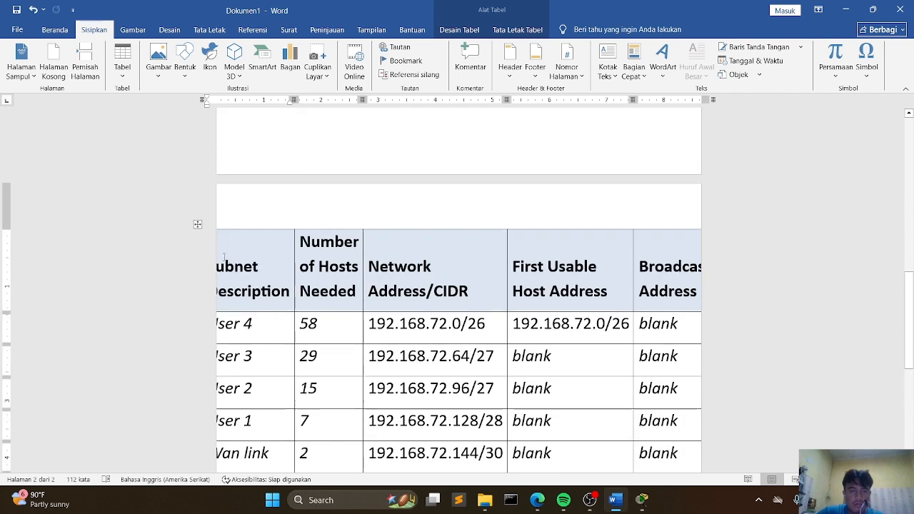
scroll(604, 374, "down", 3)
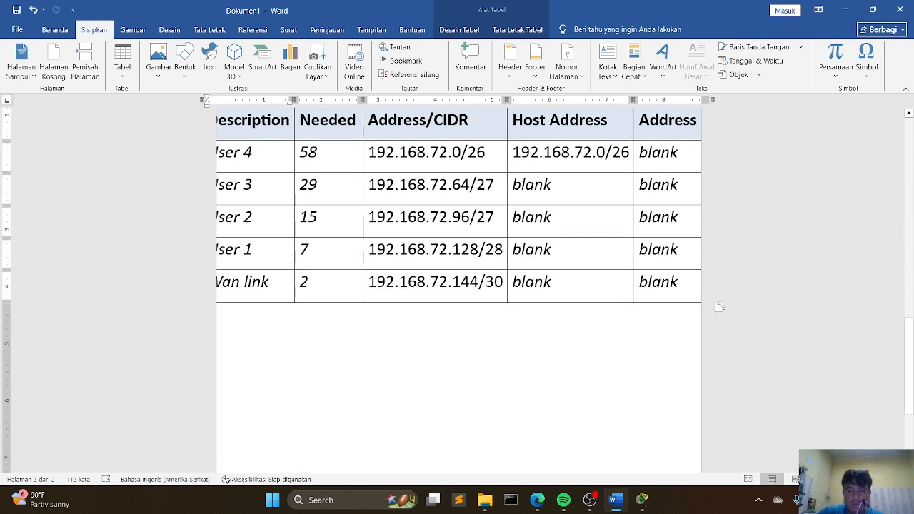
left_click_drag(719, 307, 601, 275)
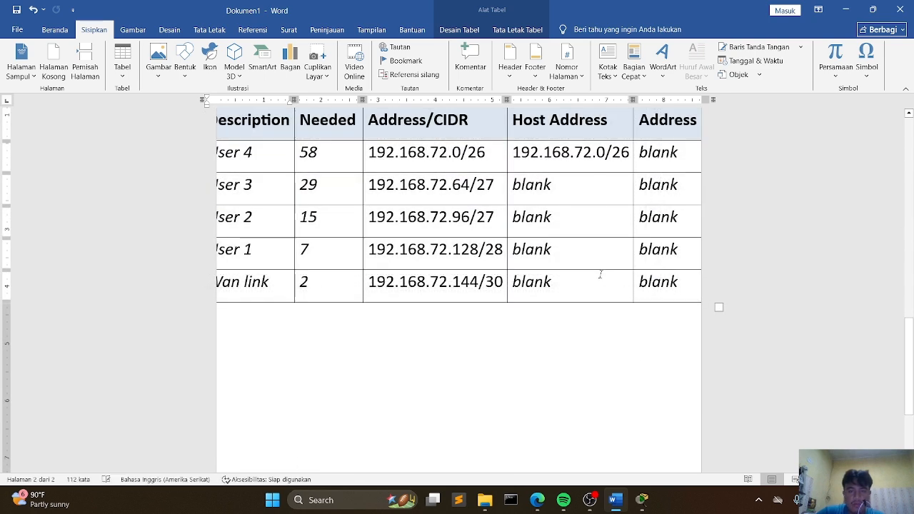
left_click_drag(719, 307, 523, 296)
scroll(522, 297, "down", 3)
scroll(521, 296, "up", 3)
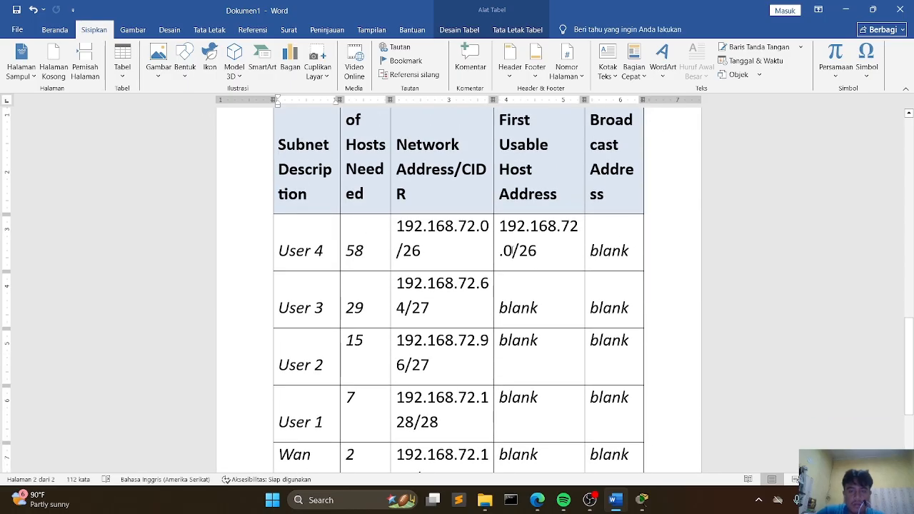
Step: Change User 4's first usable host address to 192.168.72.1/26
left_click(513, 252)
key("BackSpace")
type("1")
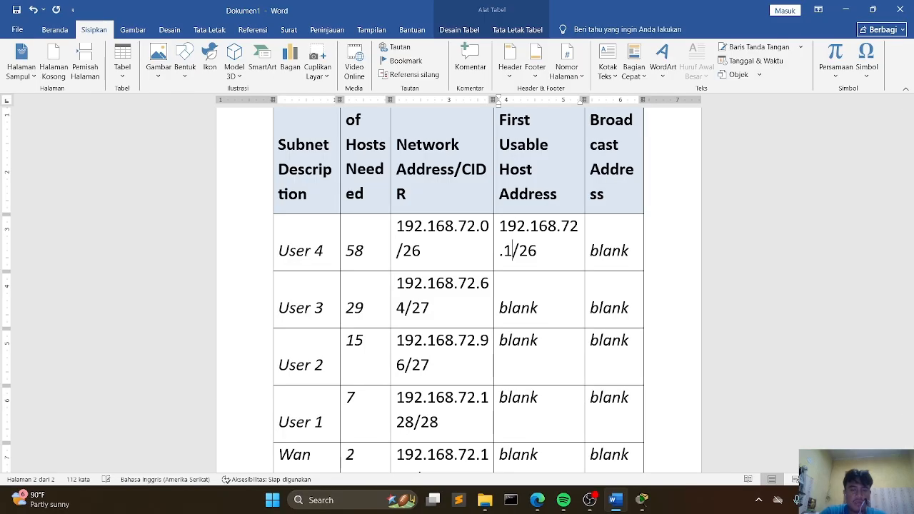
Step: Fill User 3's First Usable Host Address with 192.168.72.65/27, based on its copied network address
left_click_drag(431, 310, 402, 287)
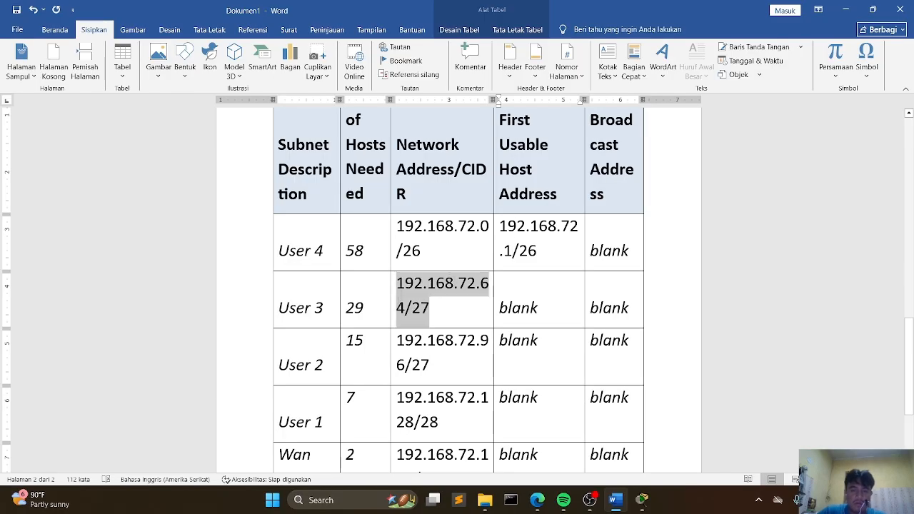
left_click(421, 308)
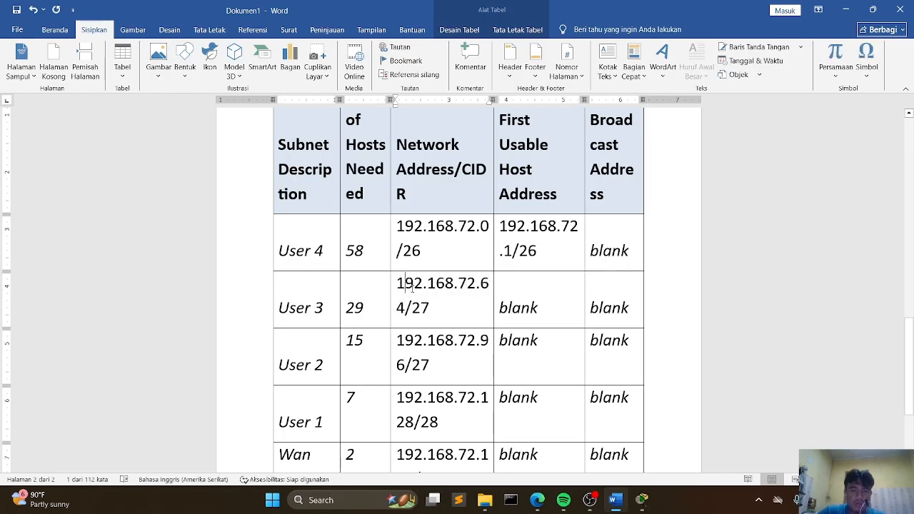
left_click_drag(432, 308, 402, 288)
key("ctrl+c")
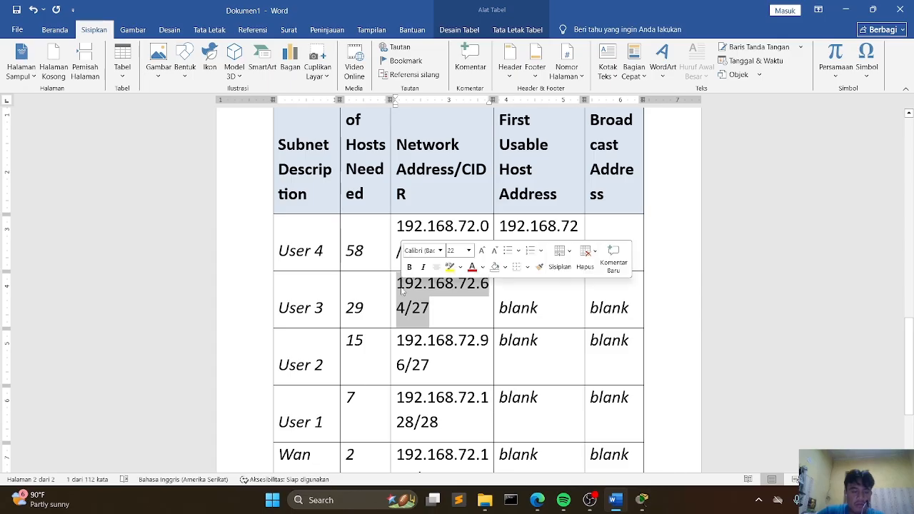
left_click(537, 307)
double_click(532, 307)
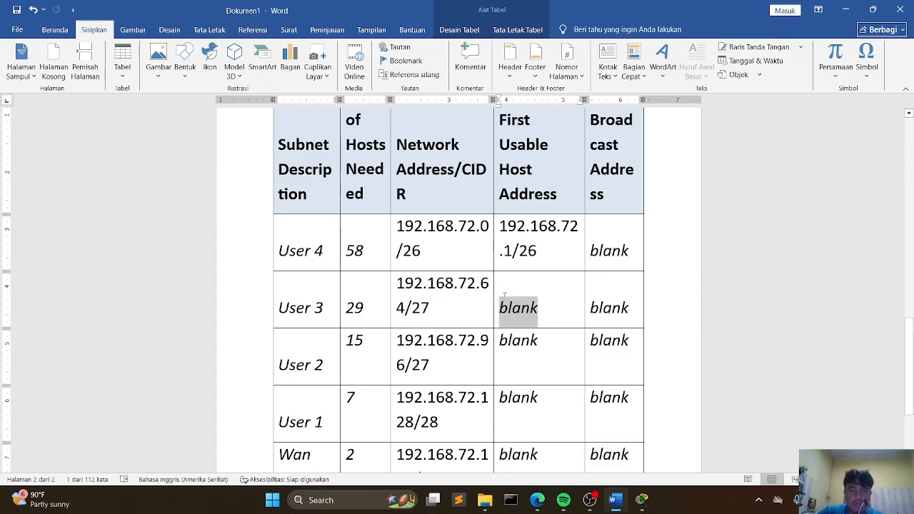
key("ctrl+v")
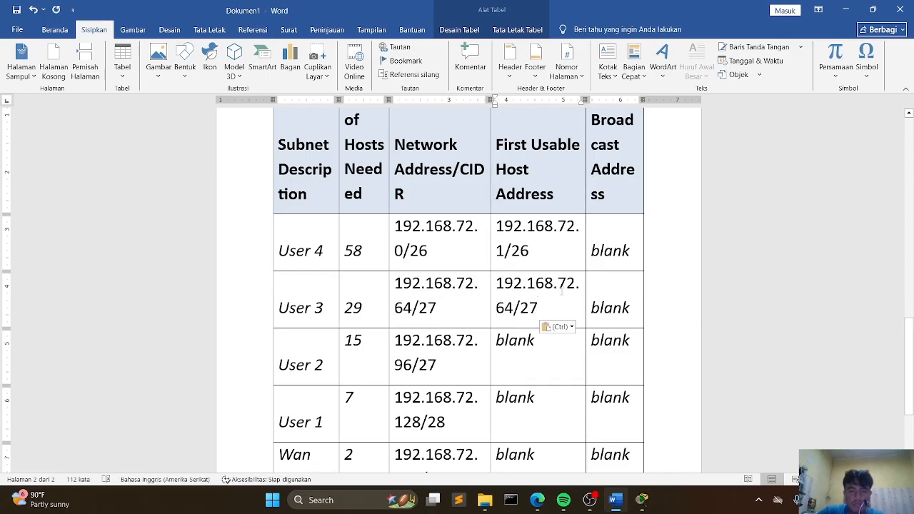
left_click(512, 307)
key("BackSpace")
type("5")
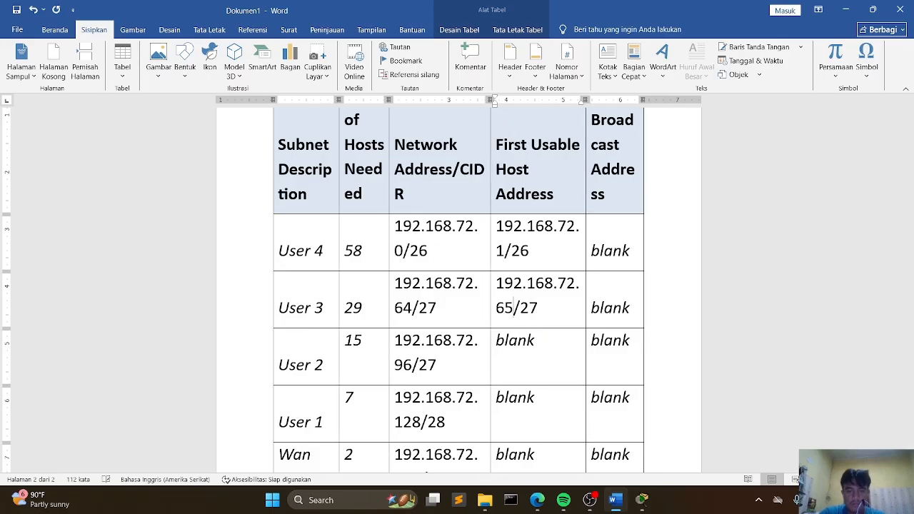
Step: Fill User 2's First Usable Host Address with 192.168.72.97/27, based on its copied network address
left_click_drag(437, 366, 395, 341)
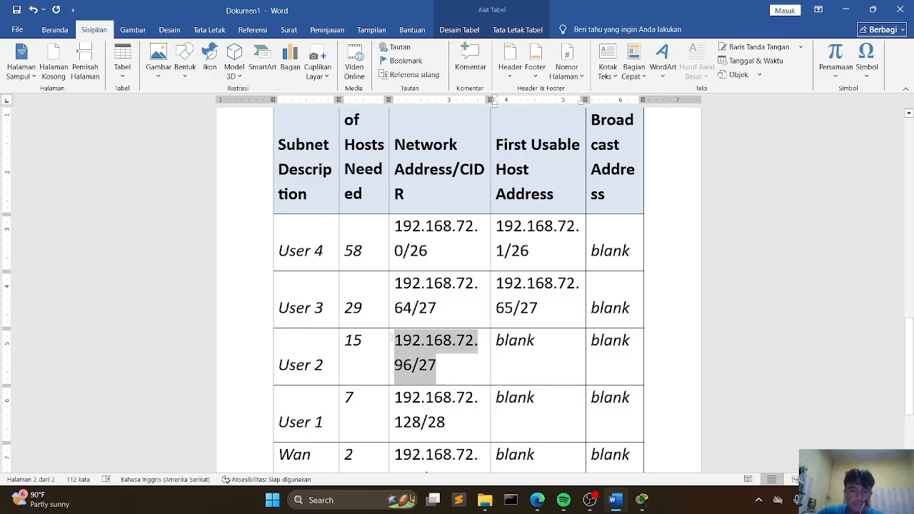
key("ctrl+c")
left_click(536, 341)
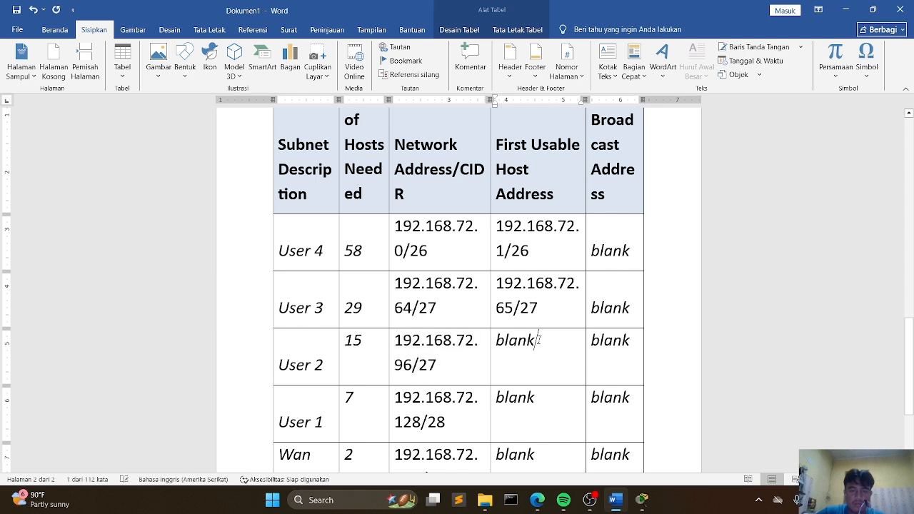
left_click_drag(538, 340, 493, 340)
key("ctrl+v")
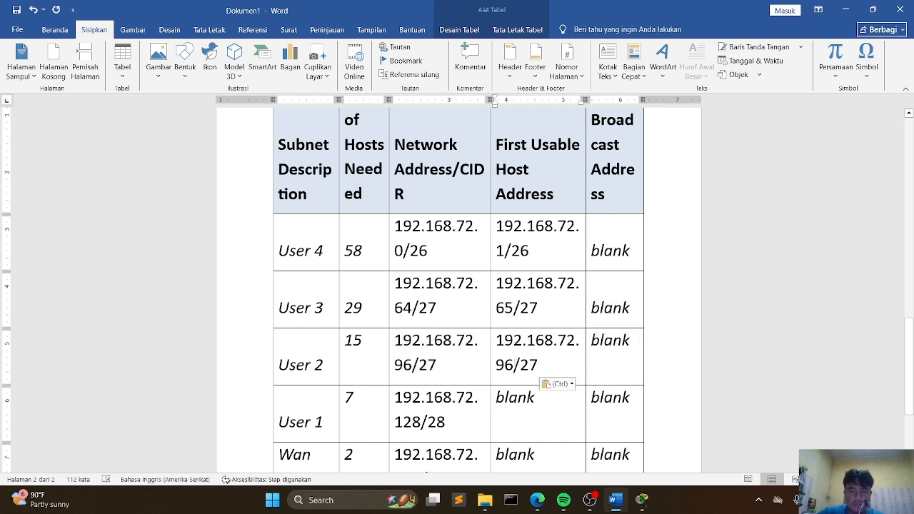
key("BackSpace")
type("7")
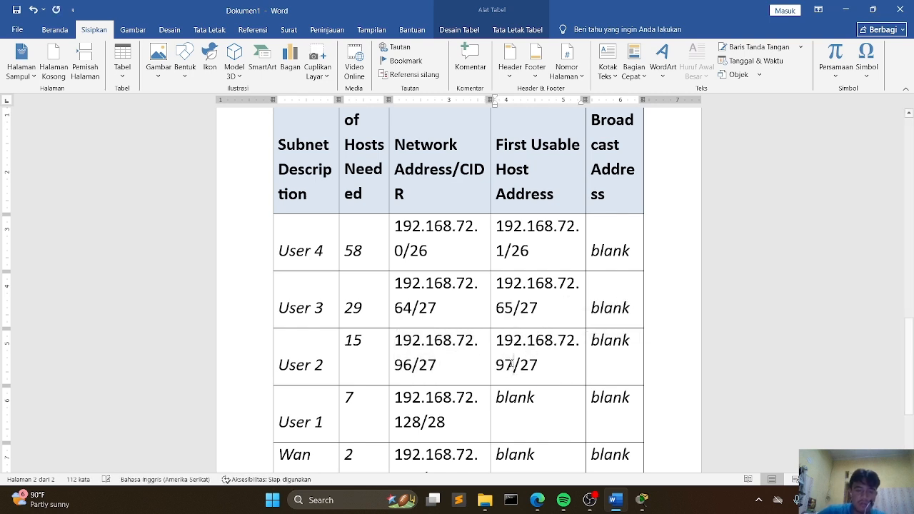
Step: Fill User 1's First Usable Host Address with 192.168.72.129/28, based on its copied network address
left_click_drag(449, 426, 401, 404)
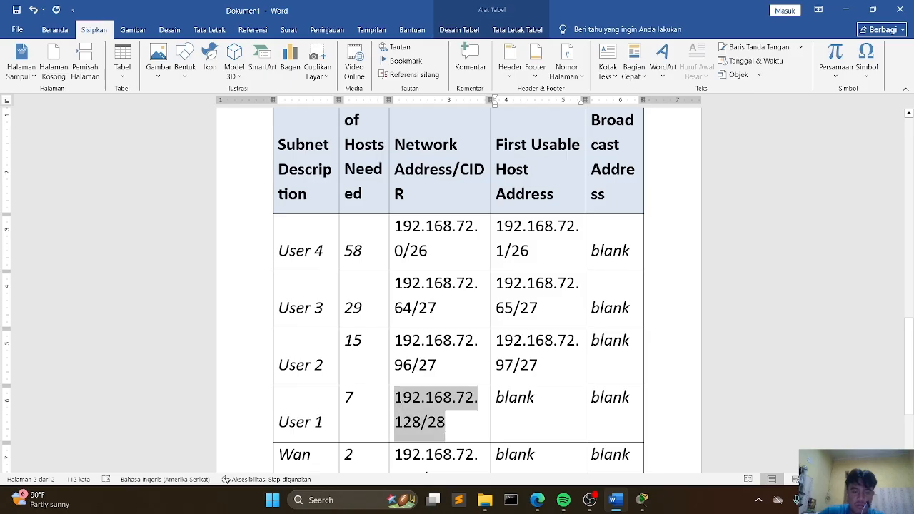
key("ctrl+c")
left_click_drag(545, 400, 519, 400)
key("ctrl+v")
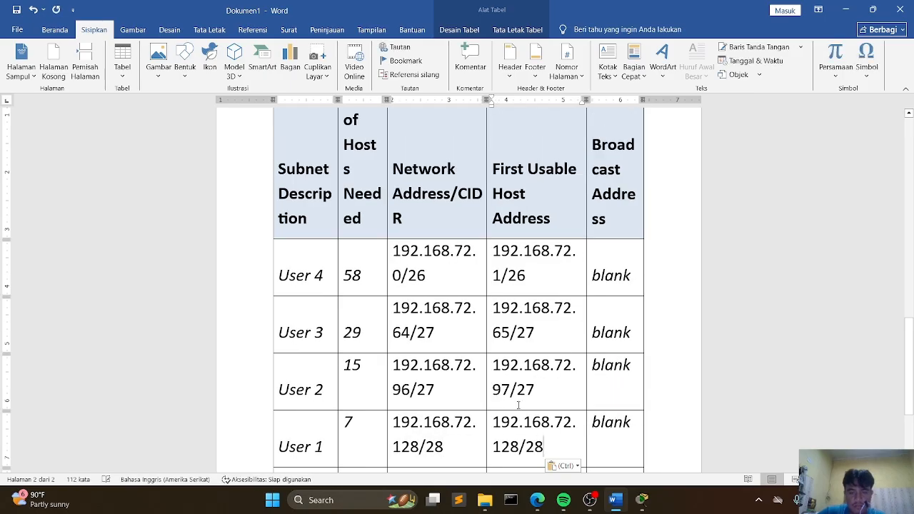
key("Left")
key("Left")
key("Left")
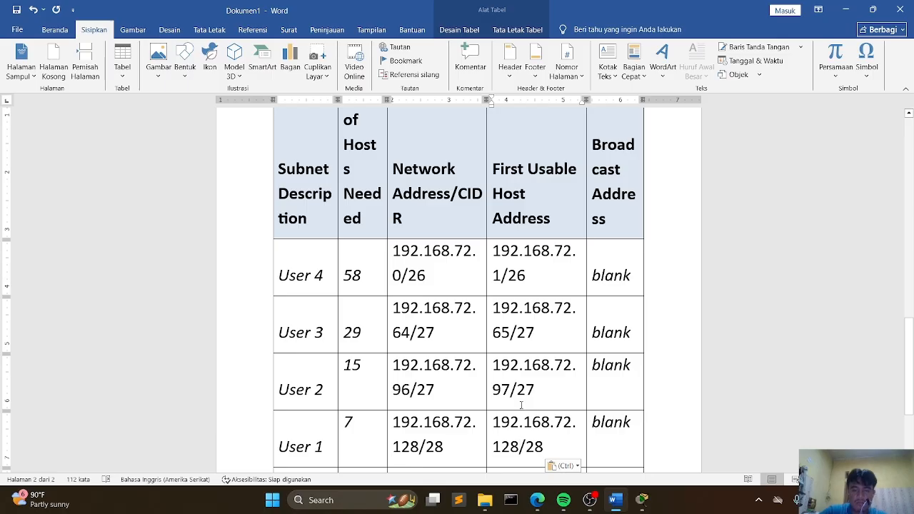
key("BackSpace")
type("9")
Step: Fill the Wan link's First Usable Host Address with 192.168.72.145/30, based on its copied network address
scroll(468, 393, "down", 2)
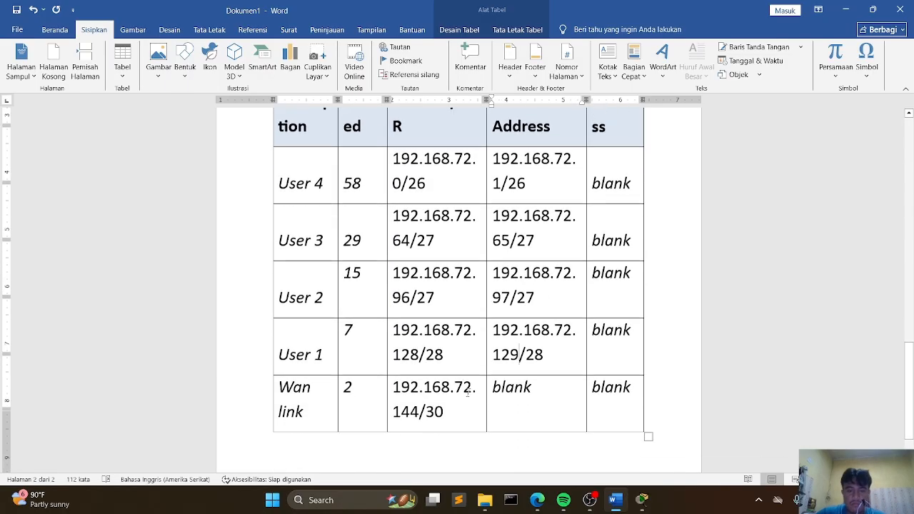
scroll(468, 393, "down", 1)
left_click_drag(445, 391, 394, 366)
left_click(402, 366)
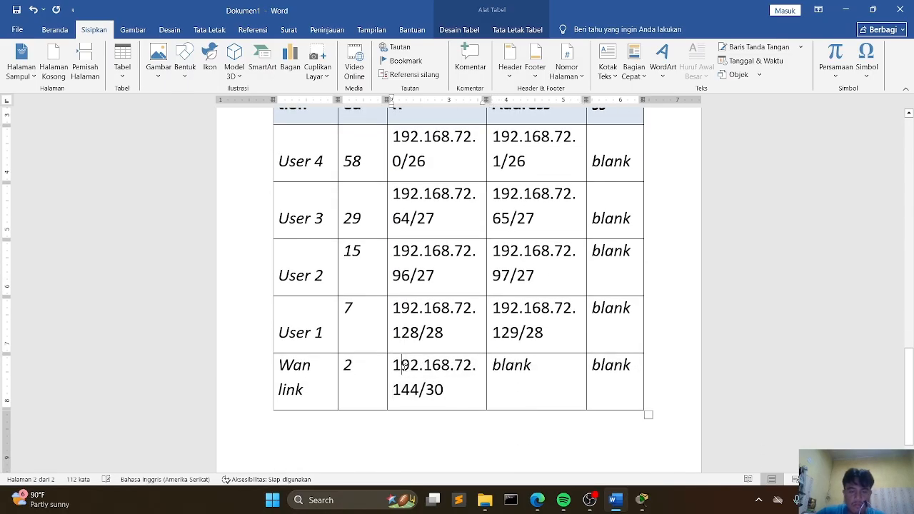
double_click(402, 367)
left_click(402, 367)
left_click_drag(394, 366, 444, 386)
left_click(533, 365)
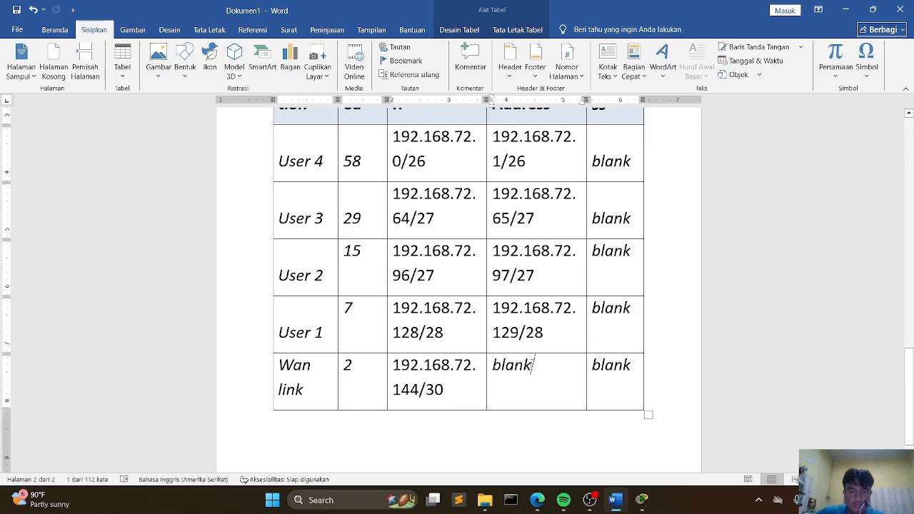
left_click_drag(532, 365, 493, 366)
key("ctrl+v")
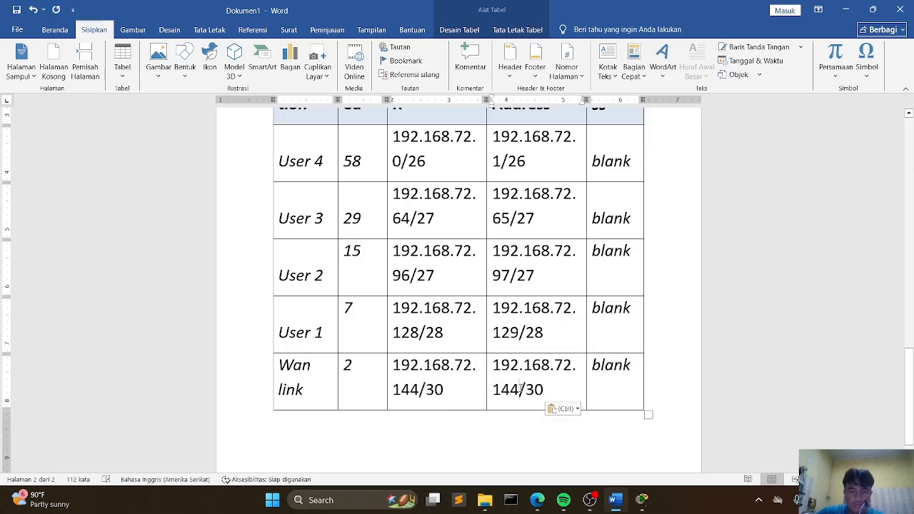
left_click(521, 388)
key("BackSpace")
type("5")
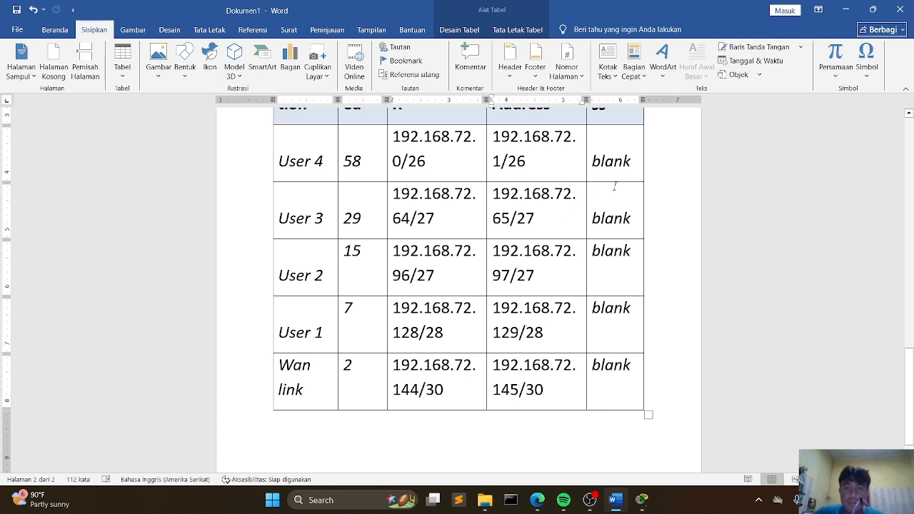
Step: Review the Subnet Table in the Packet Tracer activity instructions and return to the Word document
scroll(615, 186, "up", 1)
scroll(619, 182, "up", 1)
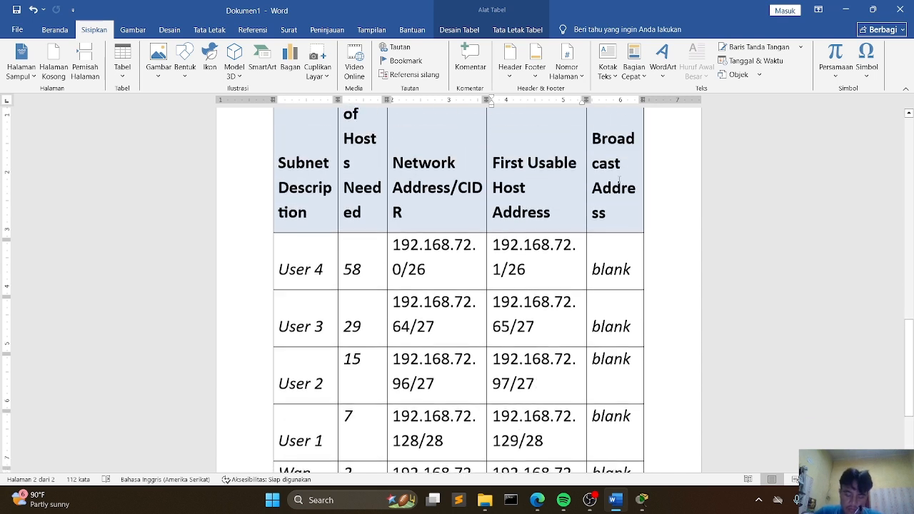
scroll(619, 183, "up", 1)
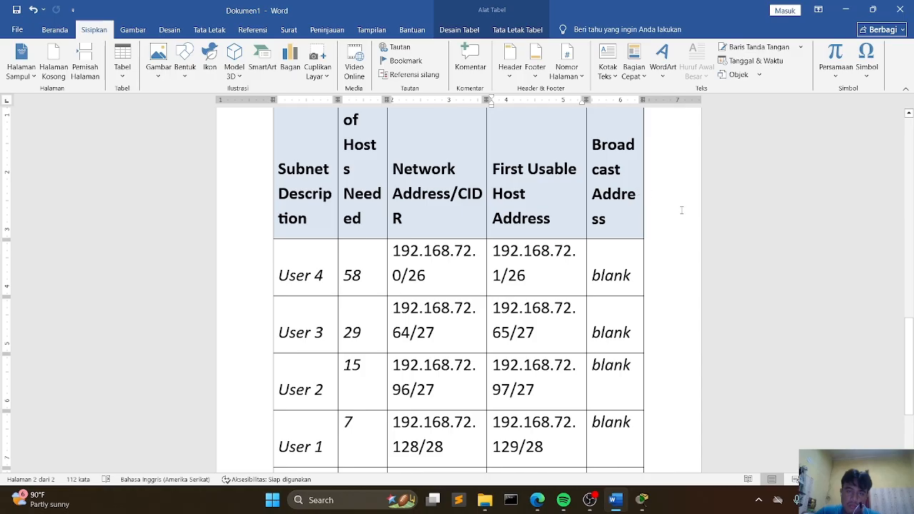
scroll(638, 240, "down", 3)
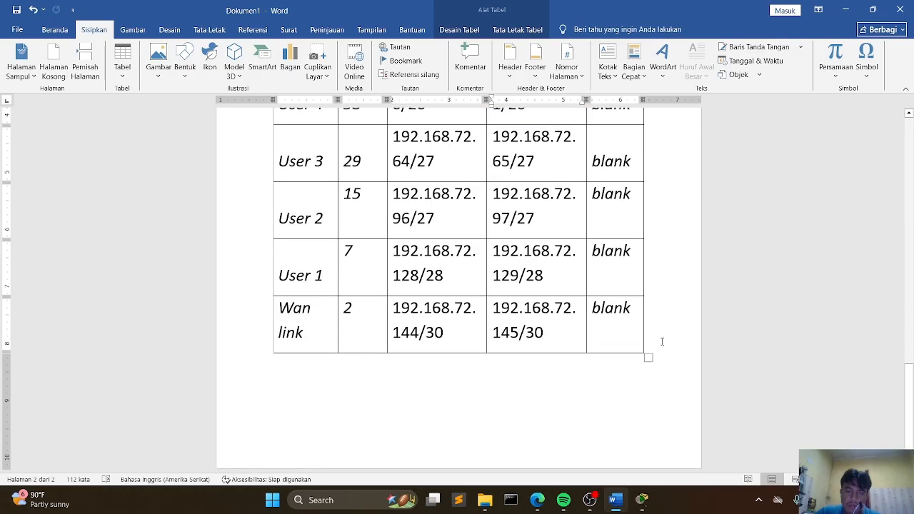
left_click(643, 501)
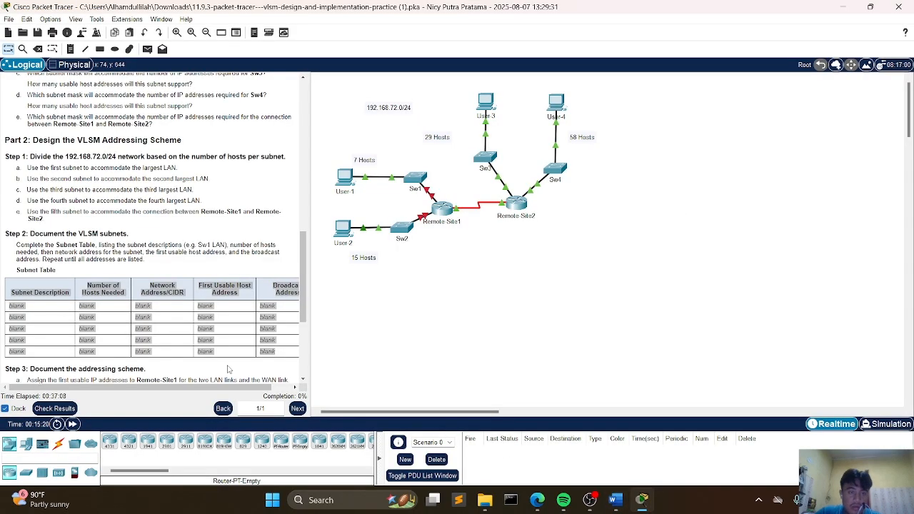
left_click(261, 345)
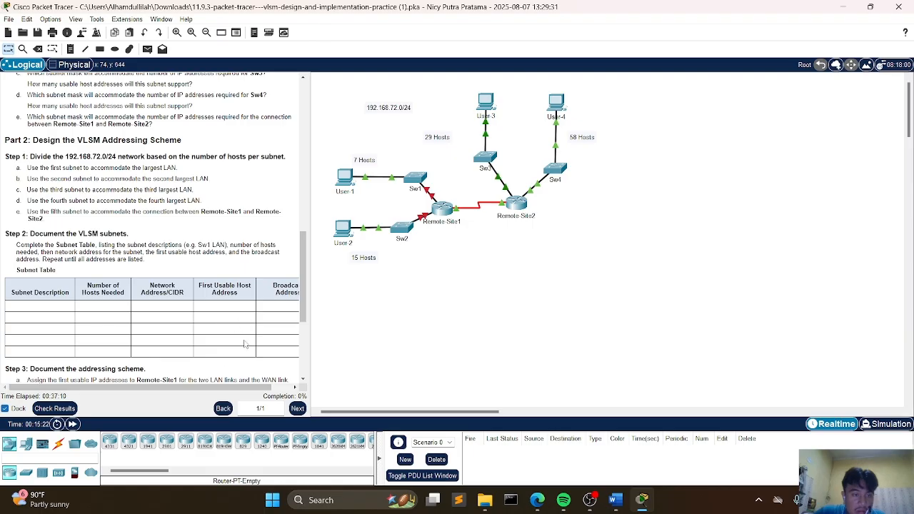
left_click_drag(246, 387, 213, 392)
mouse_move(613, 500)
left_click(608, 461)
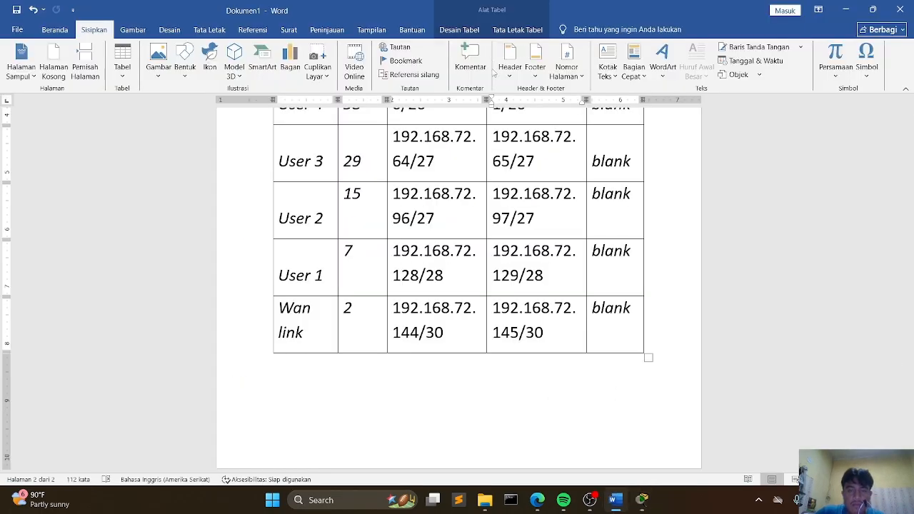
Step: Replace the Broadcast Address placeholders with 63 for User 4 and 95 for User 3
scroll(532, 220, "up", 5)
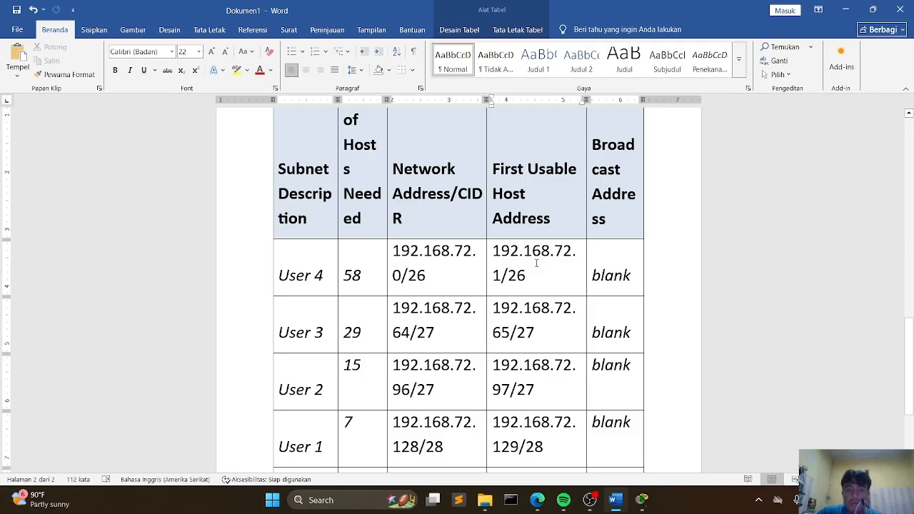
scroll(536, 264, "down", 2)
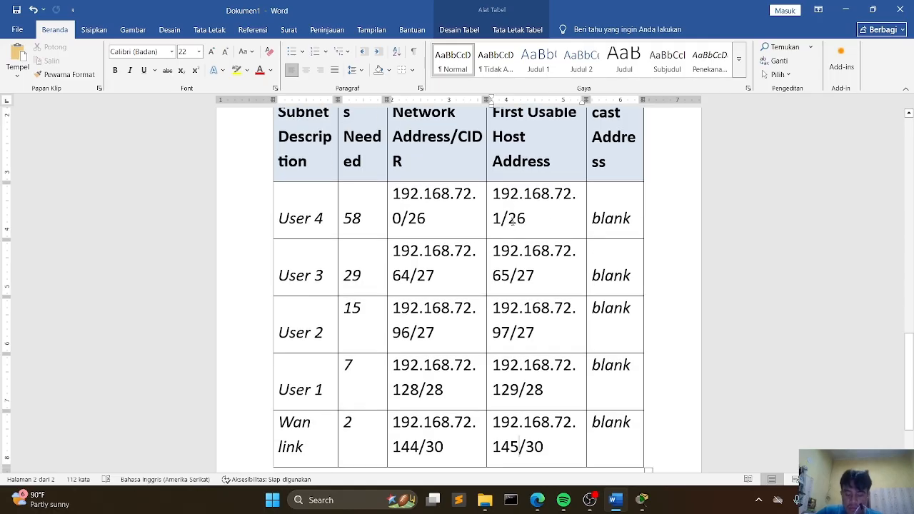
scroll(514, 219, "down", 2)
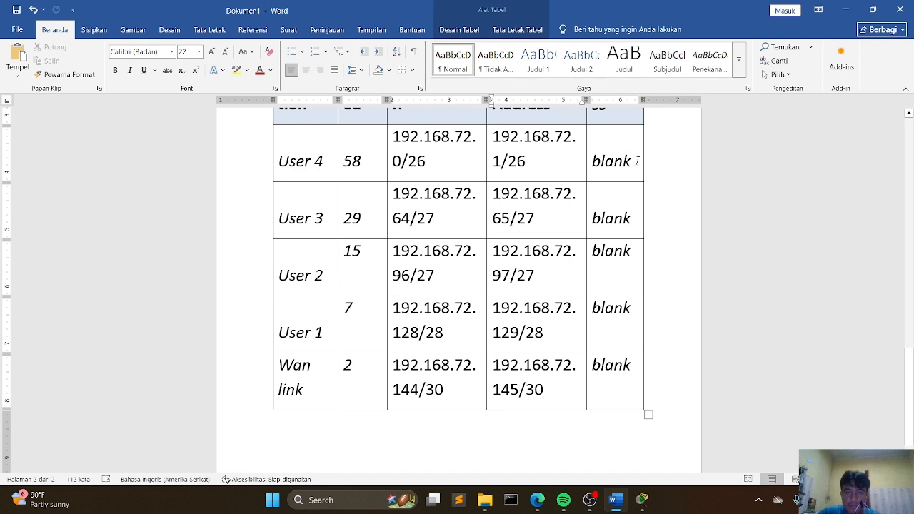
left_click_drag(638, 161, 591, 162)
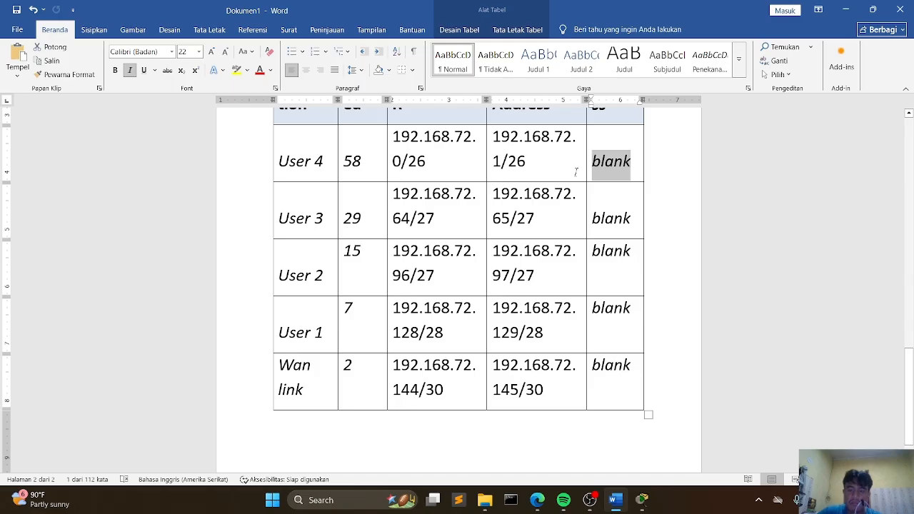
key("BackSpace")
scroll(555, 181, "up", 4)
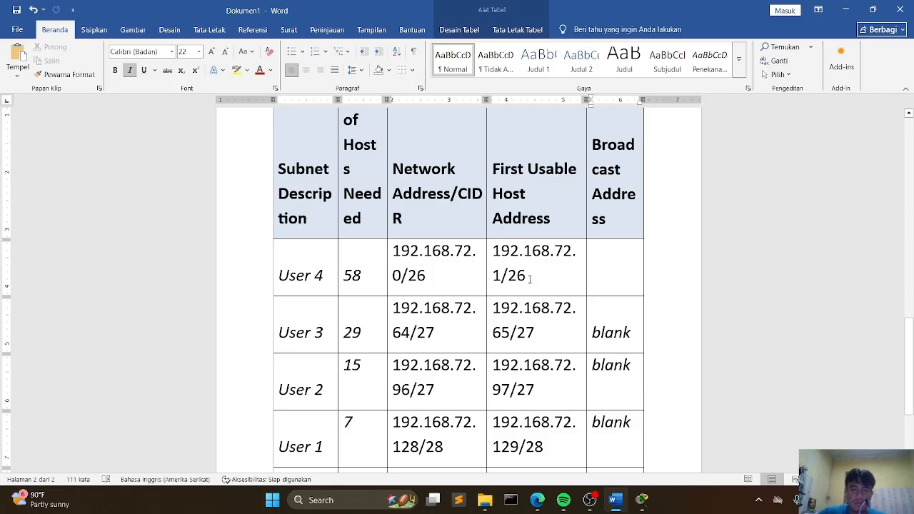
type("63")
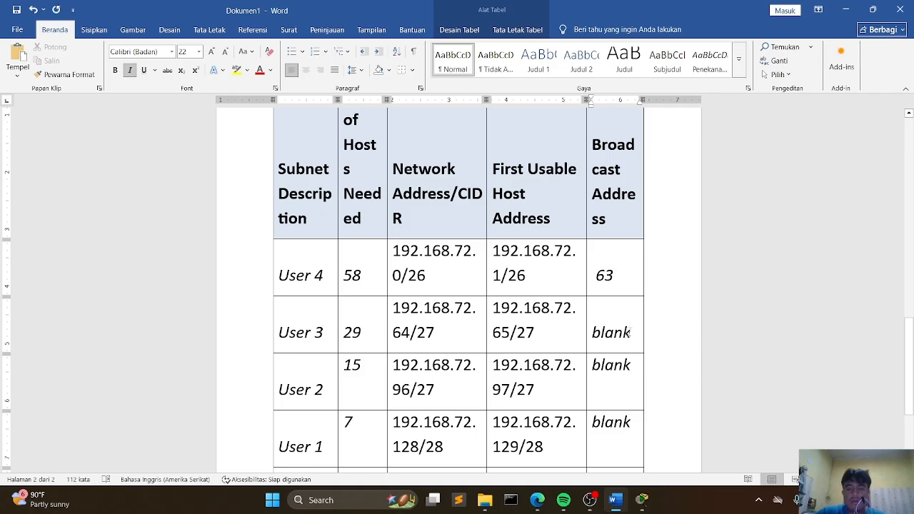
left_click_drag(632, 332, 593, 332)
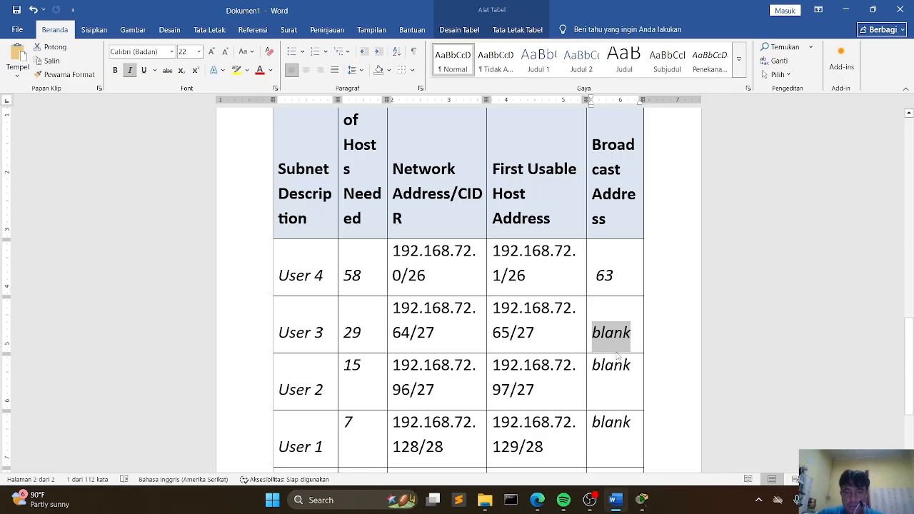
type("95")
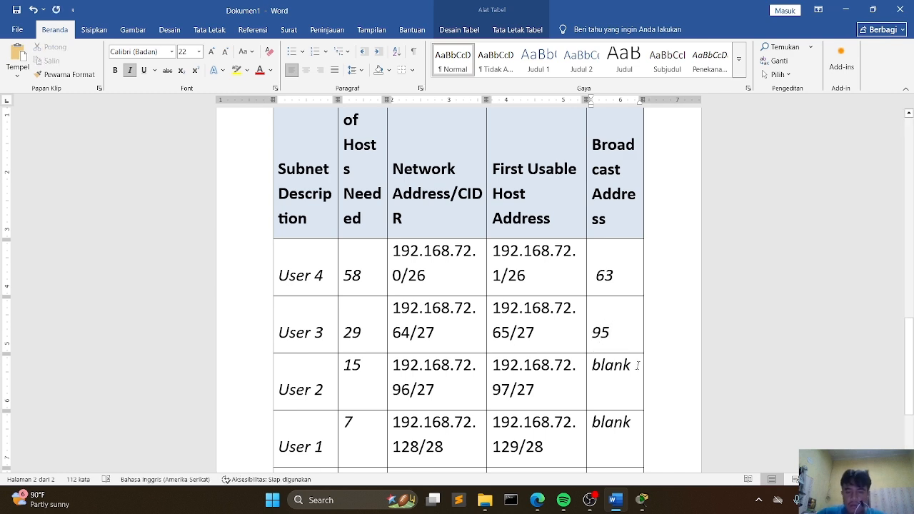
Step: Select User 2's Broadcast Address placeholder to replace it
left_click_drag(574, 373, 597, 367)
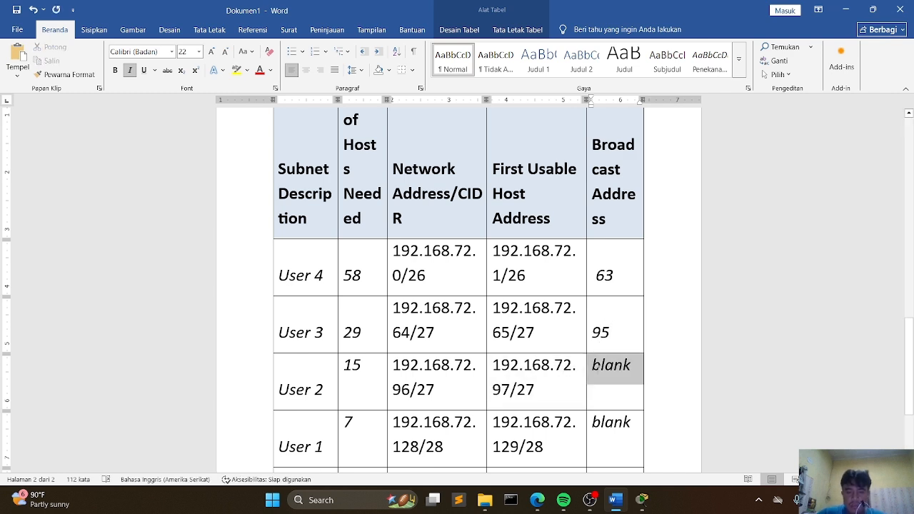
scroll(595, 366, "down", 2)
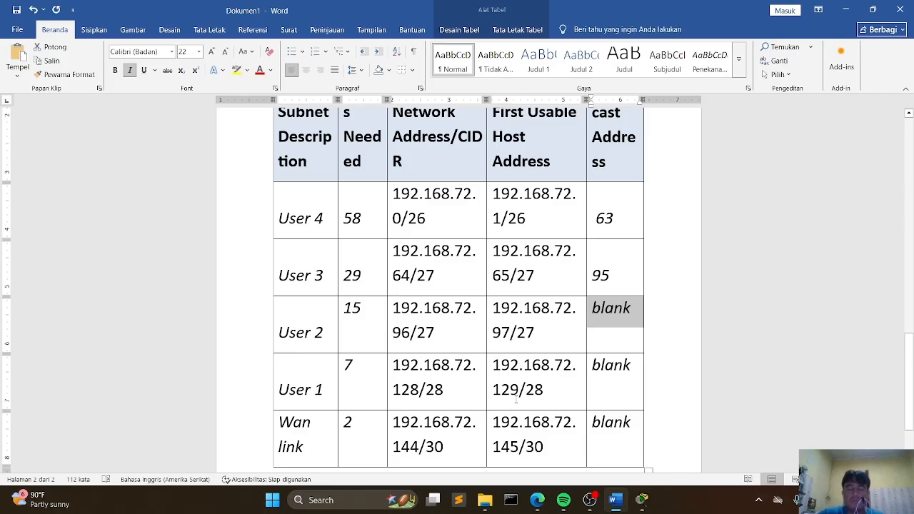
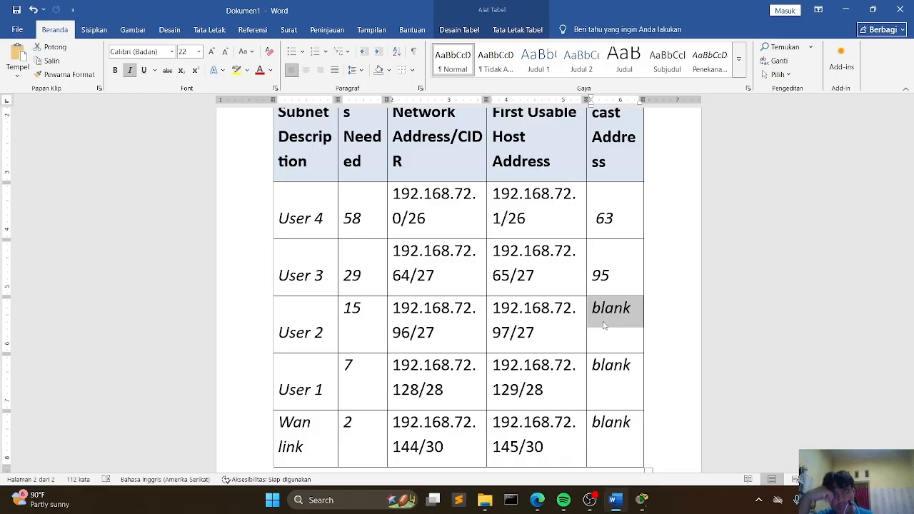
Step: Fill the remaining Broadcast Address cells with 127 for User 2, 143 for User 1 and 147 for the Wan link
type("127")
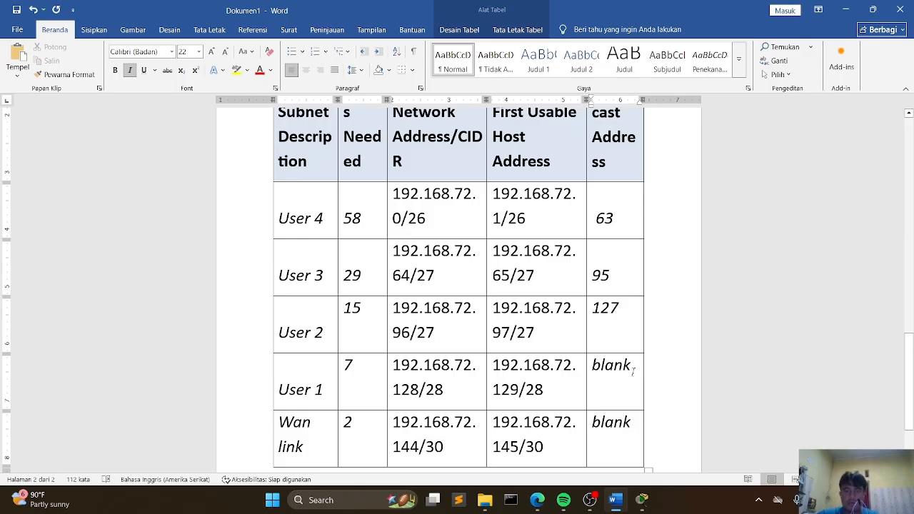
left_click_drag(633, 369, 596, 363)
type("1")
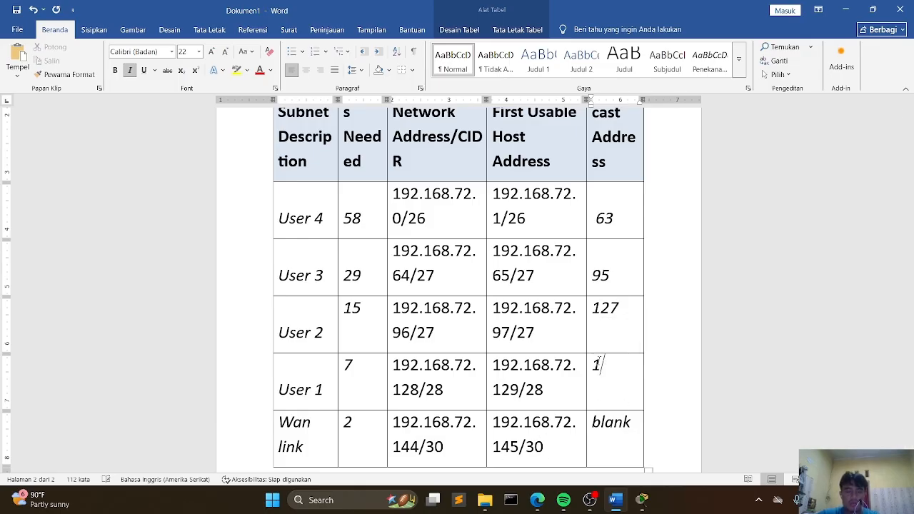
type("43")
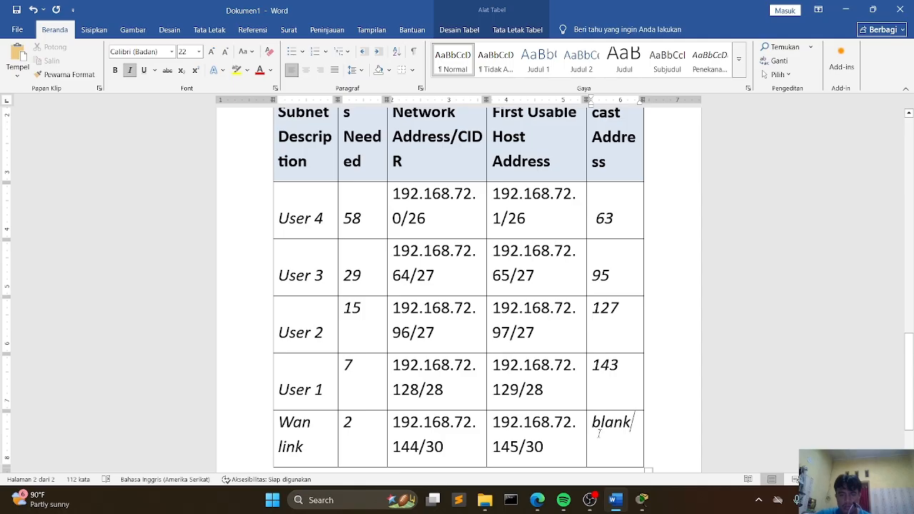
key("BackSpace")
key("BackSpace")
key("BackSpace")
key("BackSpace")
key("BackSpace")
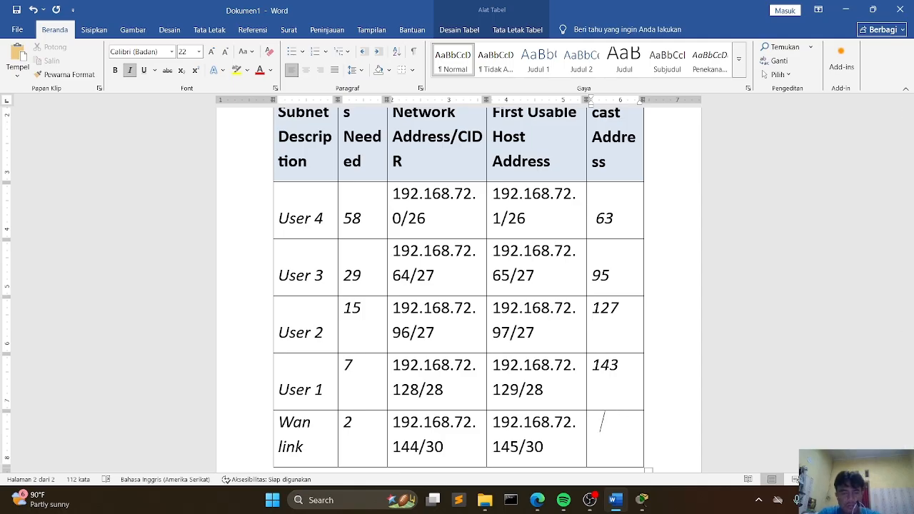
type("147")
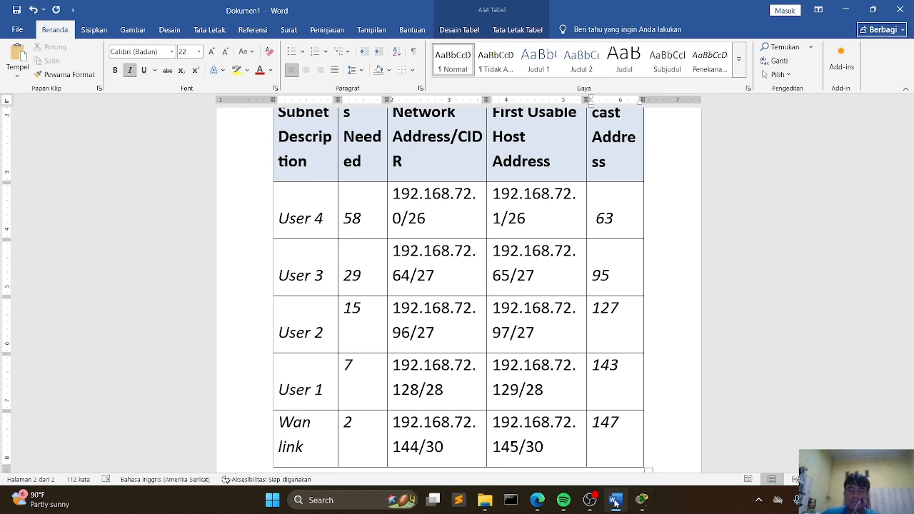
Step: Review the addressing scheme instructions in the Packet Tracer activity and return to the Word document
left_click(615, 503)
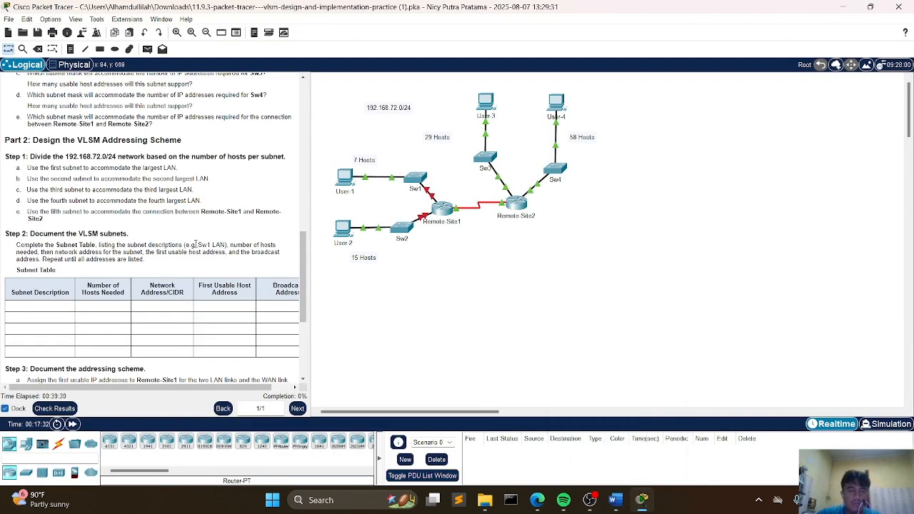
scroll(195, 244, "down", 3)
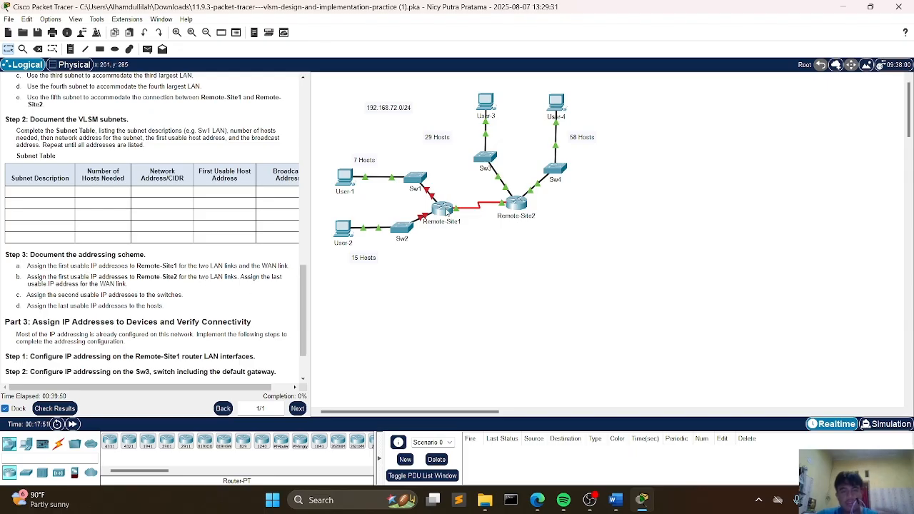
left_click(616, 500)
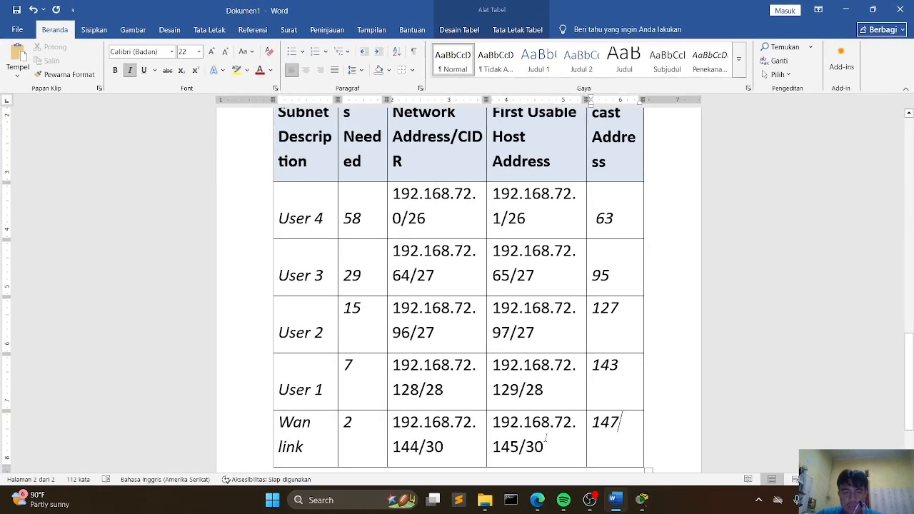
Step: Insert a page break after the subnet table to start a new page
scroll(508, 375, "down", 3)
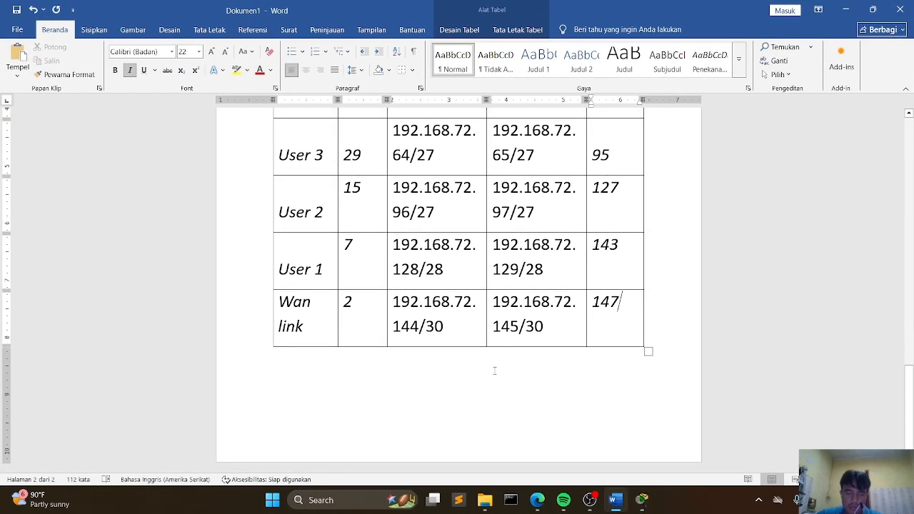
left_click(325, 372)
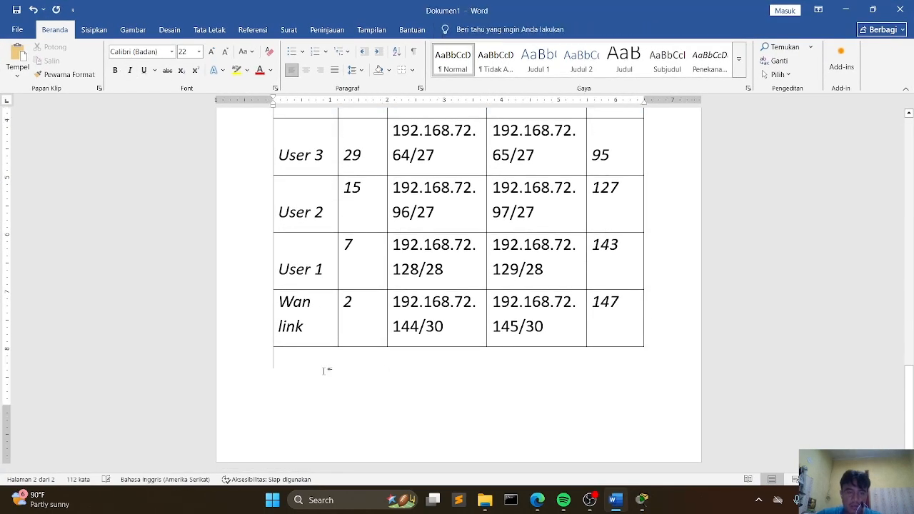
left_click(95, 30)
left_click(89, 66)
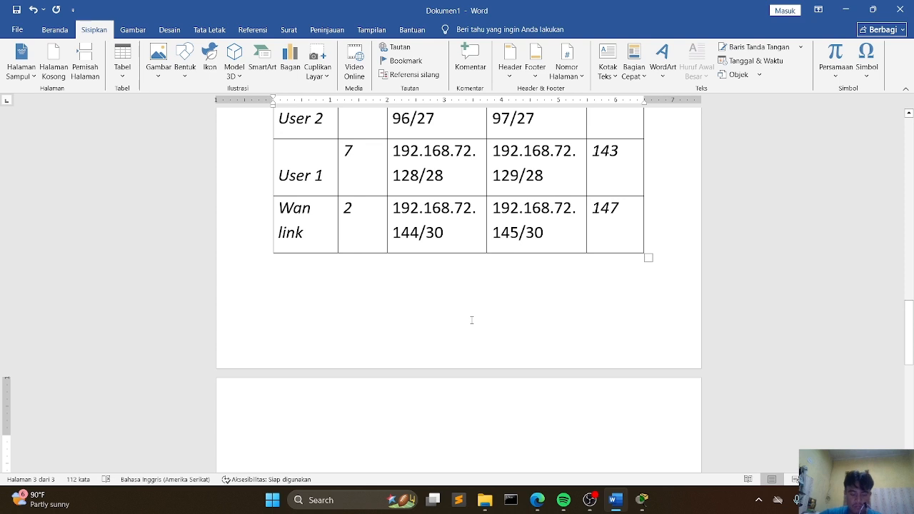
Step: Write the heading line Remote site 1 = on the new page
type("remote ")
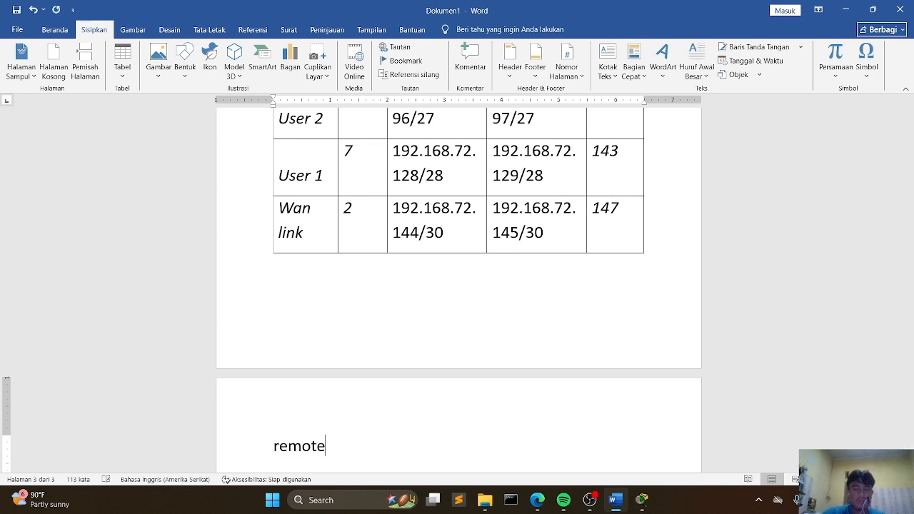
type("s")
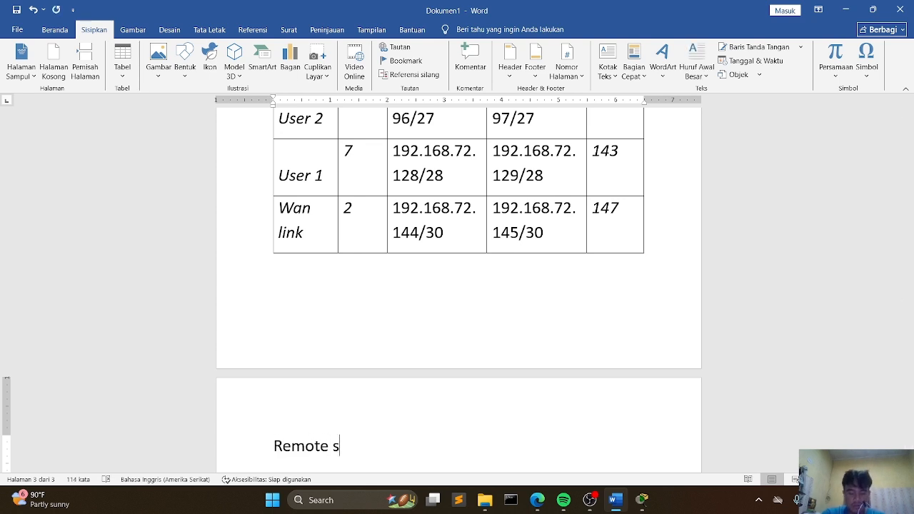
type("ite 1")
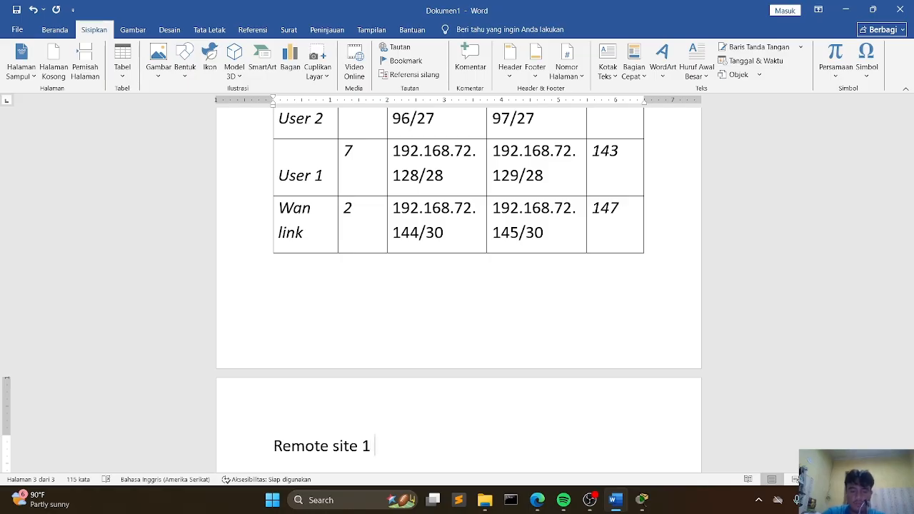
type(" =")
key("Return")
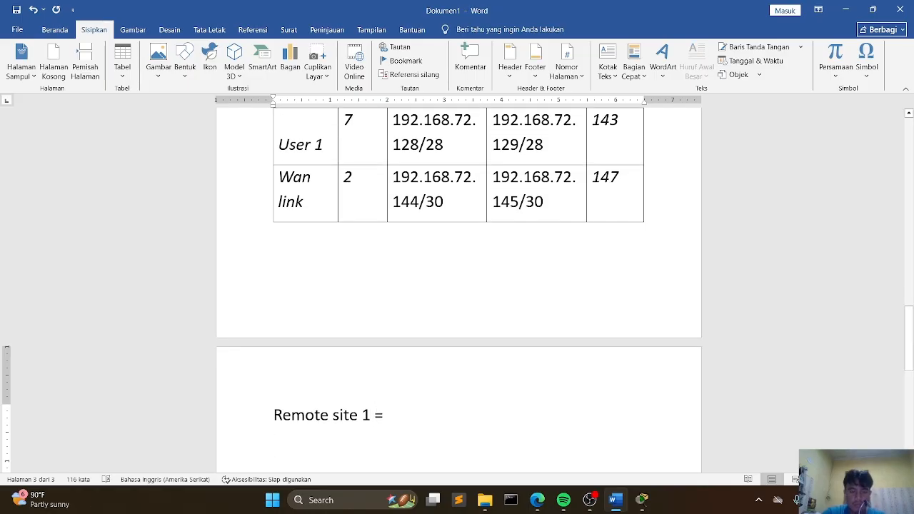
Step: Add the line G0/0 = 129 under the Remote site 1 heading
type("G0")
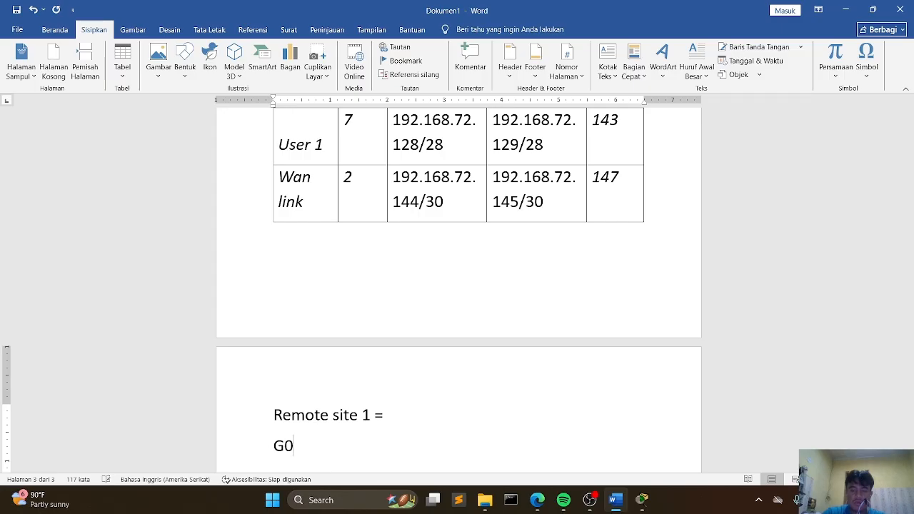
type("/0")
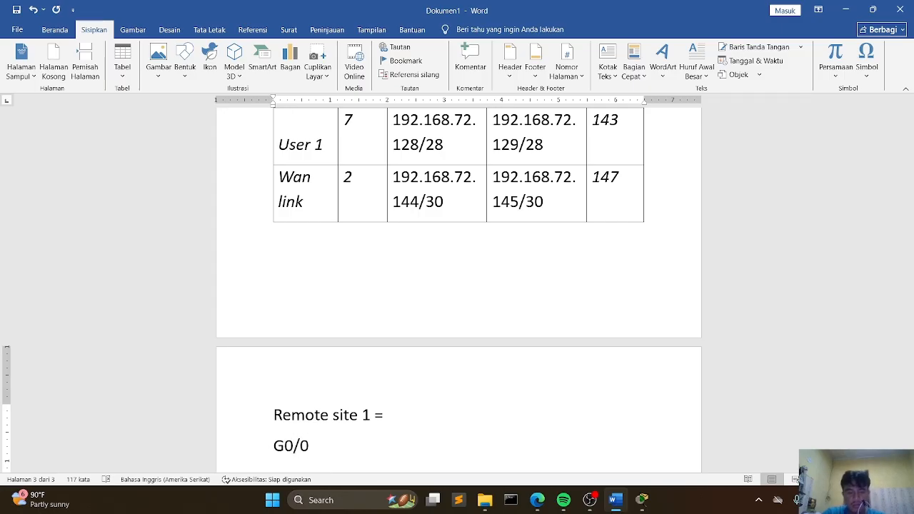
type(" 129")
key("Left")
key("Left")
key("Left")
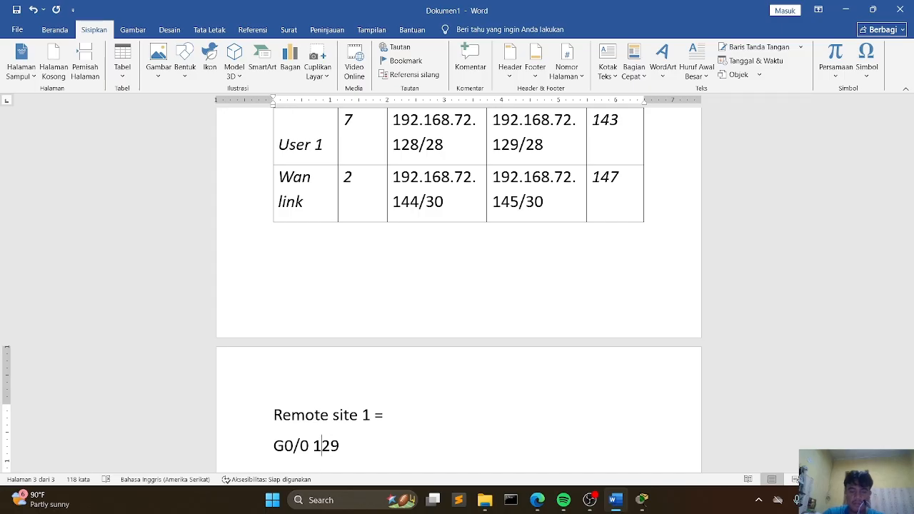
type("=")
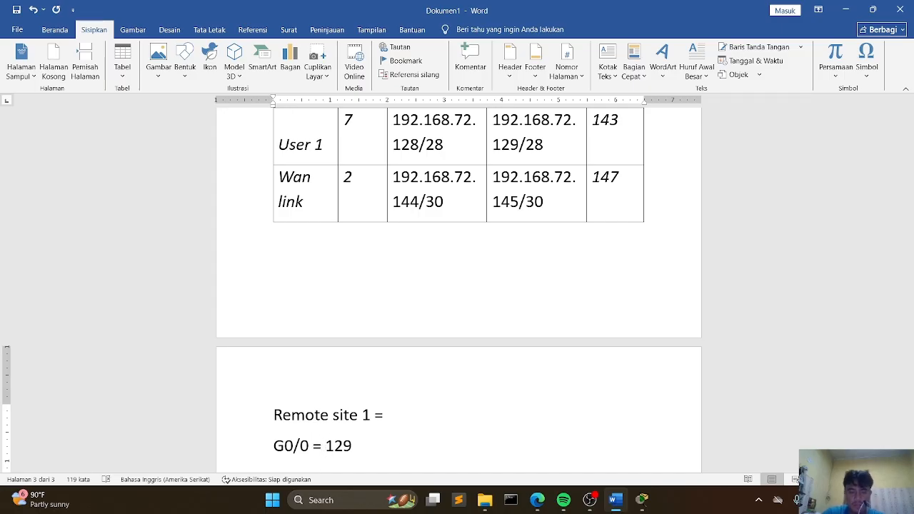
key("Right")
key("Right")
key("Return")
Step: Add the line G0/1 = 97 below it
type("g")
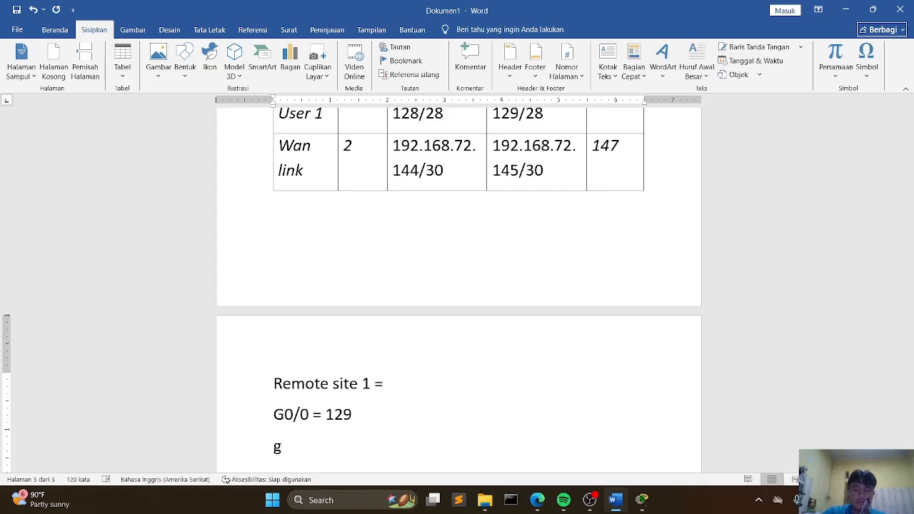
key("BackSpace")
type("G0/1 =")
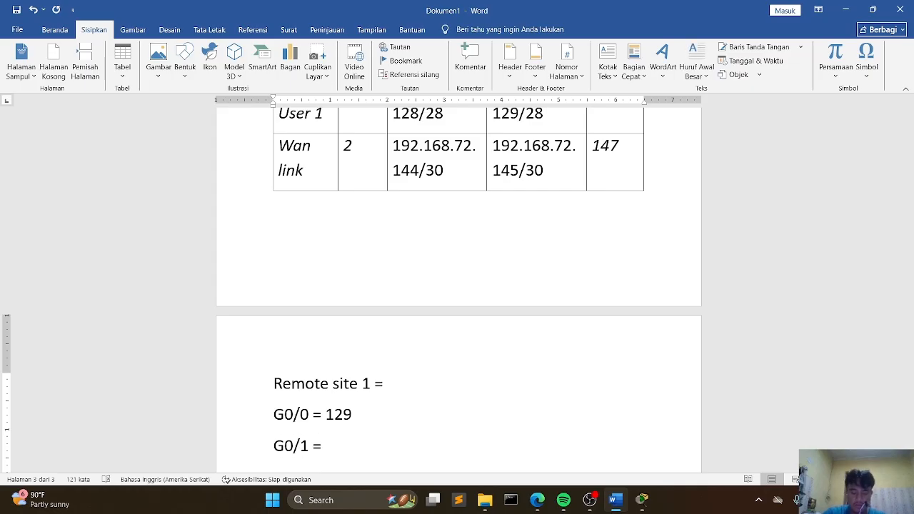
type(" 97")
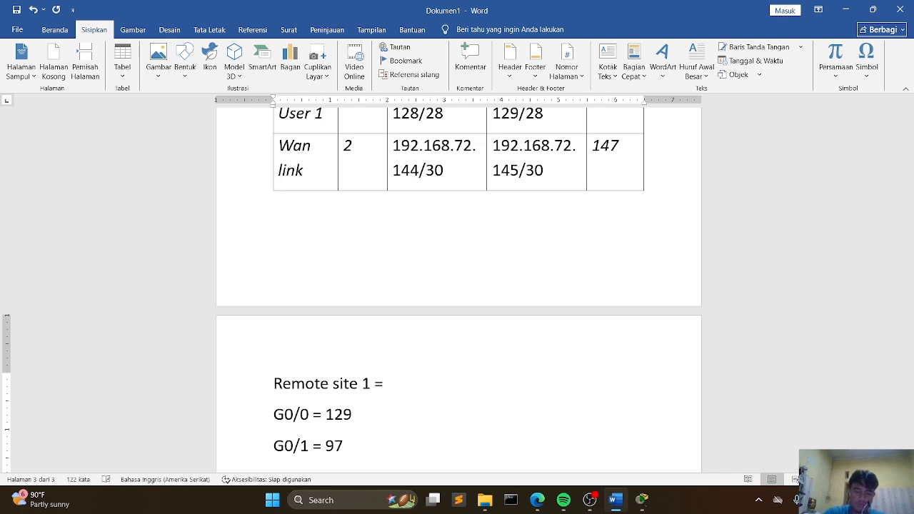
key("Return")
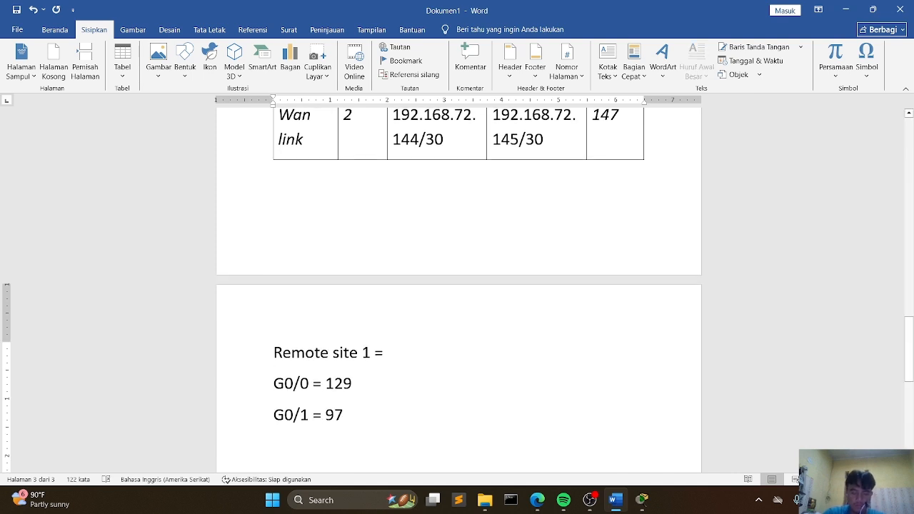
Step: Add the line S0/0 = 145 for the WAN interface
type("s")
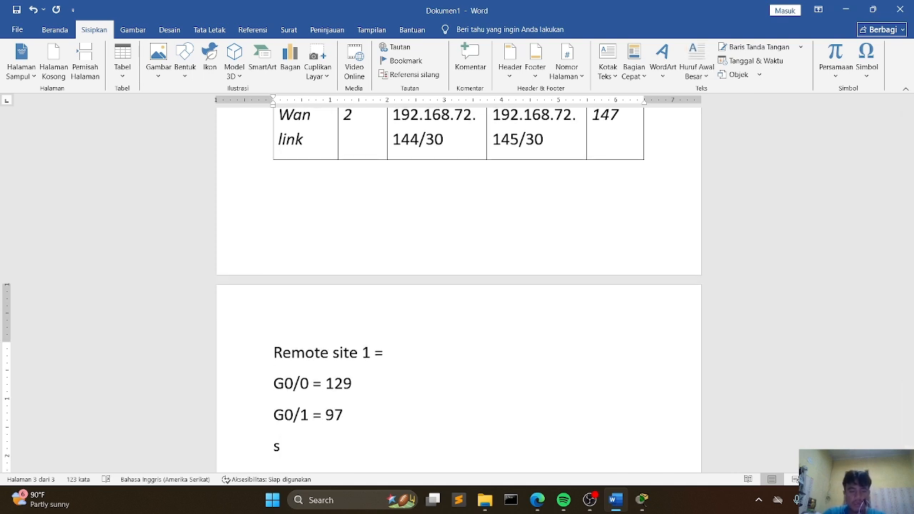
key("BackSpace")
type("S0/0")
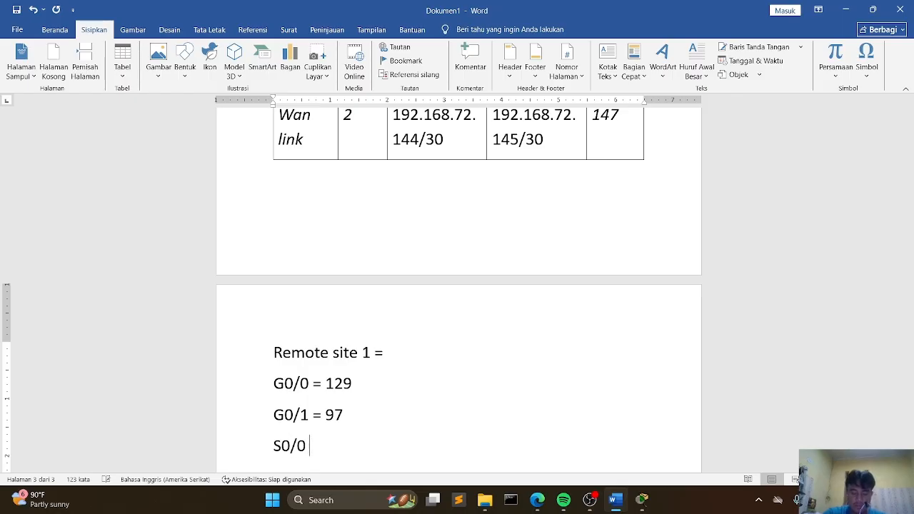
type(" = 14")
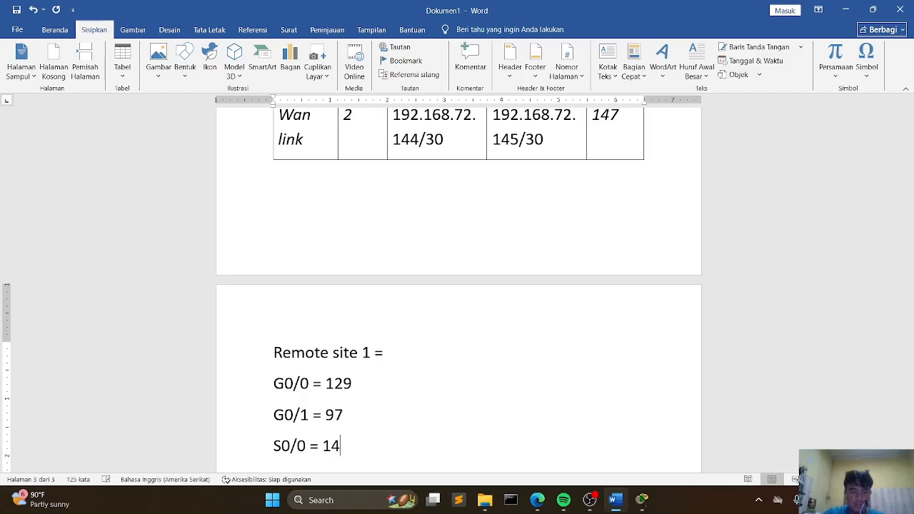
type("5")
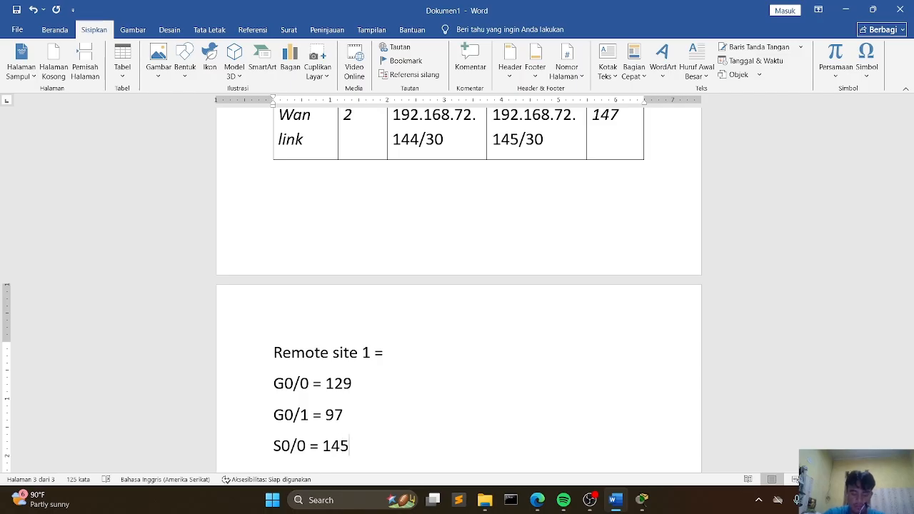
key("Return")
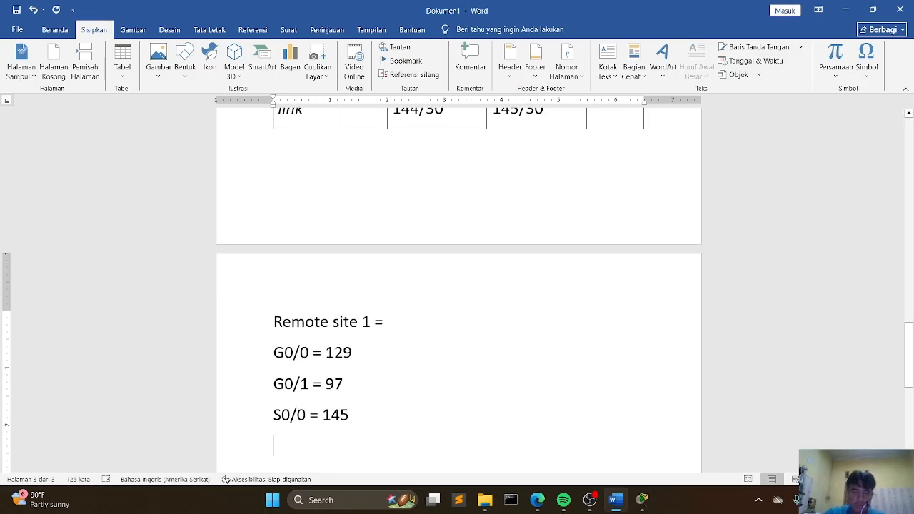
key("Return")
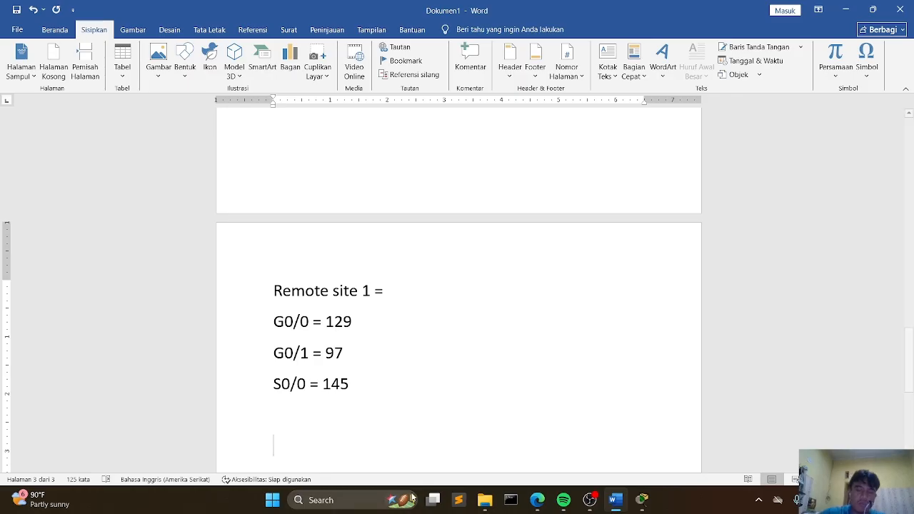
Step: Check the network topology in Packet Tracer and return to the Word document
left_click(641, 500)
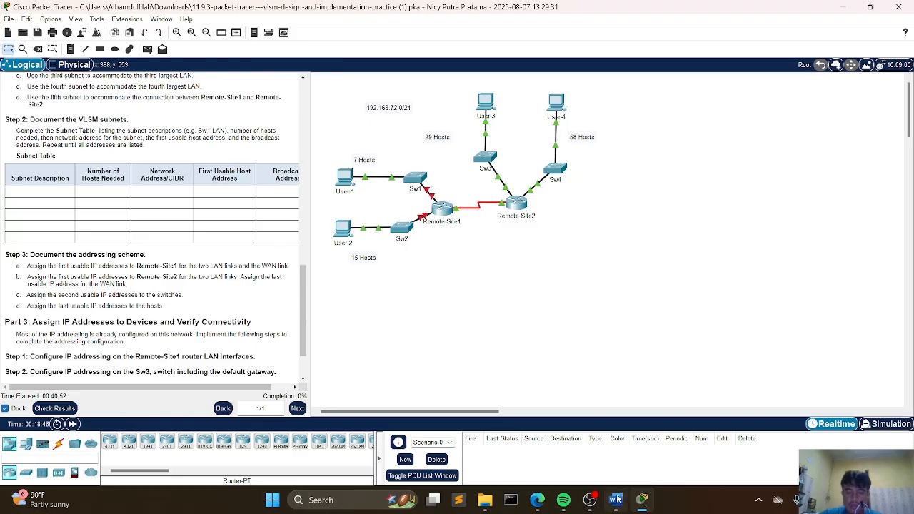
left_click(615, 500)
left_click(300, 409)
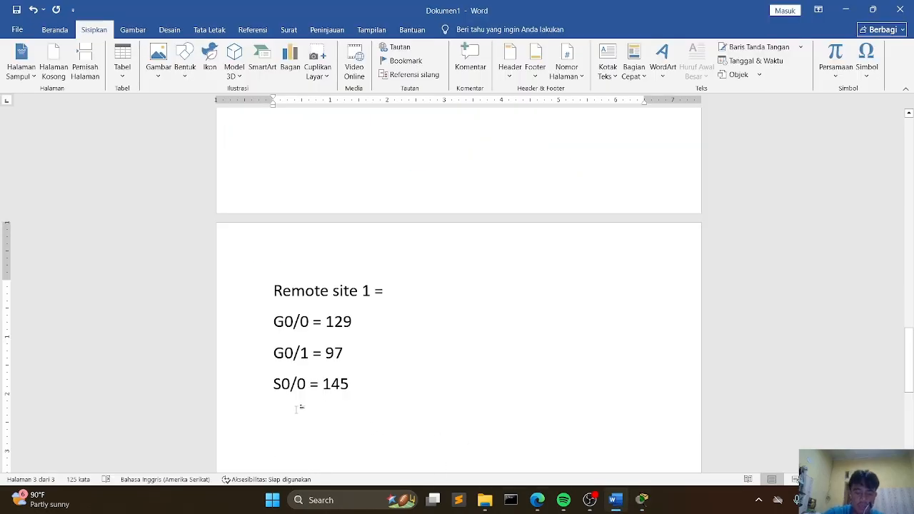
key("Return")
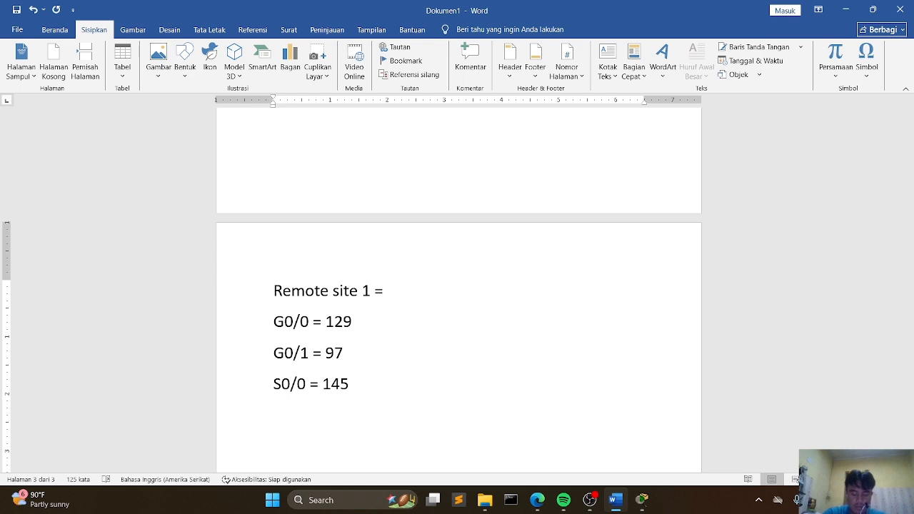
type("rem")
key("BackSpace")
key("BackSpace")
key("BackSpace")
key("BackSpace")
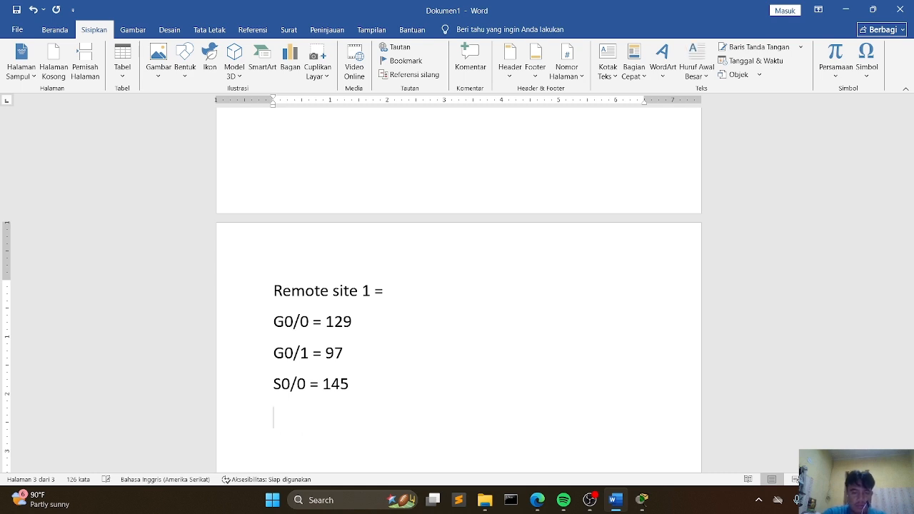
Step: Add the heading line Remote site 2 = below the Remote site 1 entries
type("remote ")
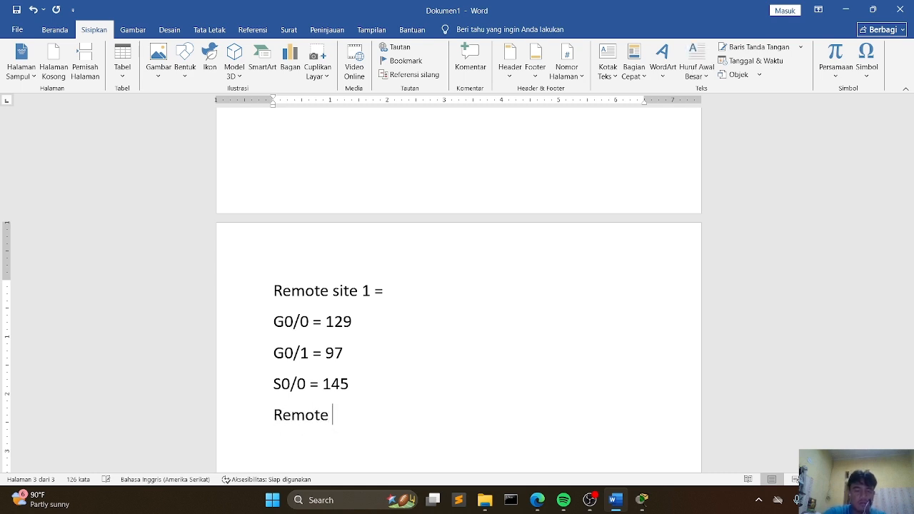
type("site 2 =")
key("Return")
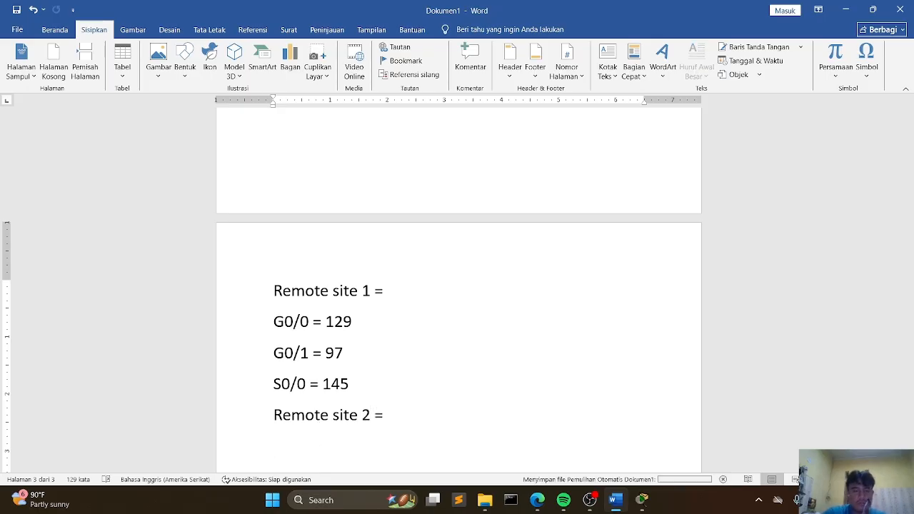
Step: Copy the three Remote site 1 interface lines and paste them below the Remote site 2 heading
left_click_drag(356, 383, 274, 322)
key("ctrl+c")
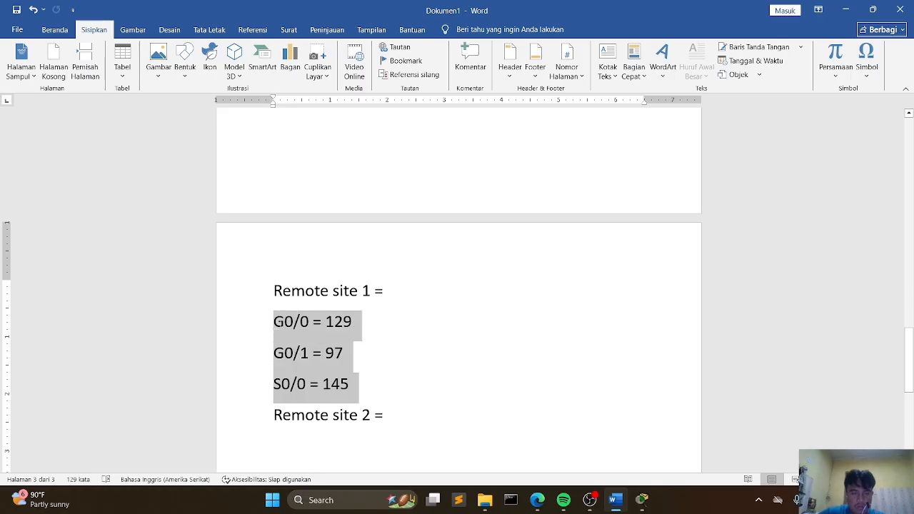
left_click(407, 421)
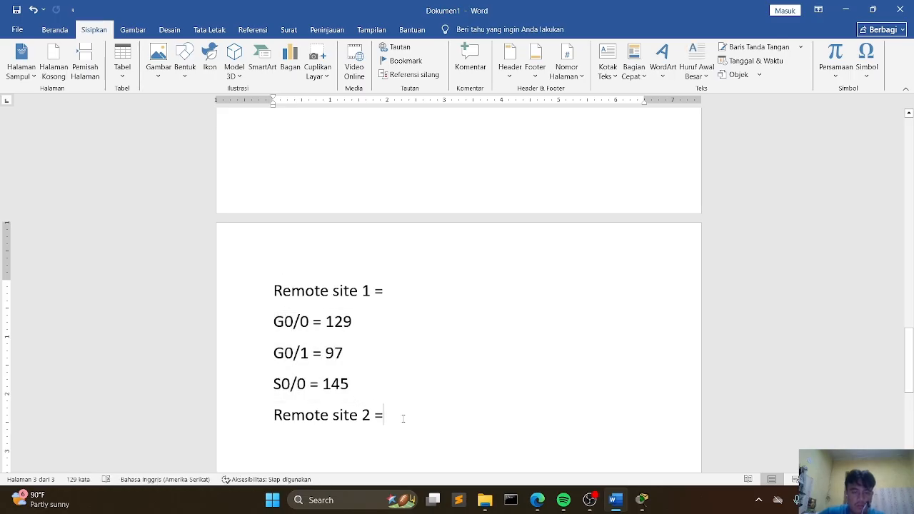
key("Return")
key("ctrl+v")
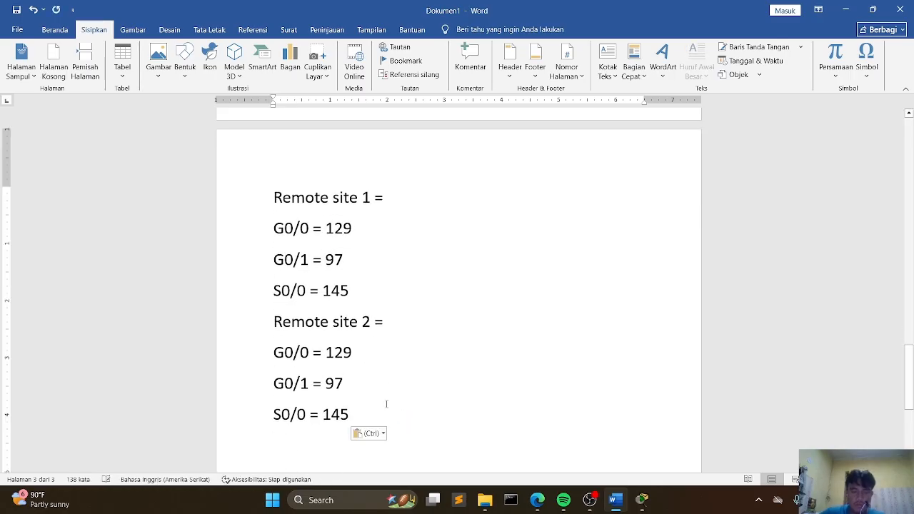
Step: Change the pasted G0/0 value under Remote site 2 to 65
left_click(373, 355)
key("BackSpace")
key("BackSpace")
key("BackSpace")
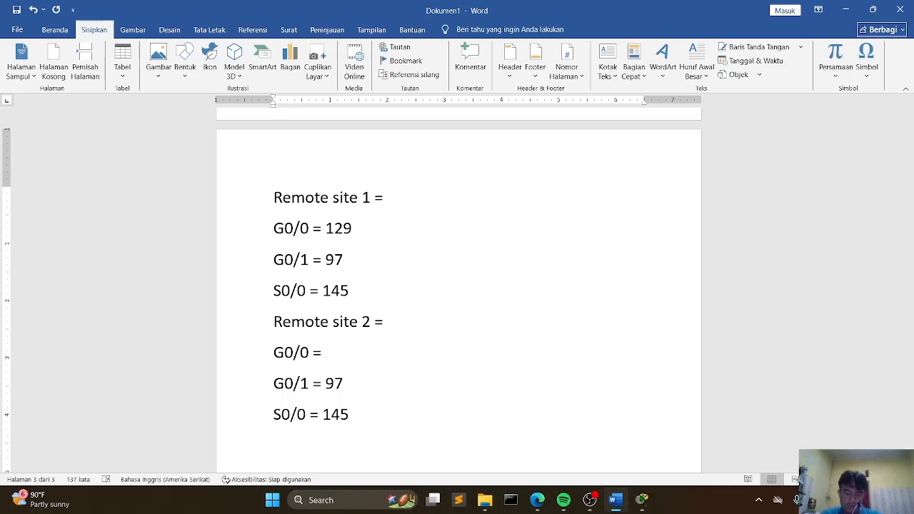
type("65")
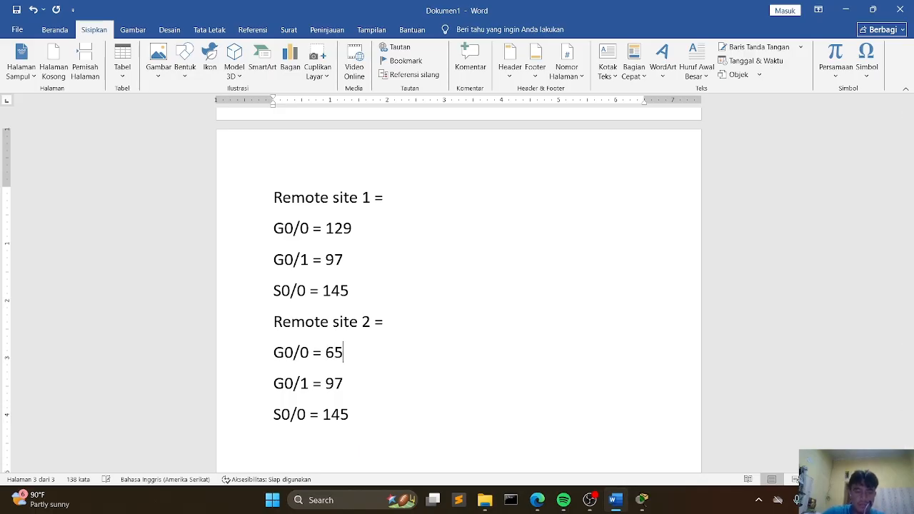
Step: Set Remote site 2's G0/1 value to 1 and its S0/0 value to 146
key("Down")
key("BackSpace")
key("BackSpace")
type("1")
key("Down")
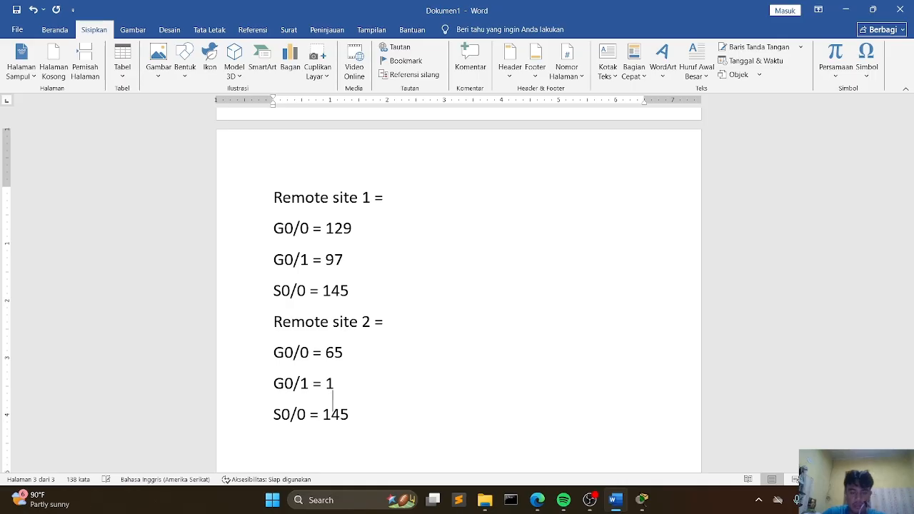
key("Right")
key("Right")
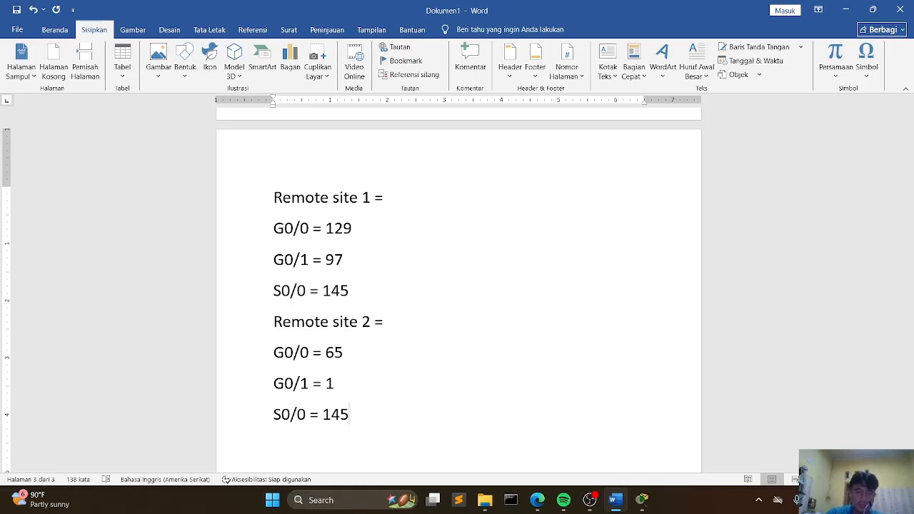
key("BackSpace")
type("6")
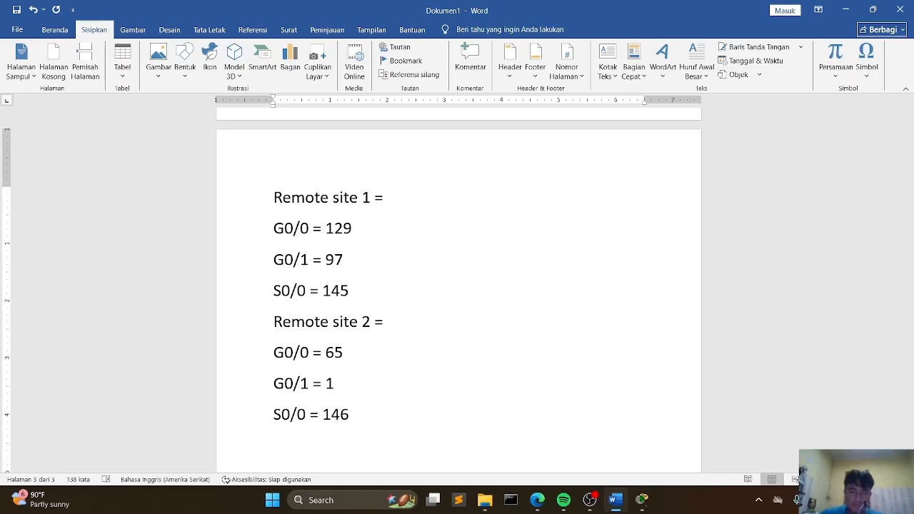
Step: Add a new heading line Switch = below the Remote site 2 entries
key("Return")
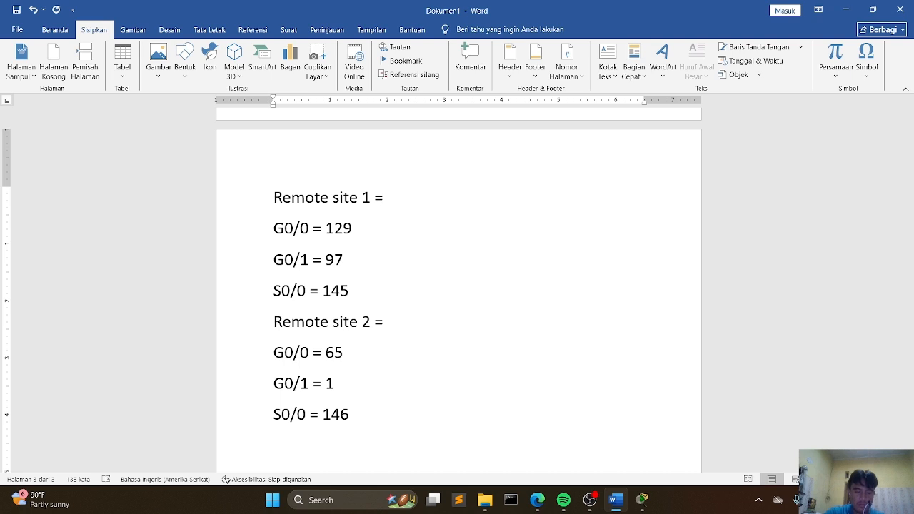
type("switch ")
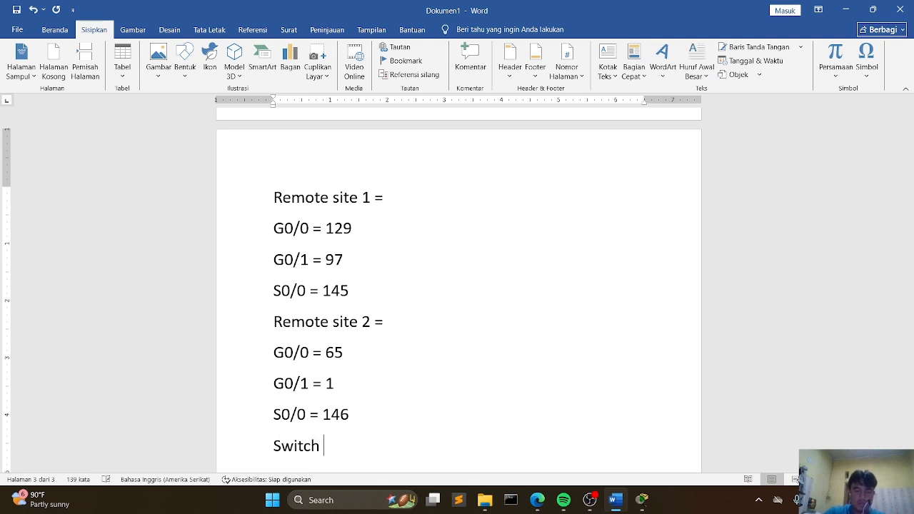
type("=")
key("Return")
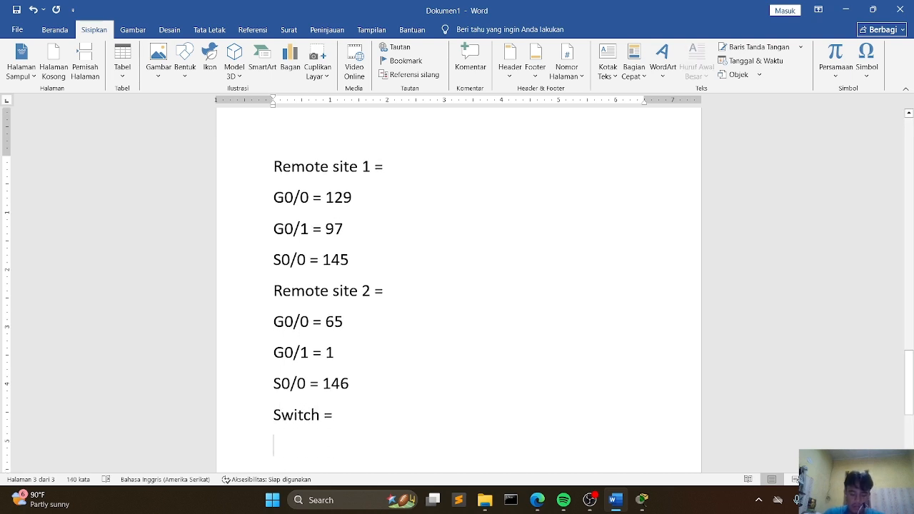
Step: Add four numbered lines 1= through 4= under the Switch heading
type("1=")
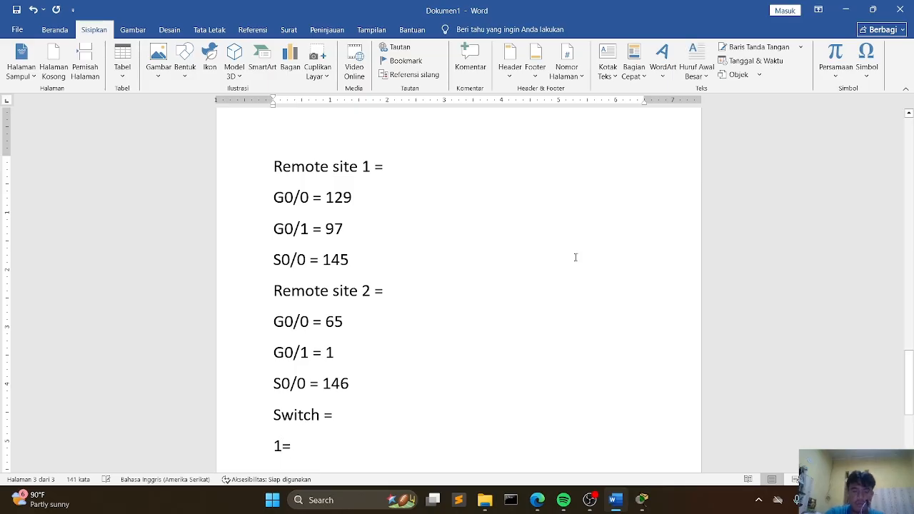
key("Return")
type("1")
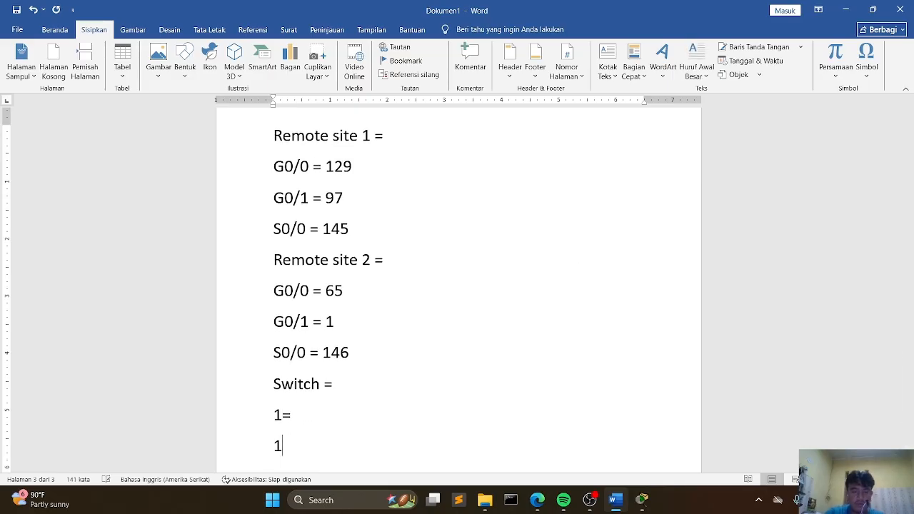
key("BackSpace")
type("2")
key("Return")
type("3")
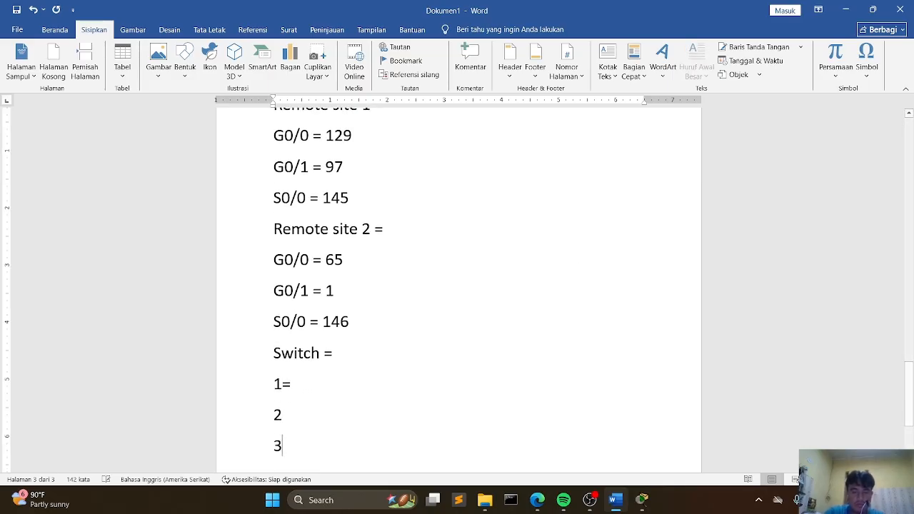
key("Return")
type("4")
key("Up")
key("Up")
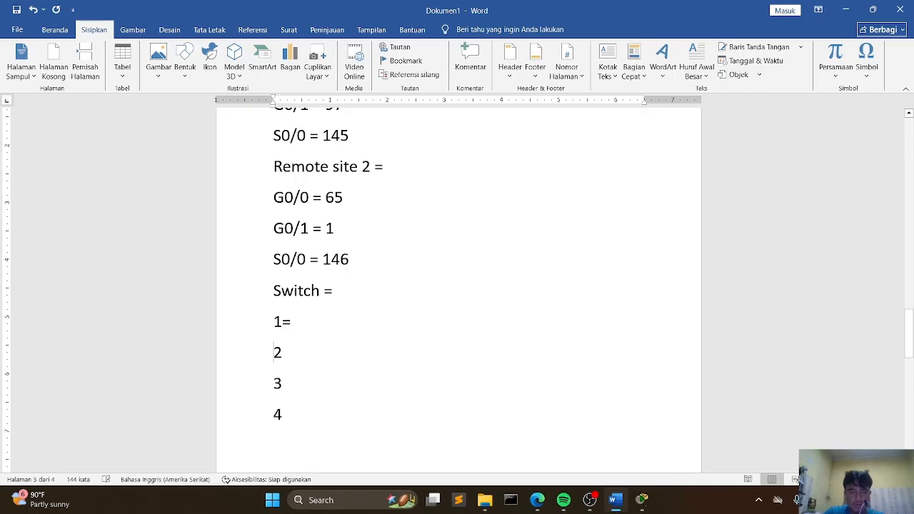
key("End")
type("=")
key("Down")
type("=")
key("Down")
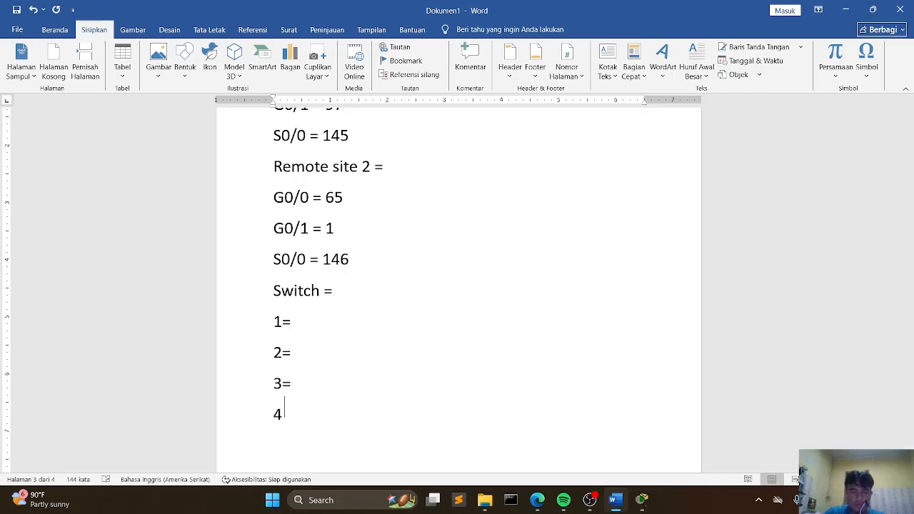
type("=")
Step: Fill the switch lines with addresses 130, 98, 66 and 2
key("Up")
key("Up")
key("Up")
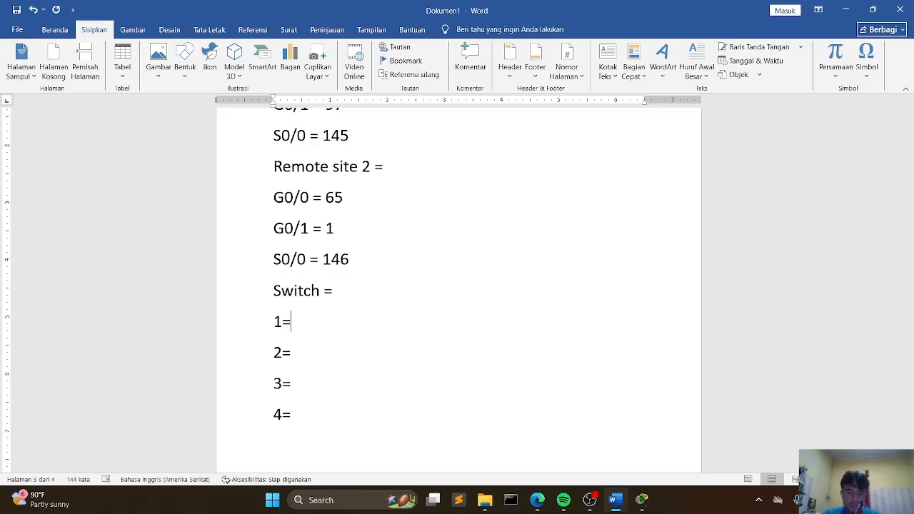
type("130")
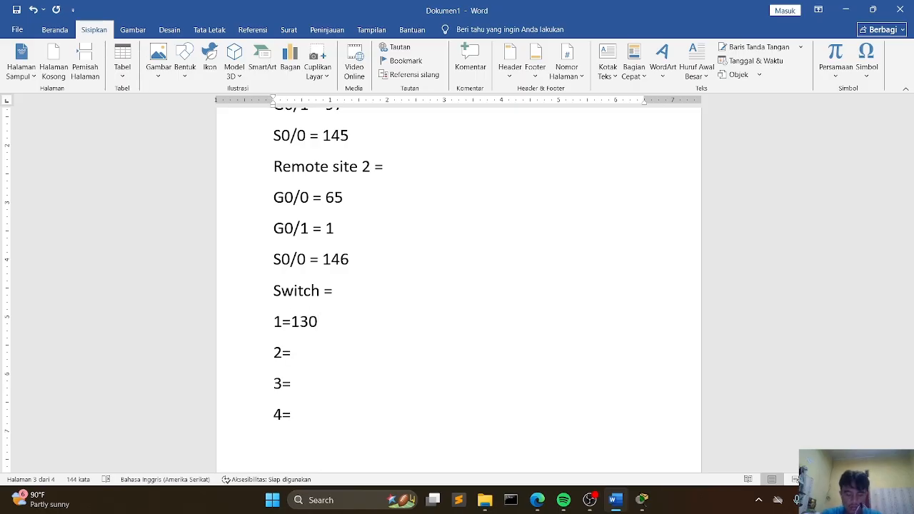
type("98")
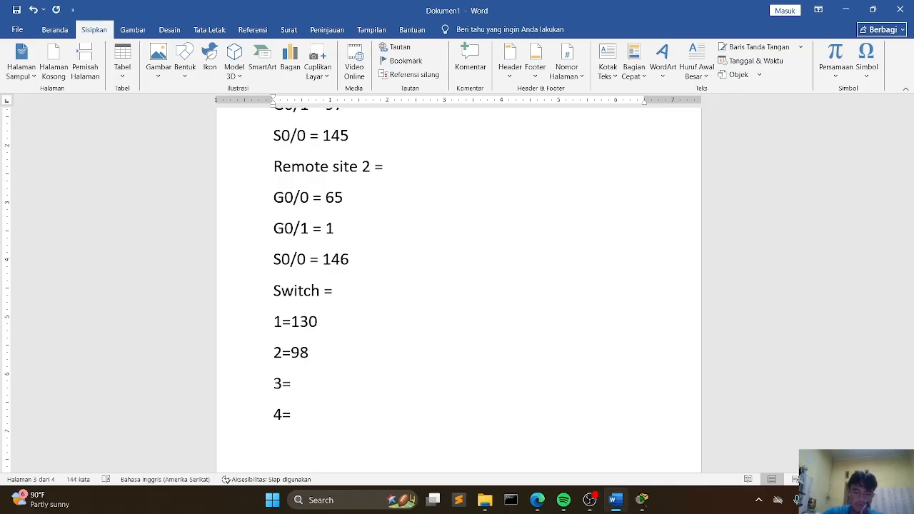
type("66")
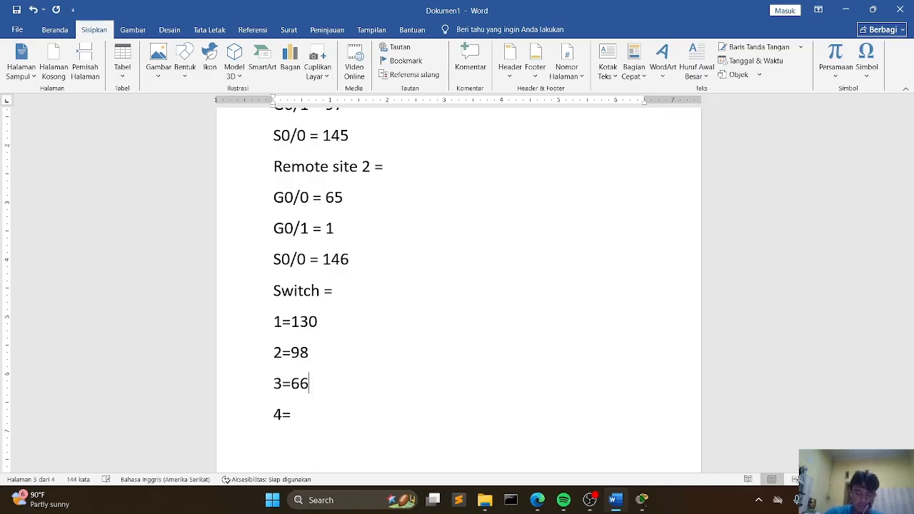
type("2")
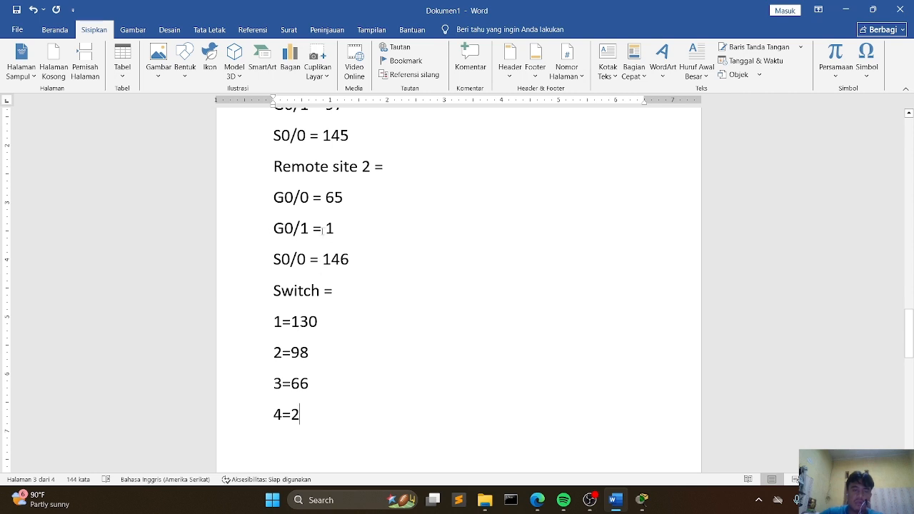
Step: Add a Pc= heading line below the switch entries
scroll(320, 239, "down", 3)
scroll(314, 257, "up", 4)
scroll(310, 275, "down", 1)
scroll(313, 308, "down", 3)
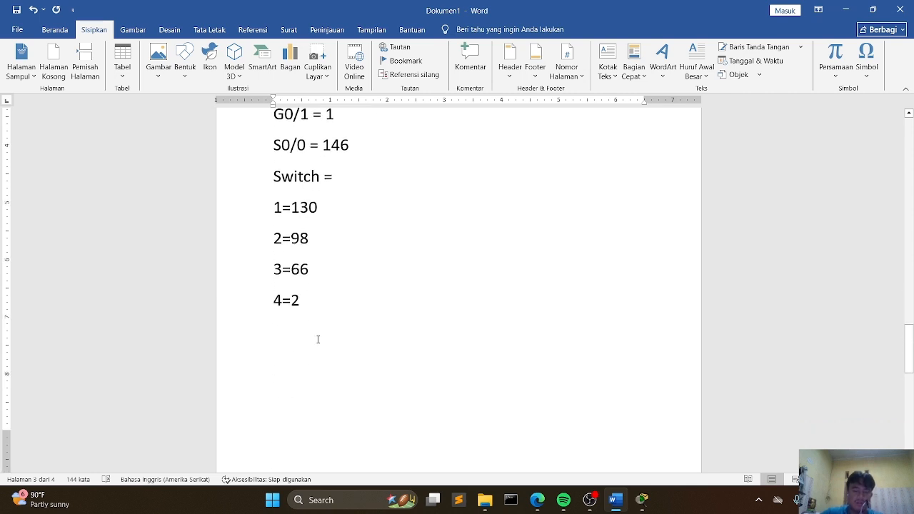
key("Return")
type("pc")
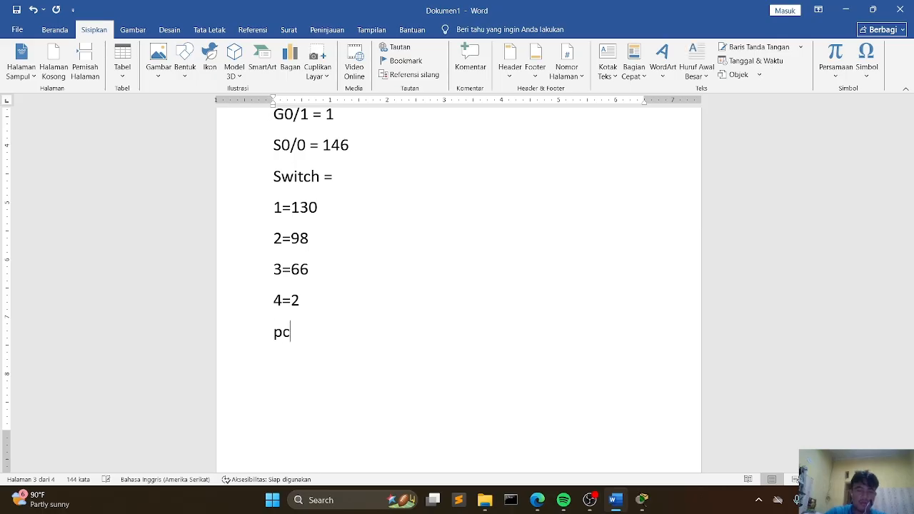
key("Return")
type("1")
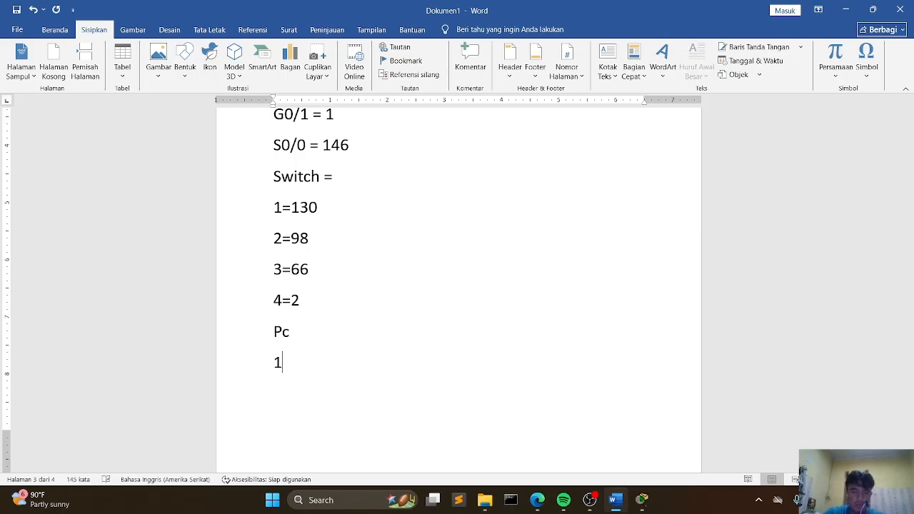
key("BackSpace")
key("BackSpace")
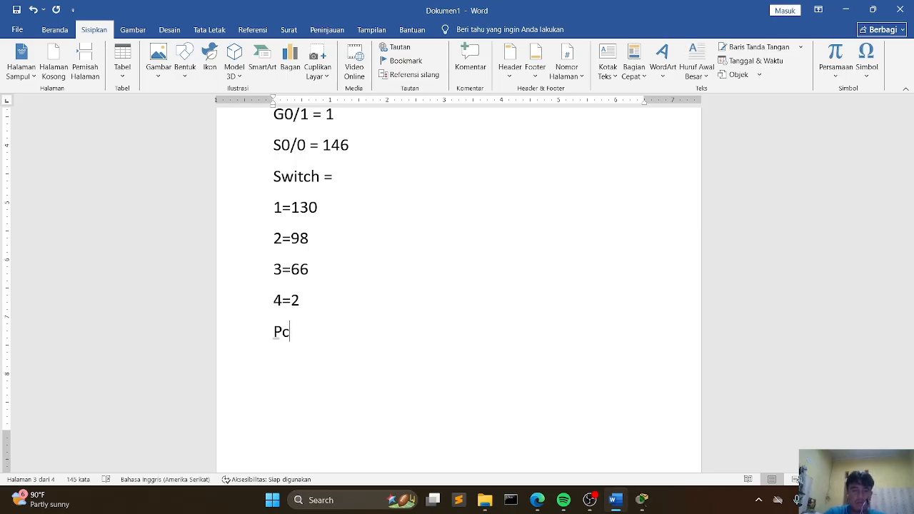
type("=")
Step: Add four numbered lines 1= through 4= under the Pc heading
key("Return")
type("2")
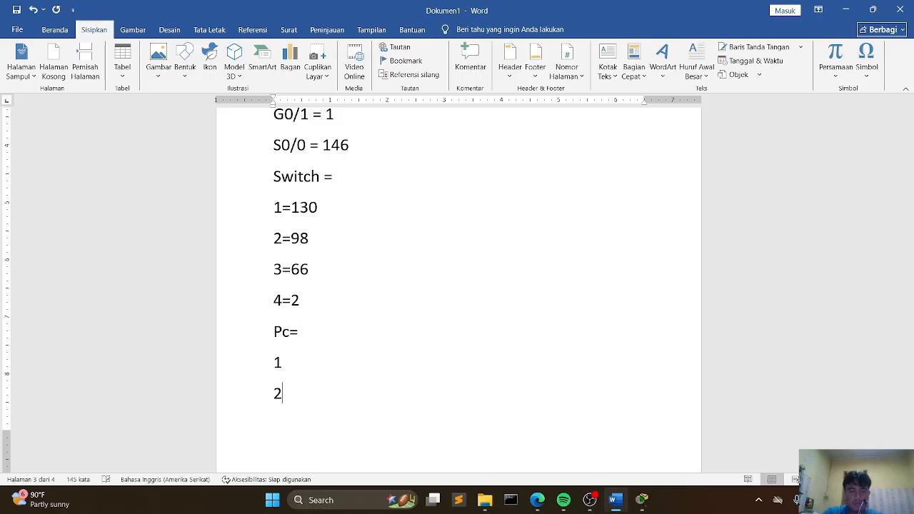
key("Return")
type("3")
key("Return")
type("4=")
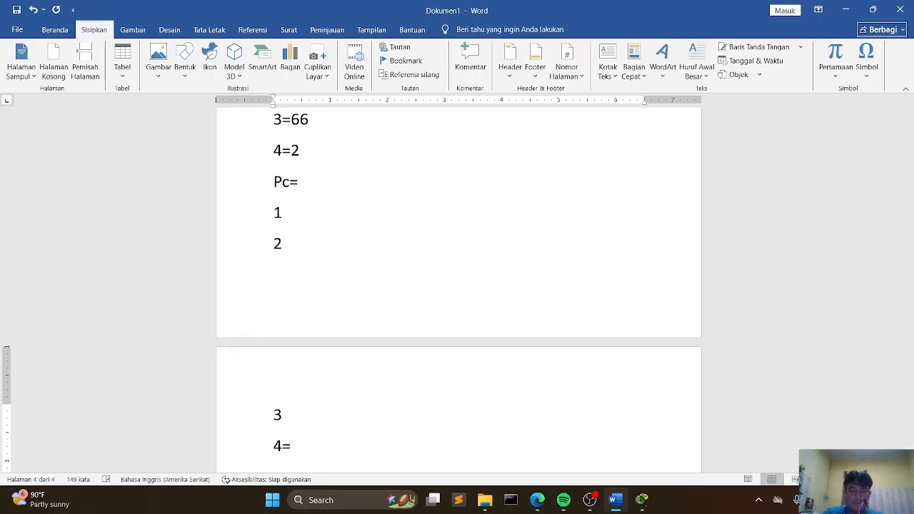
key("Up")
type("=")
key("Up")
type("=")
key("Up")
type("=")
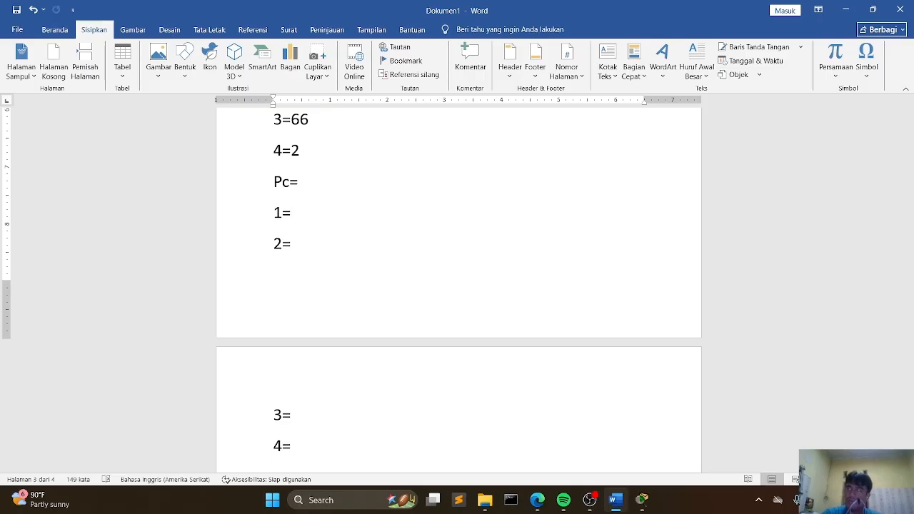
type("142")
Step: Fill the PC lines with addresses 142, 126, 94 and 62, then switch to Packet Tracer
key("Down")
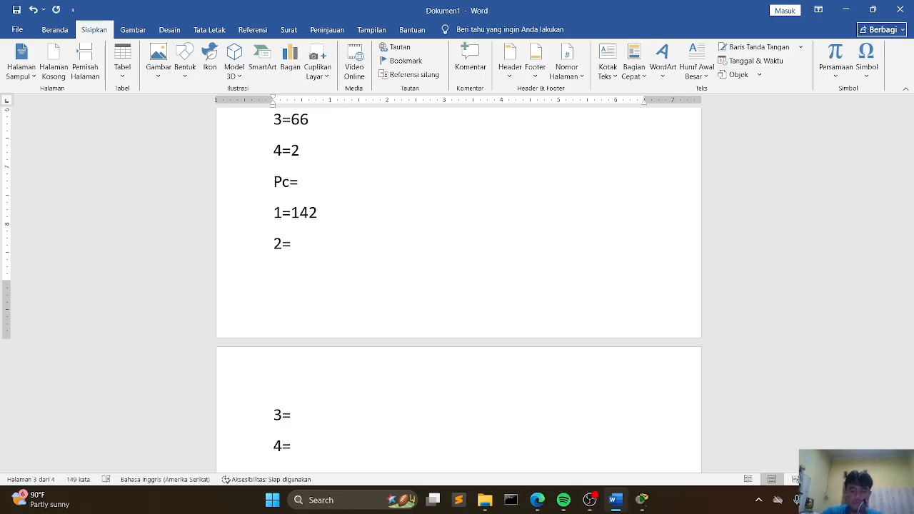
type("126")
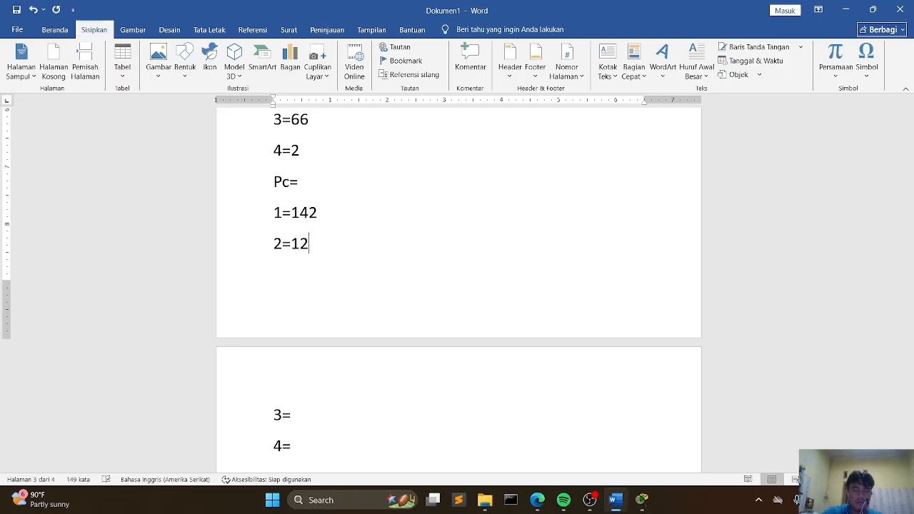
key("Down")
key("Down")
type("94")
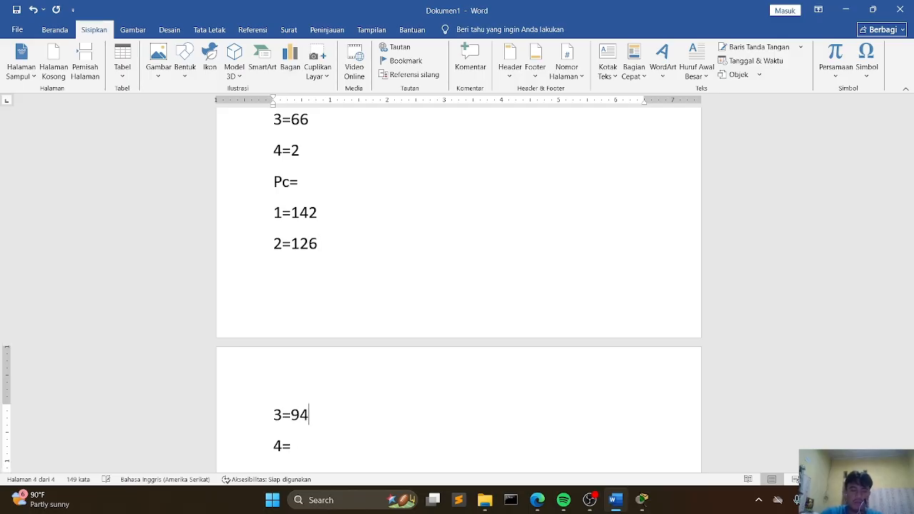
key("Down")
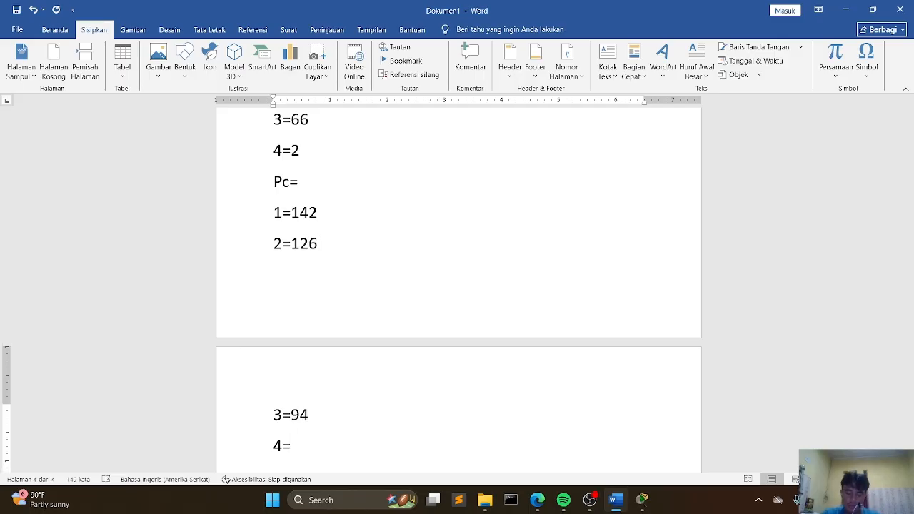
type("62")
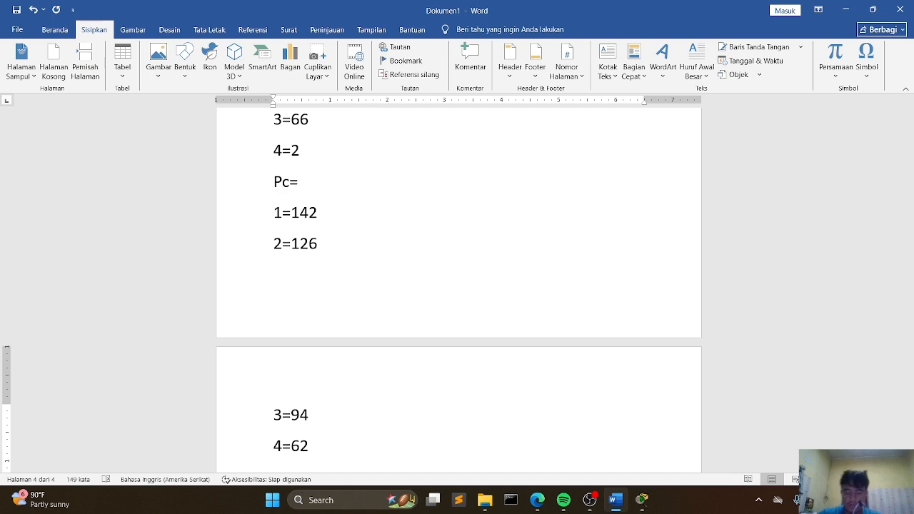
left_click(642, 500)
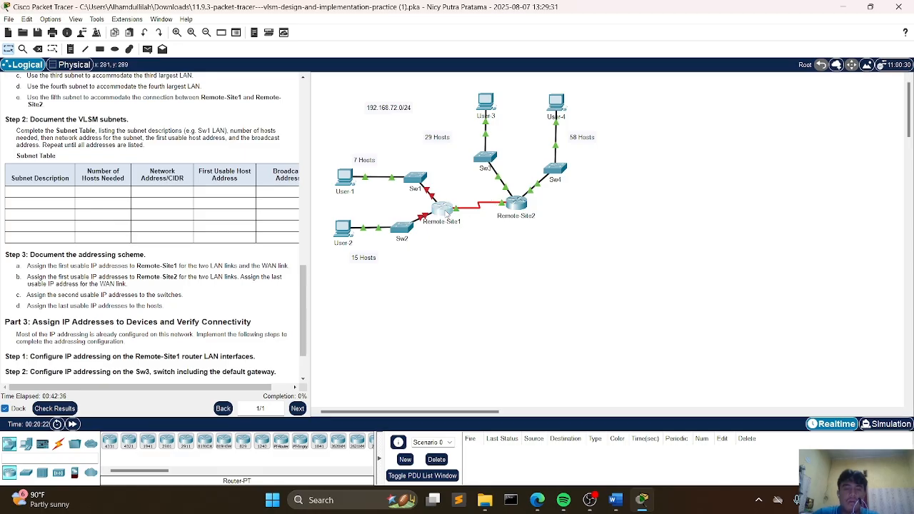
Step: Review the Part 3 instructions for configuring IP addressing on the Remote-Site1 router LAN interfaces
left_click(448, 211)
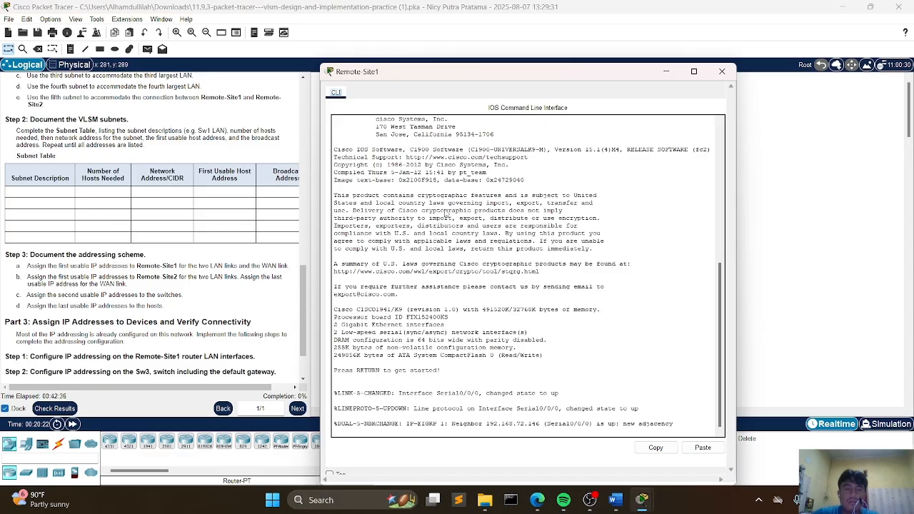
left_click(723, 72)
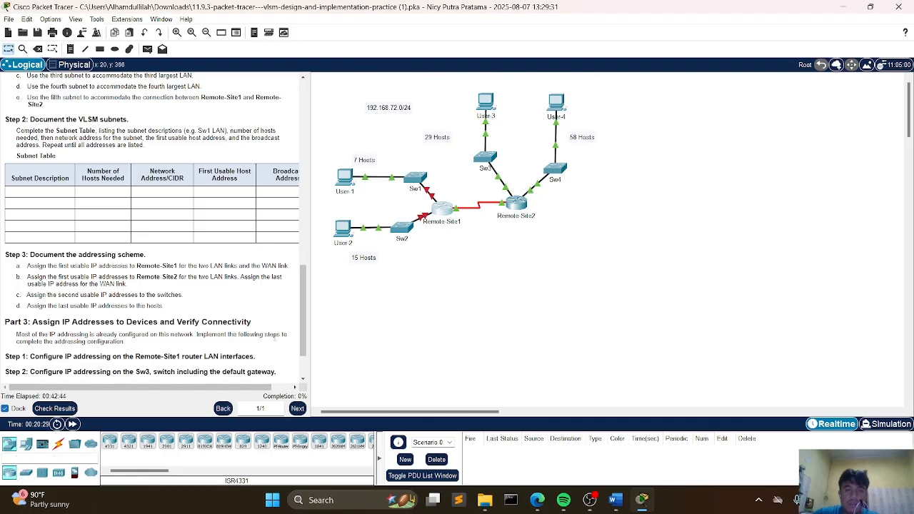
scroll(202, 308, "down", 3)
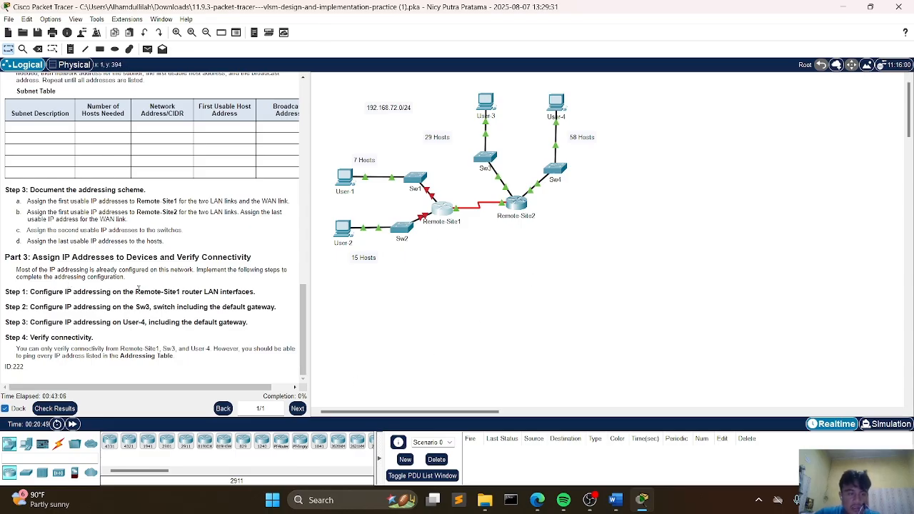
Step: Open the Remote-Site1 router CLI and try to enter configuration mode with conf t
left_click(445, 210)
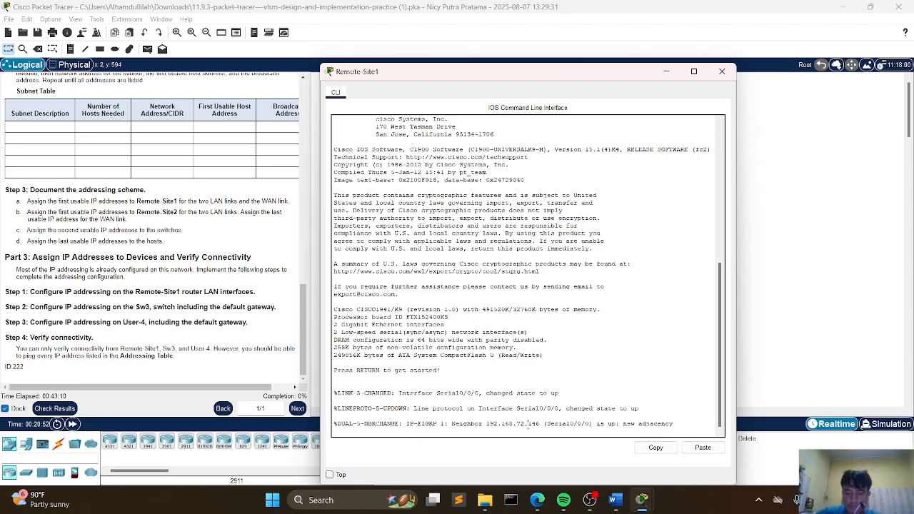
key("Return")
key("Return")
key("Return")
type("en")
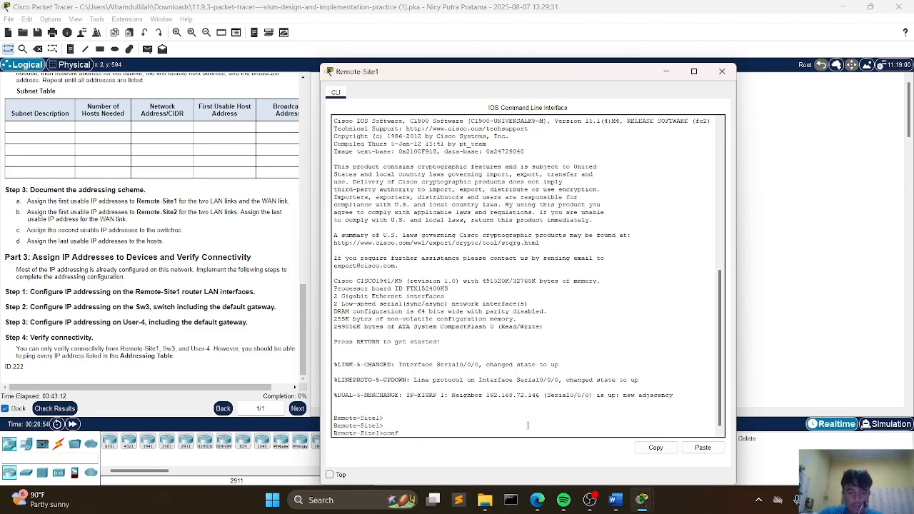
type("nf t")
key("Return")
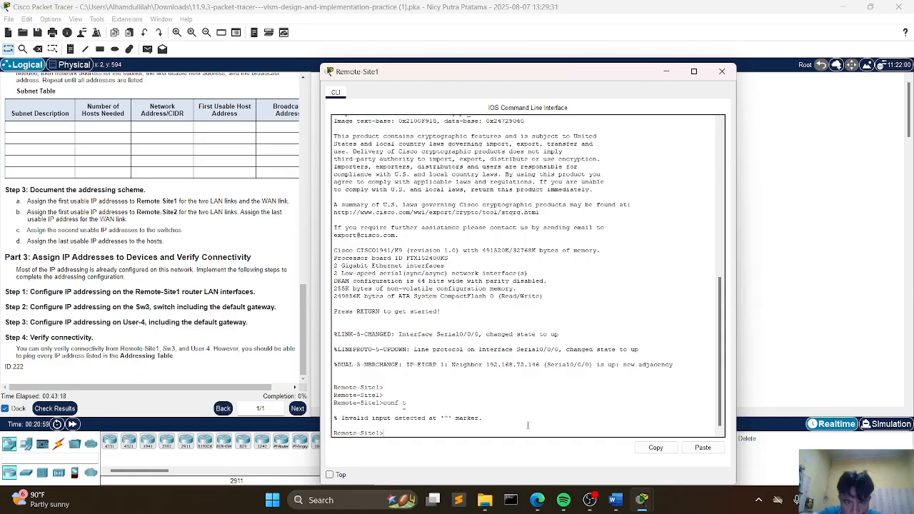
type("conf")
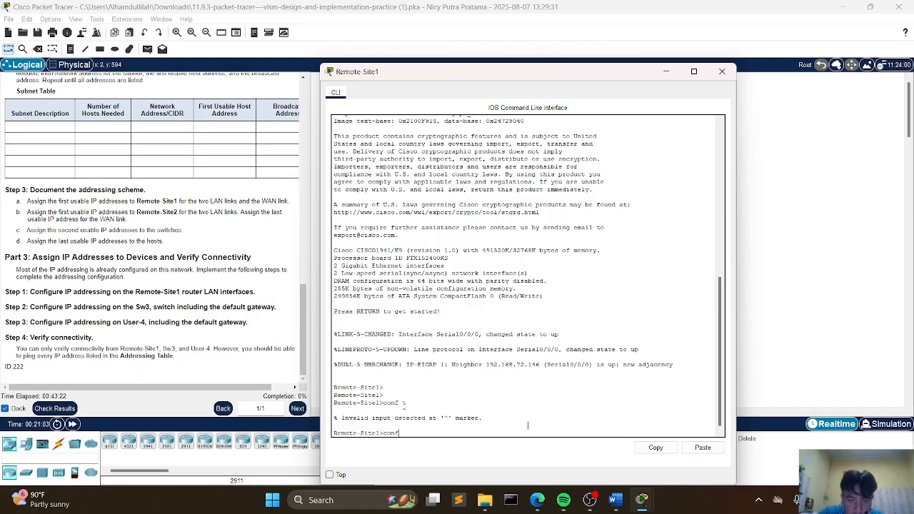
type(" t")
key("Return")
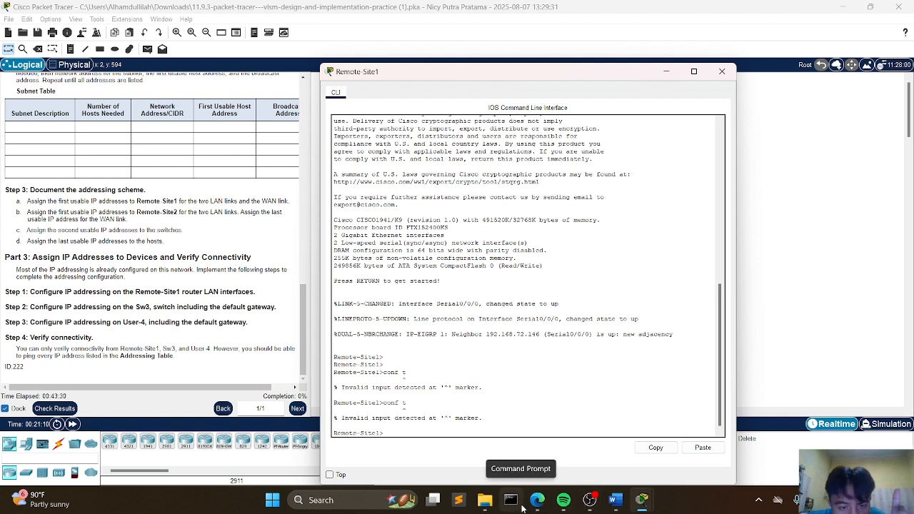
mouse_move(539, 506)
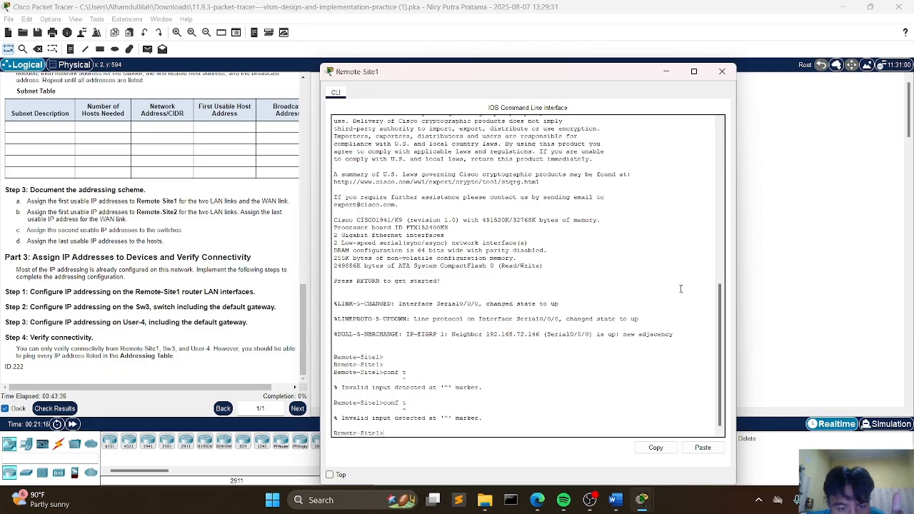
type("conf")
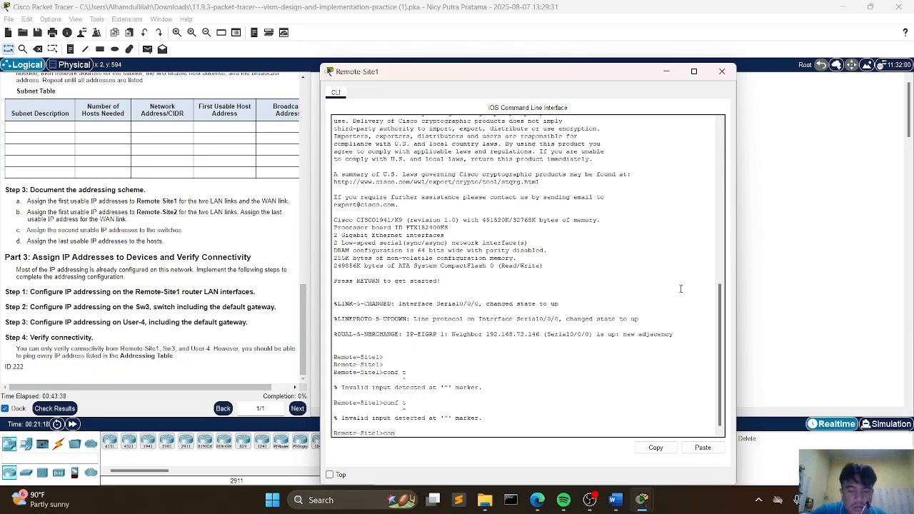
key("Return")
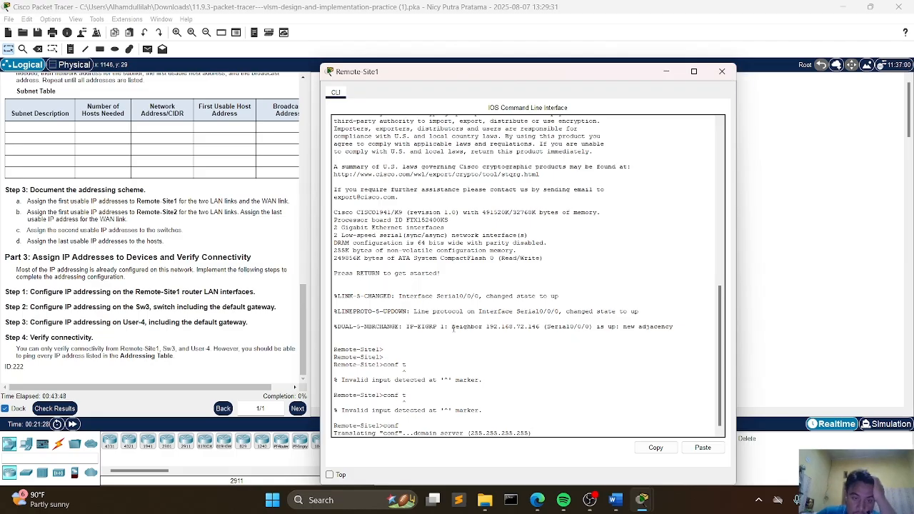
mouse_move(589, 493)
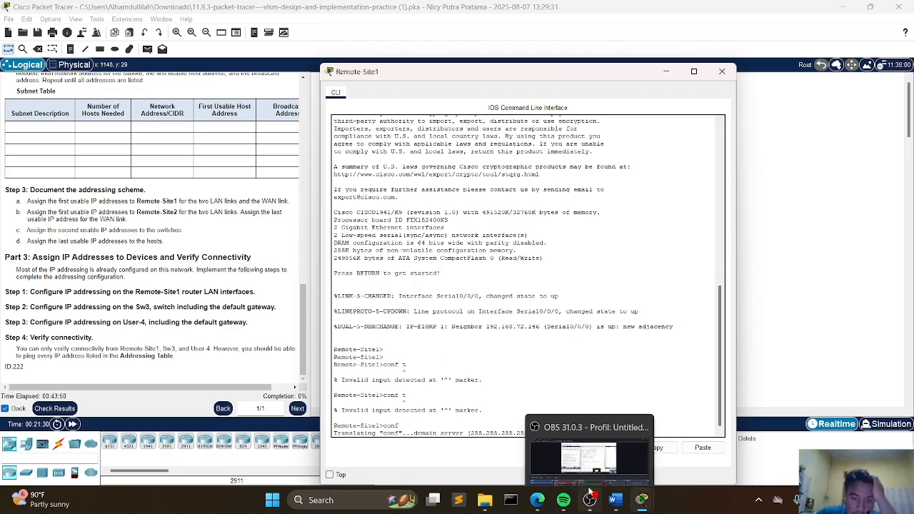
left_click(590, 440)
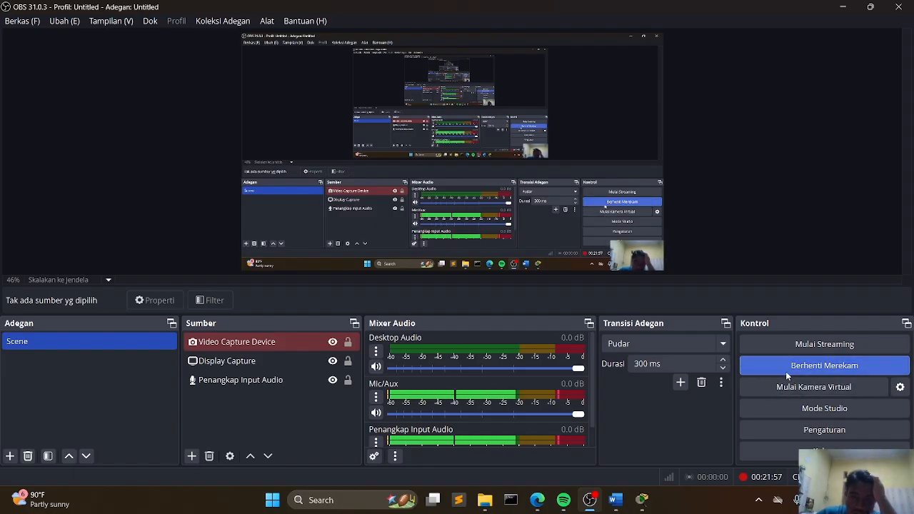
left_click(793, 370)
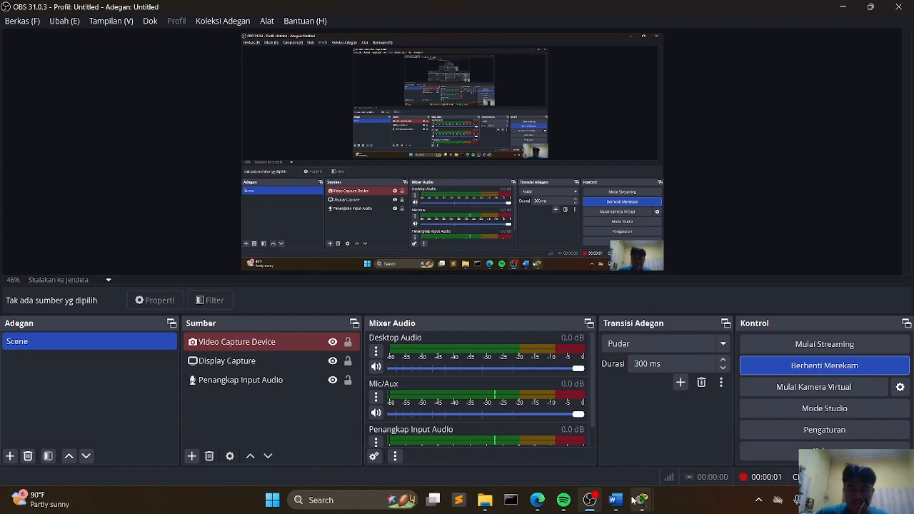
mouse_move(650, 501)
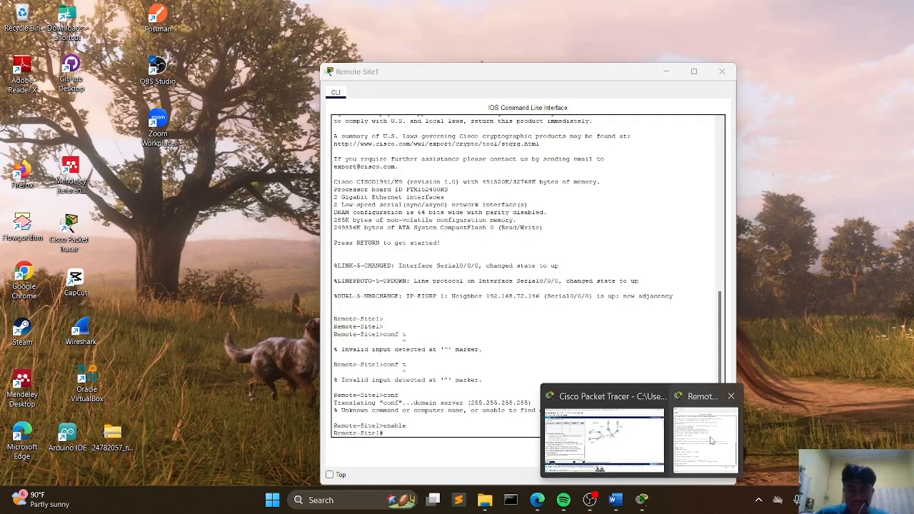
left_click(707, 440)
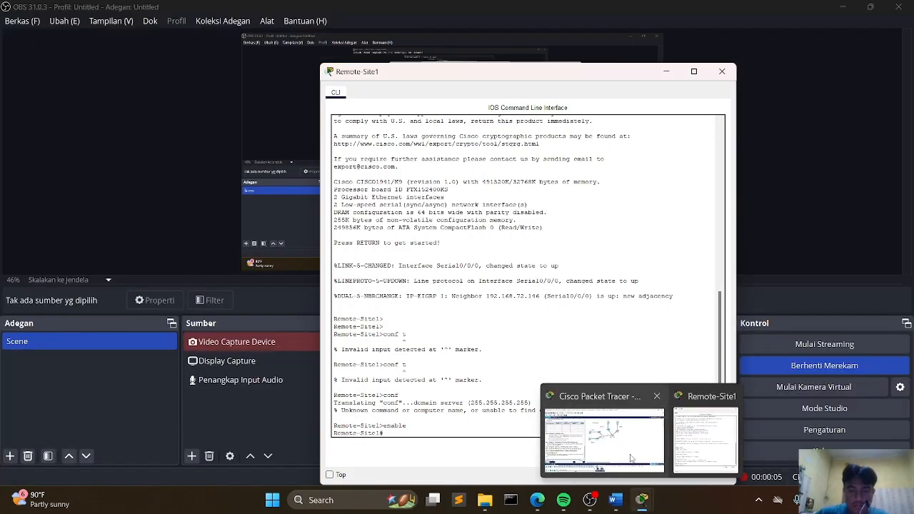
left_click(600, 440)
mouse_move(643, 502)
left_click(686, 453)
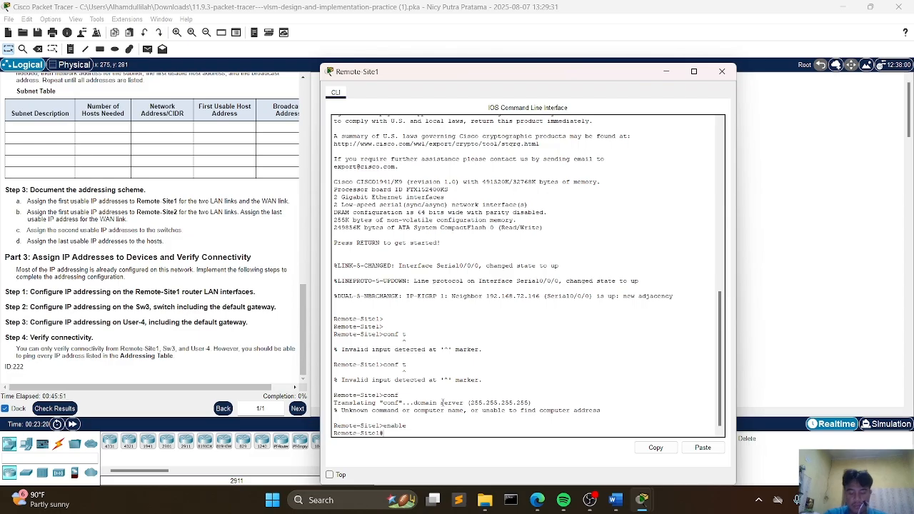
Step: Enter global configuration mode on Remote-Site1 and select interface g0/0
type("con")
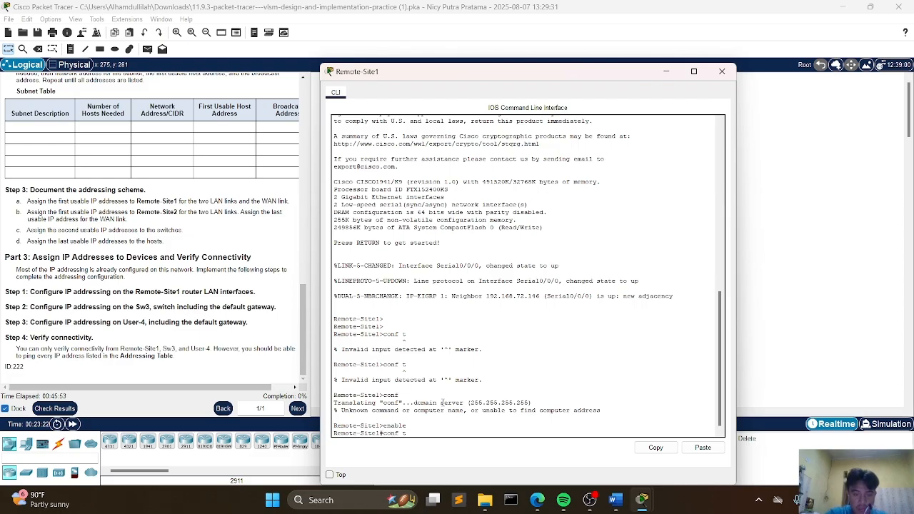
type("f t")
key("Return")
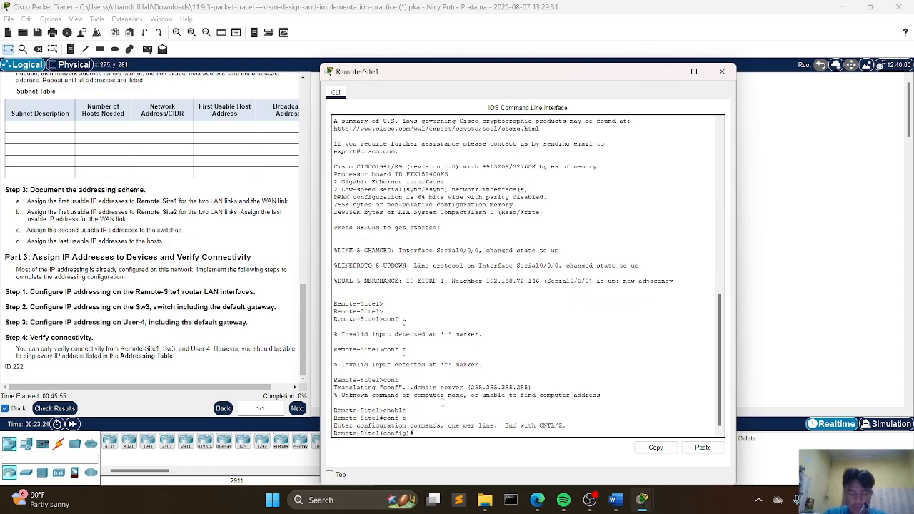
type("int")
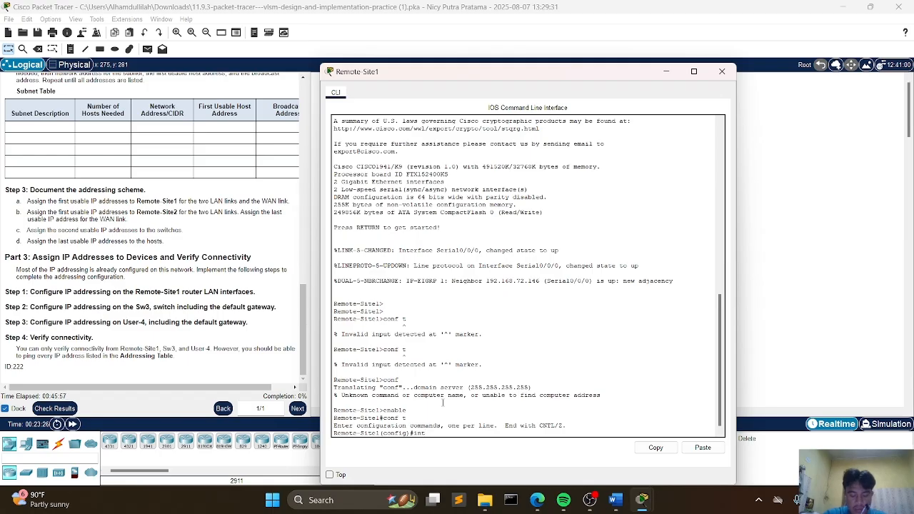
type(" g0/0")
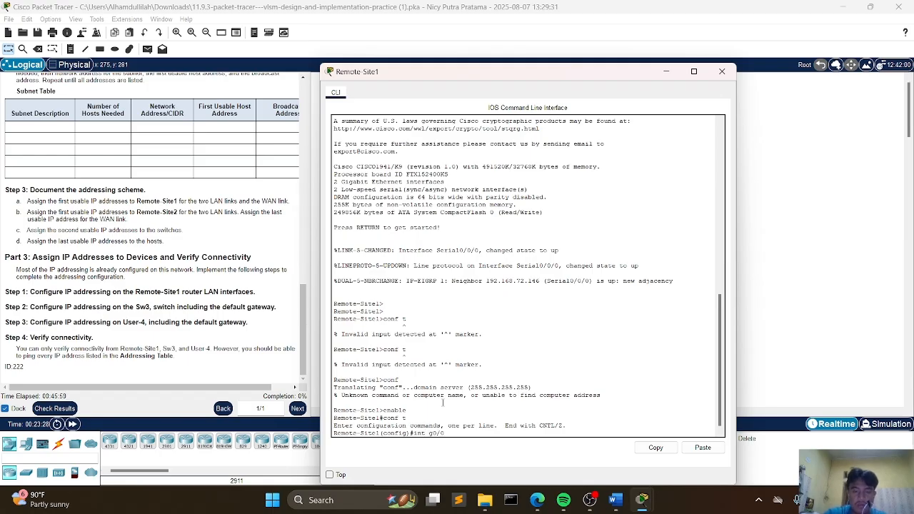
key("Return")
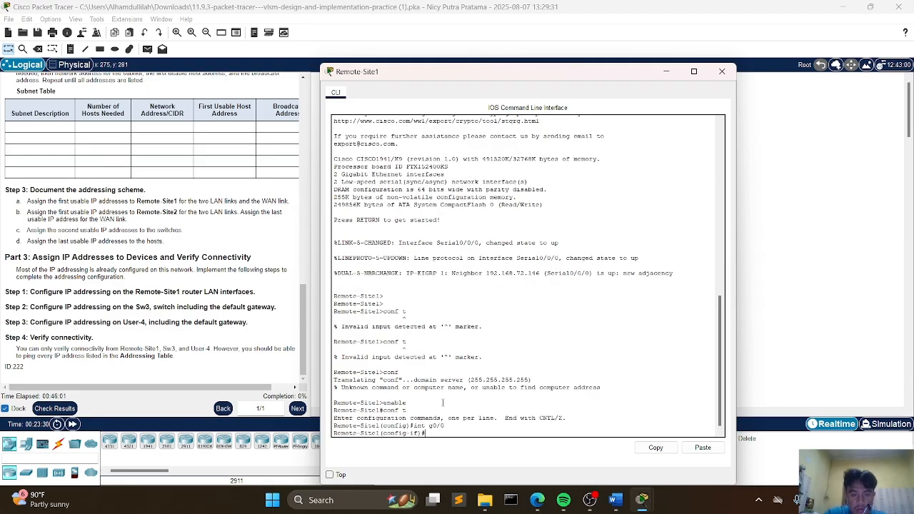
Step: Assign g0/0 the address 192.168.72.129 with mask 255.255.255.240 and enable it with no shutdown
type("ip address")
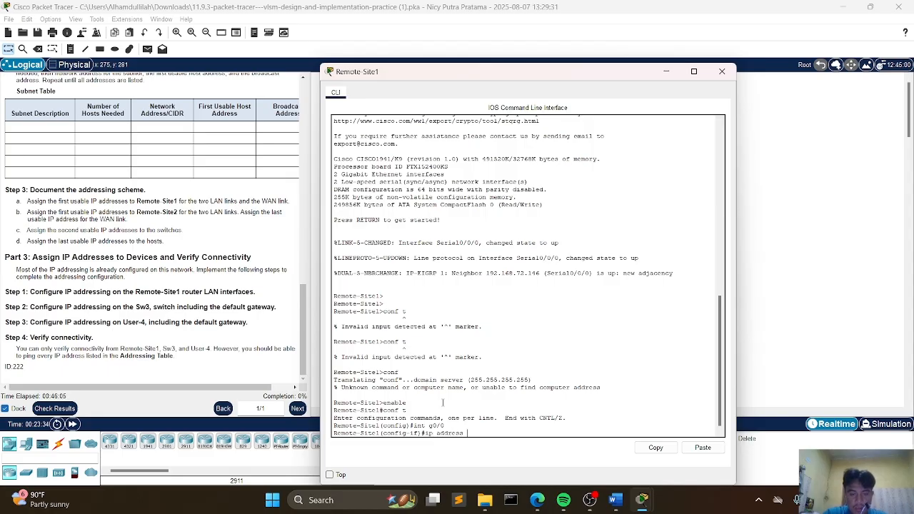
type(" 192.1")
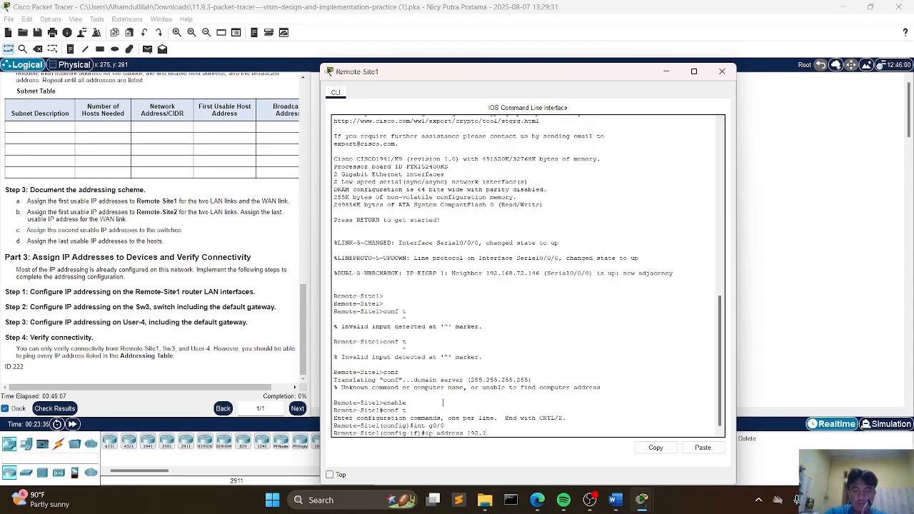
type("68")
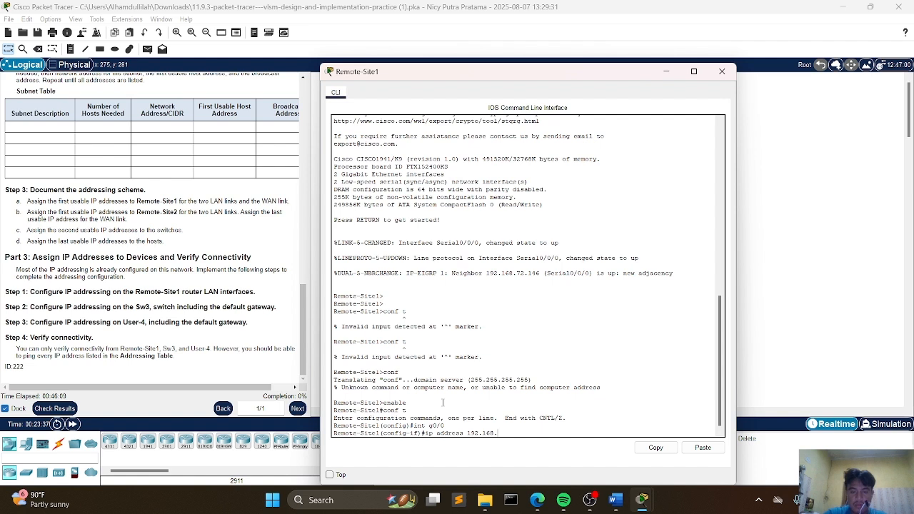
type(".72.129 2")
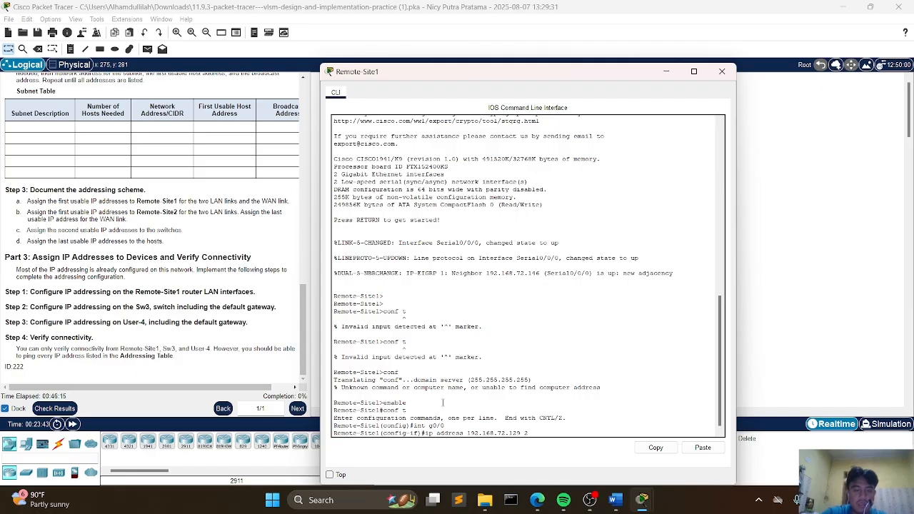
type("55.25")
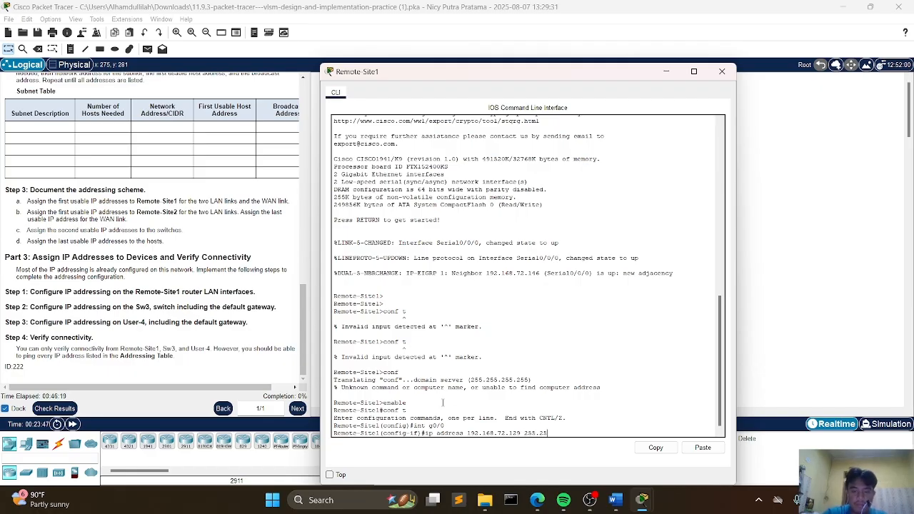
type("5.255")
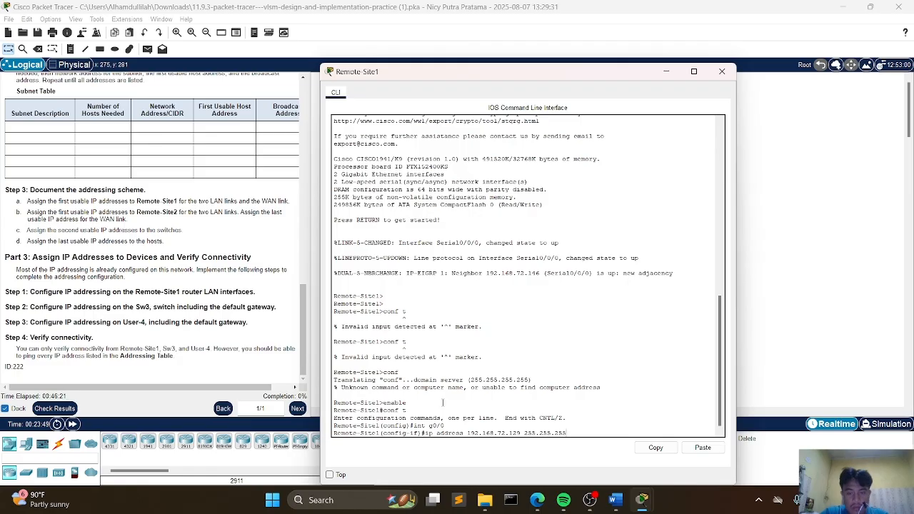
type(".24")
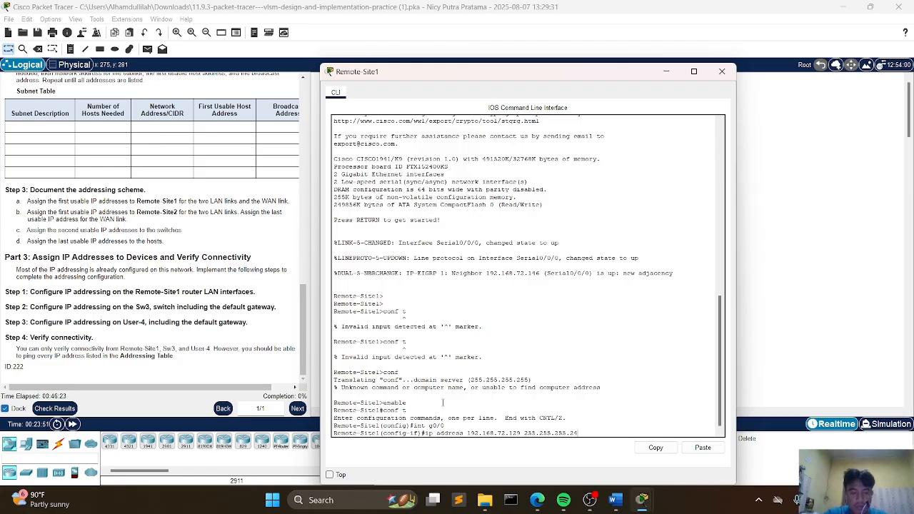
type("0")
key("Return")
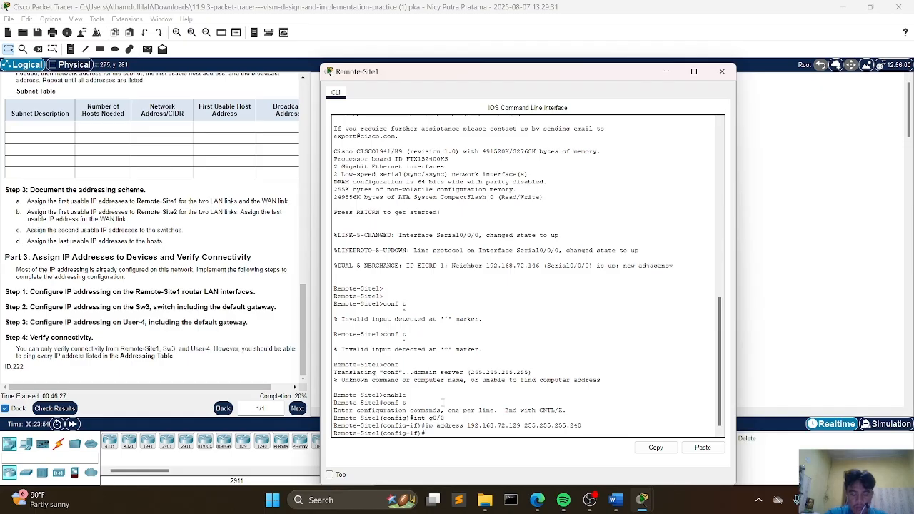
type("no shutdown")
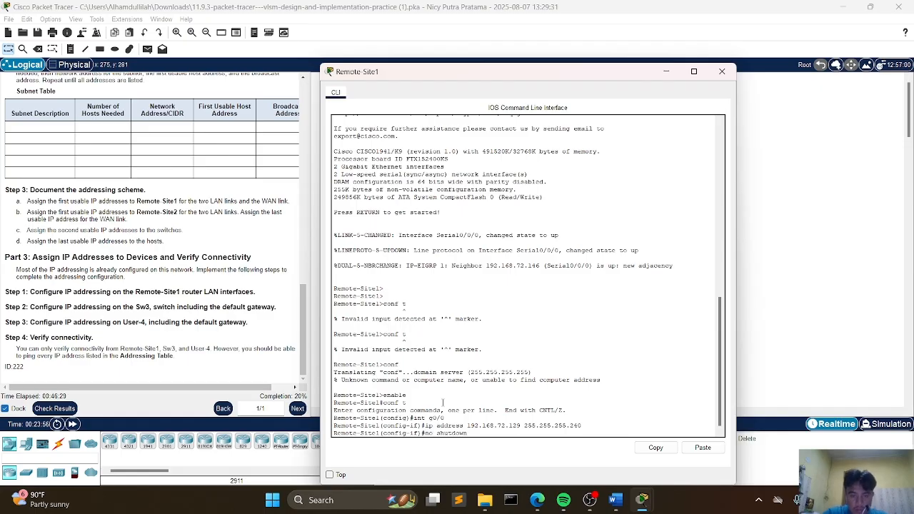
key("Return")
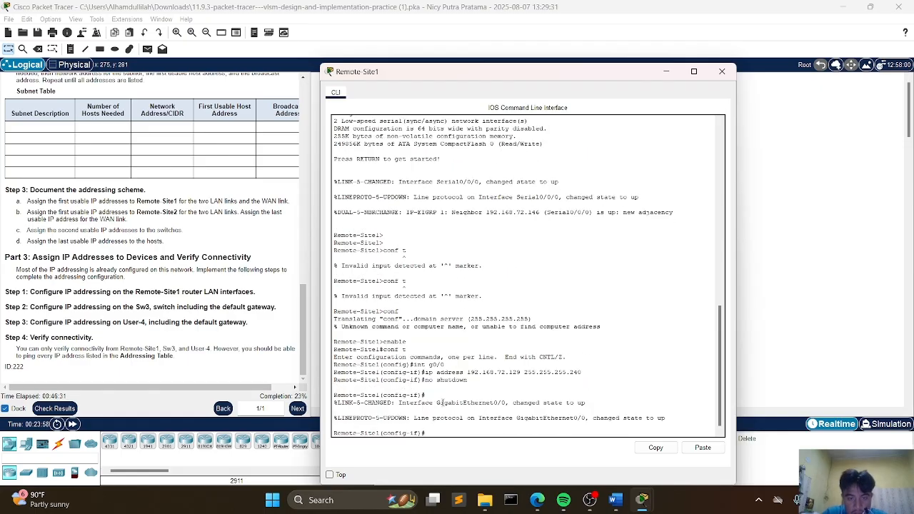
Step: Select interface g0/1 on Remote-Site1
type("int ")
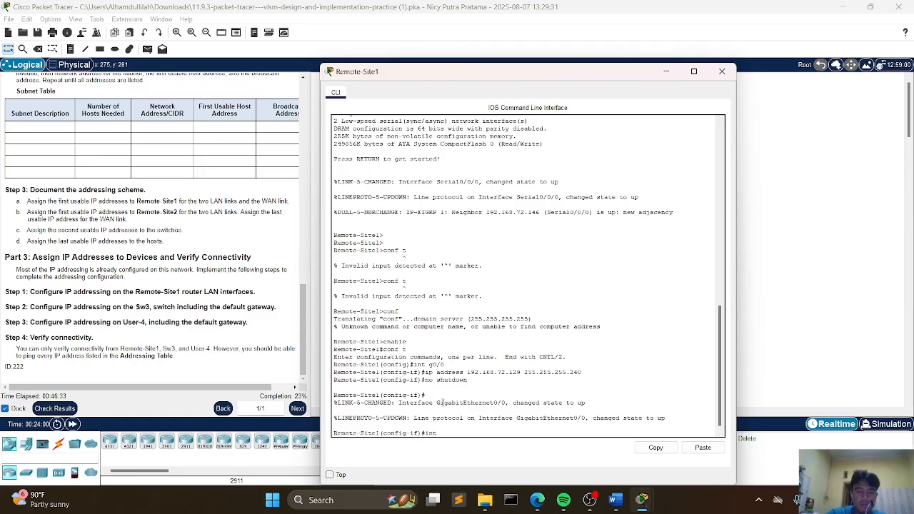
type("g0")
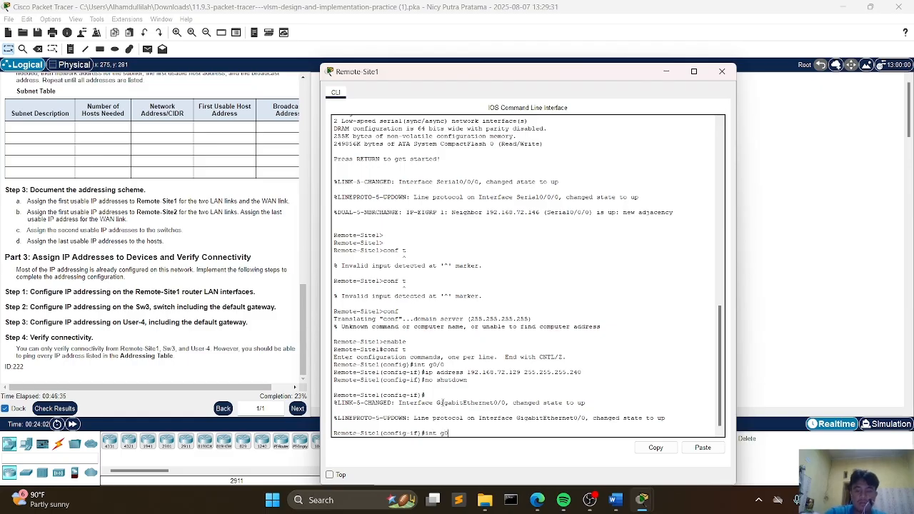
type("/")
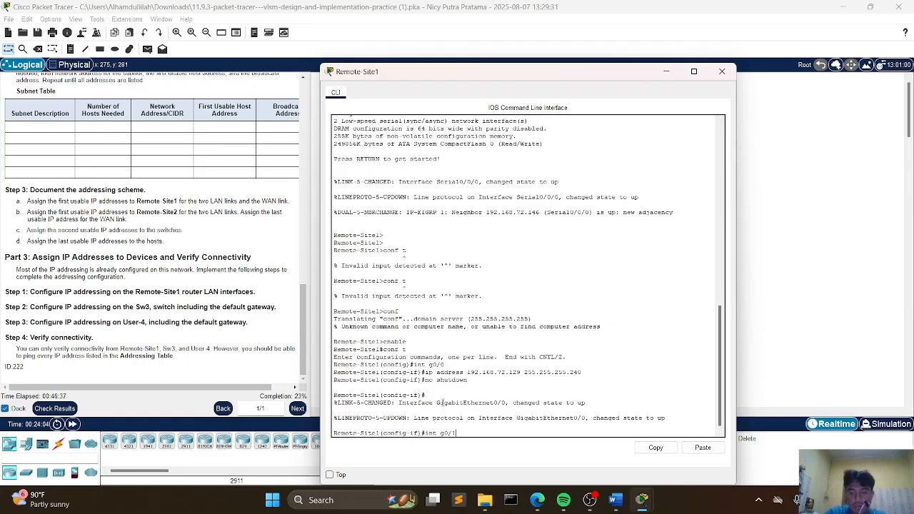
type("1")
key("Return")
Step: Begin assigning interface g0/1 an IP address in the 192.168.72 network
type("ig-if)#i")
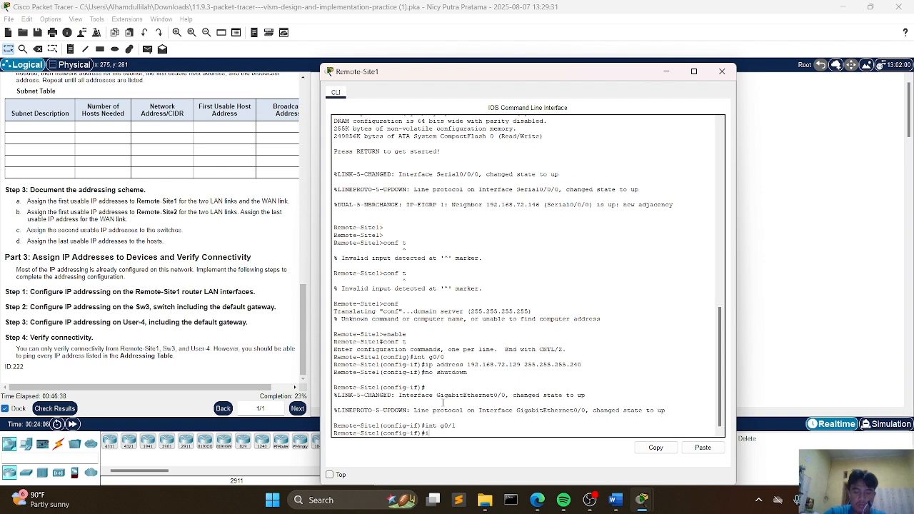
type("p addres")
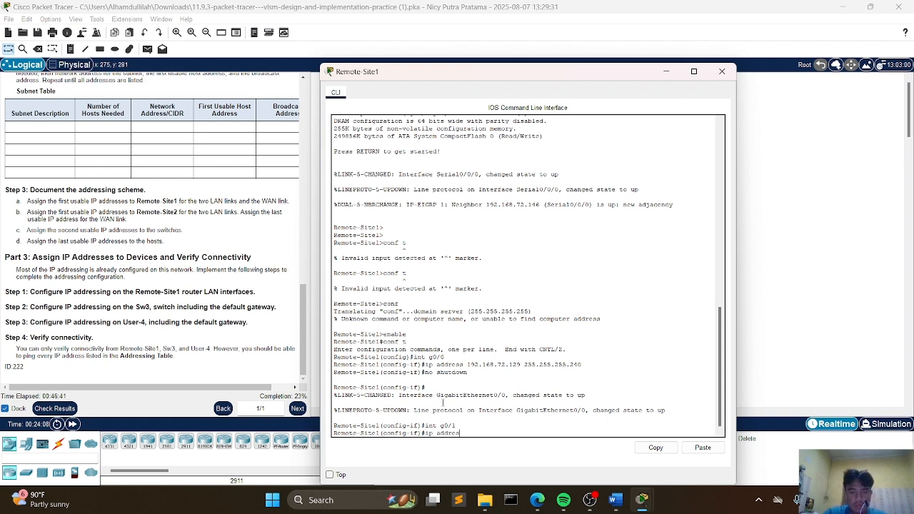
type("s 192.16")
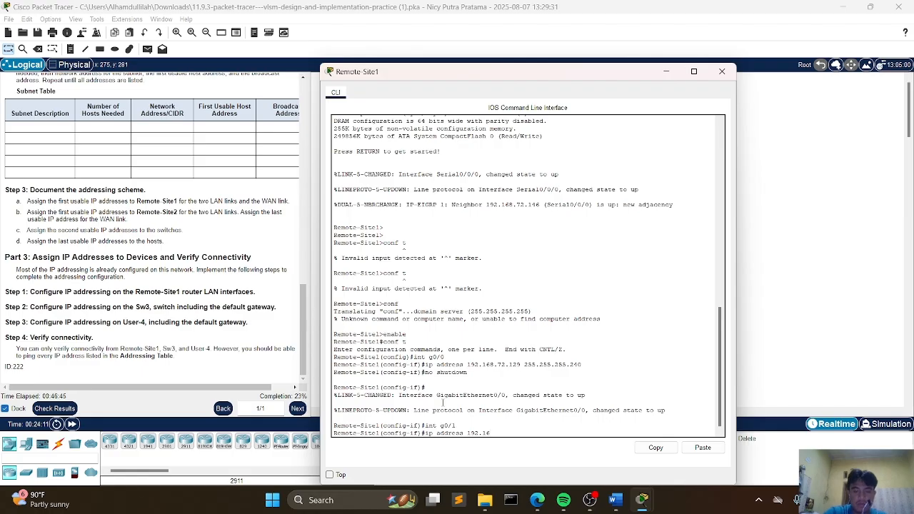
type("8")
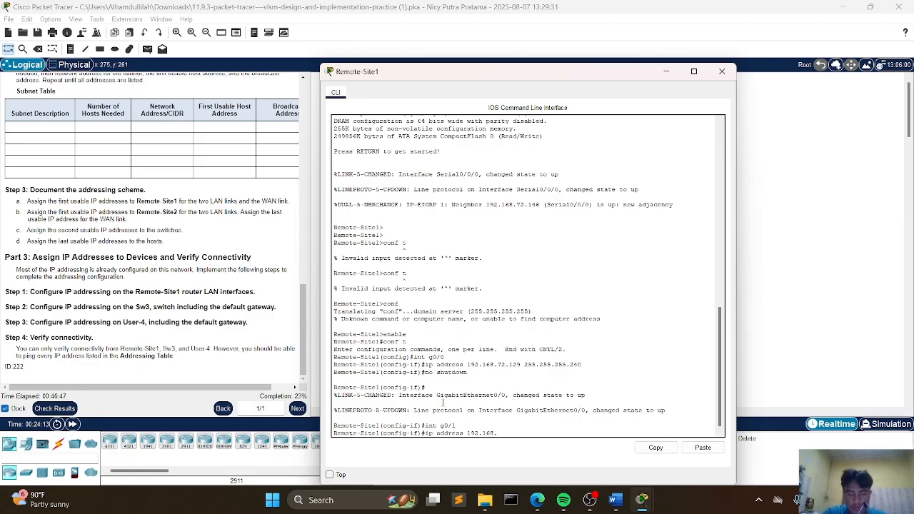
type(".72")
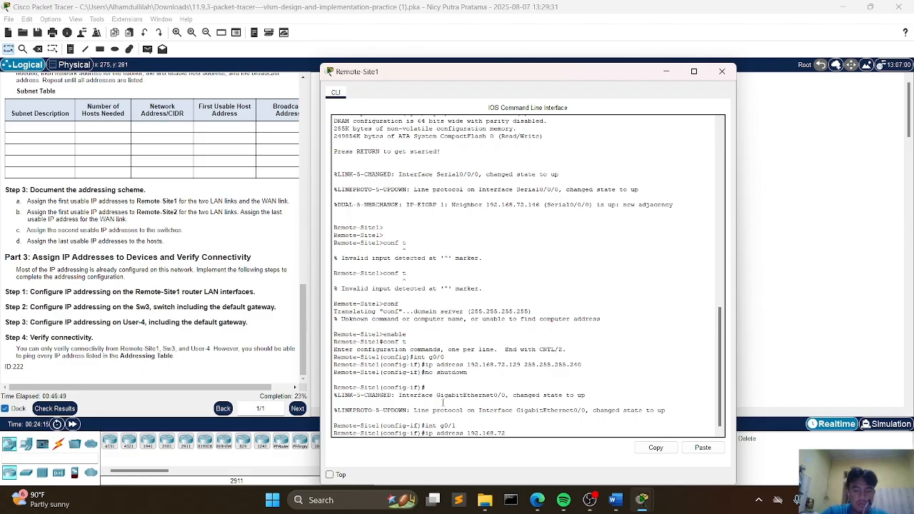
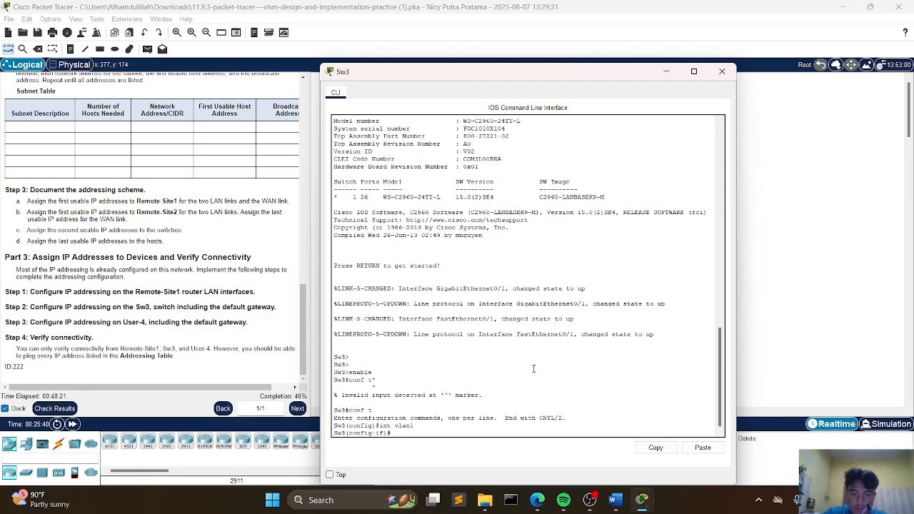
Step: Assign Sw3's VLAN 1 interface the address 192.168.72.66 with mask 255.255.255.224 and enable it with no shutdown
type("ip")
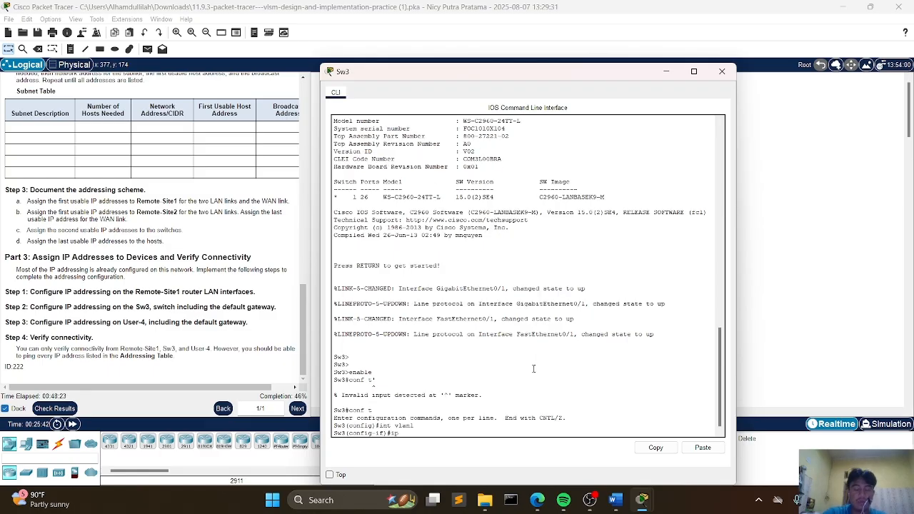
type(" addre")
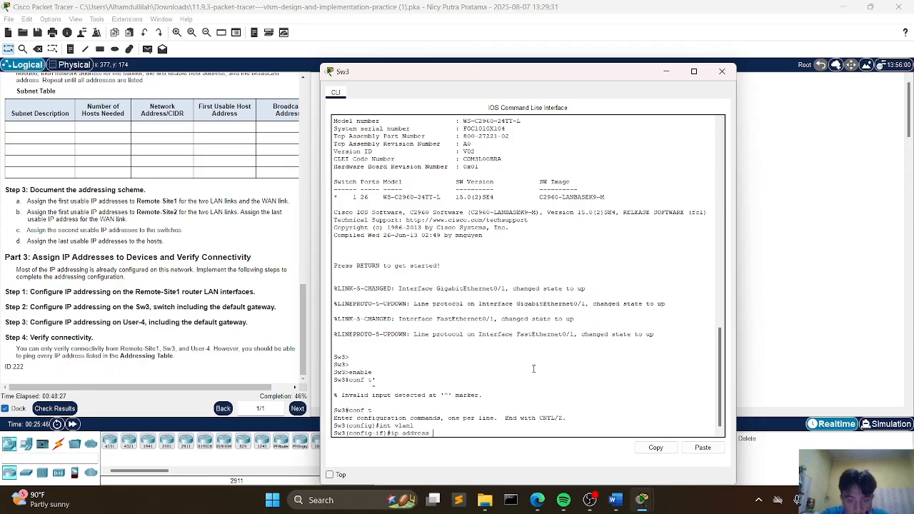
type("ss ")
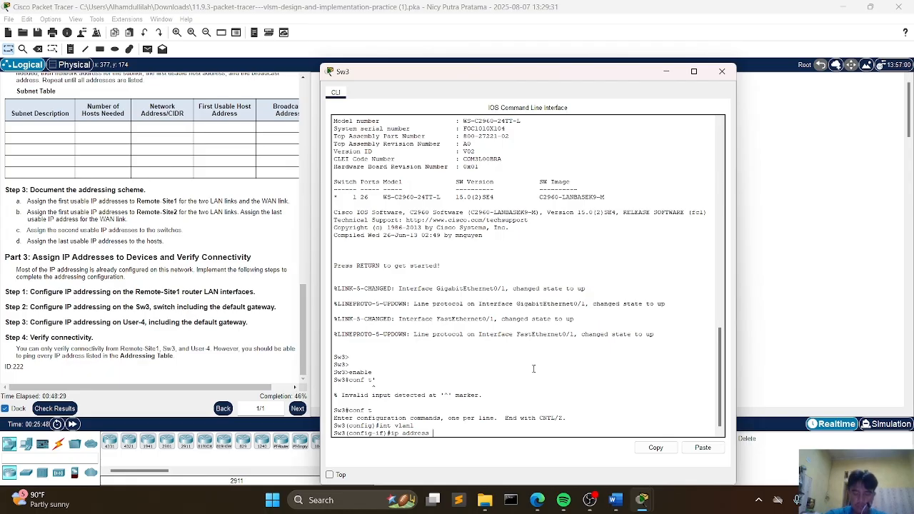
type("192.168")
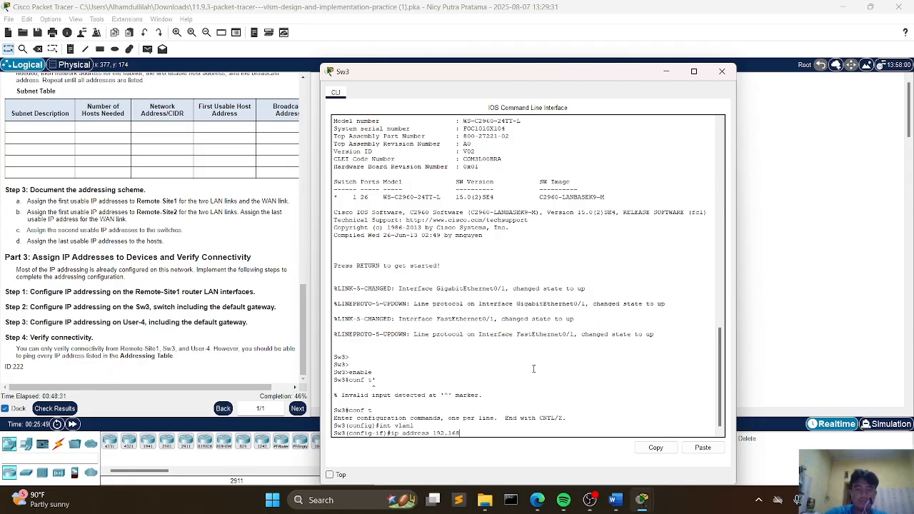
type(".72.")
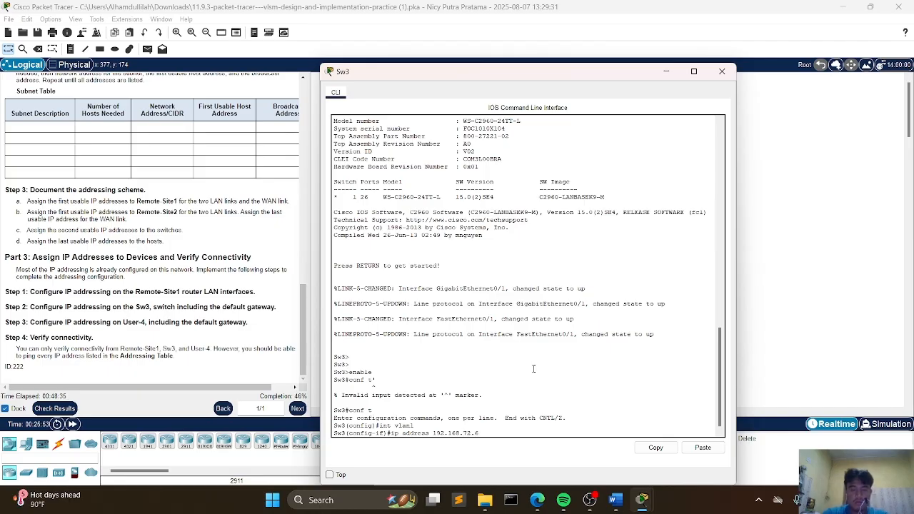
type("66 25")
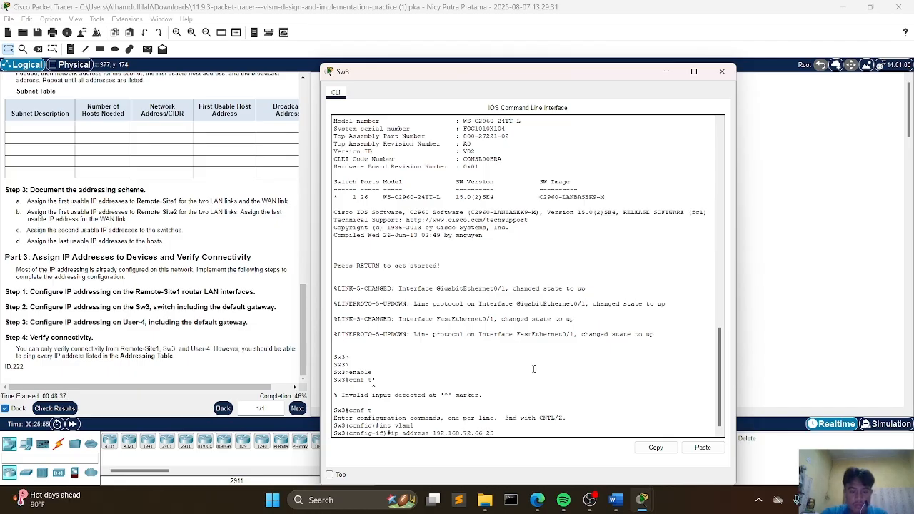
type("5")
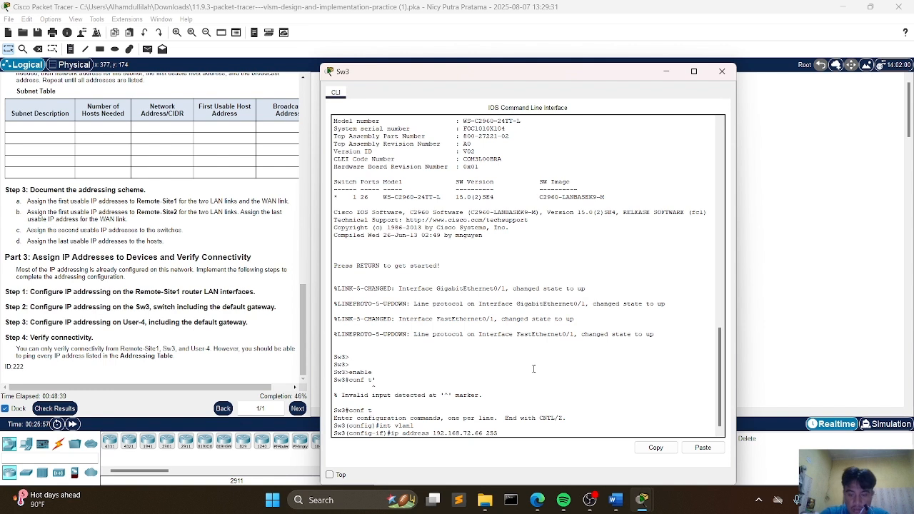
type(".255.255.2")
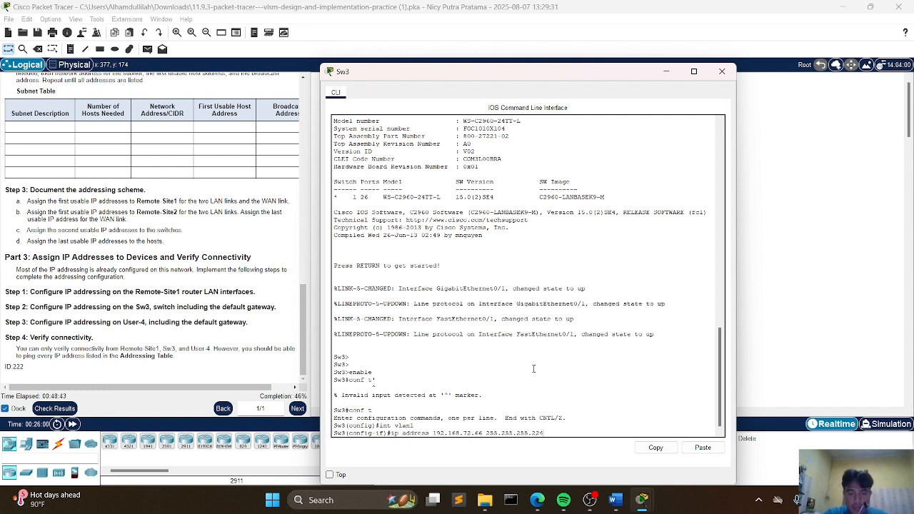
type("24")
key("Return")
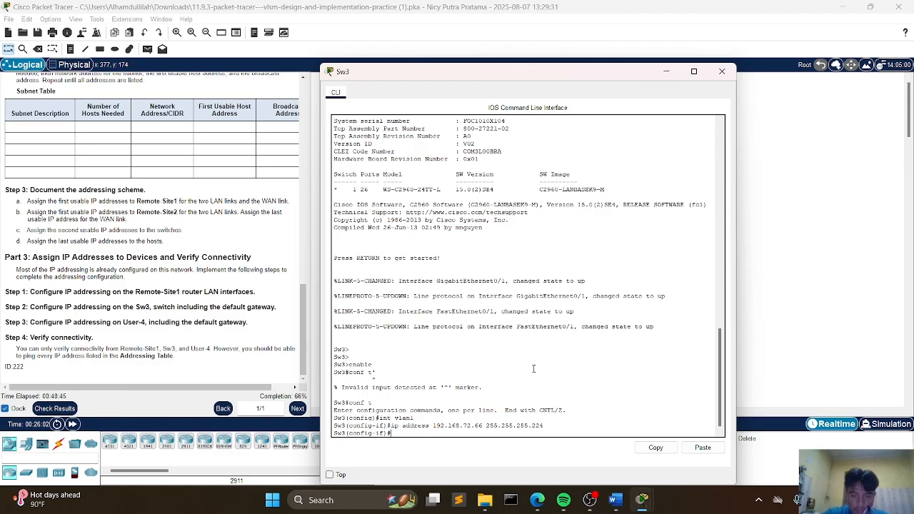
type("no shutdown")
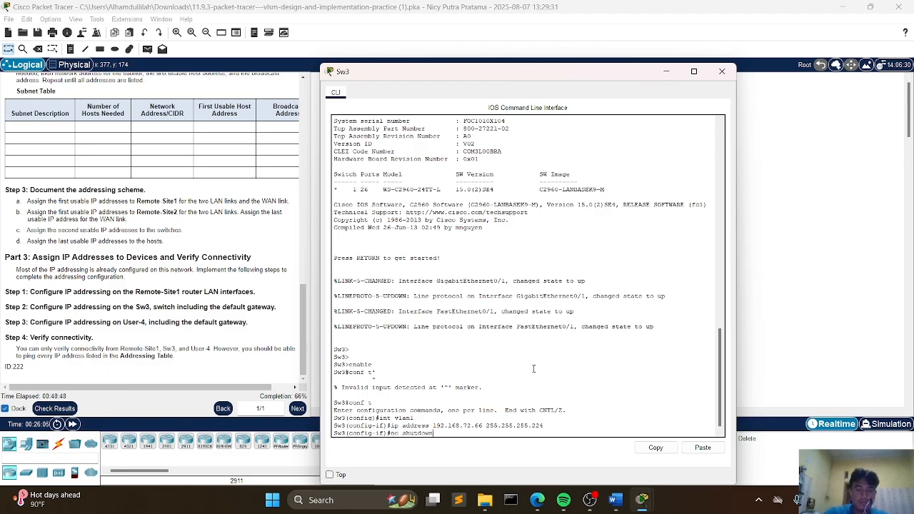
key("Return")
key("Return")
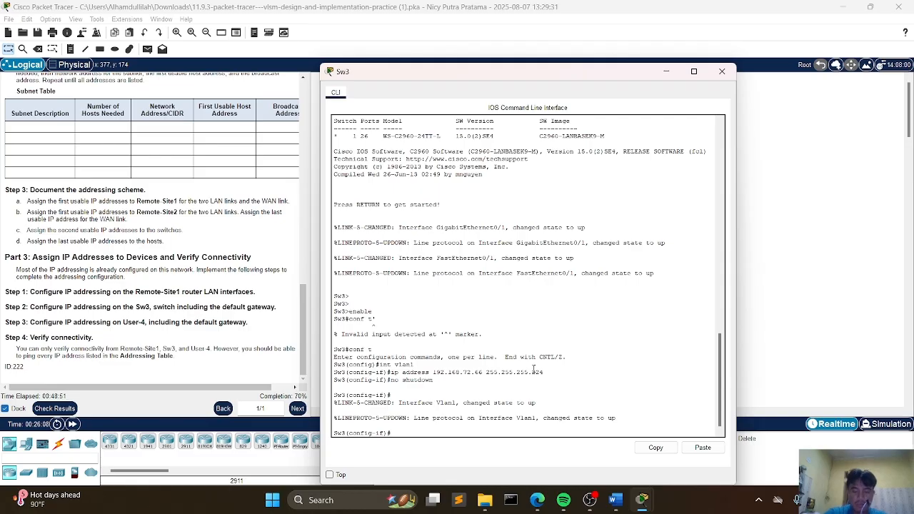
Step: Set Sw3's default gateway to 192.168.72.65
type("ip de")
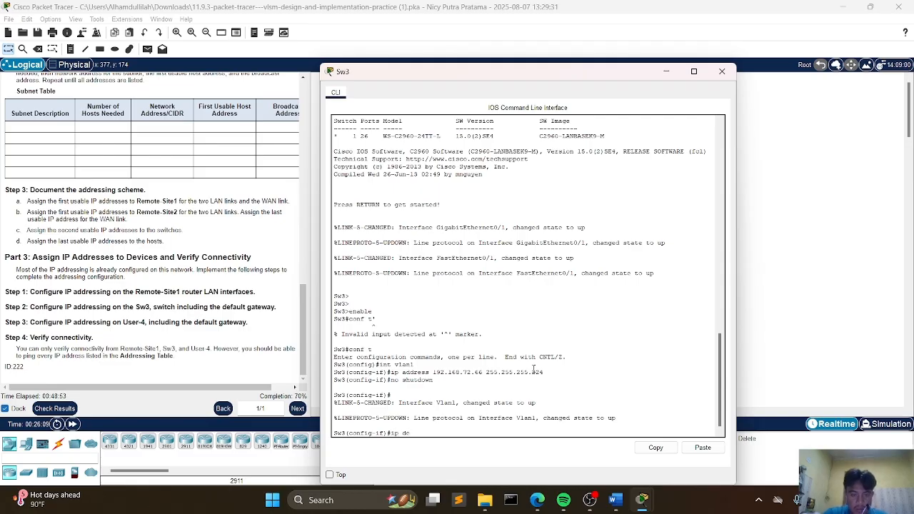
type("fa")
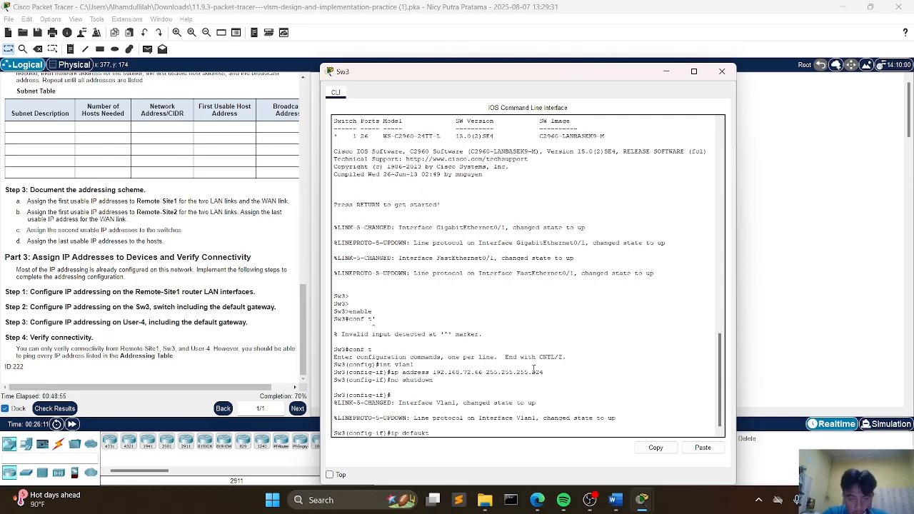
key("Tab")
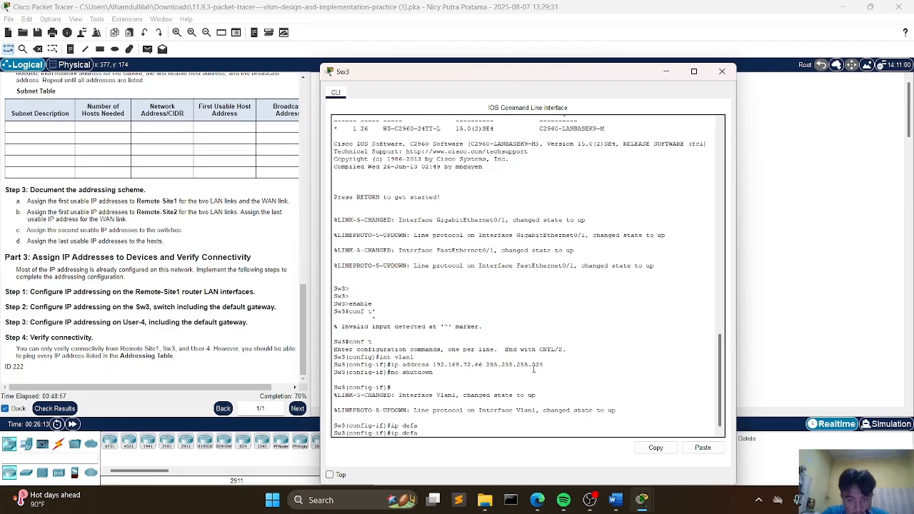
type("ult")
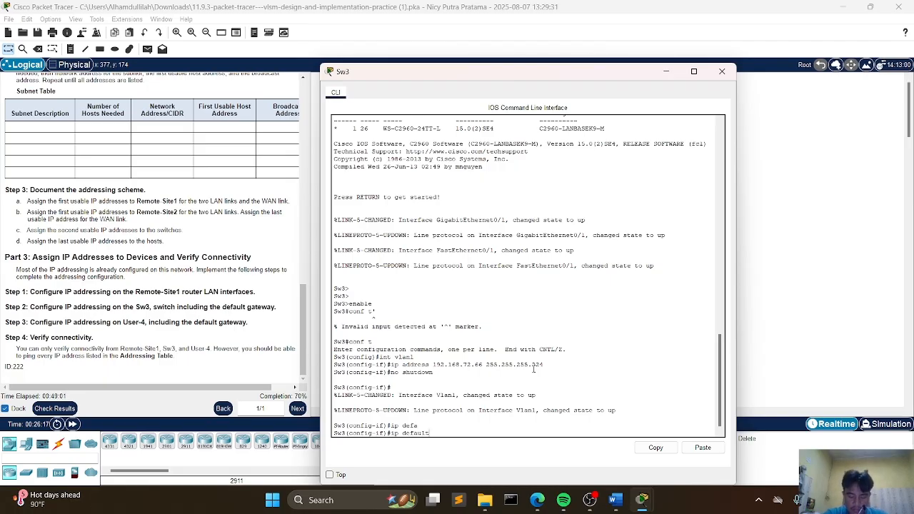
type("-gat")
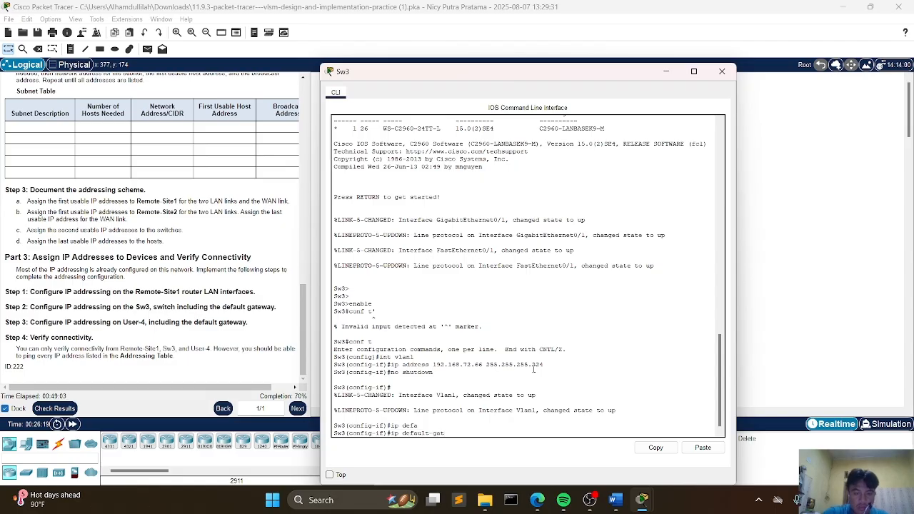
key("Tab")
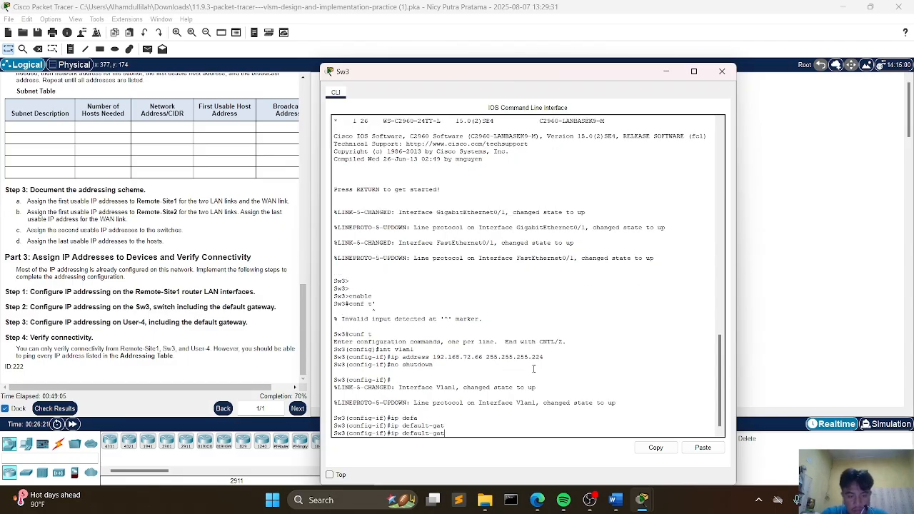
type("ewa")
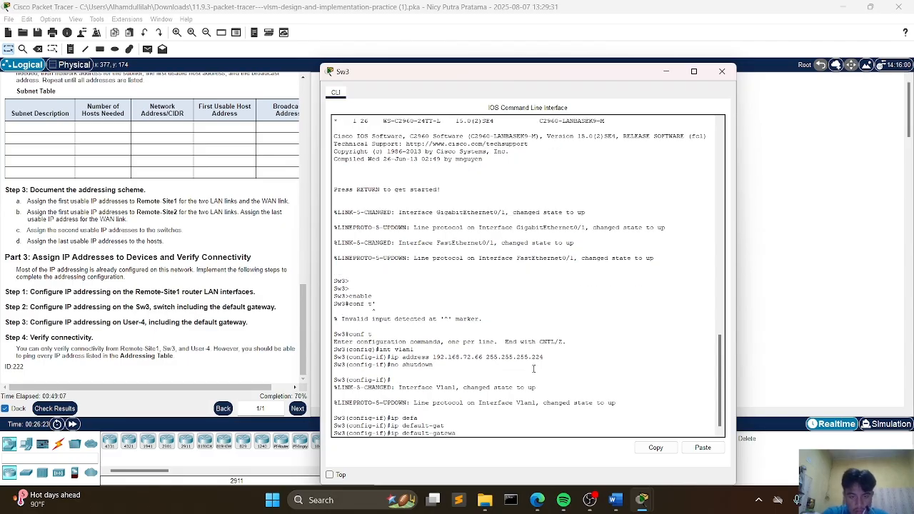
type("y")
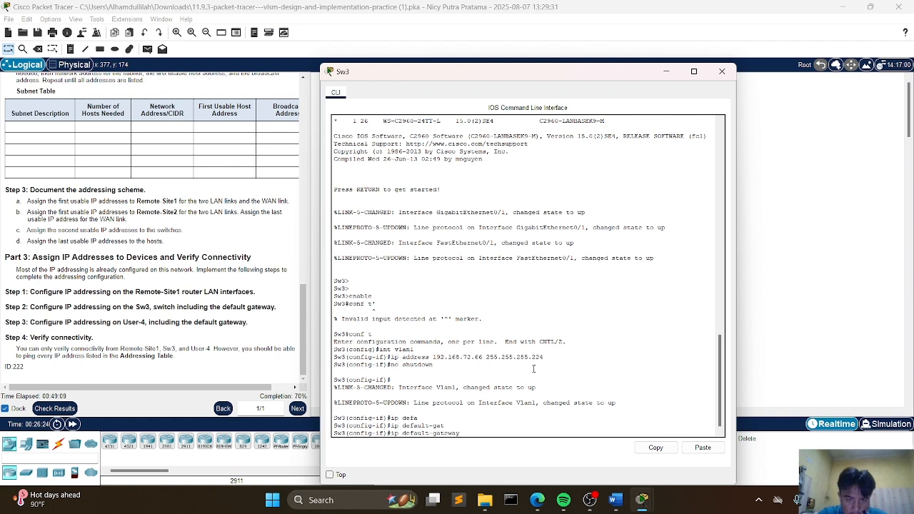
type(" 19")
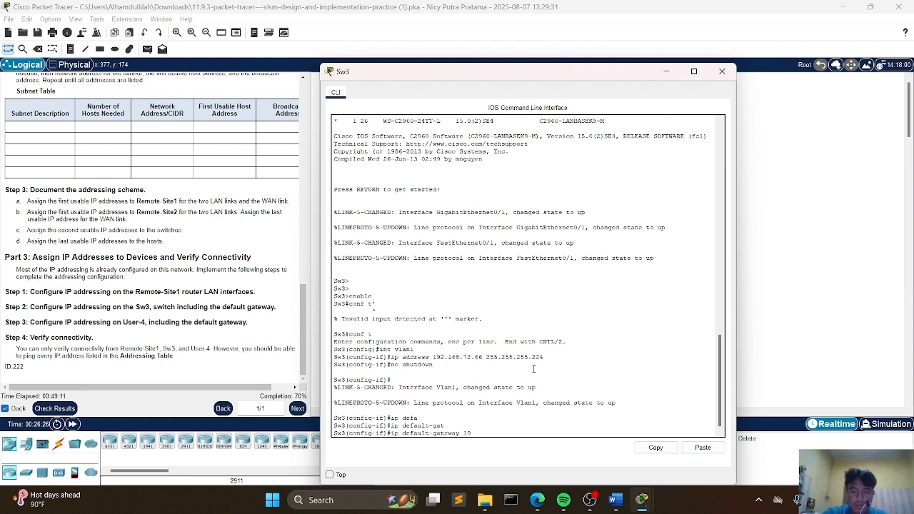
type("2.168")
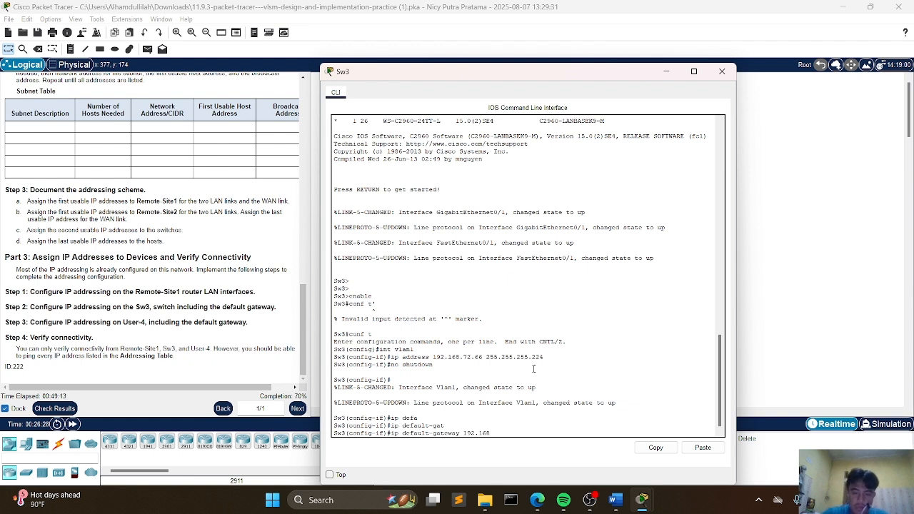
type(".72.")
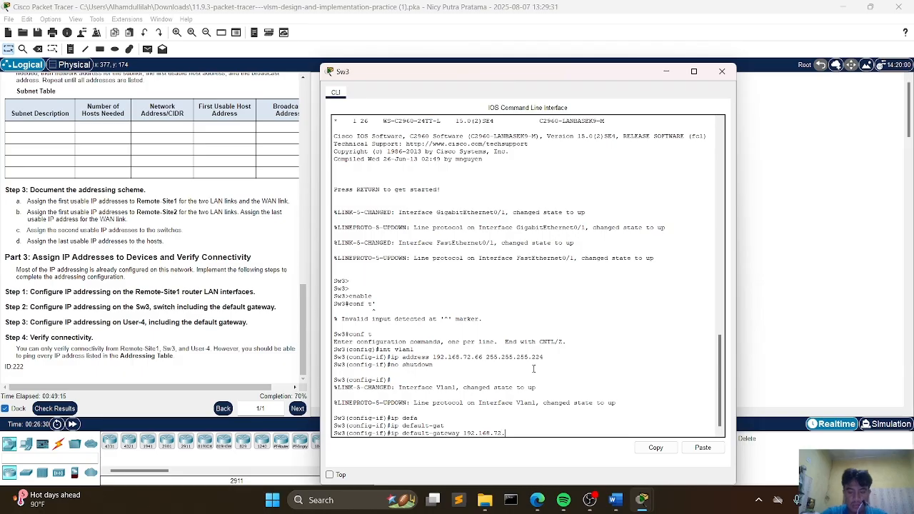
type("65")
key("Return")
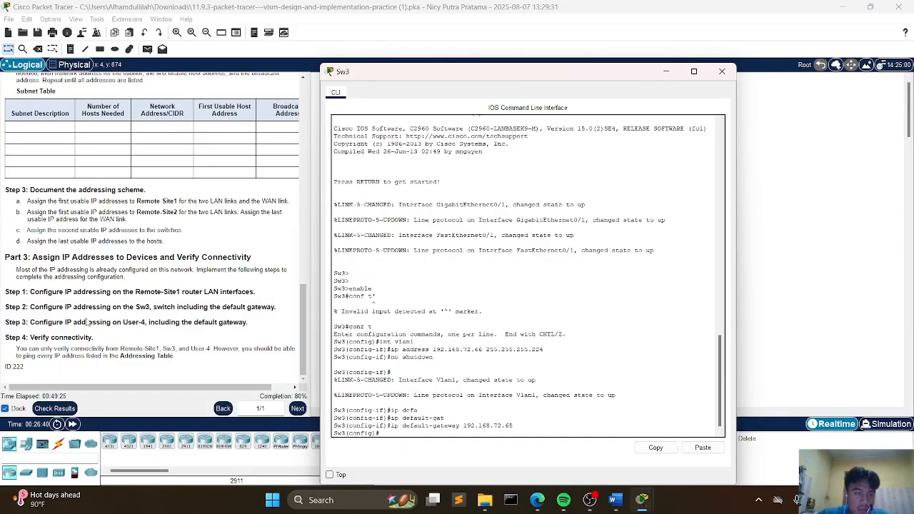
Step: Open User-4's IP configuration and set its static IPv4 address to 192.168.72.62
left_click(722, 71)
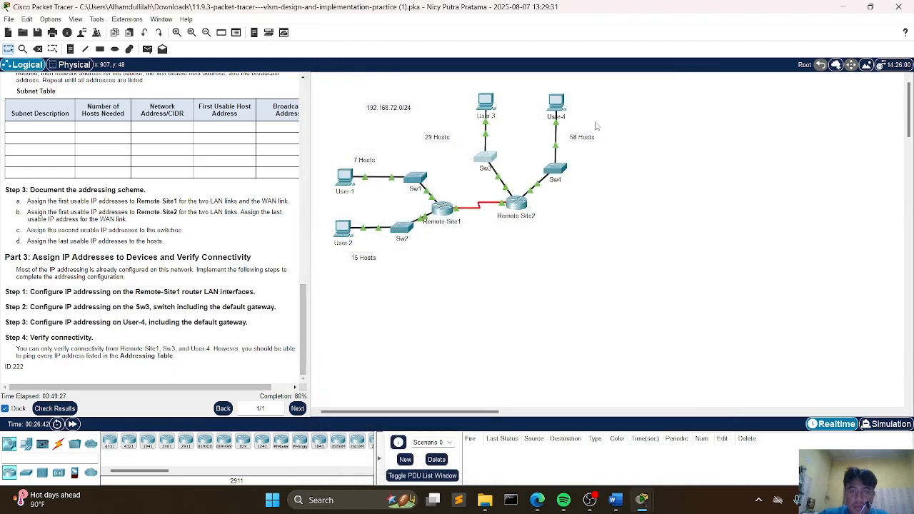
left_click(558, 107)
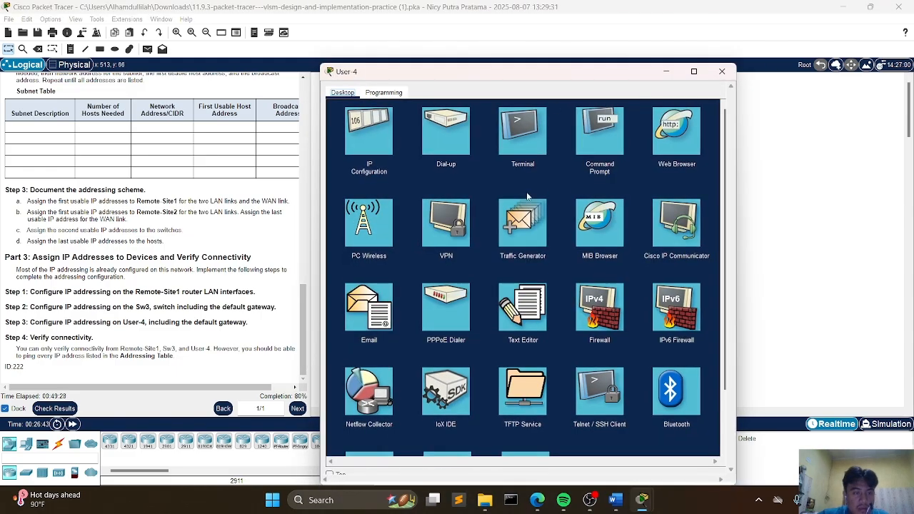
left_click(386, 153)
left_click(472, 163)
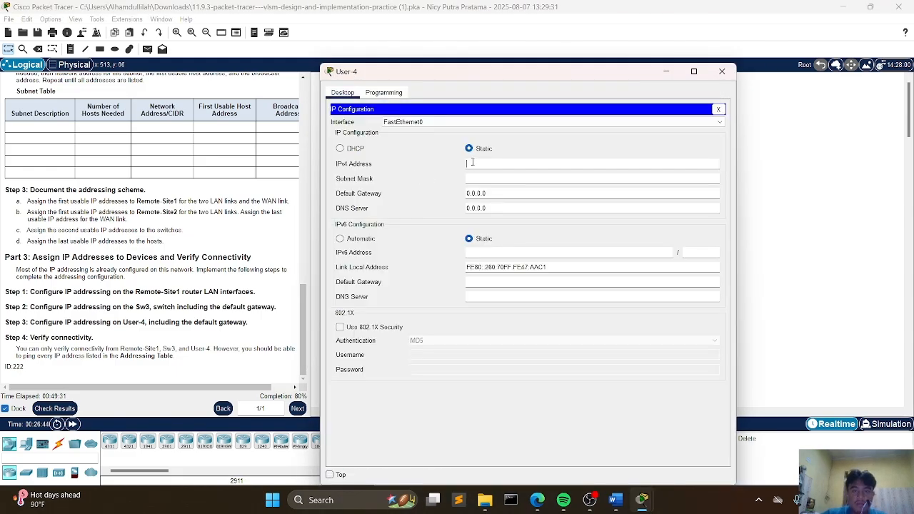
type("192")
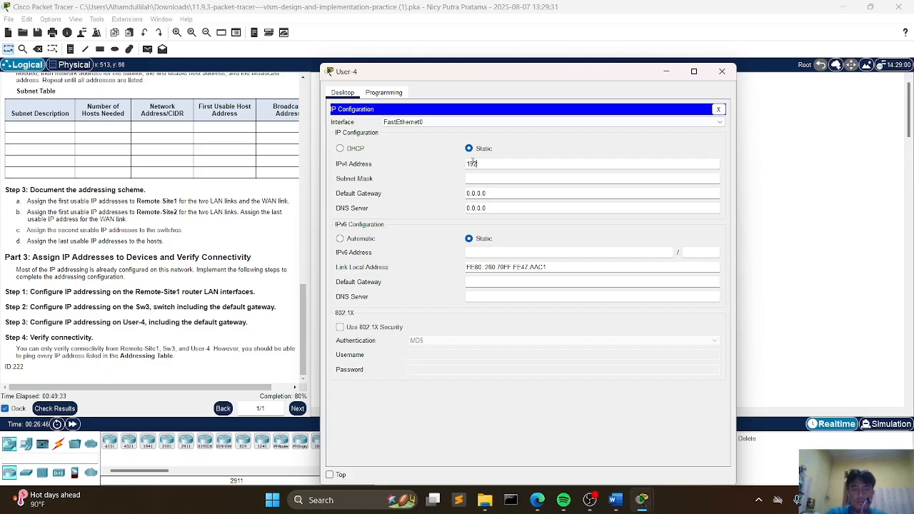
type(".168.72")
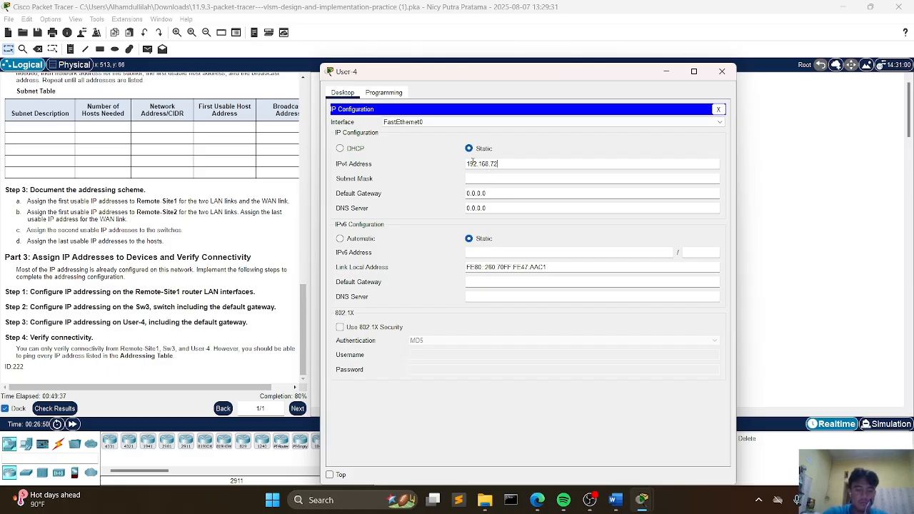
type(".6")
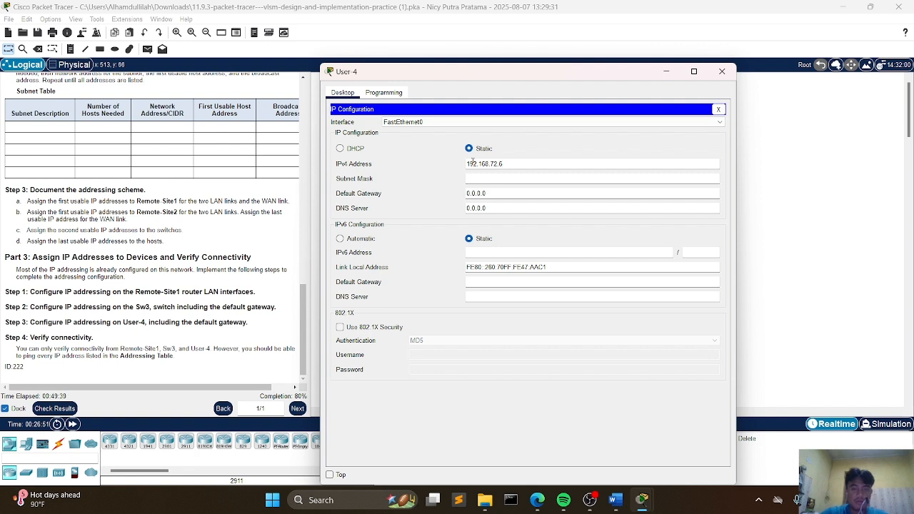
type("2")
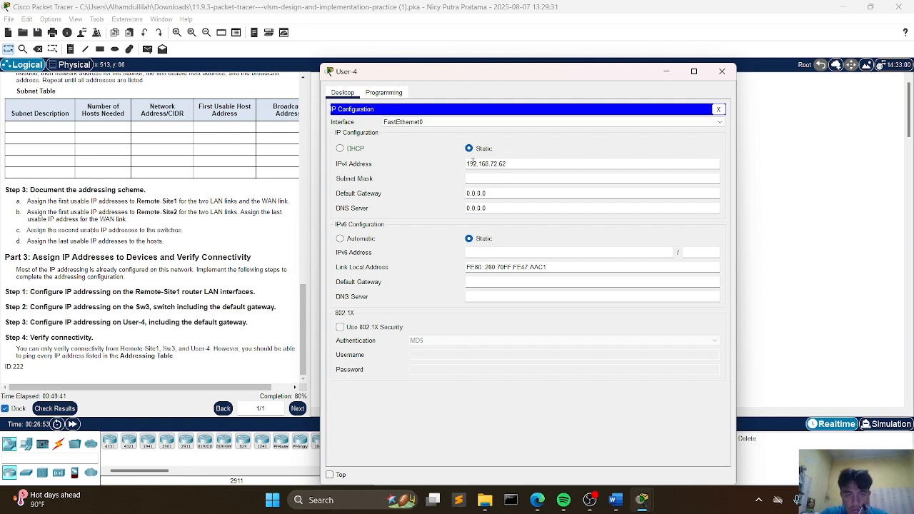
Step: Set User-4's subnet mask to 255.255.255.192 and default gateway to 192.168.72.1, then close its window
left_click(486, 178)
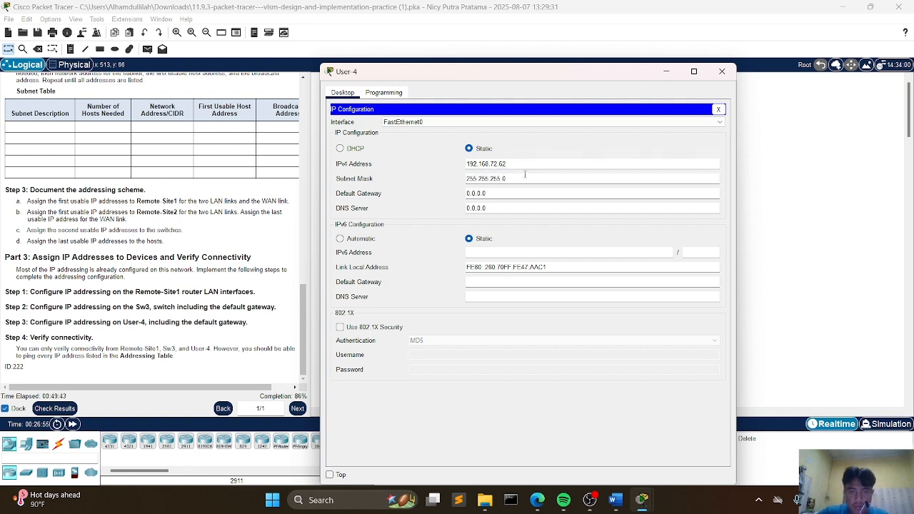
key("BackSpace")
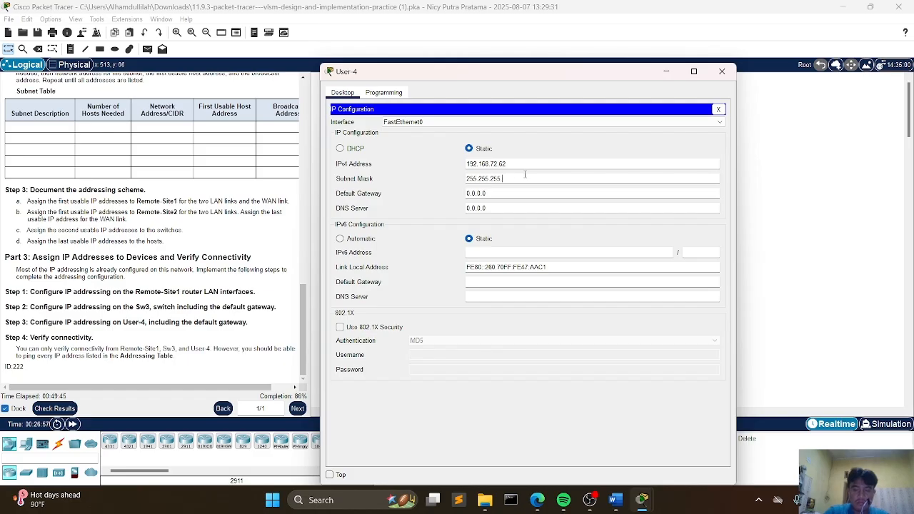
type("192")
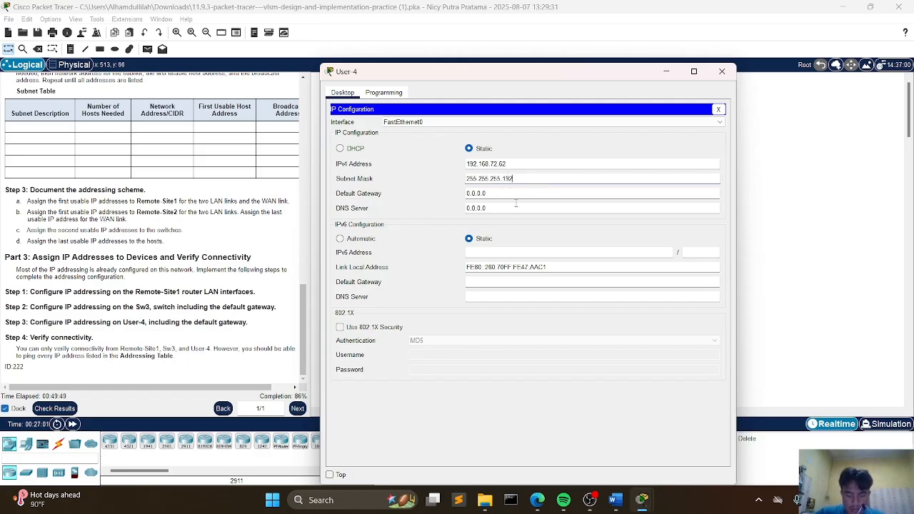
key("Tab")
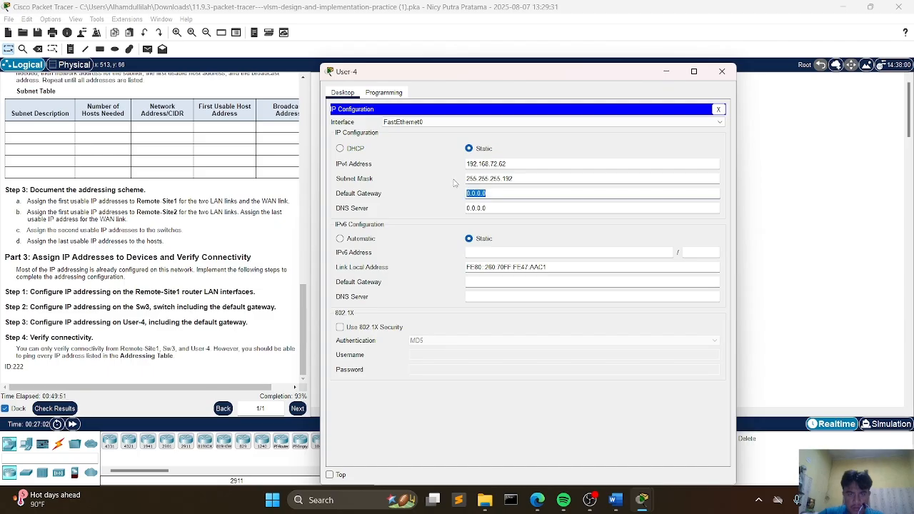
type("19")
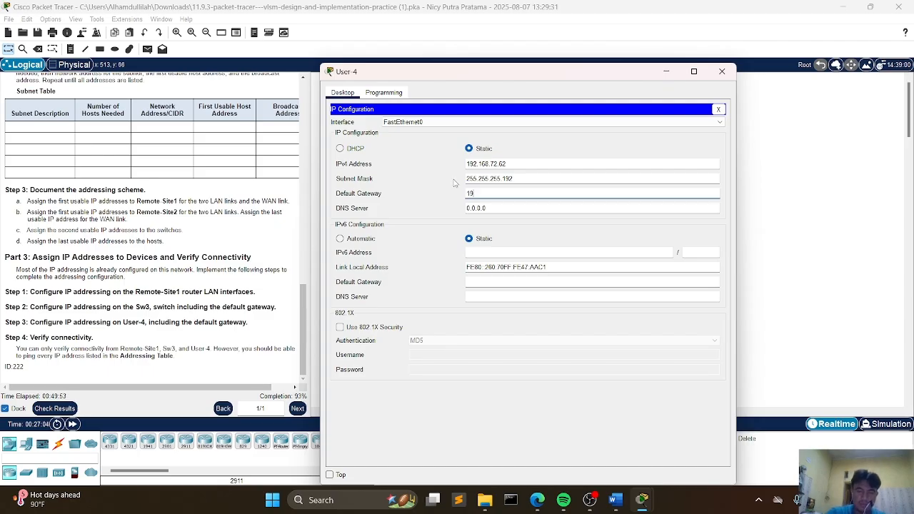
type("2.168.")
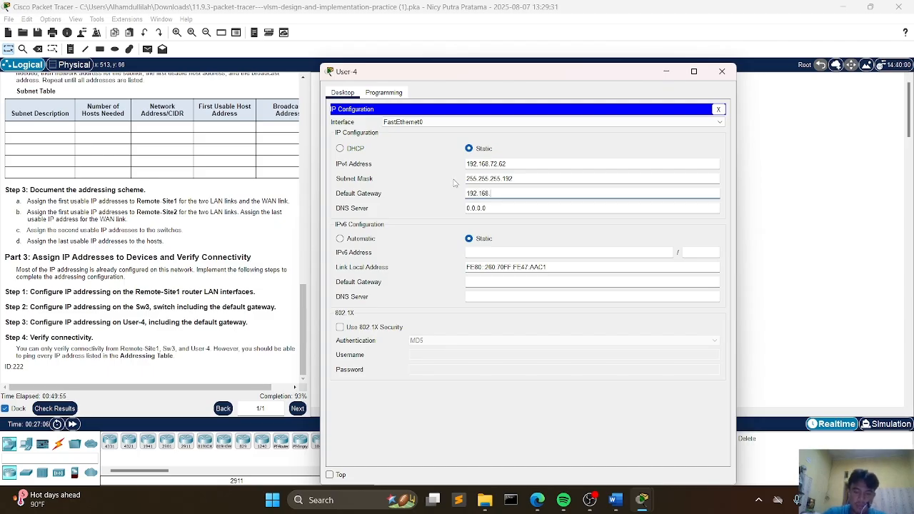
type("72.1")
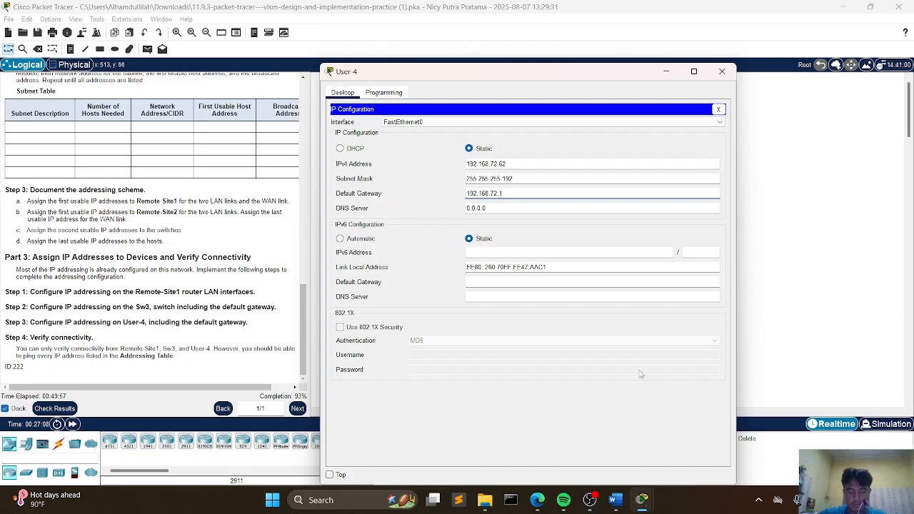
left_click(723, 71)
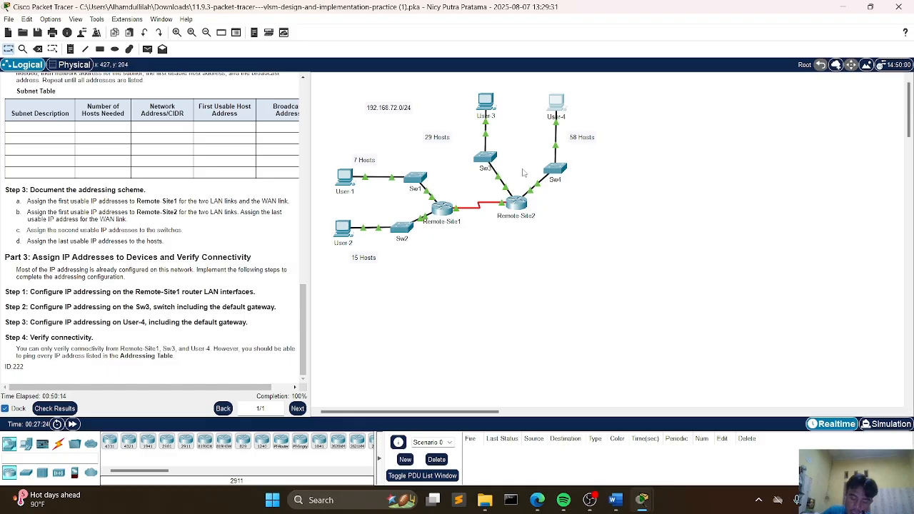
Step: Open User-4's Command Prompt and begin a ping command
left_click(558, 103)
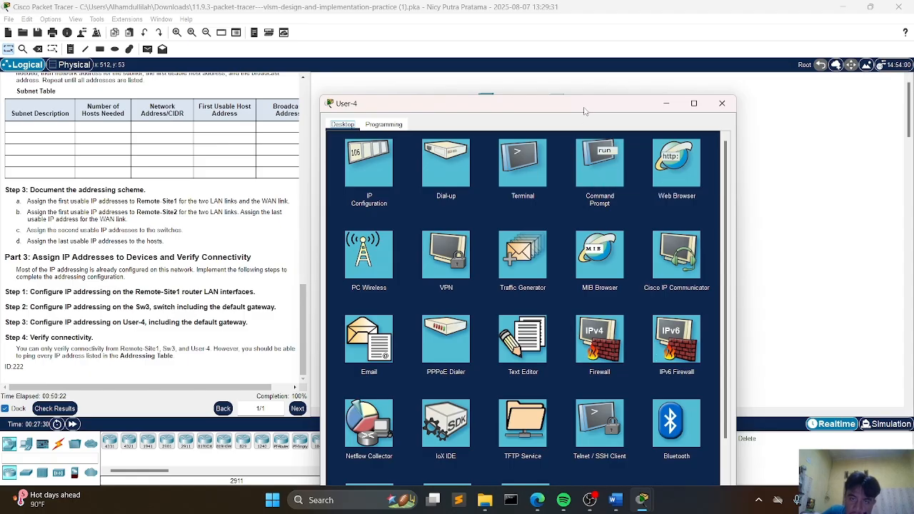
left_click(603, 151)
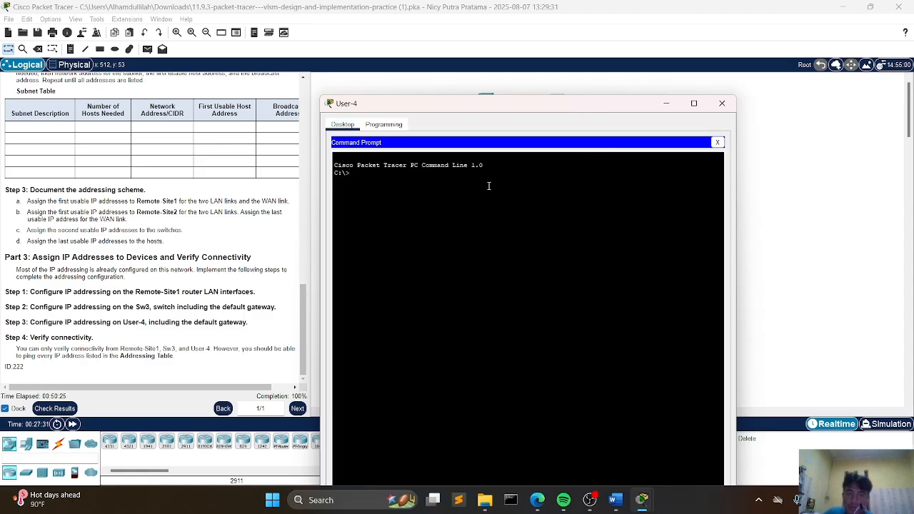
type("ping")
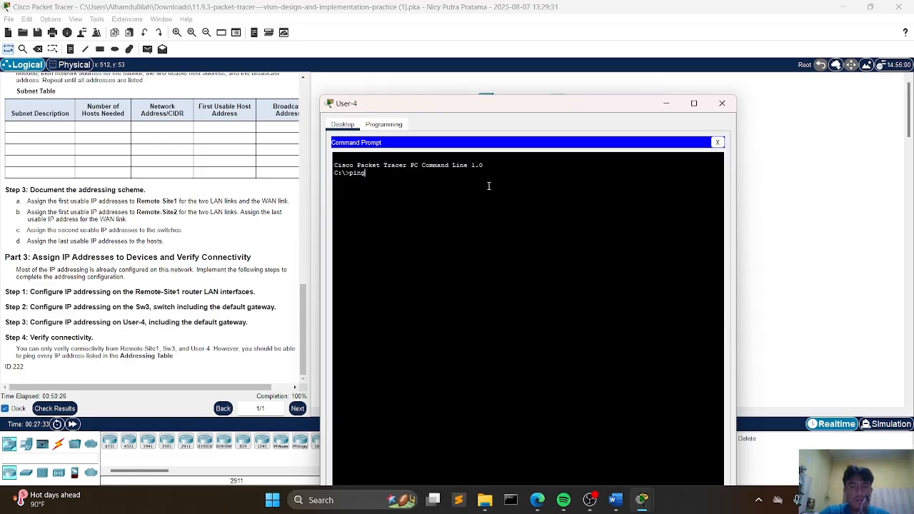
Step: Review the VLSM subnet table and interface address notes in the Word document
left_click_drag(542, 104, 489, 299)
left_click(615, 500)
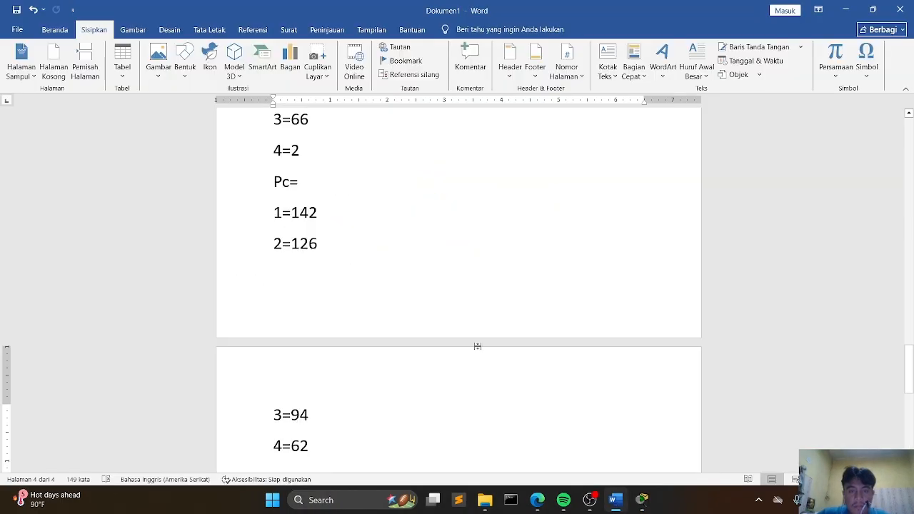
scroll(412, 301, "up", 8)
scroll(412, 300, "up", 1)
scroll(413, 301, "down", 1)
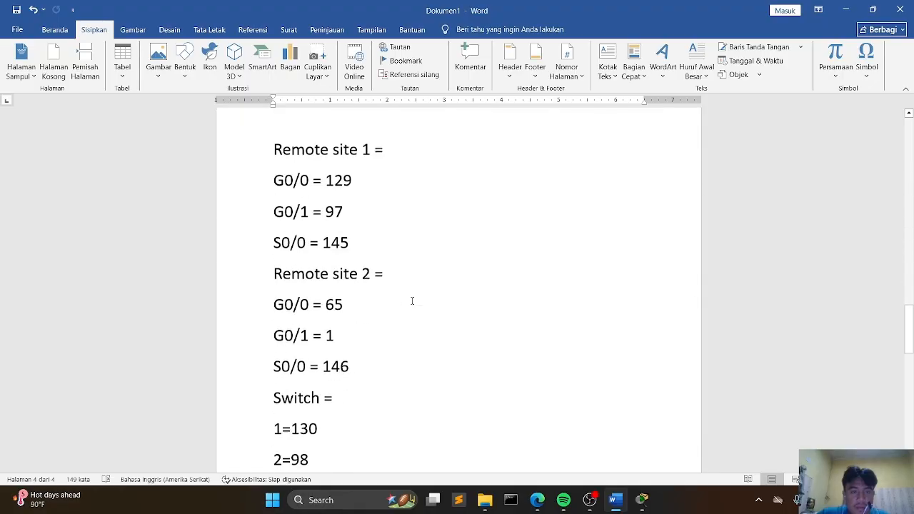
scroll(412, 300, "up", 5)
scroll(412, 301, "down", 5)
scroll(412, 300, "up", 5)
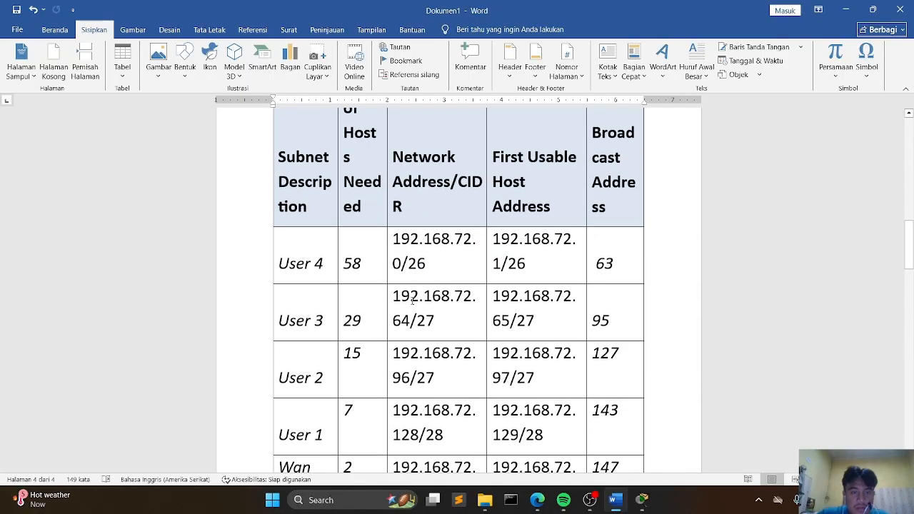
scroll(412, 301, "down", 1)
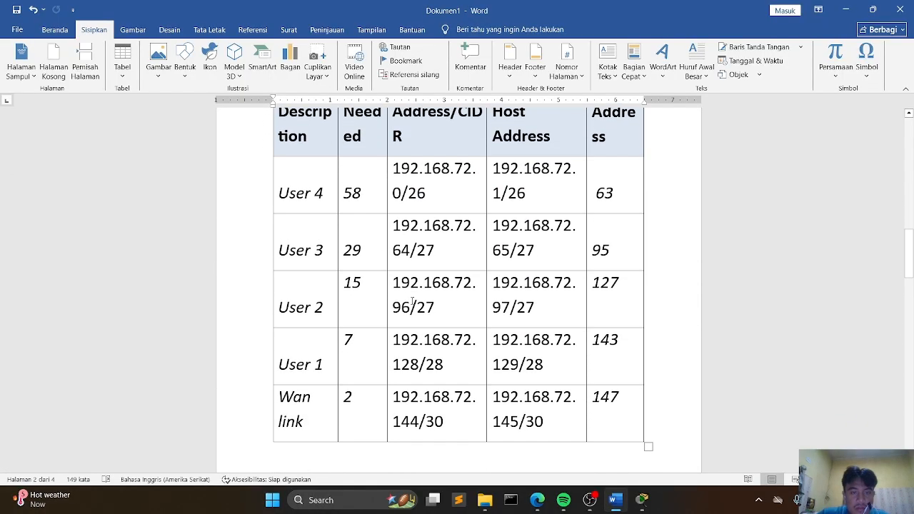
scroll(413, 300, "up", 10)
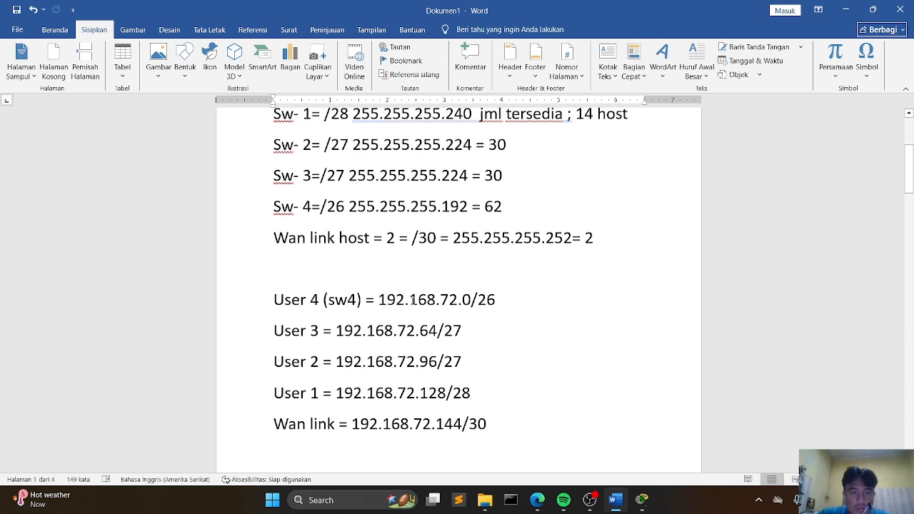
scroll(412, 301, "up", 2)
scroll(412, 301, "down", 6)
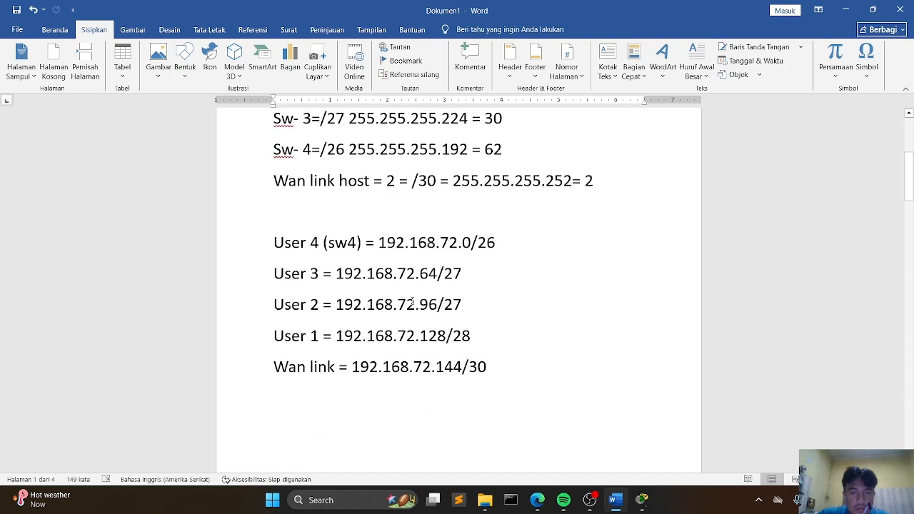
scroll(413, 301, "down", 10)
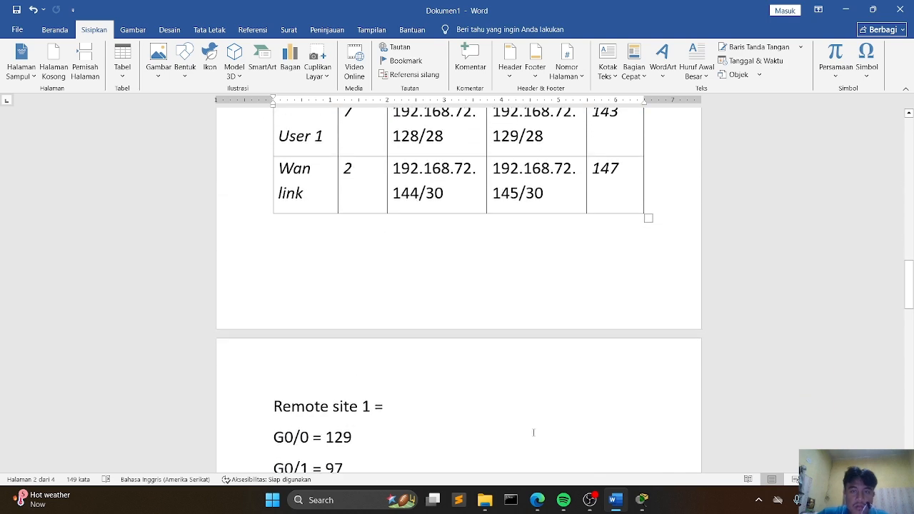
mouse_move(642, 501)
Step: Ping 192.168.72.1 from User-4's command prompt
left_click(753, 435)
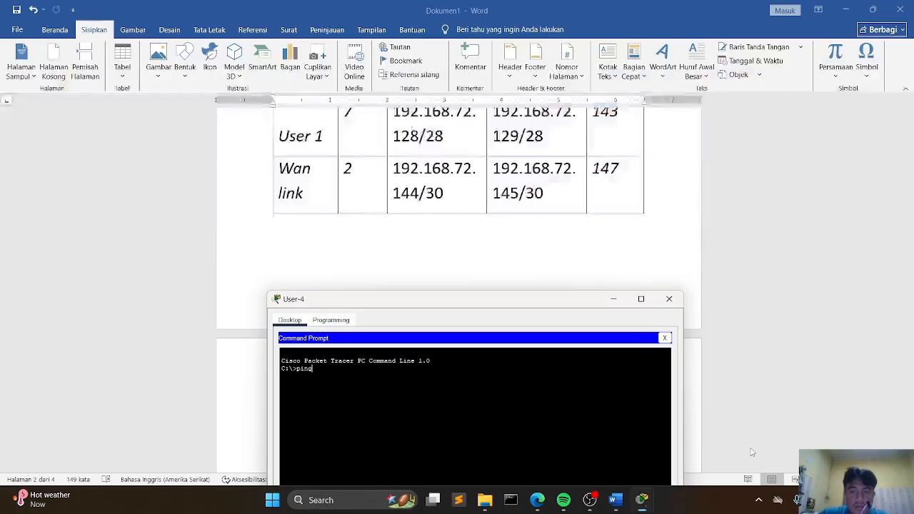
type("1")
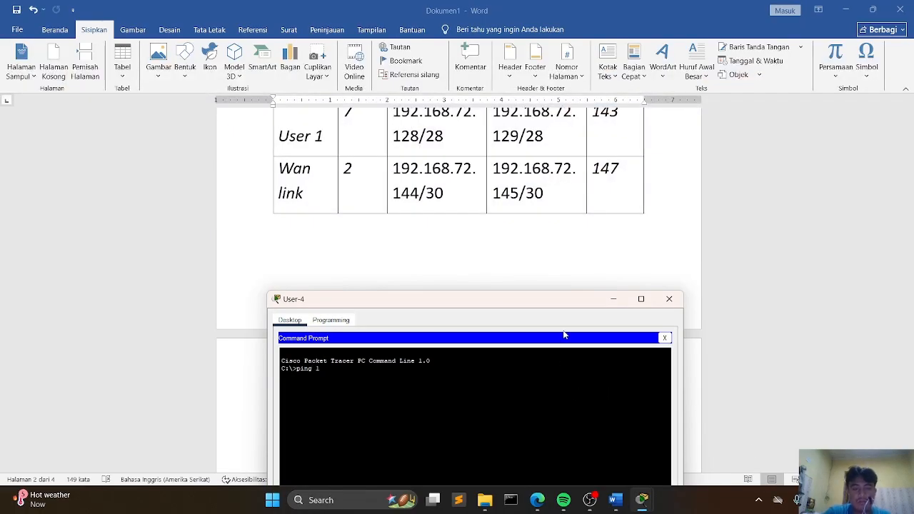
type("92.168")
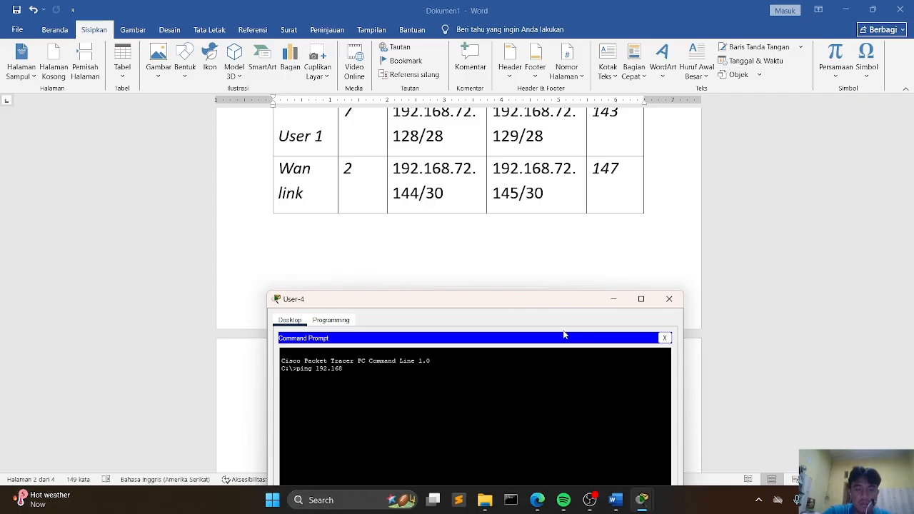
type(".72.1")
key("Return")
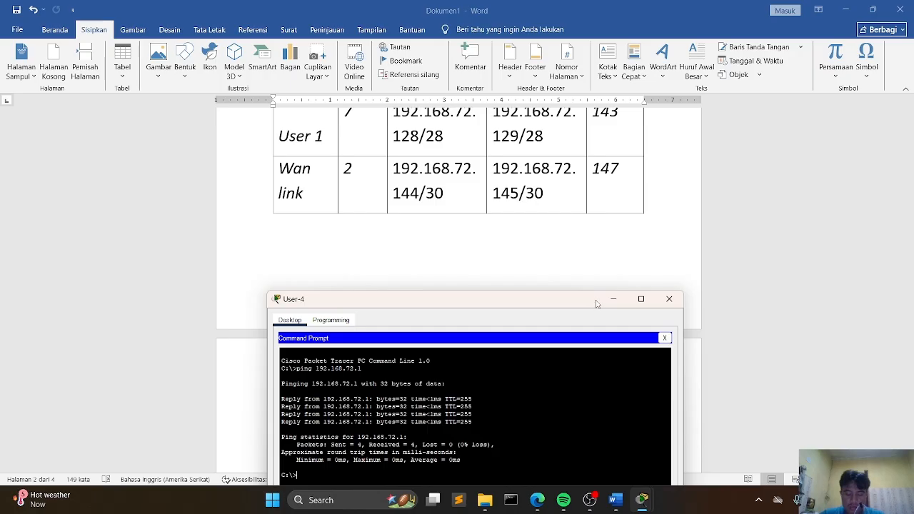
Step: Check the Remote-Site1 addresses in the notes, then ping 192.168.72.129 from User-4
left_click_drag(576, 300, 591, 256)
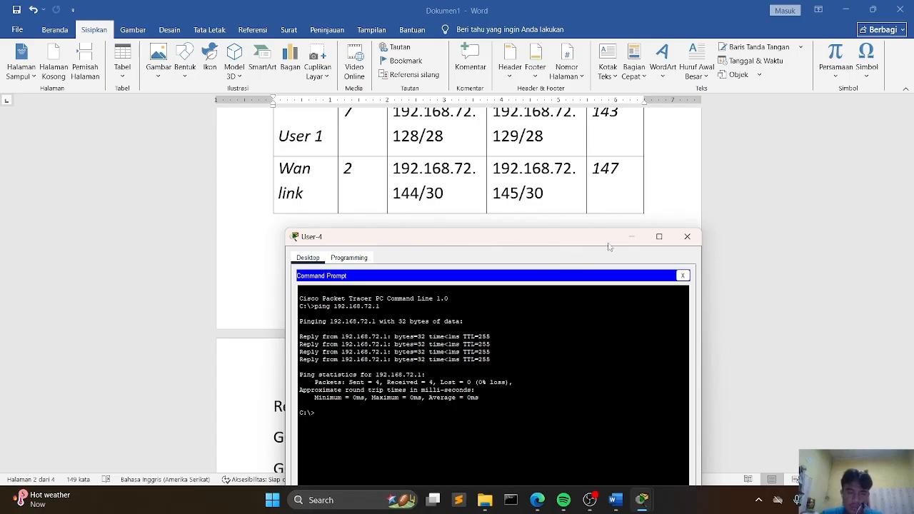
scroll(517, 156, "up", 1)
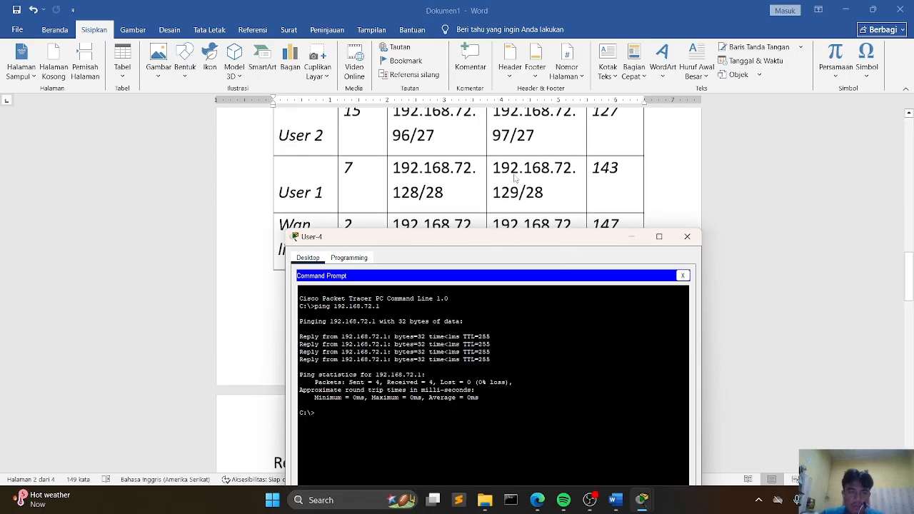
left_click(633, 237)
scroll(486, 326, "up", 1)
scroll(486, 326, "down", 5)
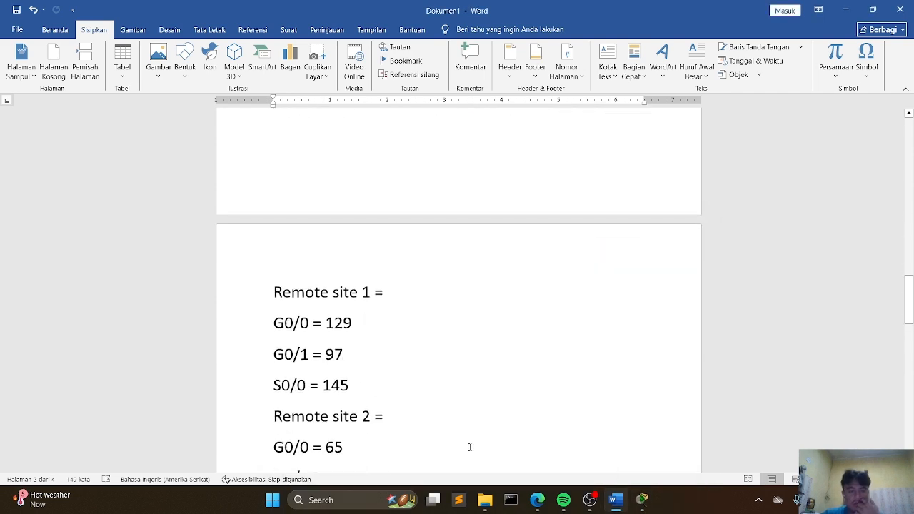
mouse_move(641, 501)
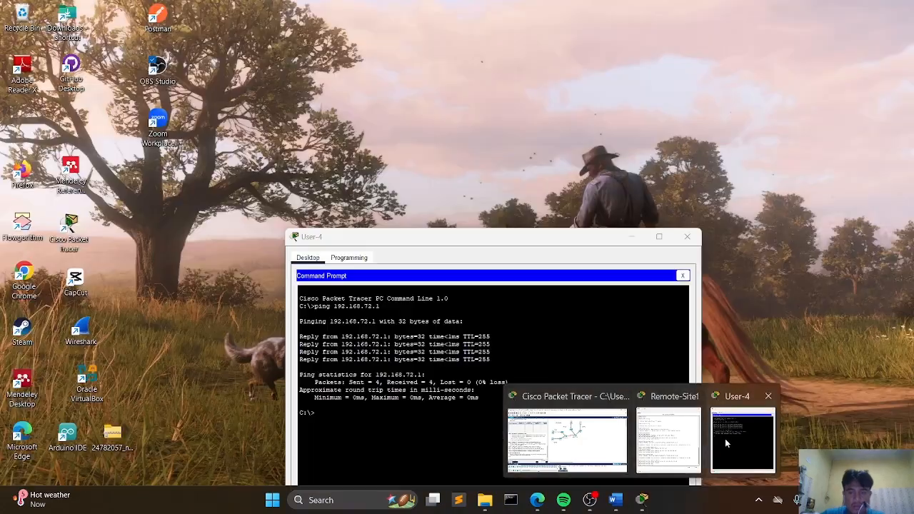
left_click(726, 443)
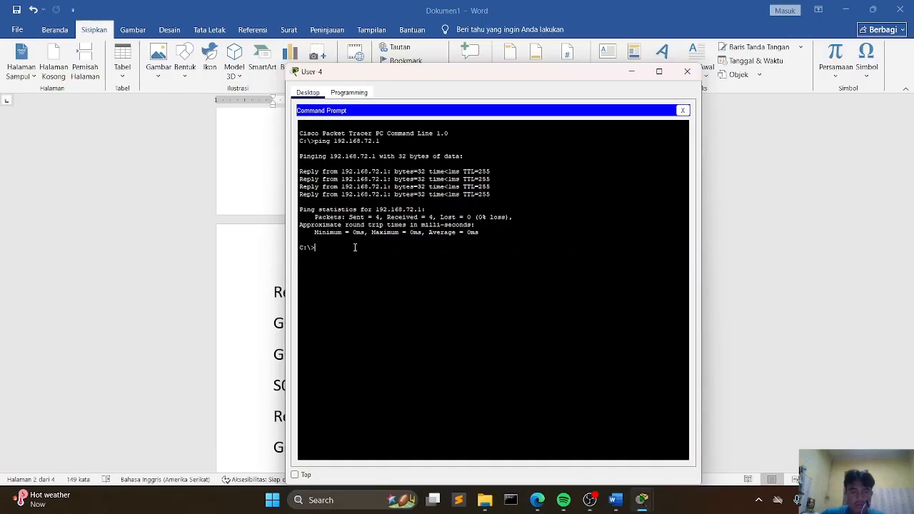
type("ping ")
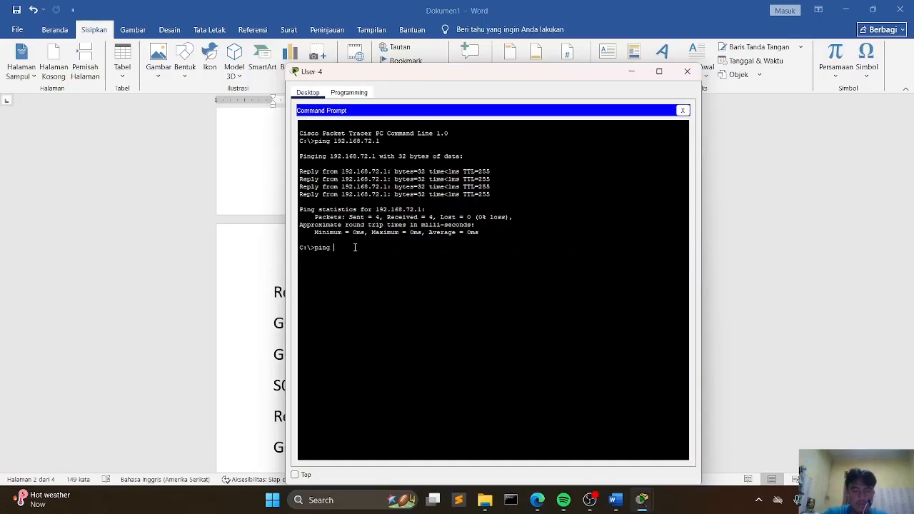
type("17")
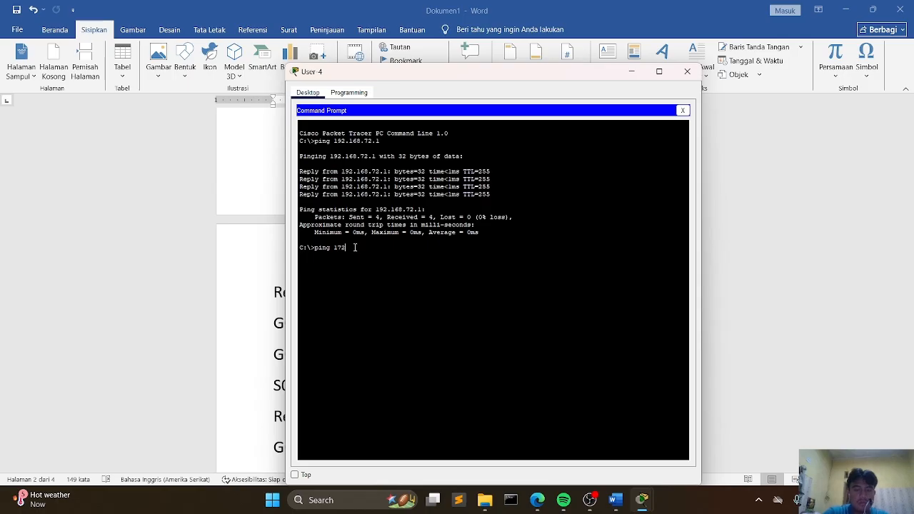
key("BackSpace")
type("92.168")
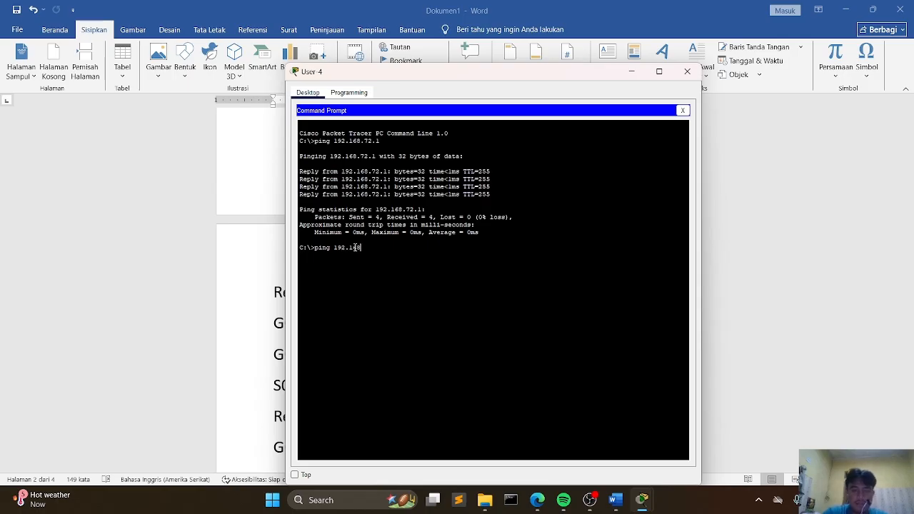
type(".72")
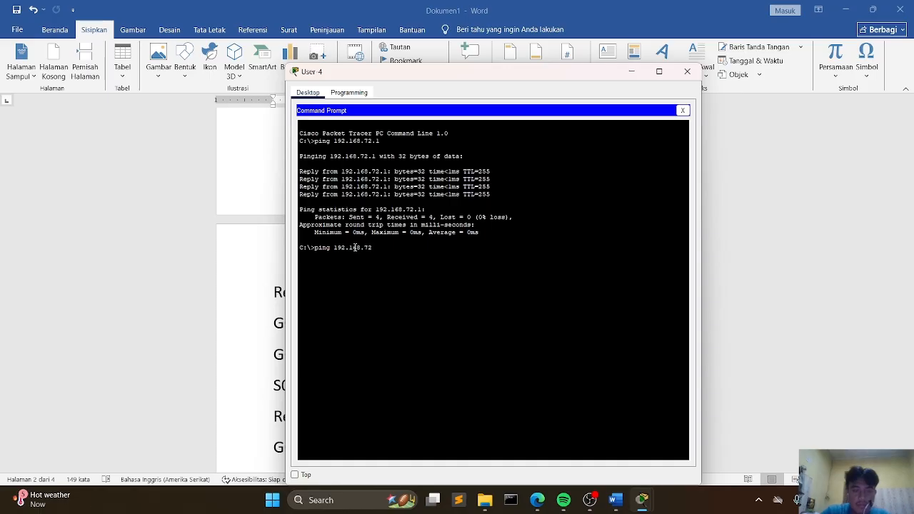
type(".129")
key("Return")
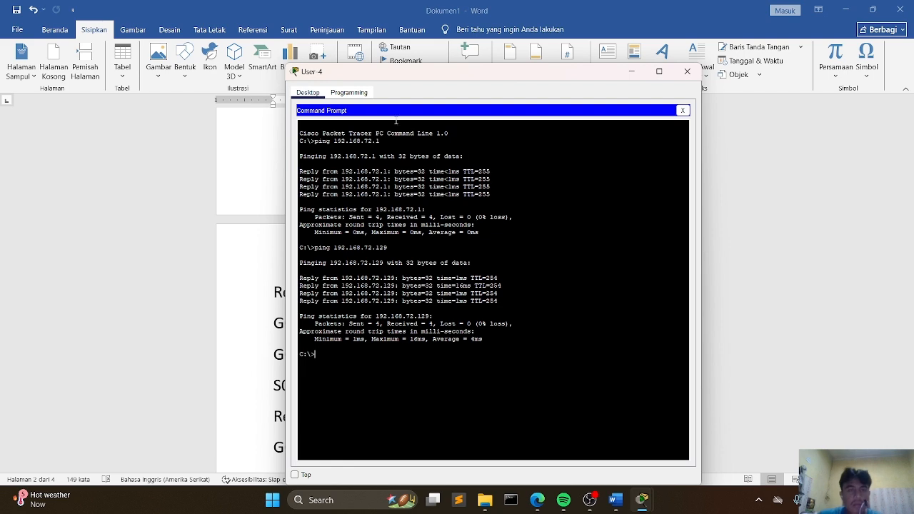
mouse_move(649, 510)
left_click(623, 452)
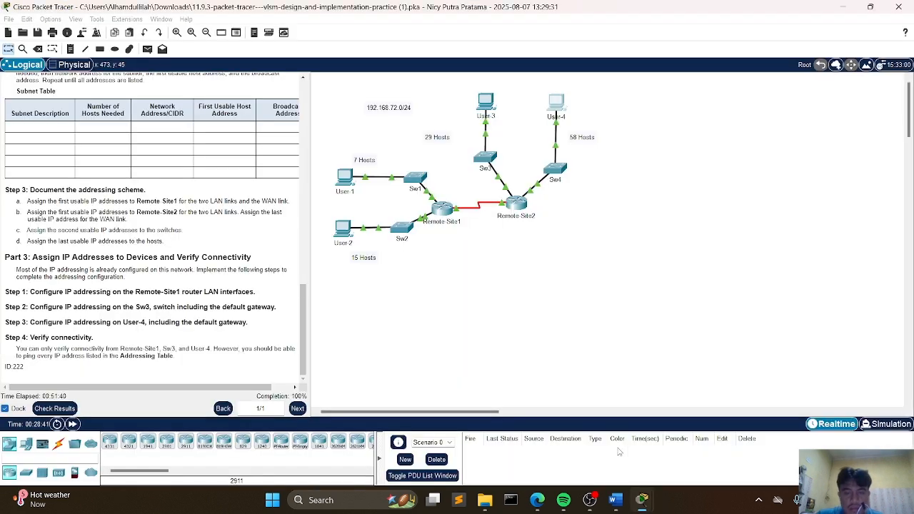
mouse_move(643, 500)
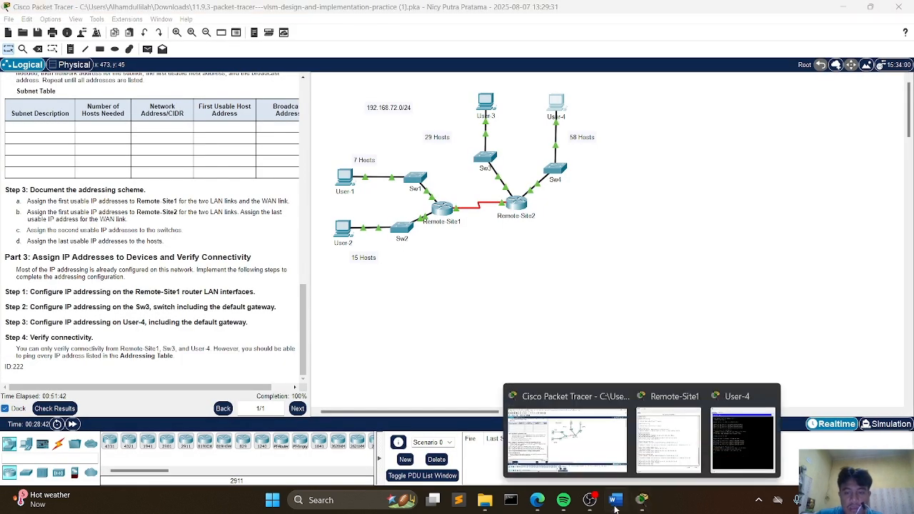
left_click(590, 500)
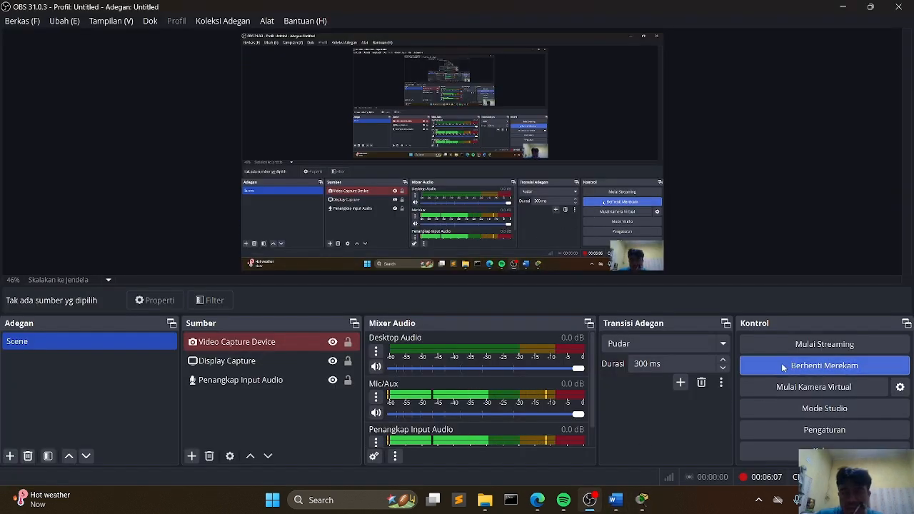